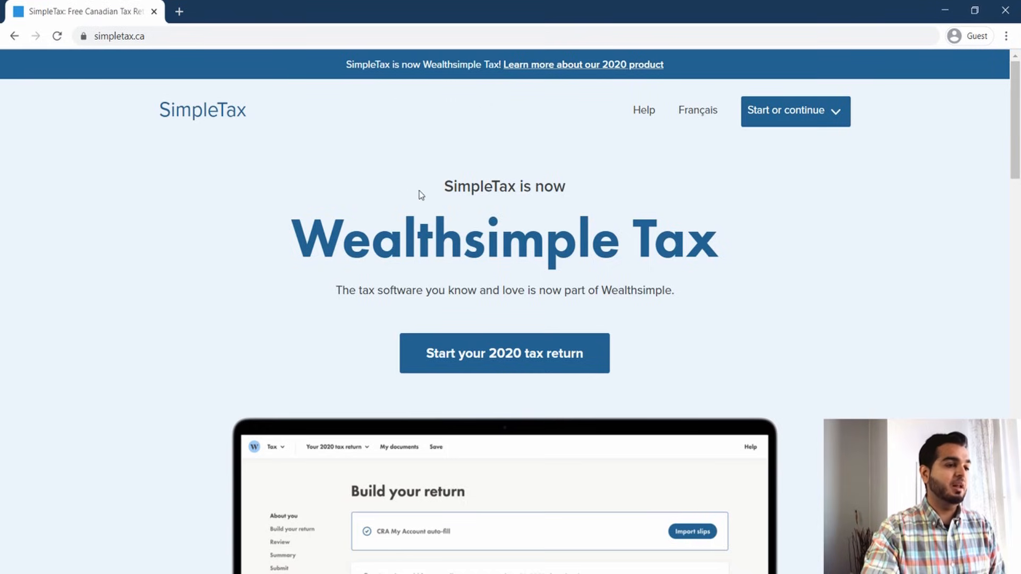
Read through the SimpleTax homepage, including its accurate, easy, secure tax filing features.
left_click_drag(445, 191, 541, 200)
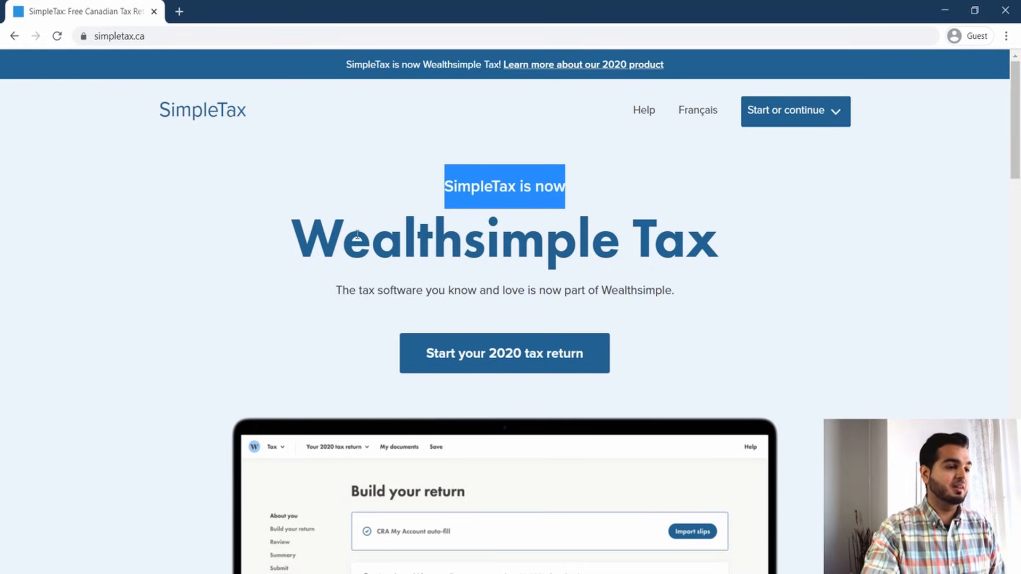
left_click_drag(290, 232, 721, 258)
left_click(809, 187)
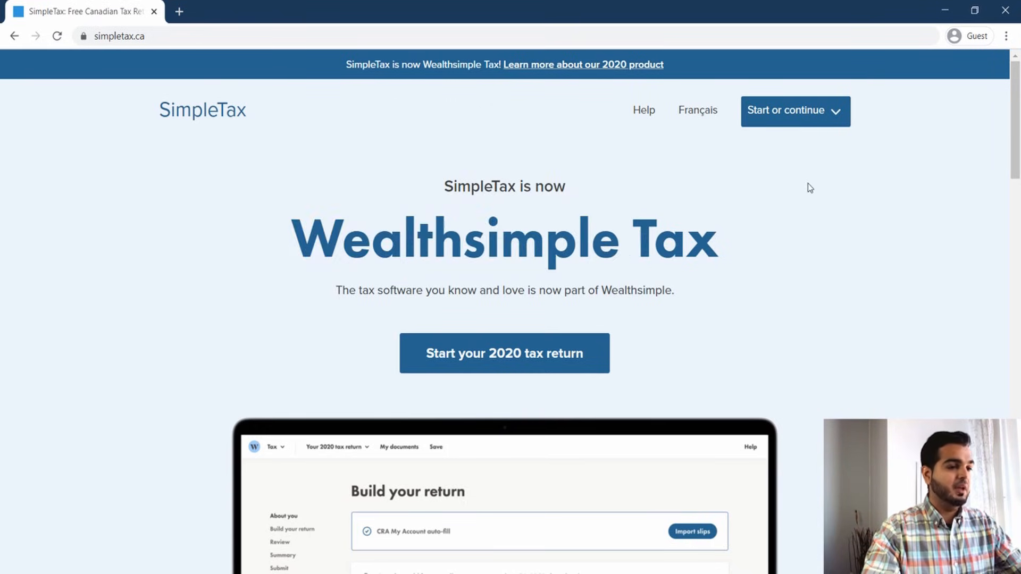
scroll(809, 193, "down", 10)
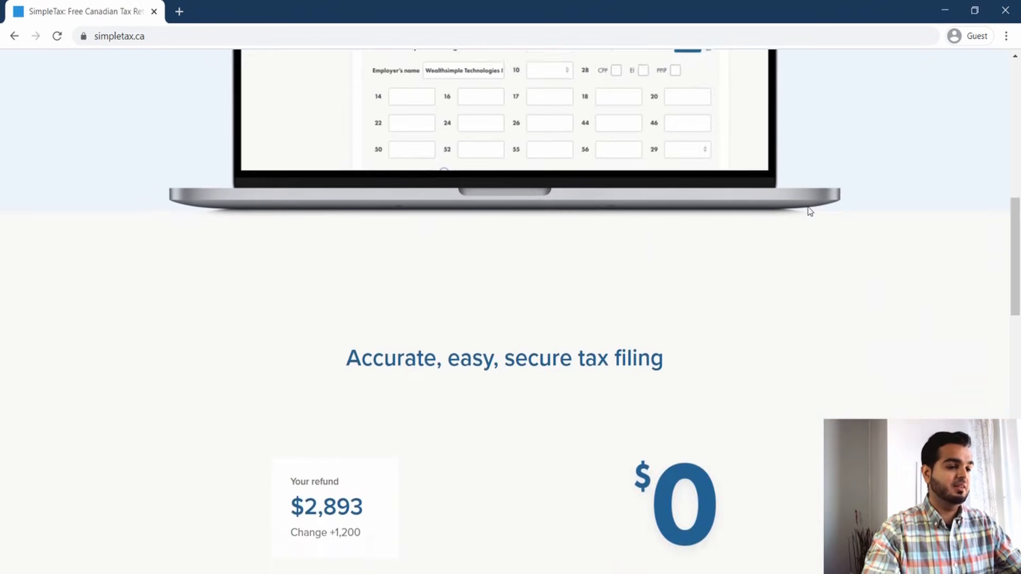
scroll(793, 281, "down", 1)
left_click_drag(734, 294, 590, 306)
left_click(576, 317)
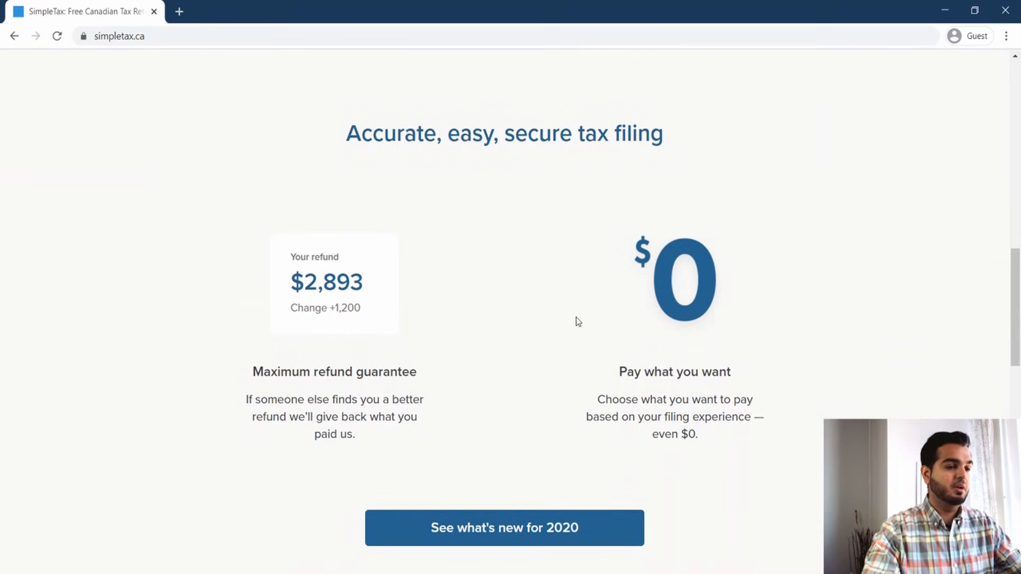
left_click_drag(618, 373, 730, 369)
left_click_drag(676, 292, 698, 277)
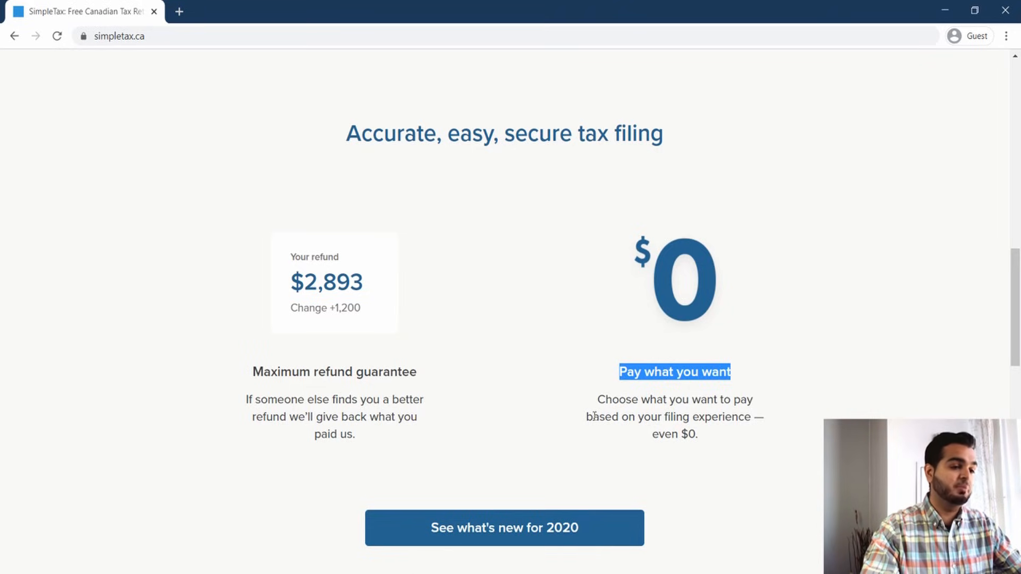
left_click_drag(593, 415, 739, 429)
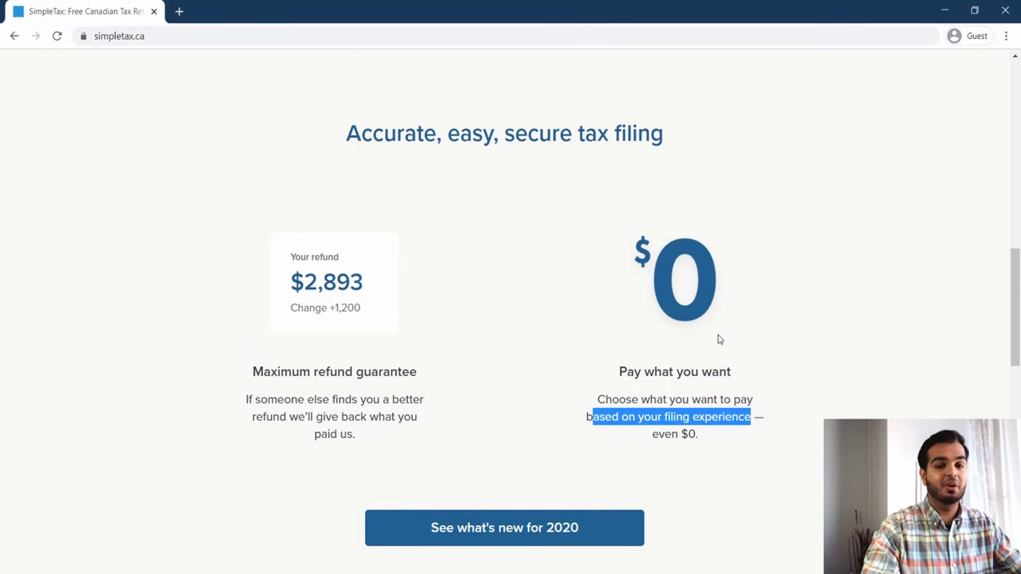
left_click(620, 394)
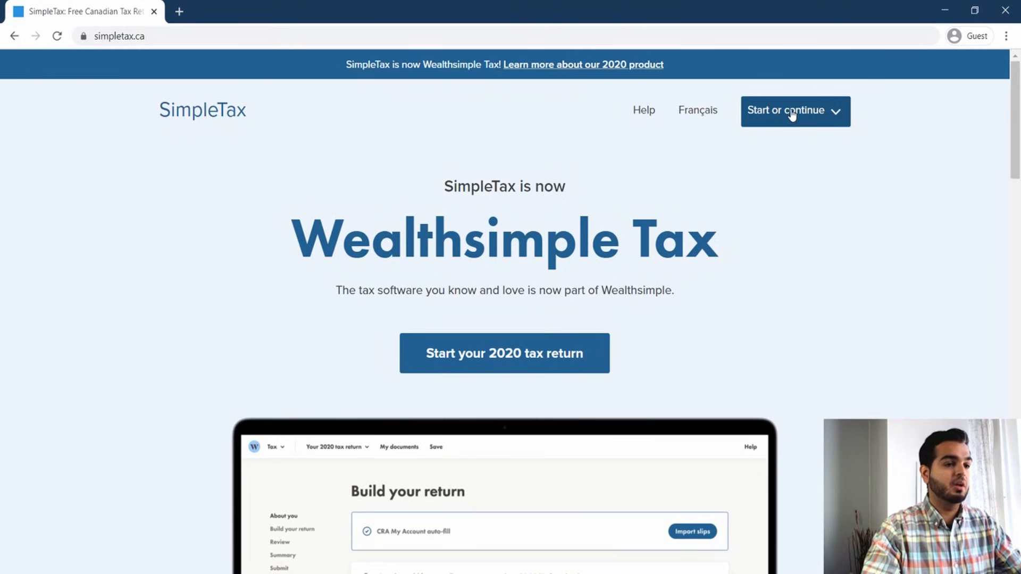
Start a new 2020 tax return from the start-or-continue menu.
left_click(792, 116)
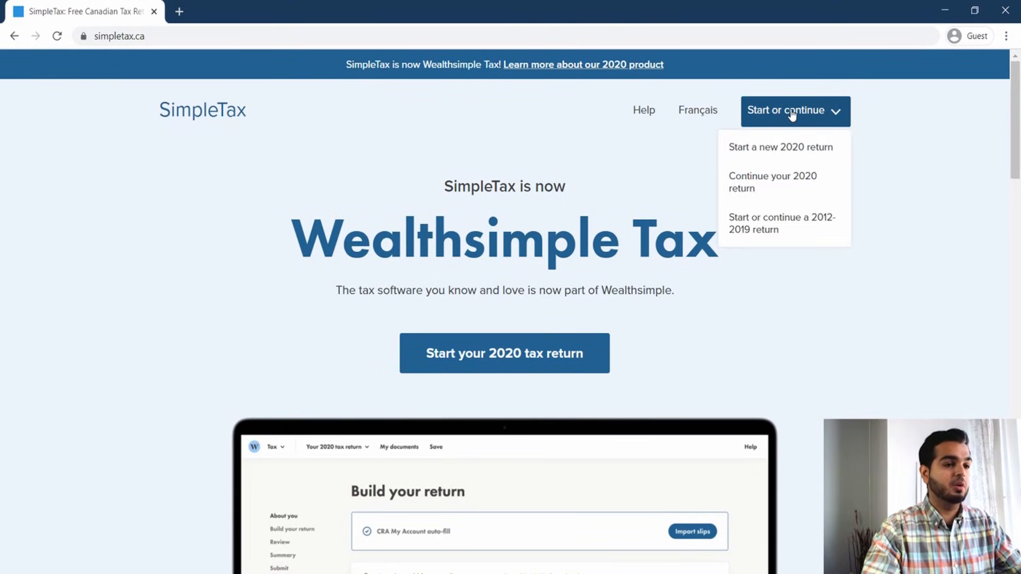
left_click(773, 155)
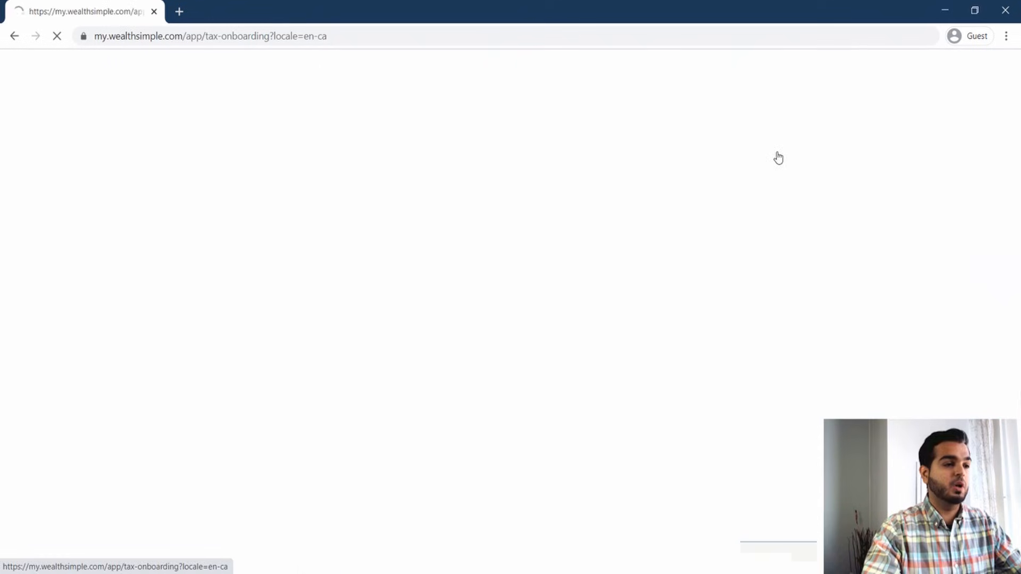
Choose the option for someone new to filing taxes with Wealthsimple.
scroll(681, 265, "down", 3)
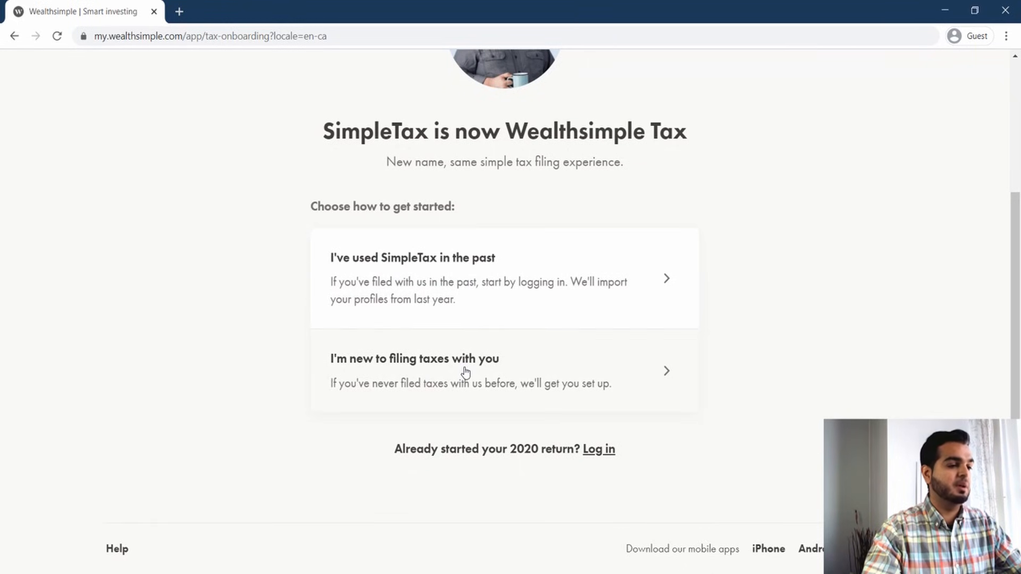
left_click(359, 373)
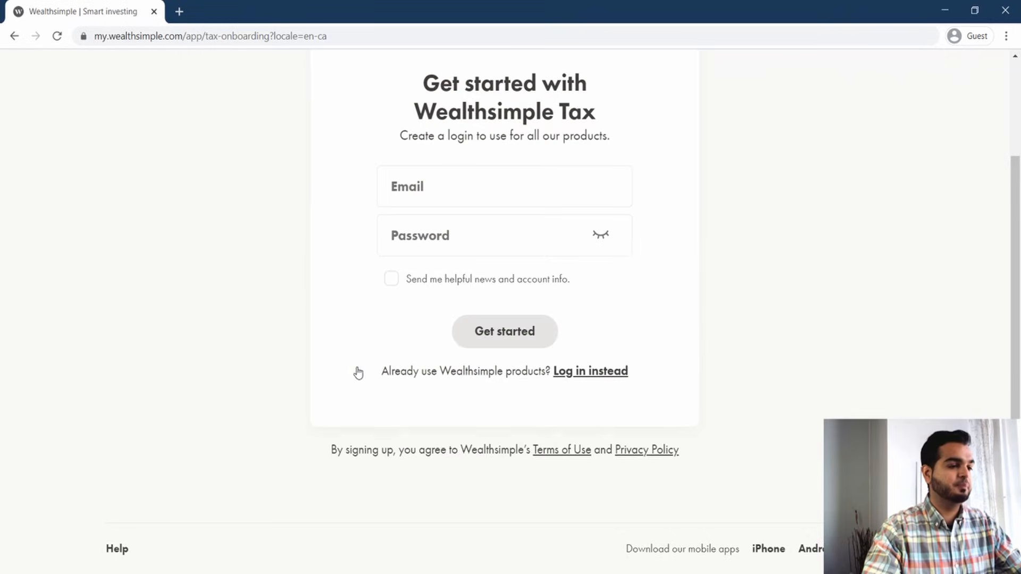
Fill in the sign-up email and account password to create a Wealthsimple Tax login.
scroll(695, 249, "up", 3)
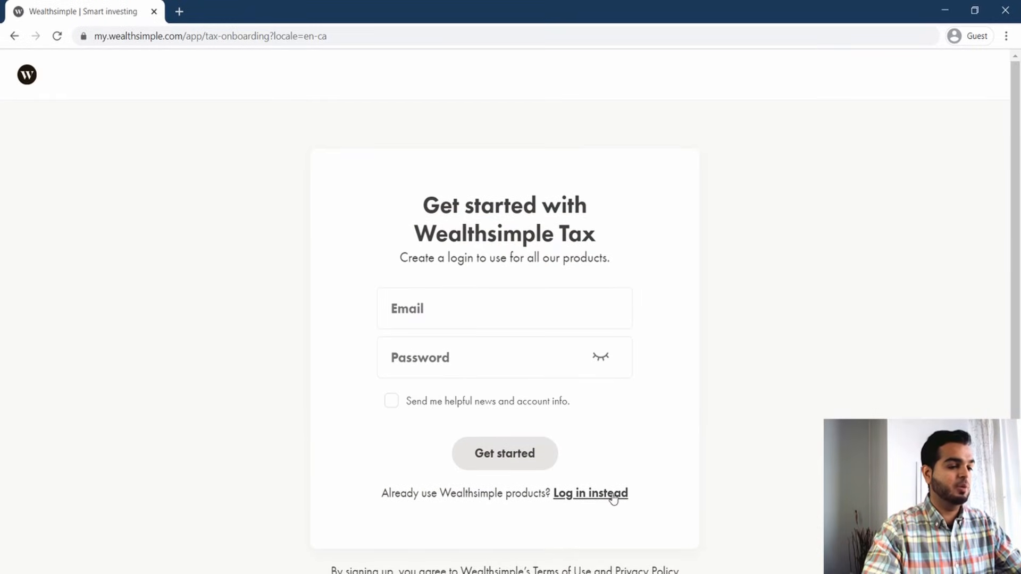
left_click(448, 310)
left_click(454, 357)
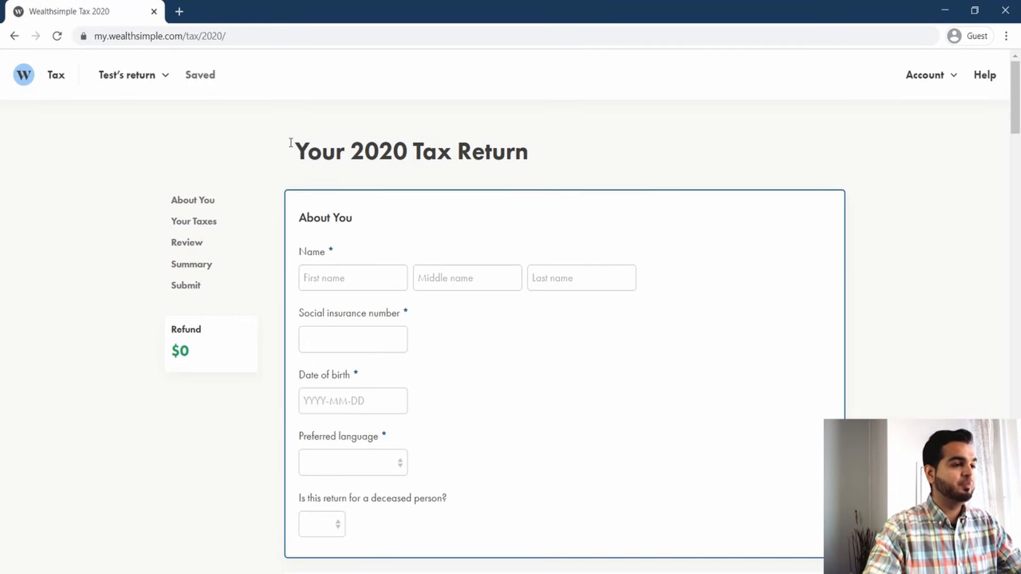
Enter the taxpayer's first name and last name in the About You section of the return.
left_click_drag(309, 153, 538, 159)
left_click(537, 159)
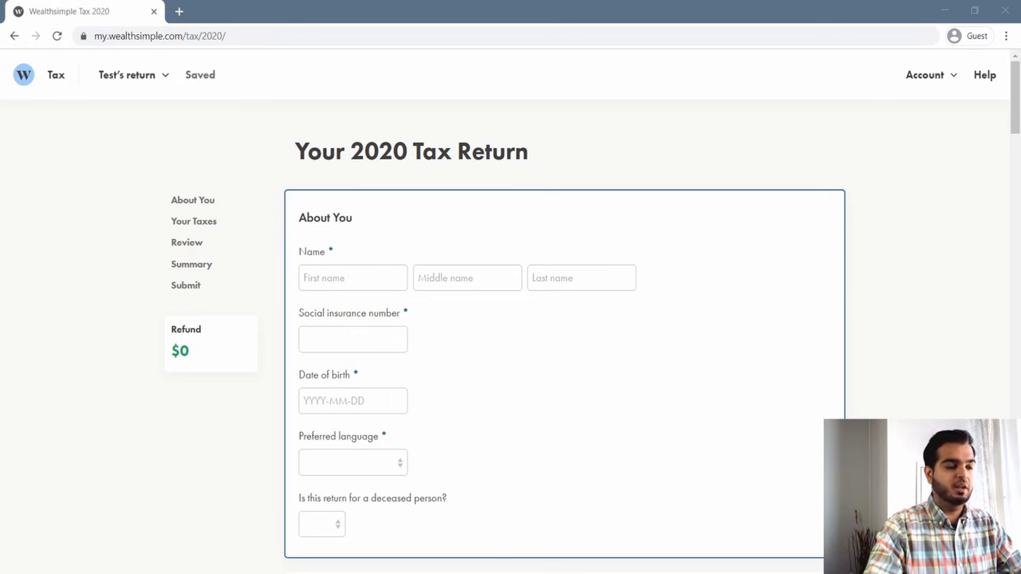
left_click(354, 282)
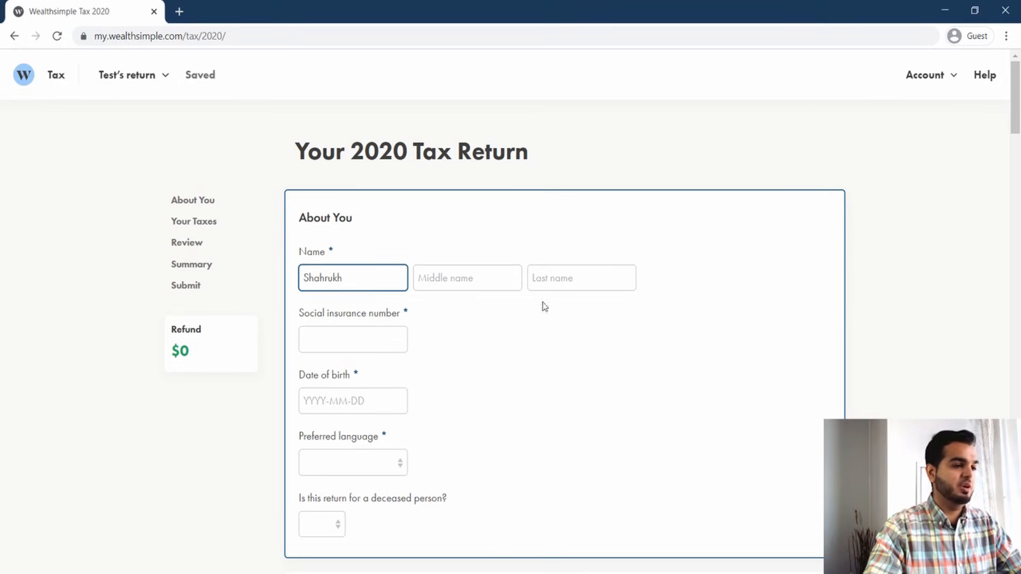
left_click(570, 287)
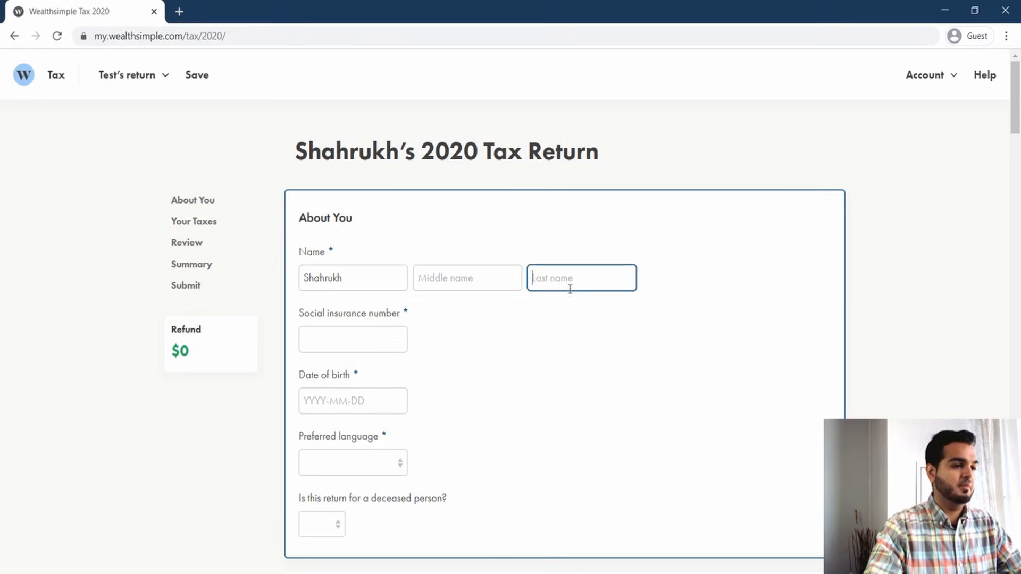
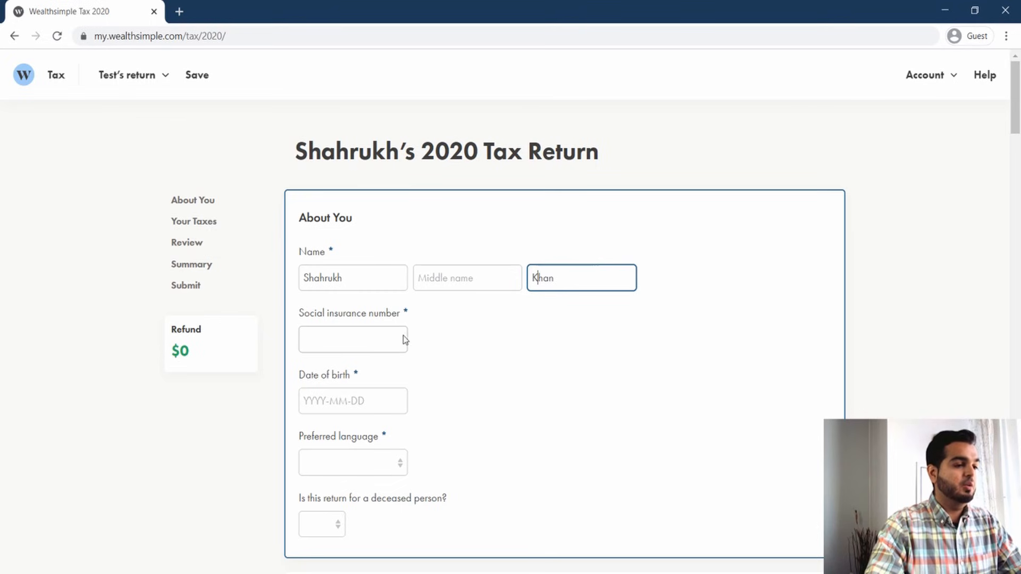
Enter the taxpayer's social insurance number and pick the date of birth from the calendar picker.
left_click(374, 347)
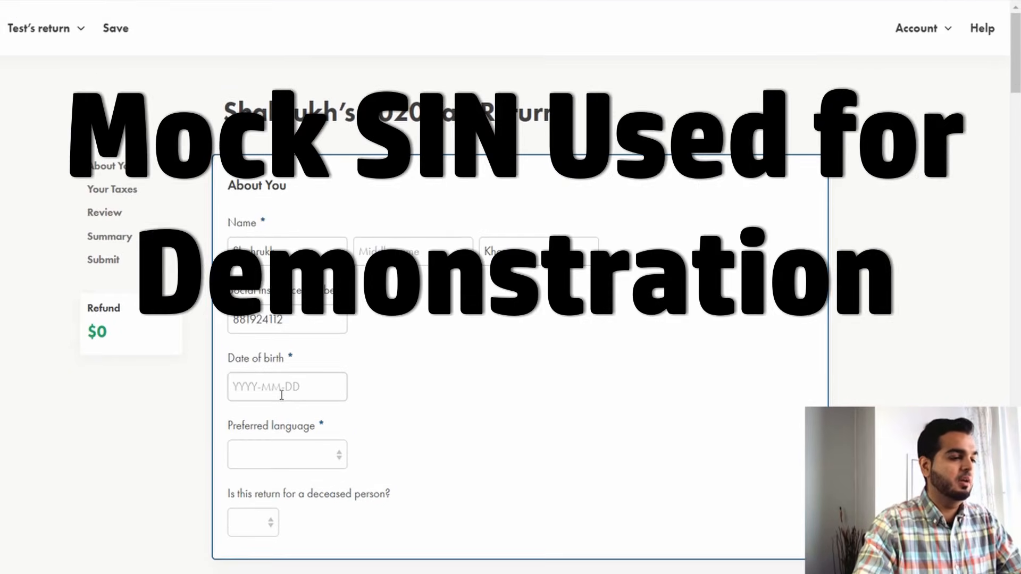
left_click(281, 395)
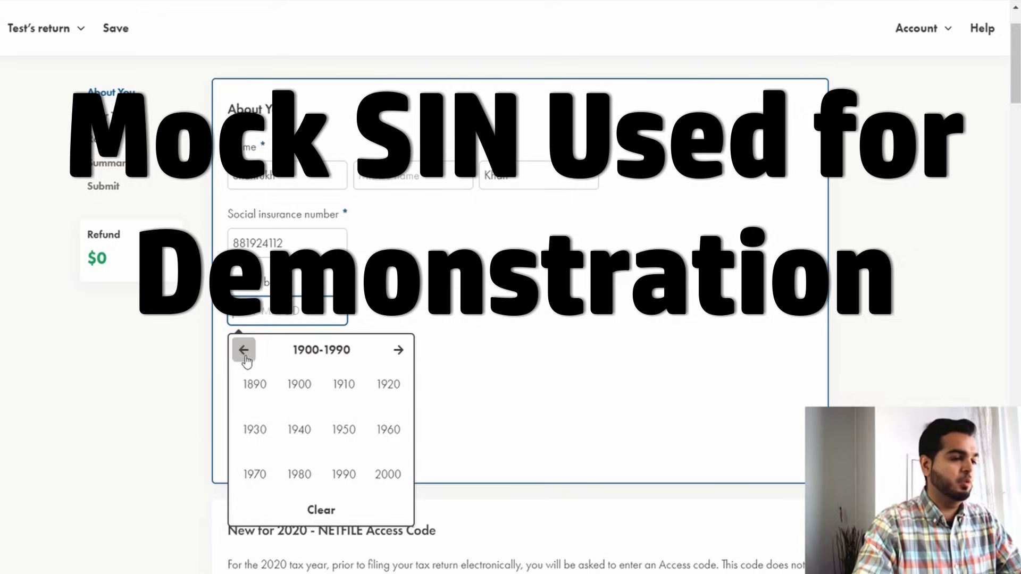
left_click(310, 473)
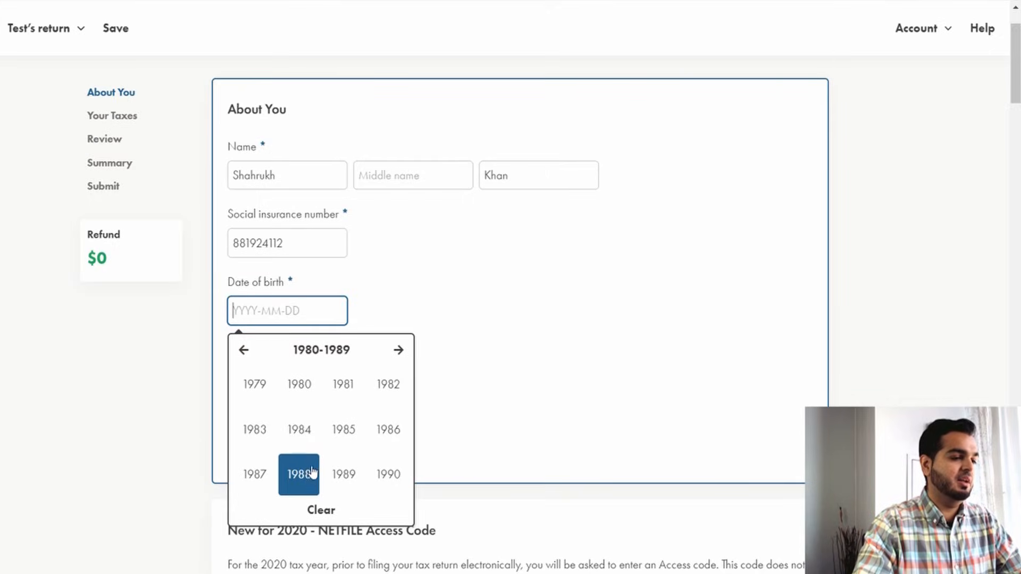
left_click(300, 386)
left_click(259, 390)
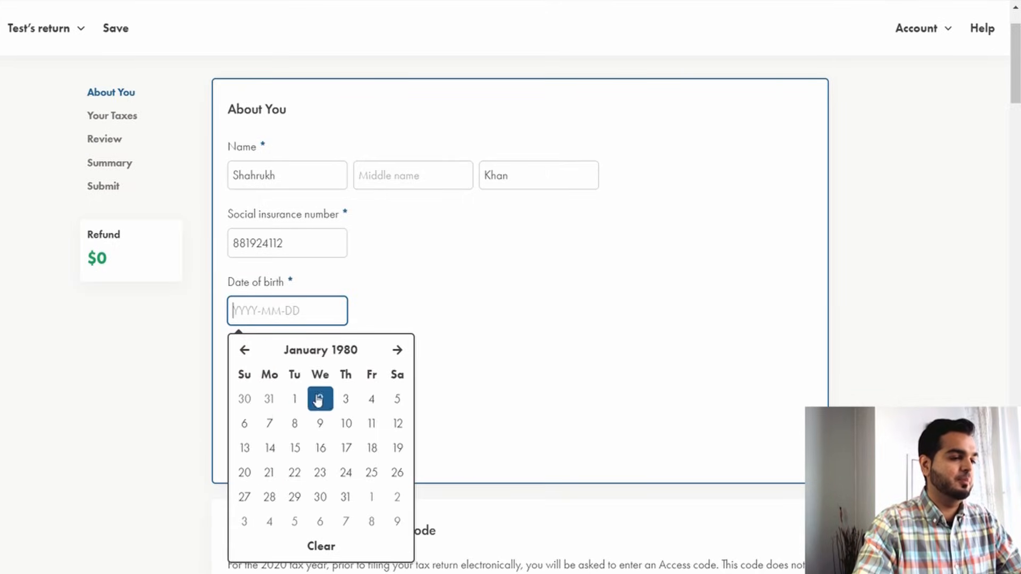
left_click(294, 398)
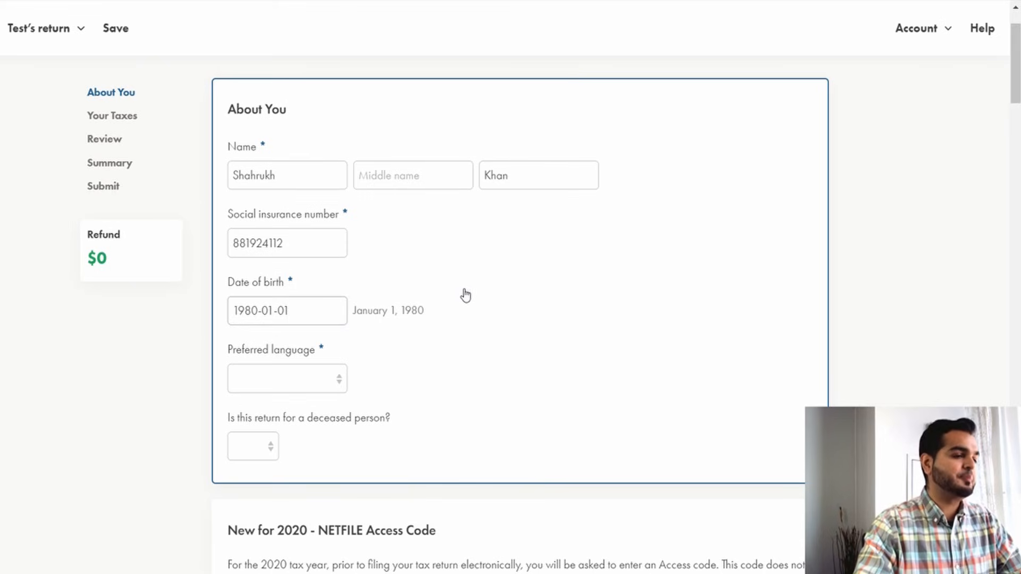
Set the preferred language to English and answer No to whether the return is for a deceased person.
left_click(285, 388)
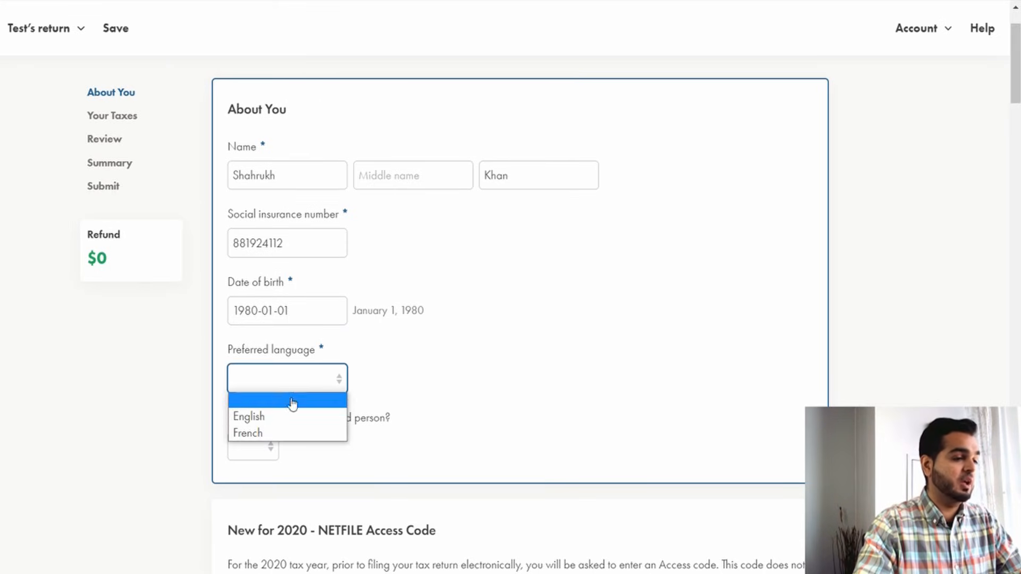
left_click(282, 418)
scroll(287, 445, "down", 2)
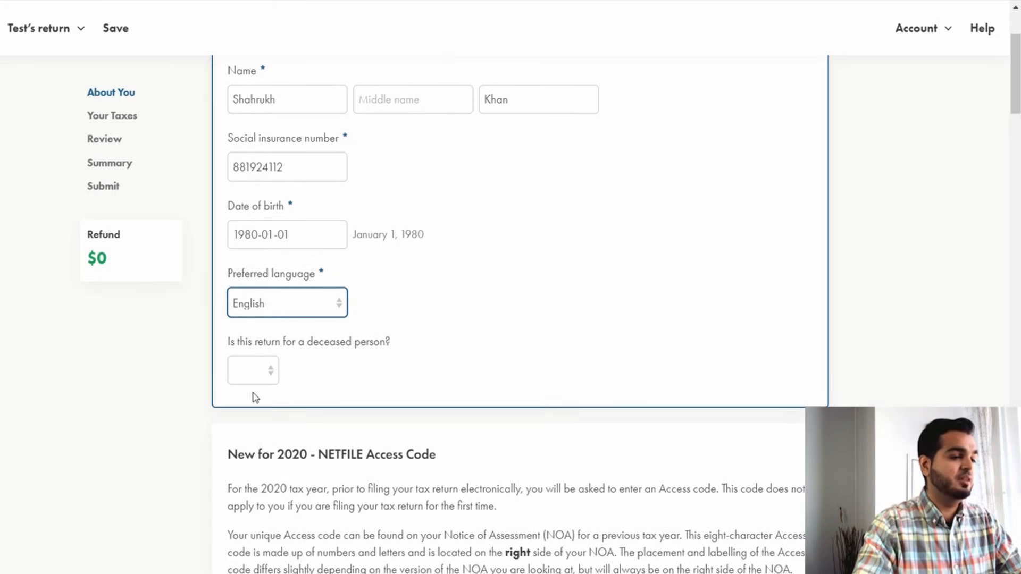
left_click(257, 380)
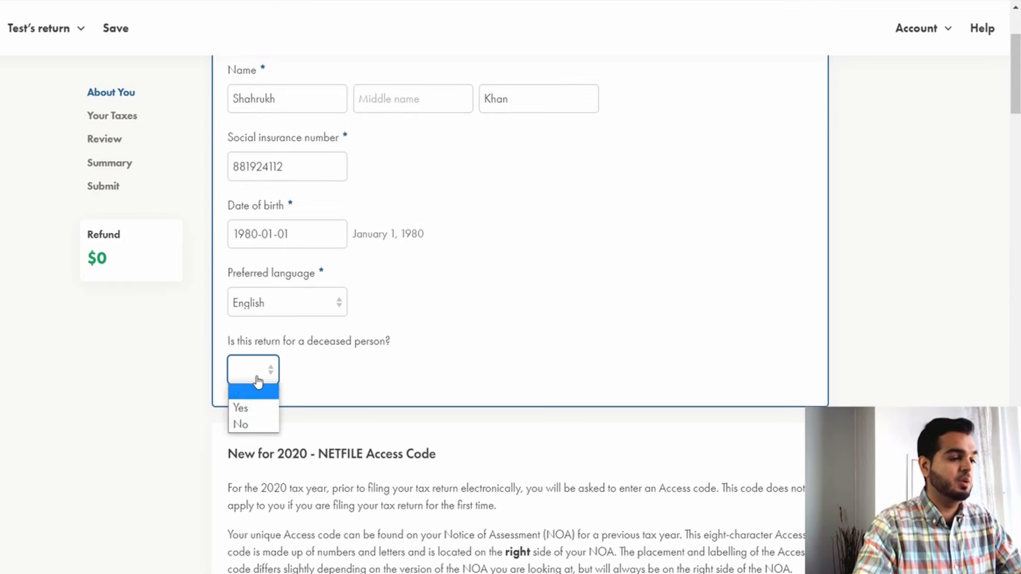
left_click(255, 420)
Read the New for 2020 NETFILE Access Code explanation below the About You section.
scroll(389, 280, "down", 1)
scroll(389, 280, "down", 5)
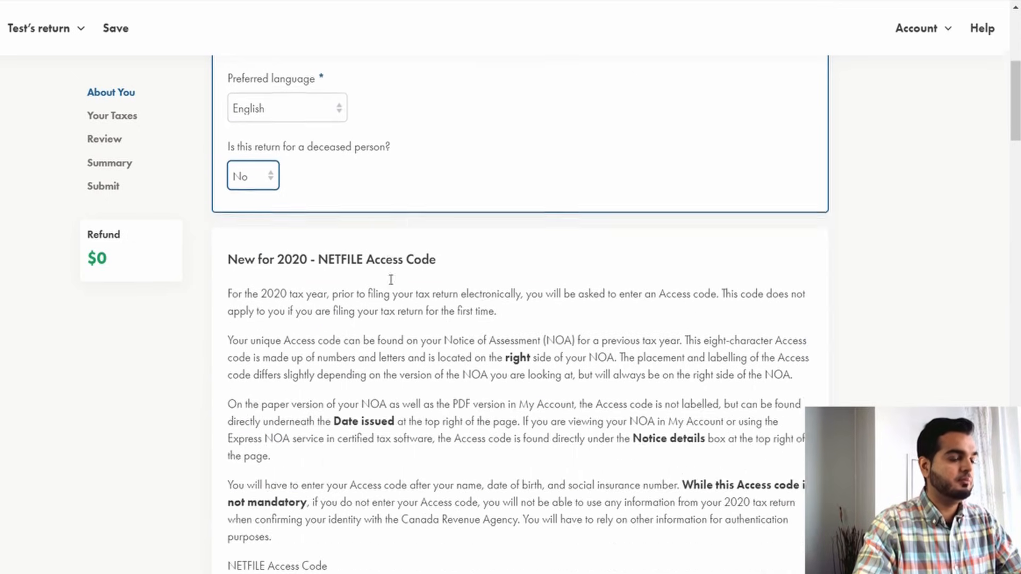
left_click_drag(235, 147, 452, 159)
left_click(453, 159)
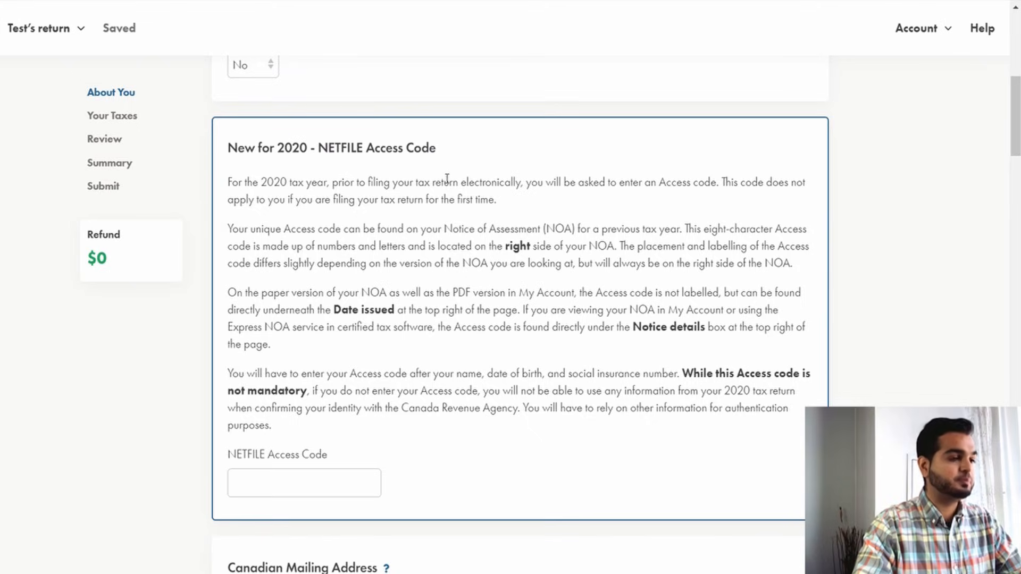
left_click_drag(227, 183, 684, 186)
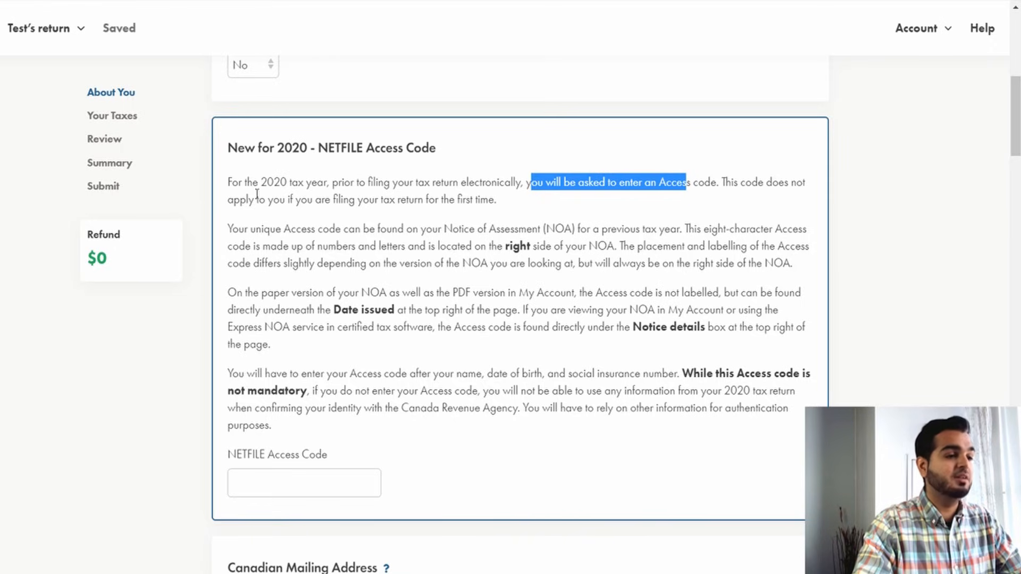
left_click_drag(248, 201, 492, 198)
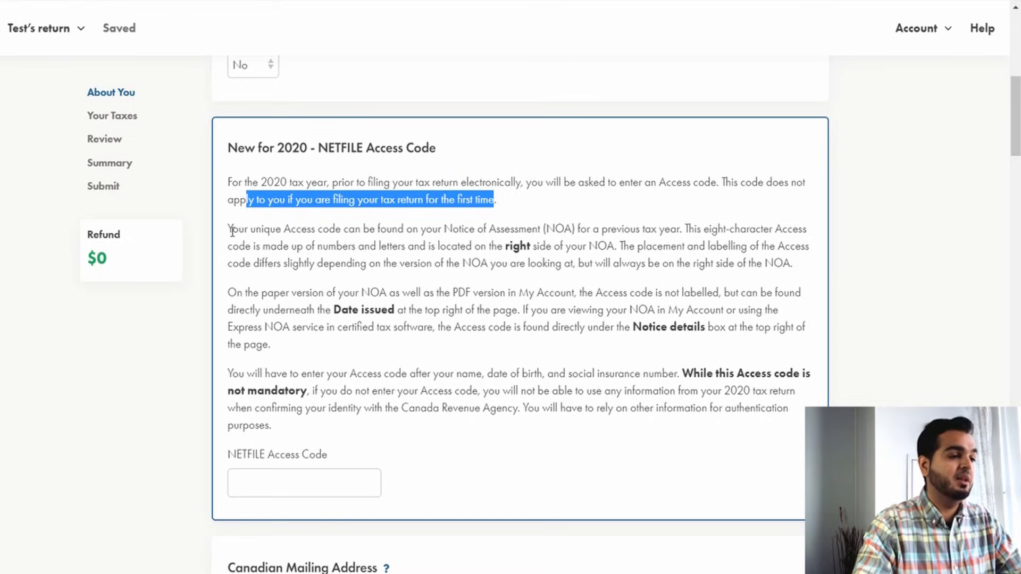
left_click_drag(232, 228, 605, 257)
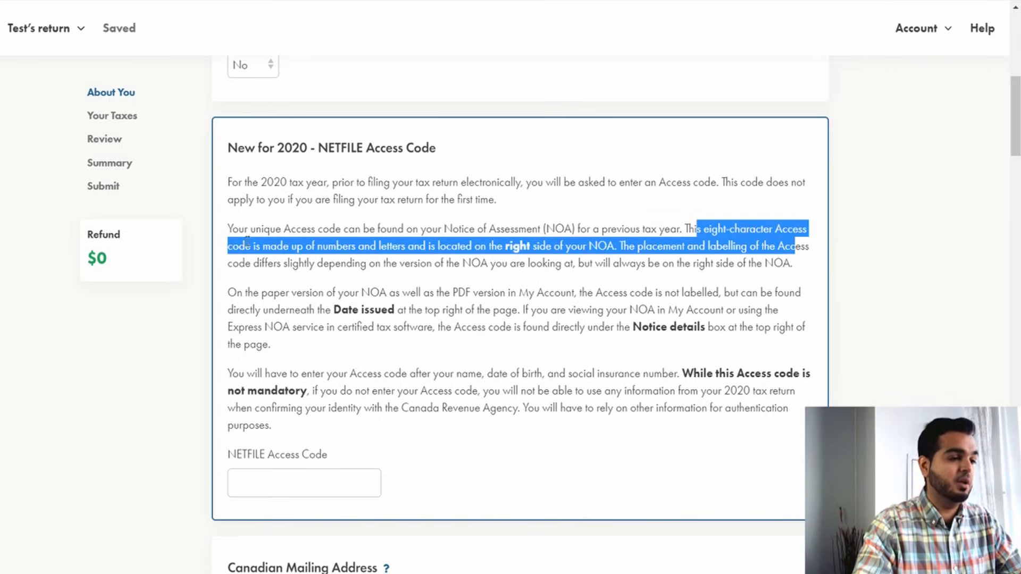
left_click(246, 243)
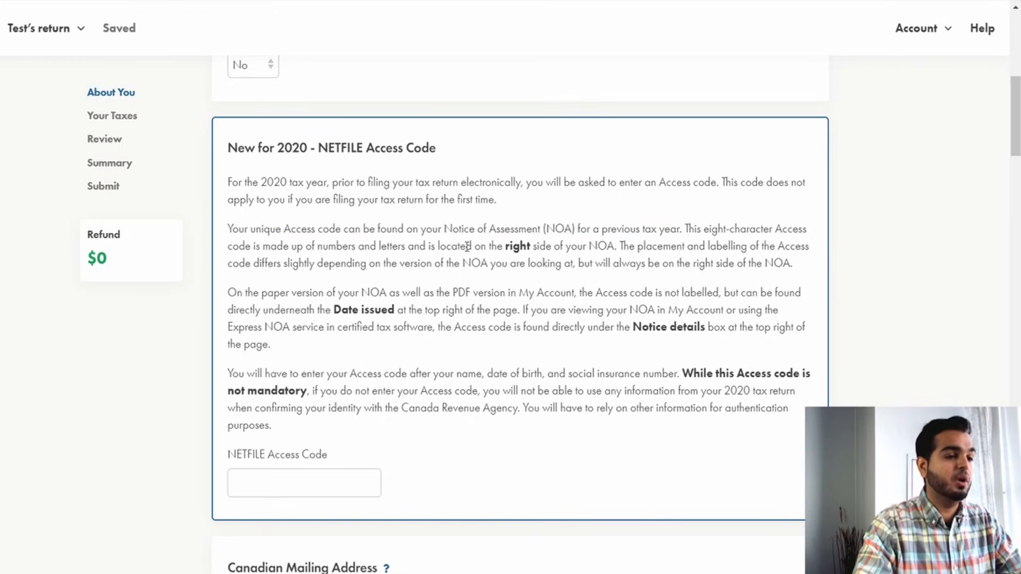
left_click_drag(513, 247, 615, 248)
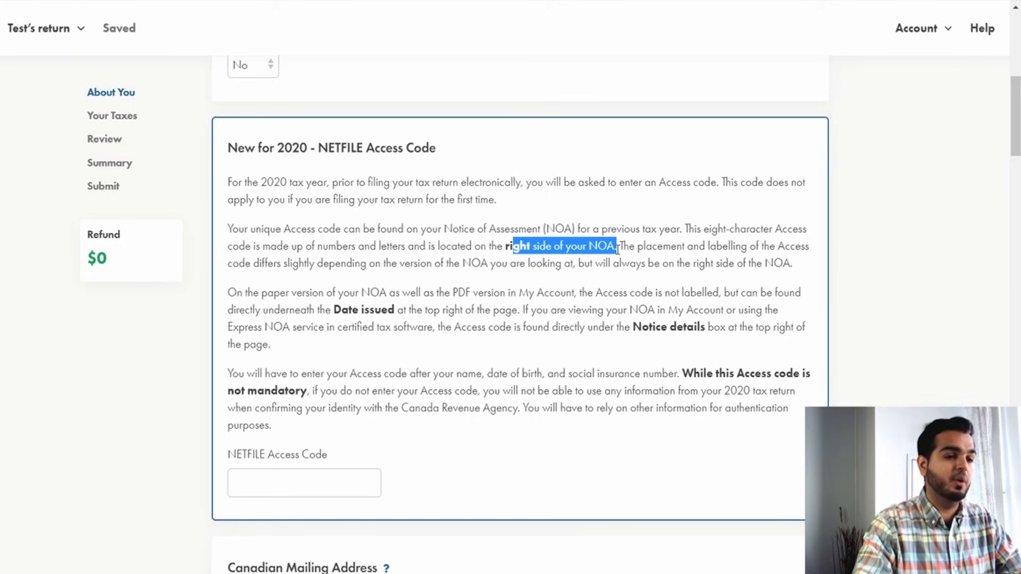
left_click_drag(426, 263, 527, 254)
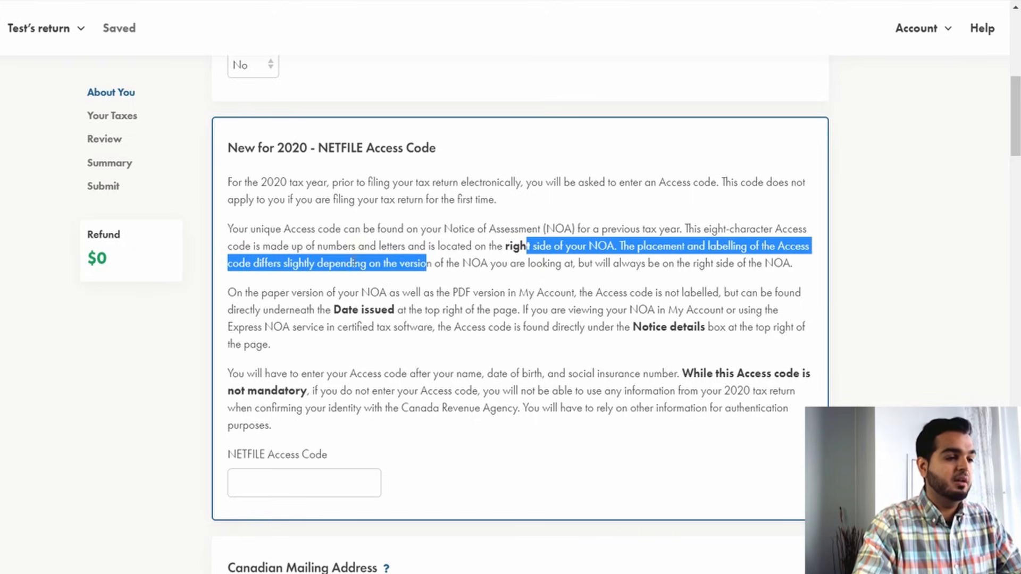
left_click(481, 249)
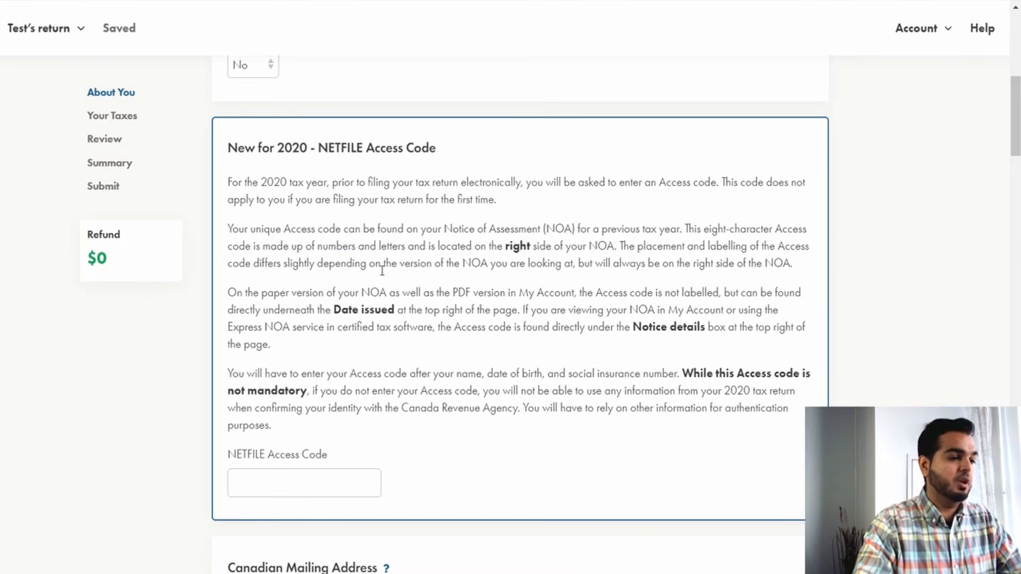
left_click_drag(234, 292, 796, 297)
left_click(613, 301)
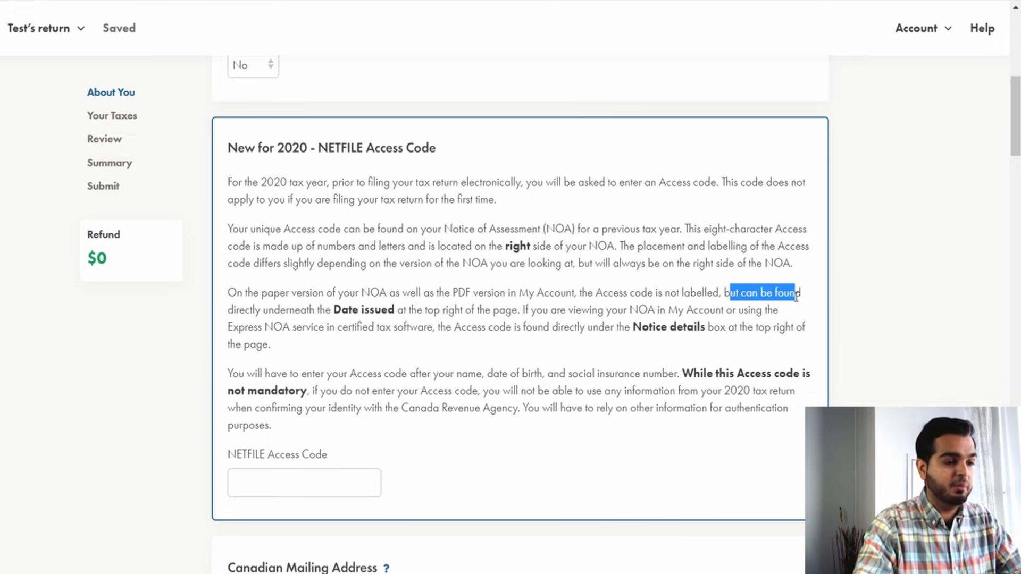
Highlight and read the remaining NETFILE Access Code paragraphs about locating the code on the NOA and its optional use.
left_click_drag(243, 307, 396, 309)
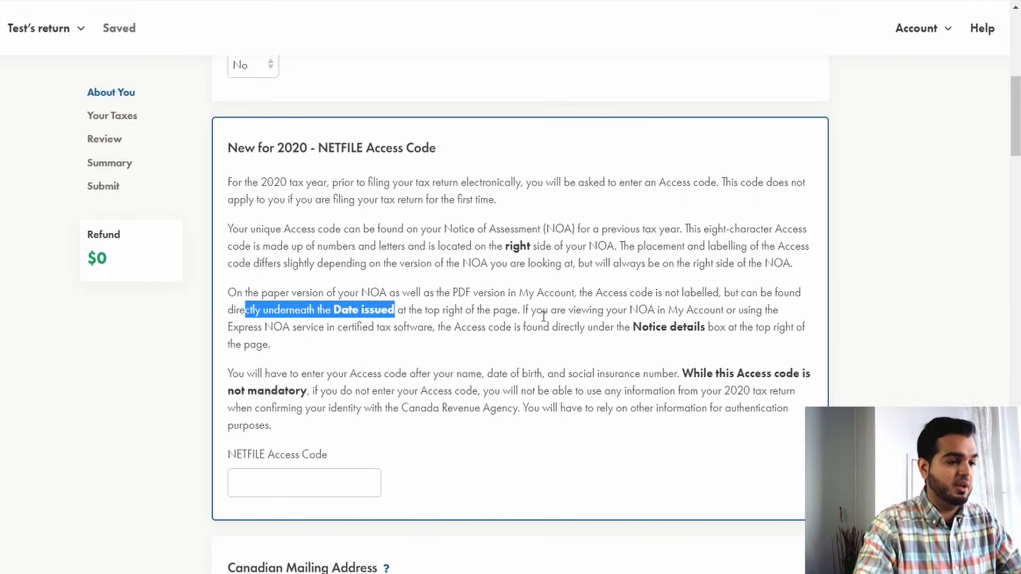
left_click_drag(542, 312, 780, 313)
left_click(264, 325)
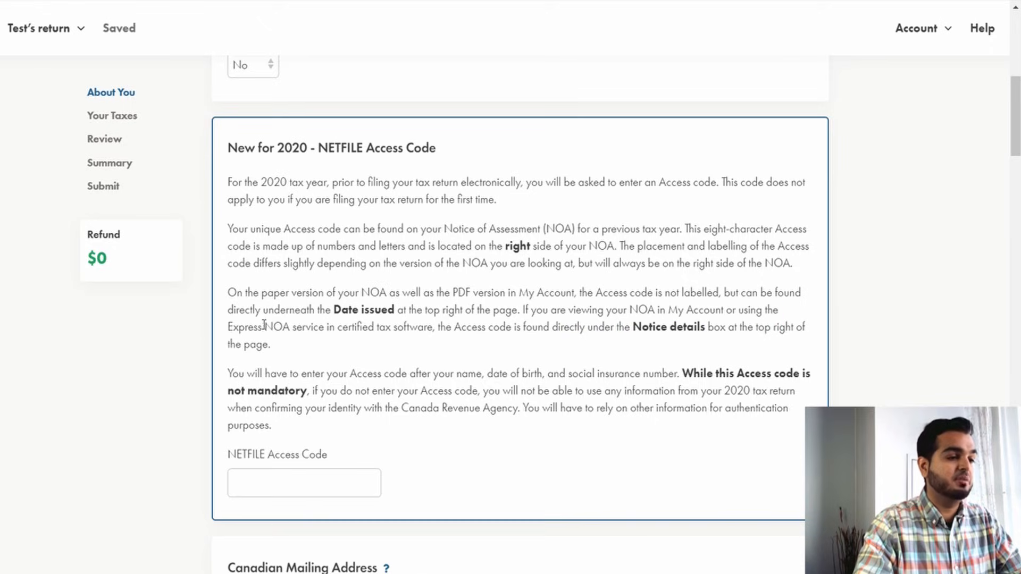
left_click_drag(264, 325, 778, 328)
scroll(425, 287, "down", 2)
left_click_drag(233, 297, 799, 297)
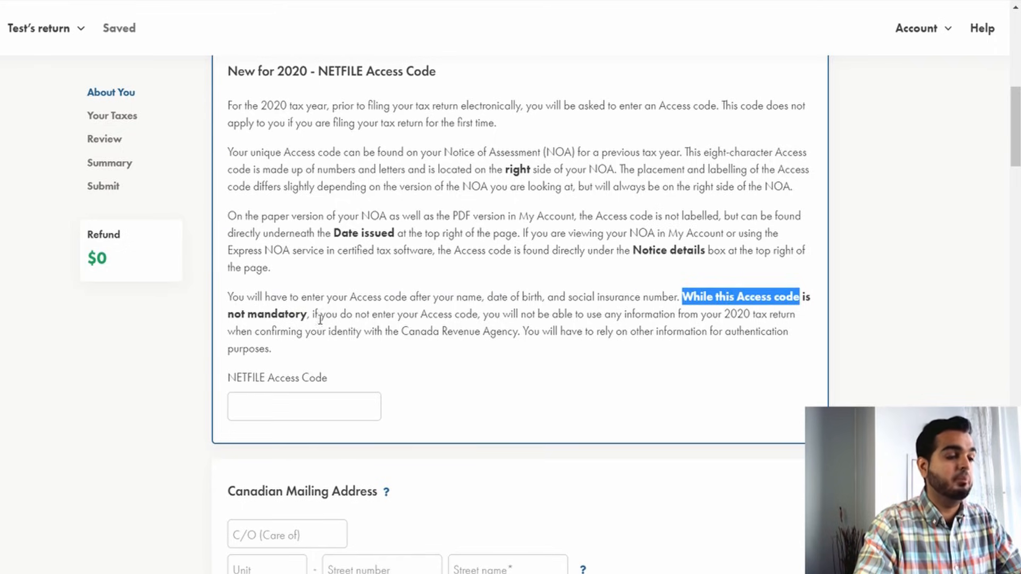
left_click_drag(311, 314, 705, 318)
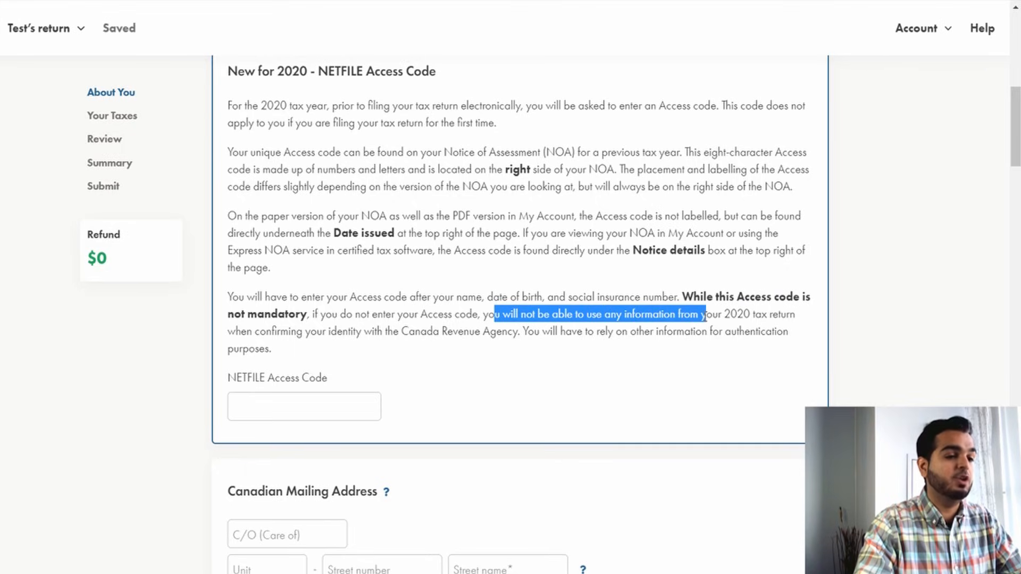
left_click_drag(241, 330, 493, 332)
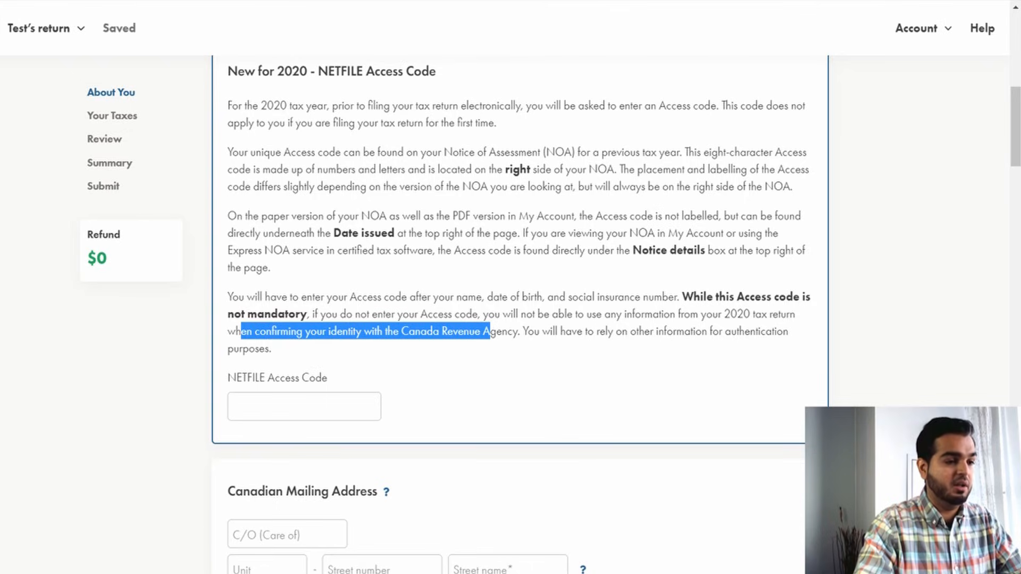
left_click_drag(601, 336, 795, 343)
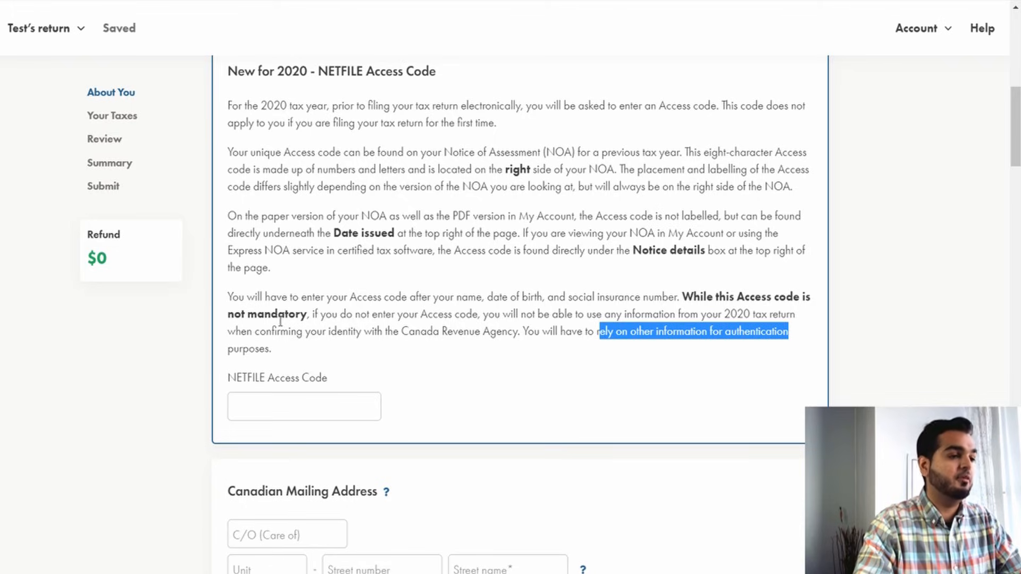
left_click(485, 297)
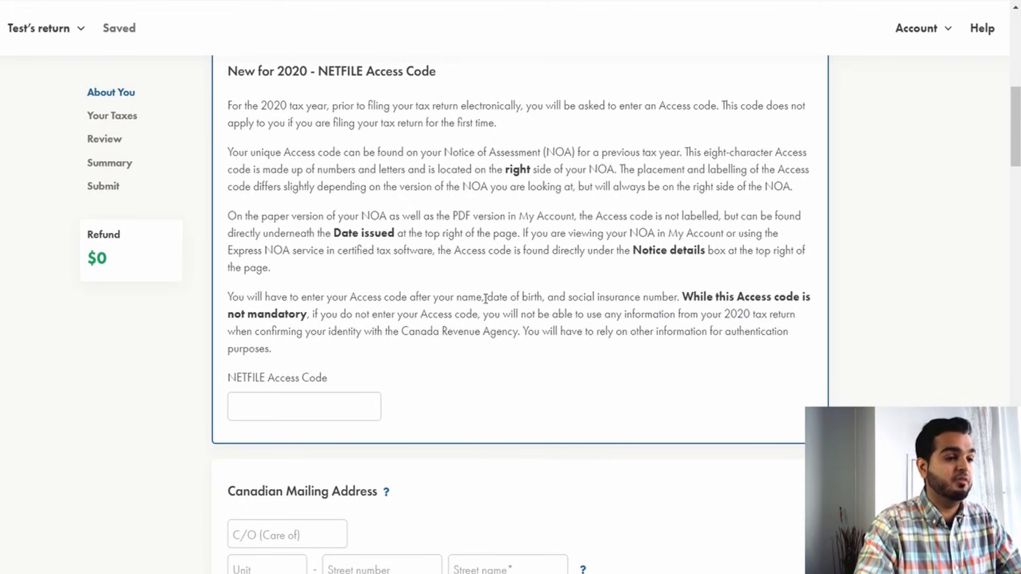
left_click_drag(443, 186, 500, 188)
left_click(480, 228)
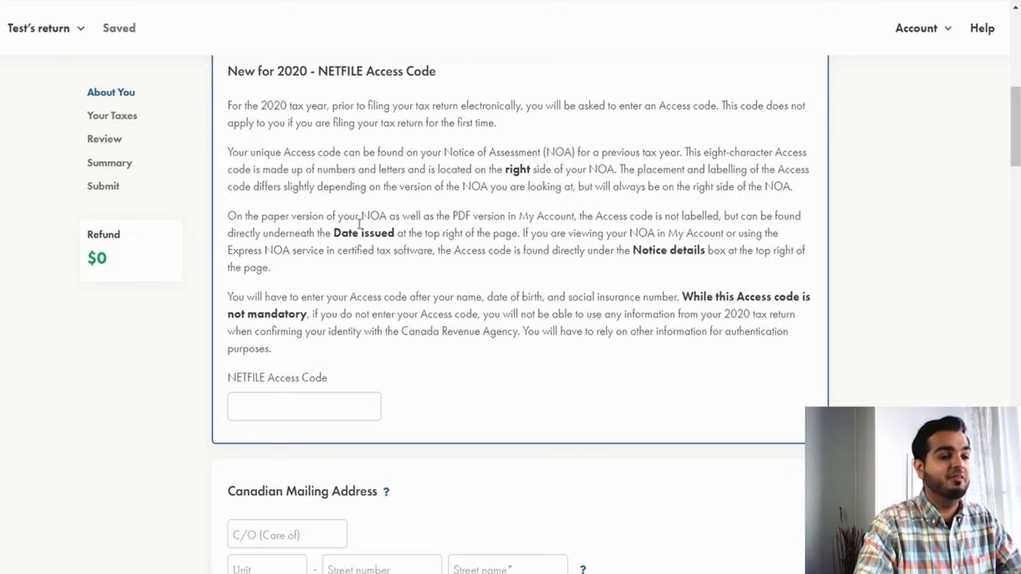
Enter the mailing address street number, street name and city in the Canadian Mailing Address section.
scroll(339, 328, "down", 5)
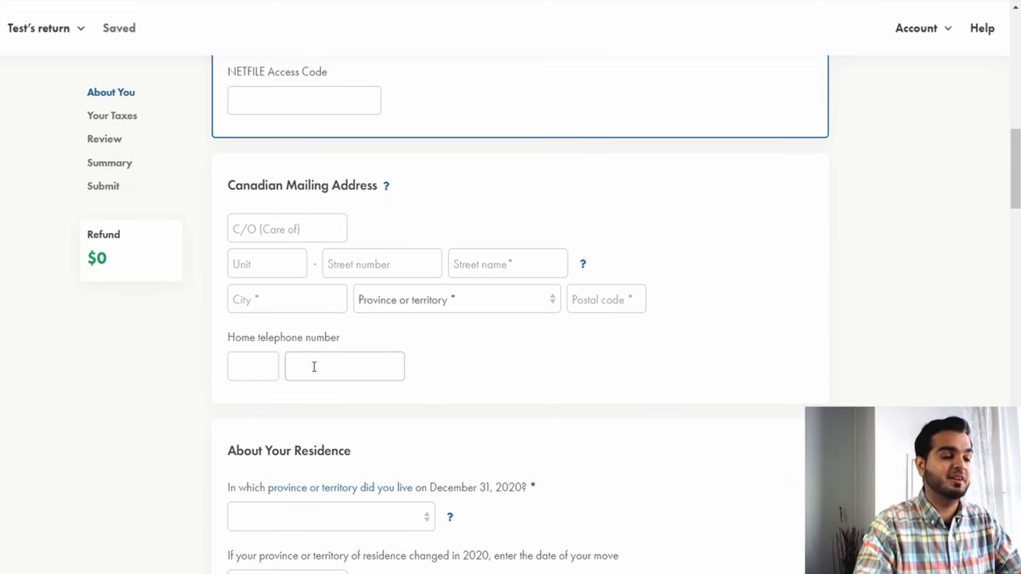
left_click(382, 273)
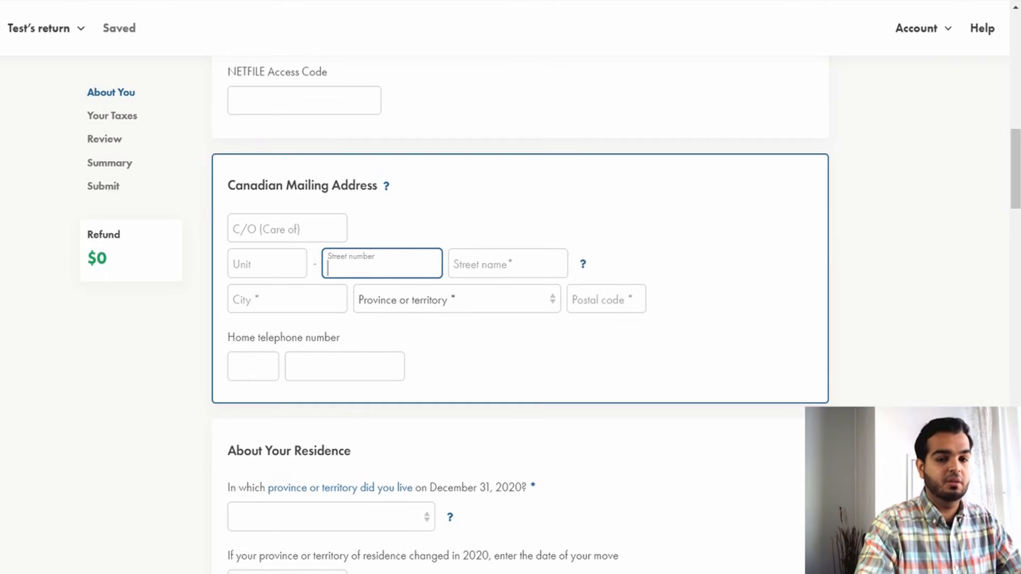
left_click(454, 258)
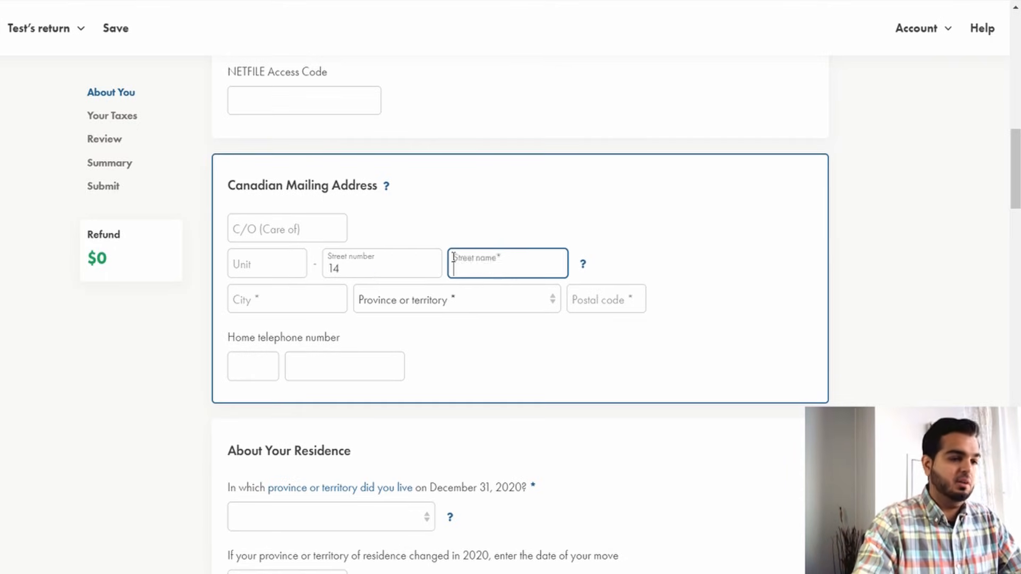
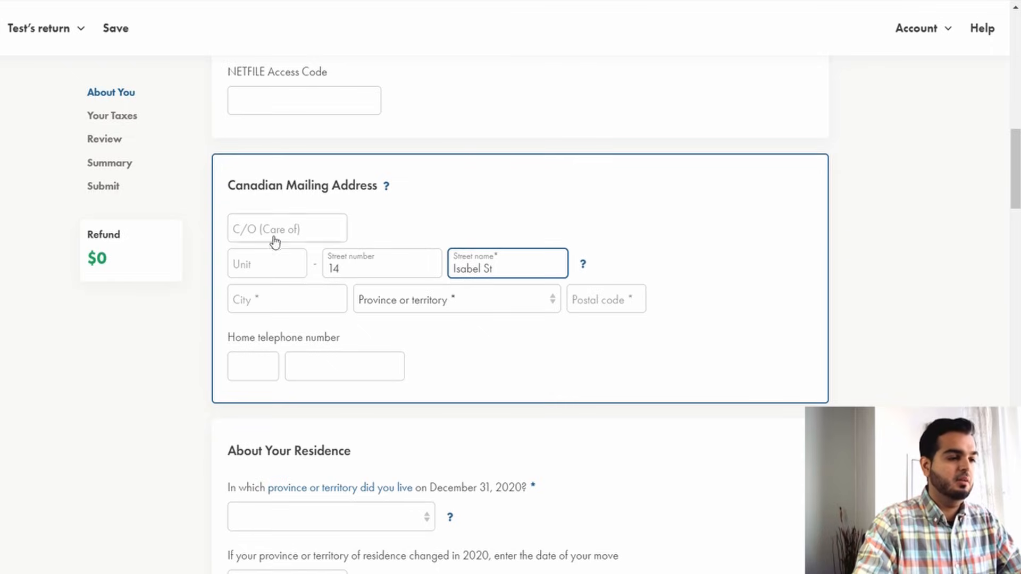
left_click(269, 305)
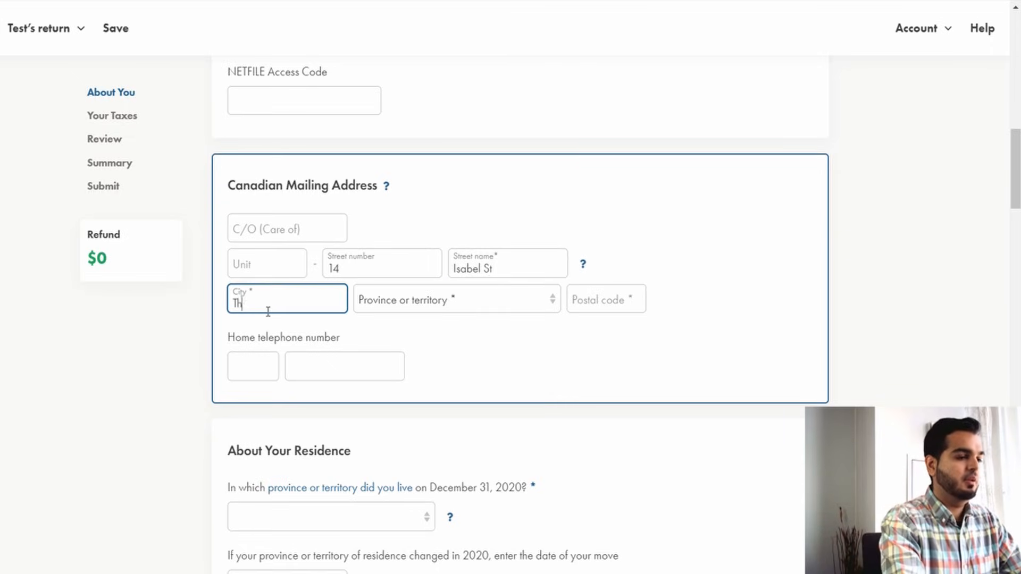
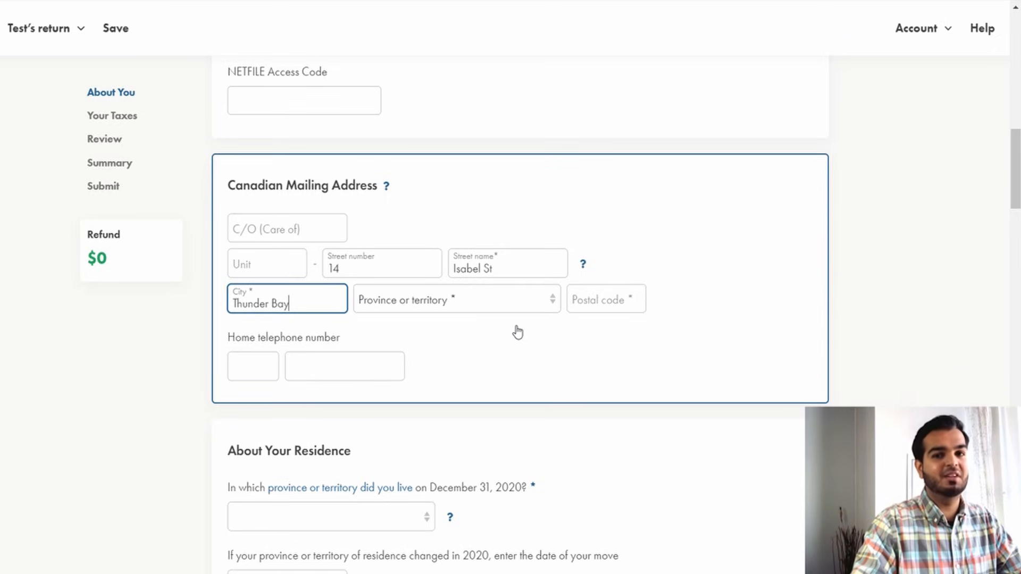
Set the mailing address province to Ontario and enter the postal code.
left_click(463, 311)
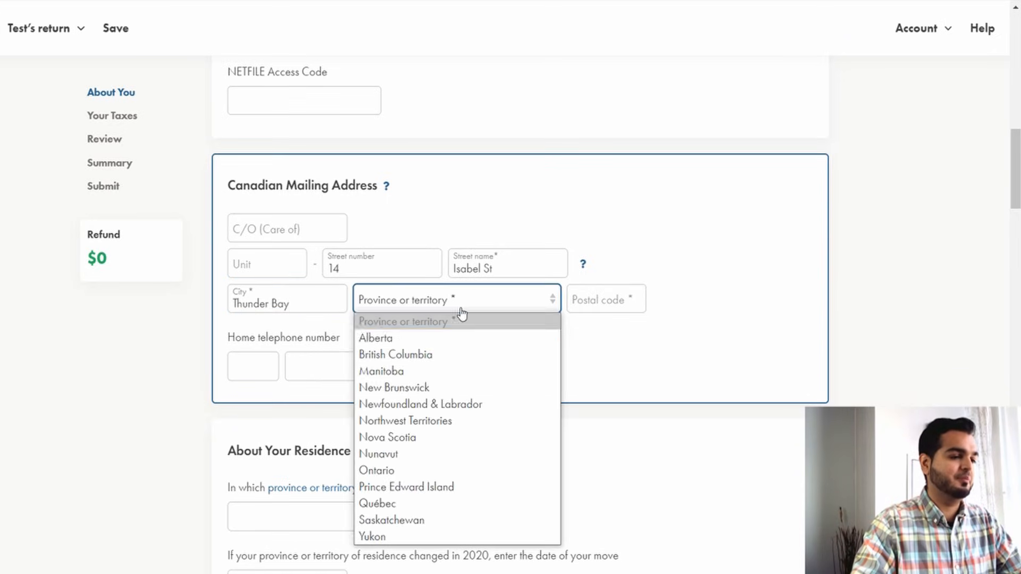
left_click(441, 471)
left_click(588, 305)
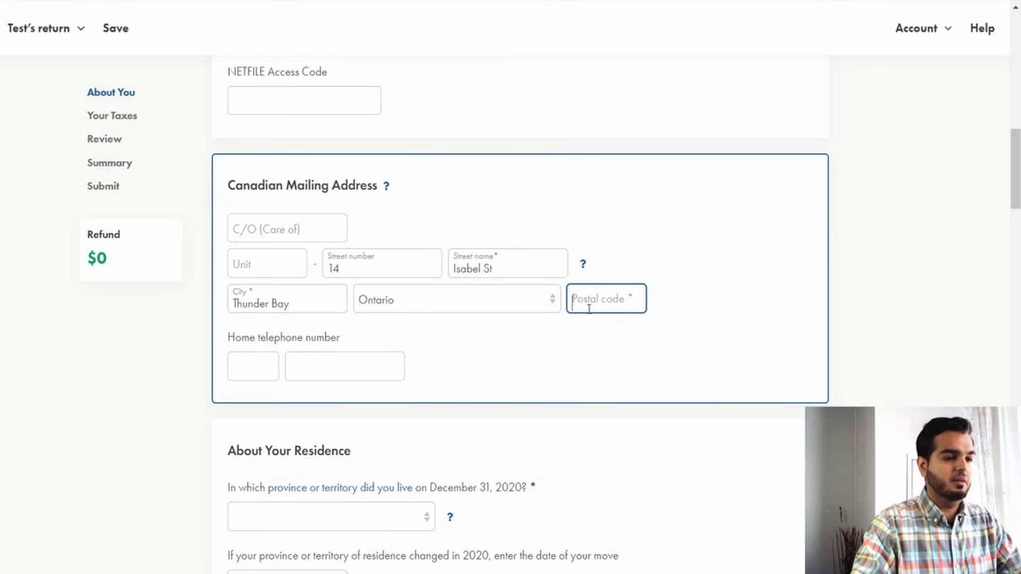
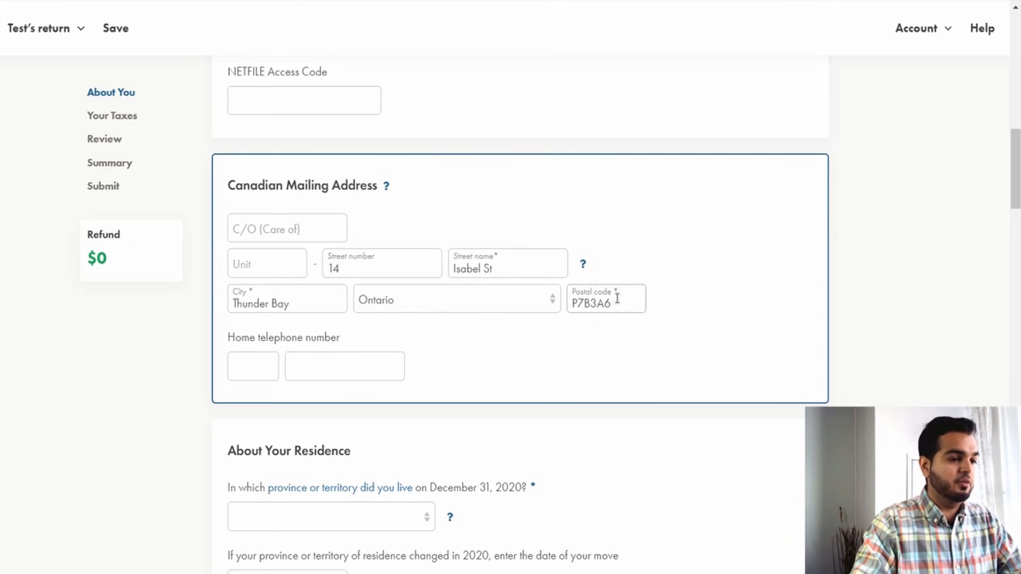
left_click_drag(236, 340, 287, 358)
left_click(260, 357)
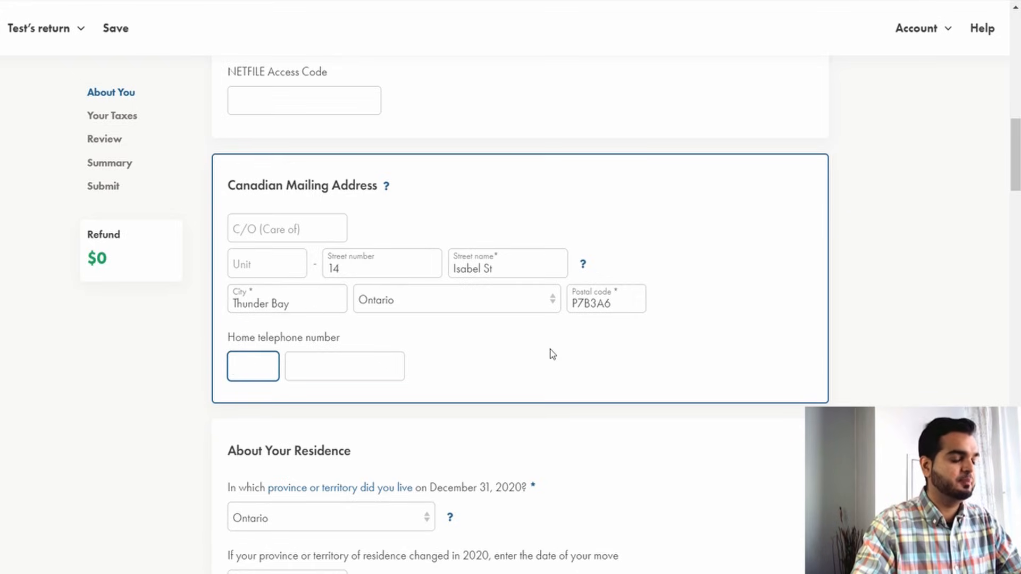
Select Ontario as the province or territory of residence on December 31, 2020.
scroll(553, 355, "down", 5)
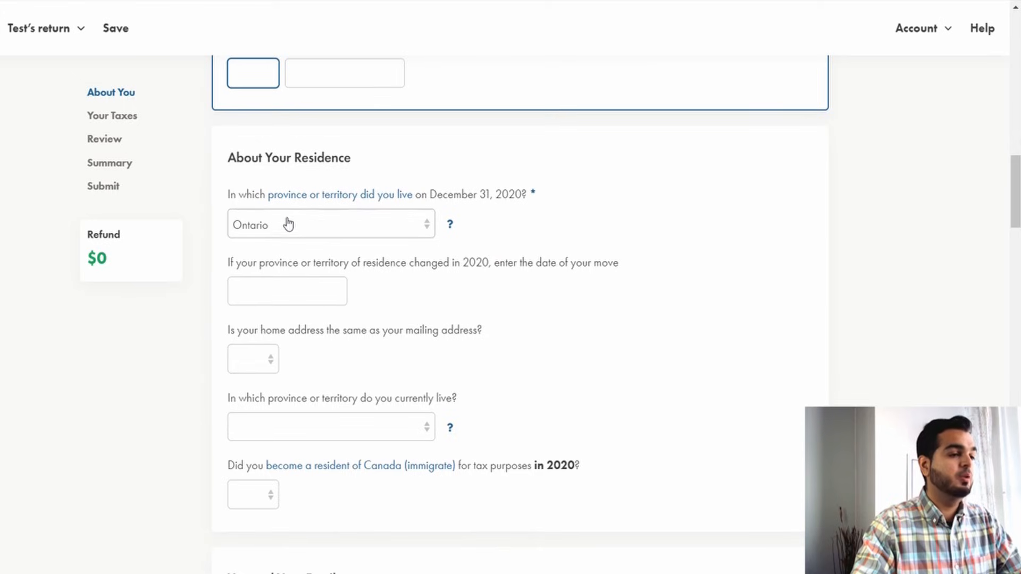
left_click(415, 232)
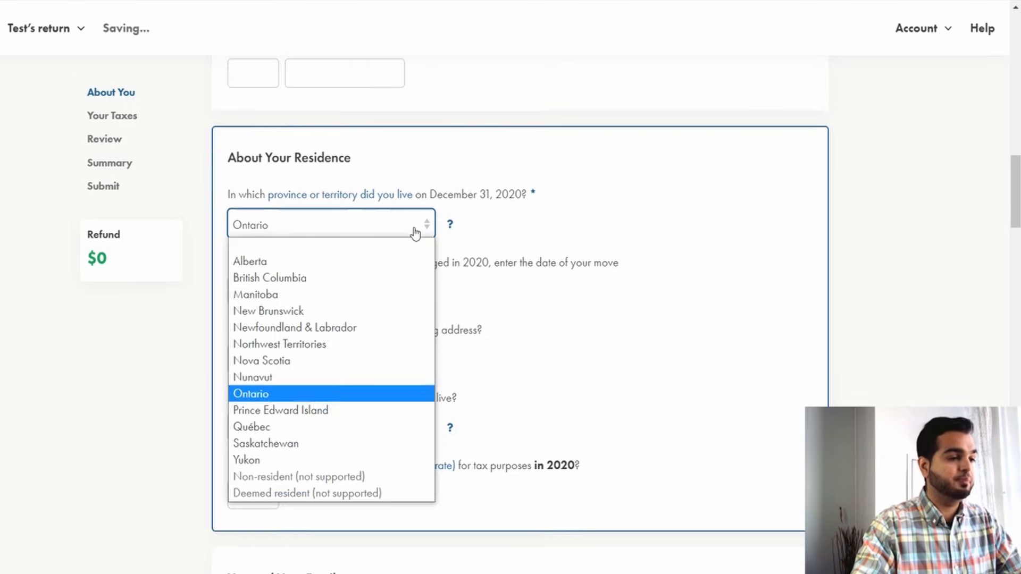
left_click(278, 390)
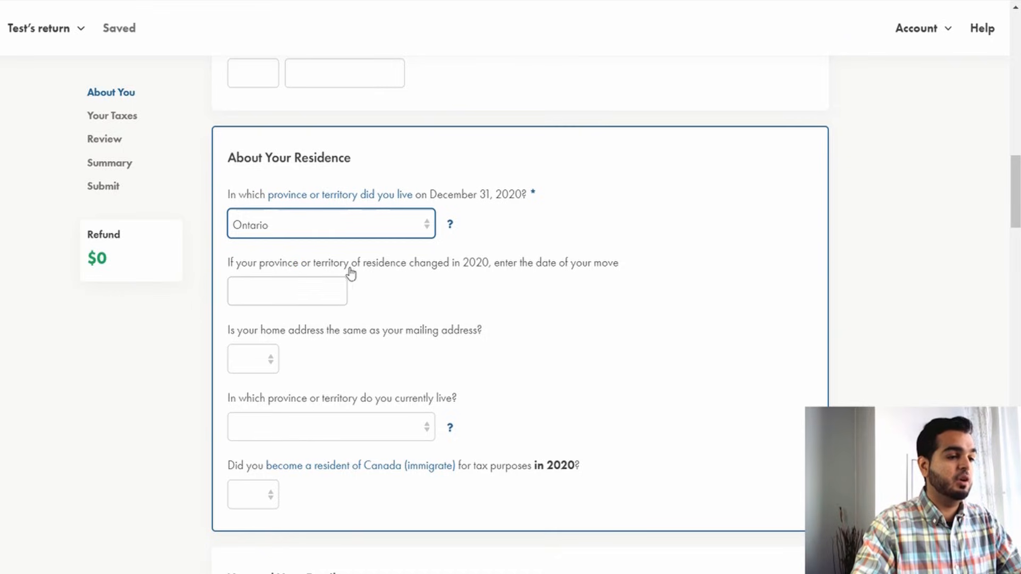
left_click(311, 286)
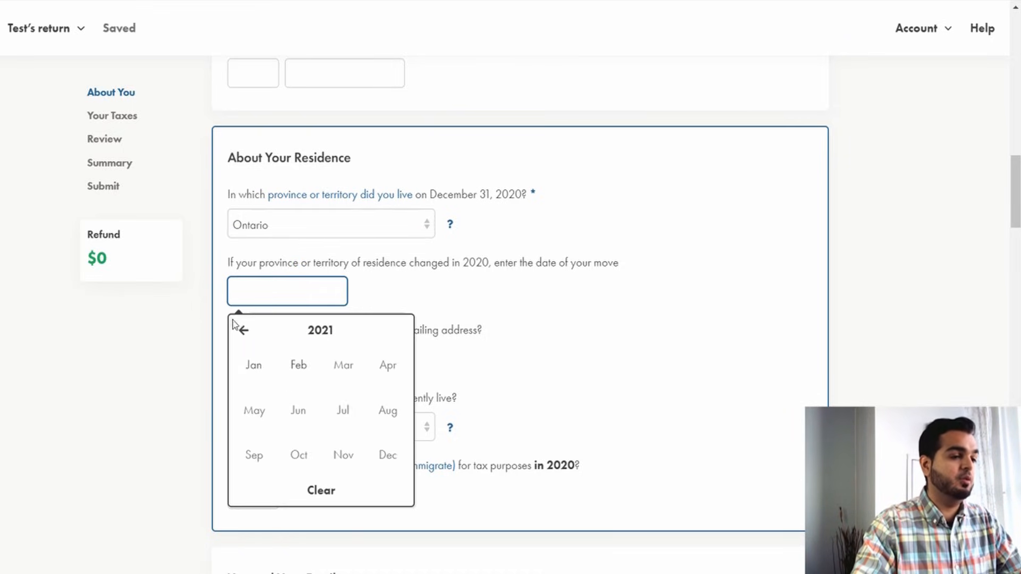
left_click(242, 337)
left_click(509, 323)
Answer Yes to home address matching the mailing address and set the current province to Ontario.
scroll(508, 323, "down", 1)
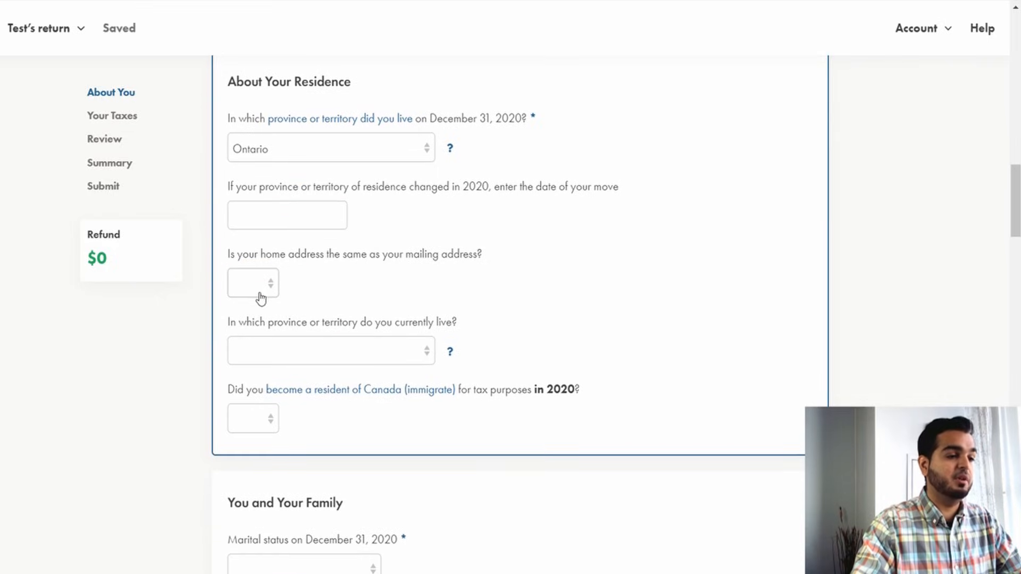
left_click(260, 296)
left_click(261, 322)
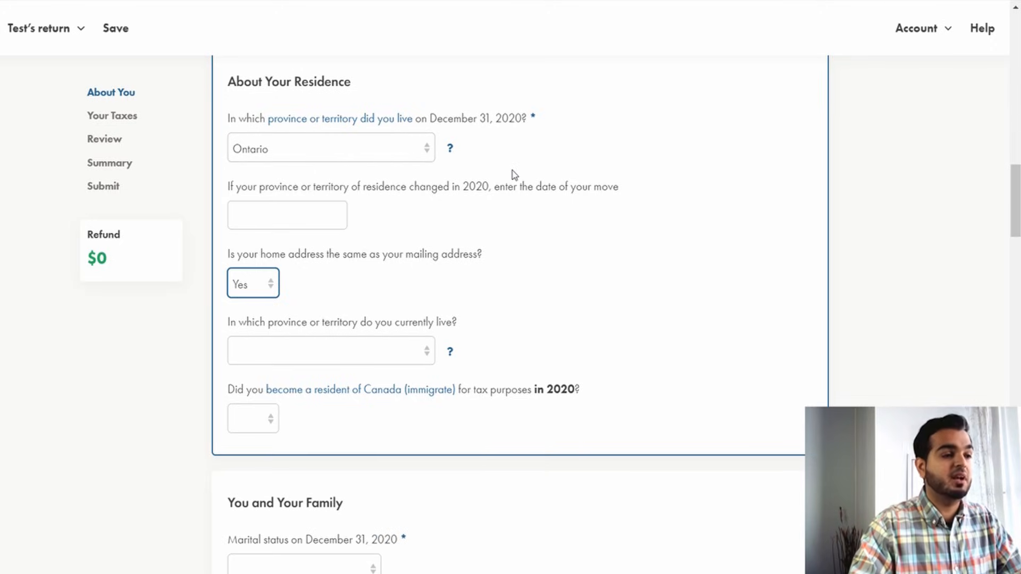
left_click(352, 353)
left_click(341, 263)
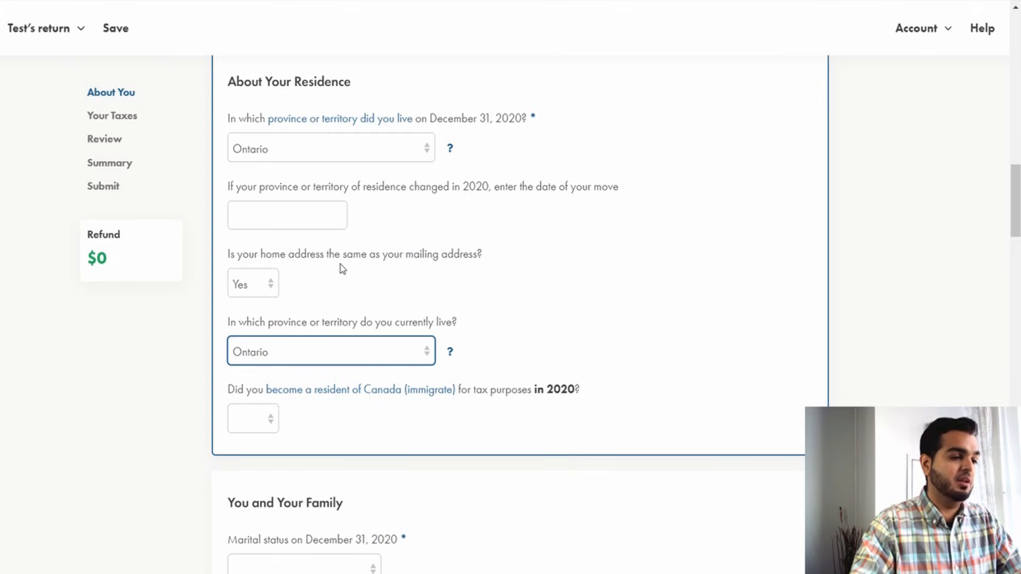
Answer Yes to whether the taxpayer became a resident of Canada (immigrated) in 2020.
scroll(361, 419, "down", 1)
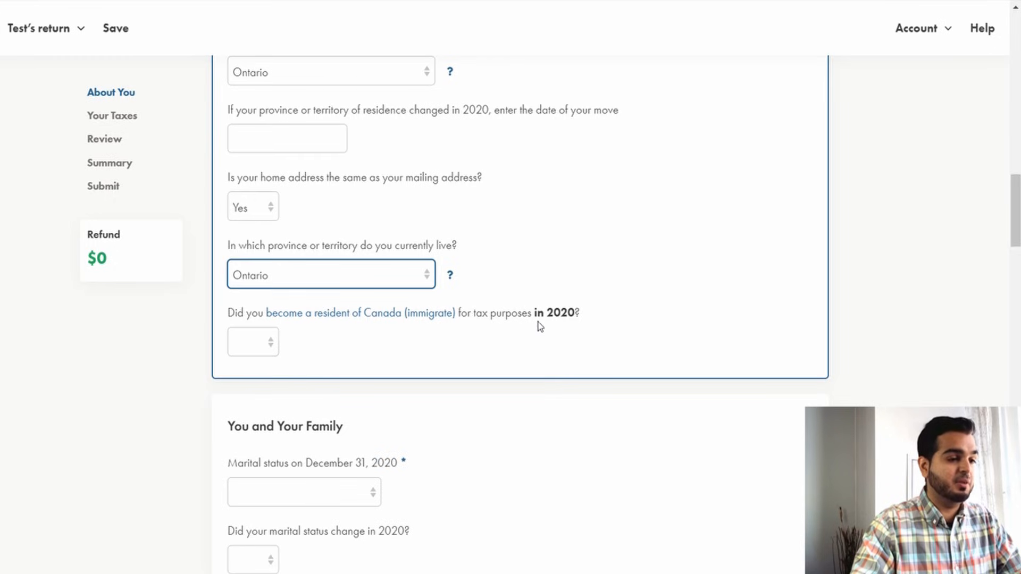
left_click(263, 352)
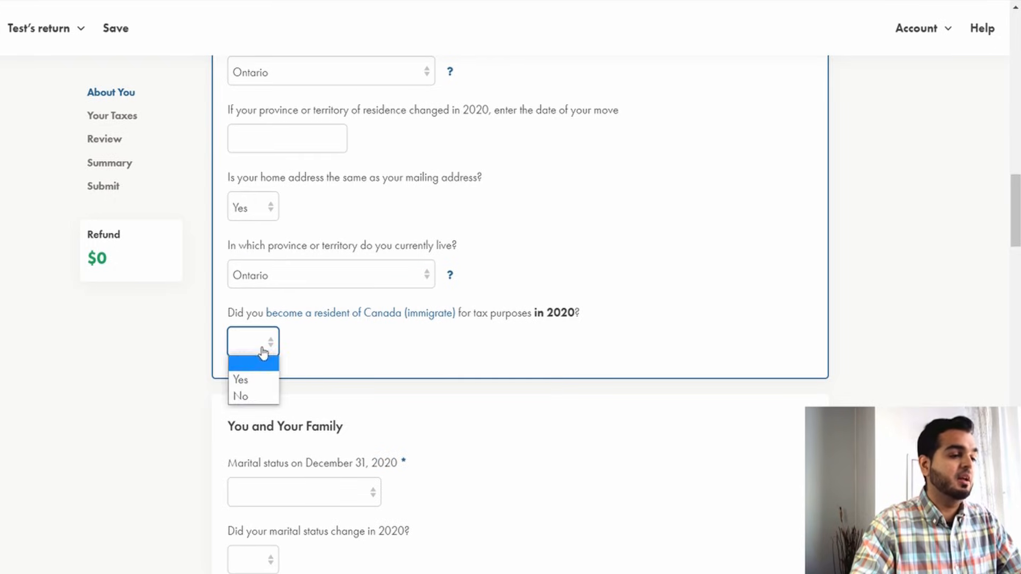
left_click(263, 382)
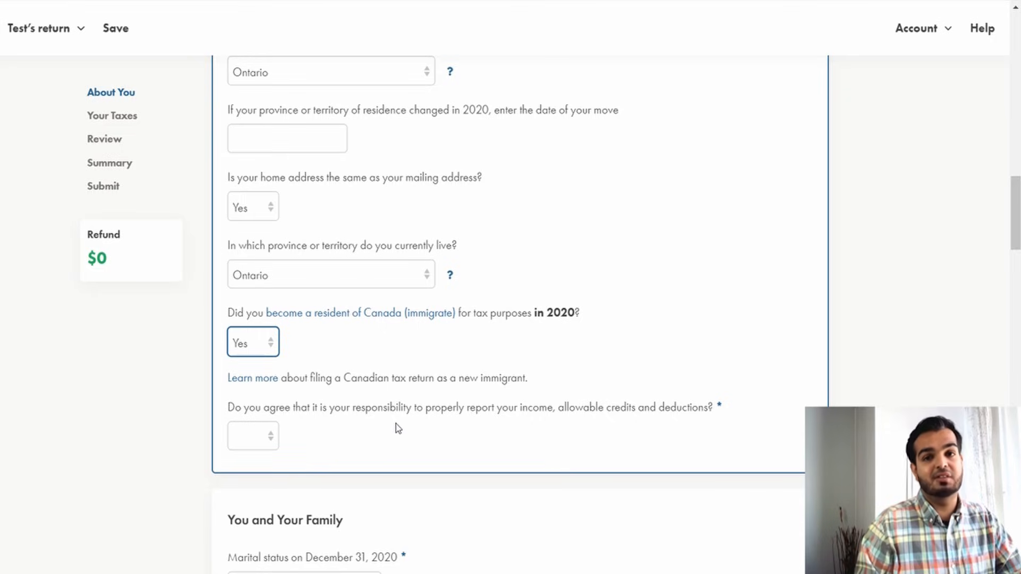
Change the immigration question answer to No.
key("Tab")
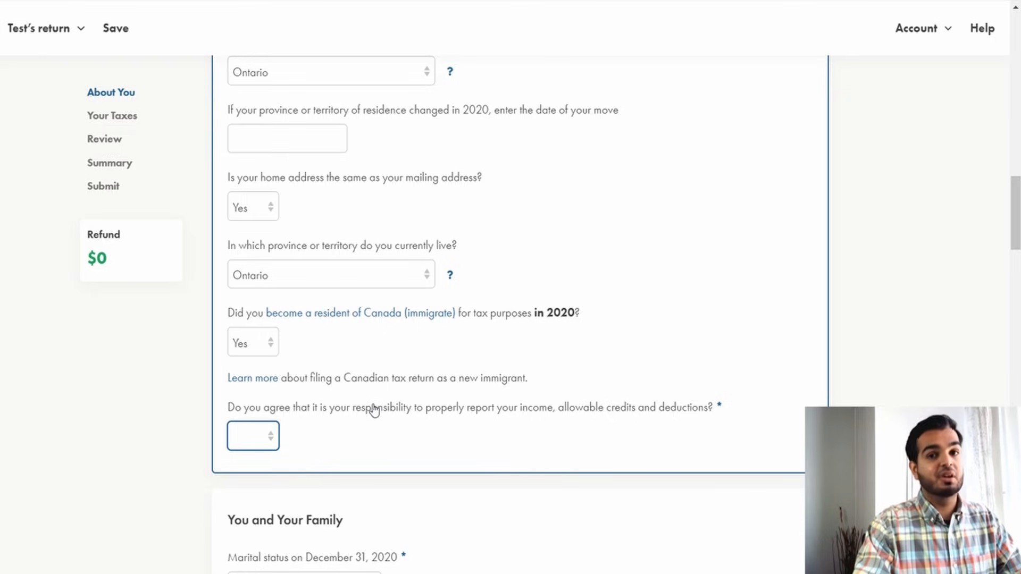
left_click(263, 351)
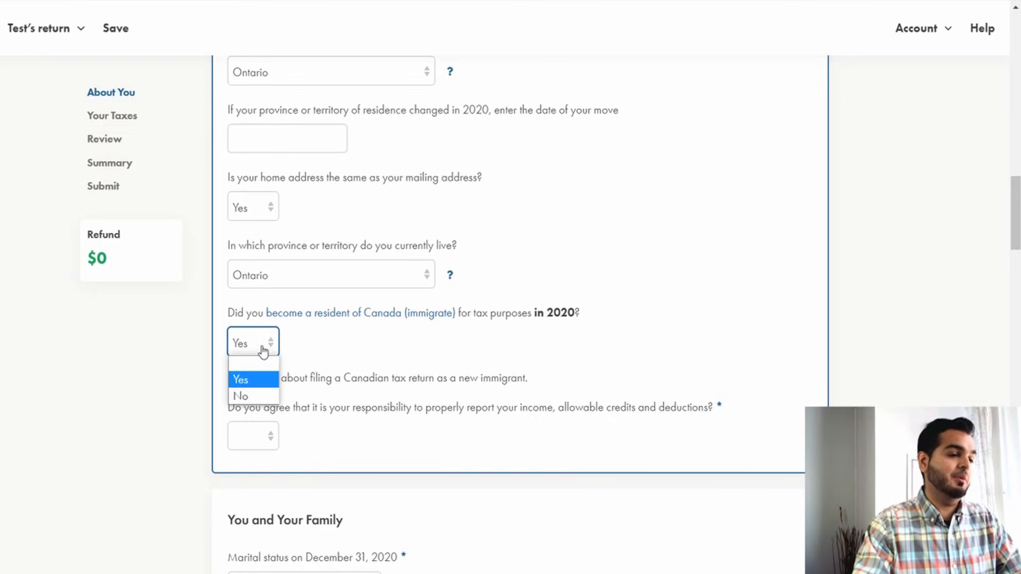
left_click(253, 394)
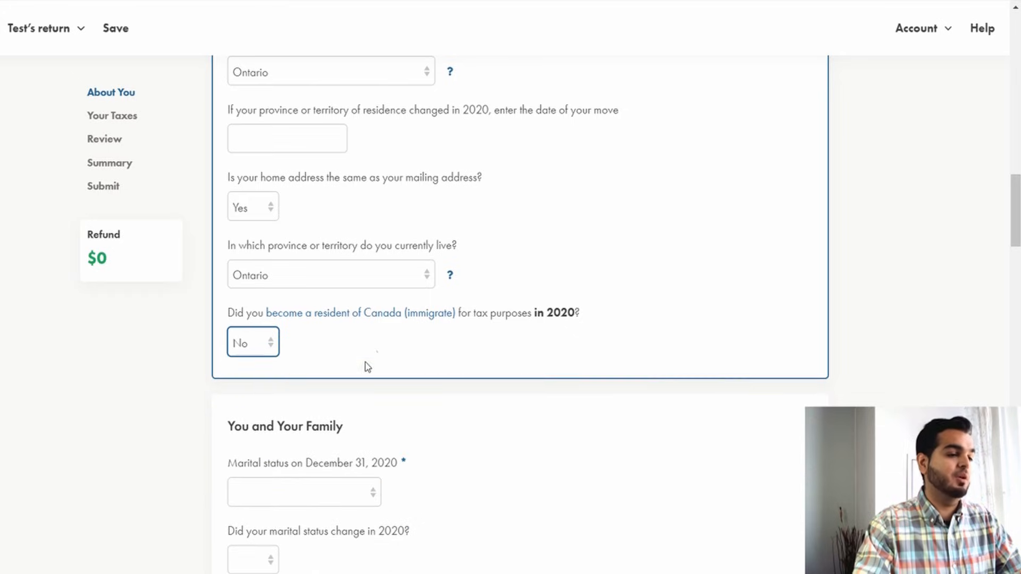
Set the marital status on December 31, 2020 to Single in the You and Your Family section.
scroll(446, 313, "down", 2)
scroll(446, 310, "down", 3)
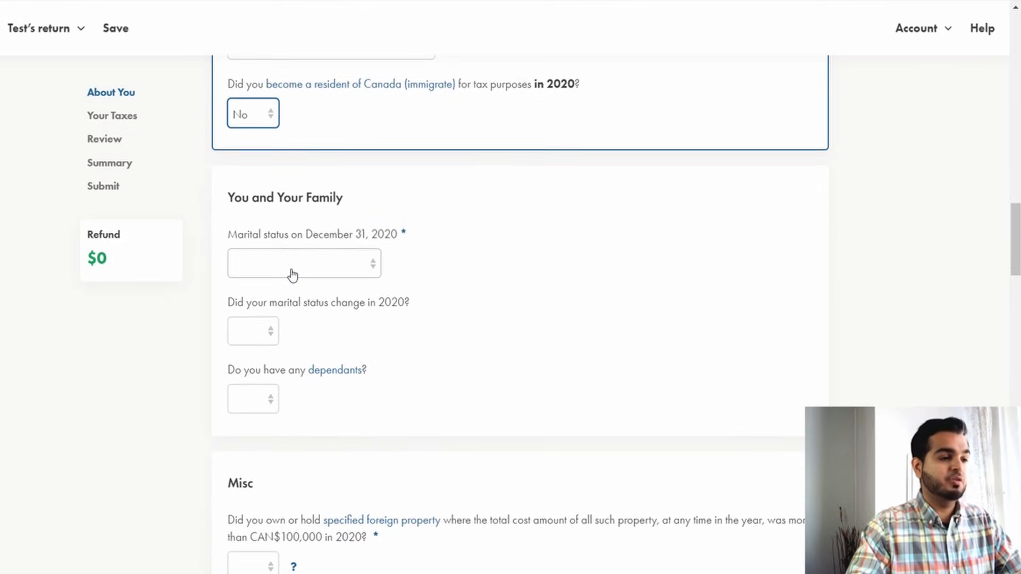
left_click(317, 270)
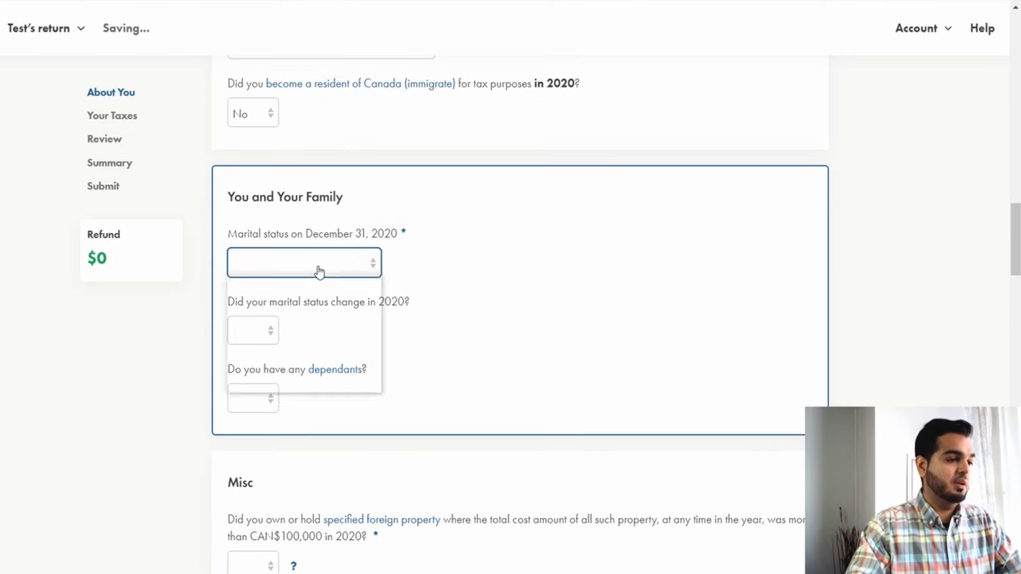
left_click(285, 384)
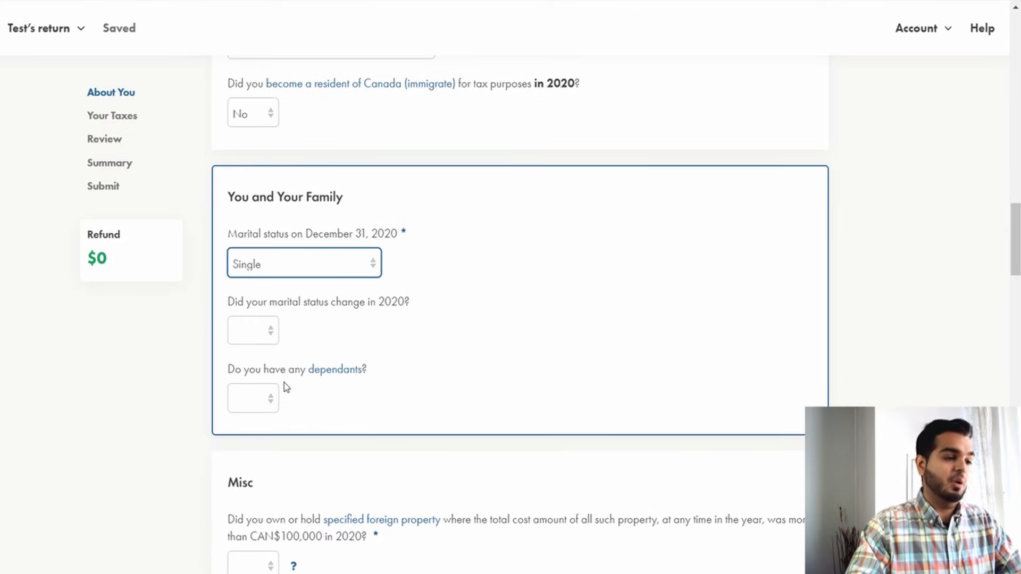
left_click(298, 274)
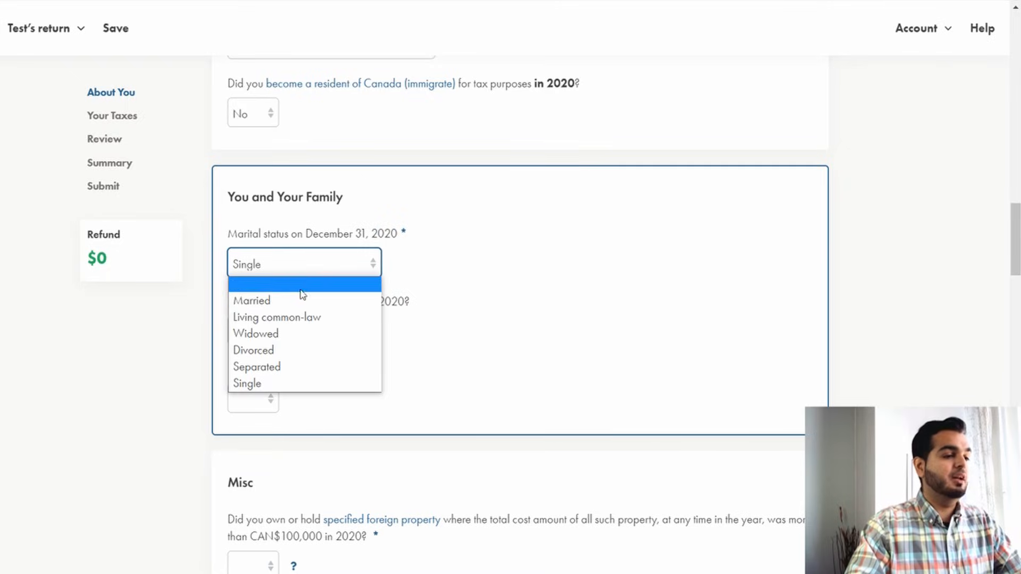
left_click(300, 298)
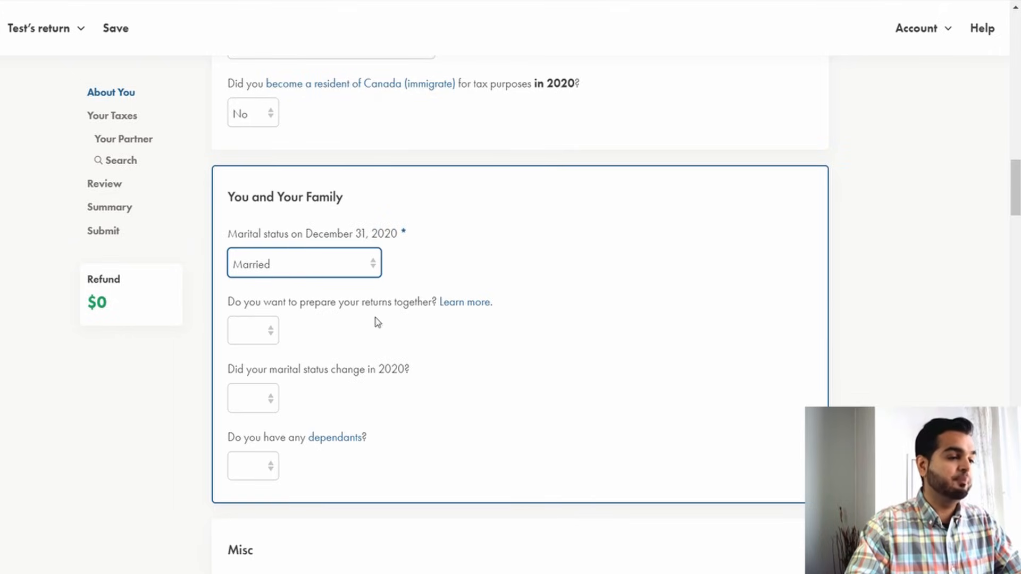
left_click(275, 333)
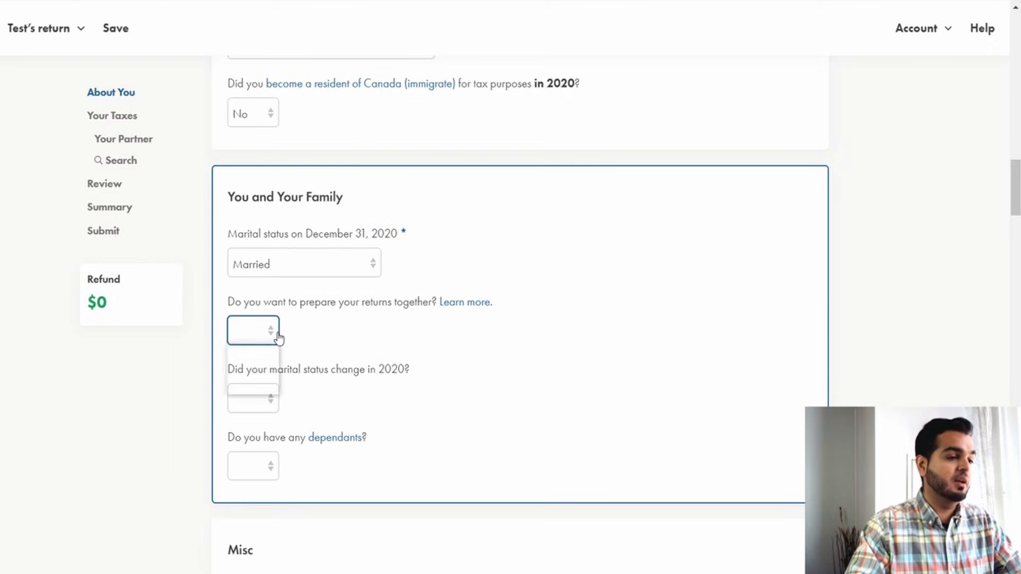
left_click(395, 332)
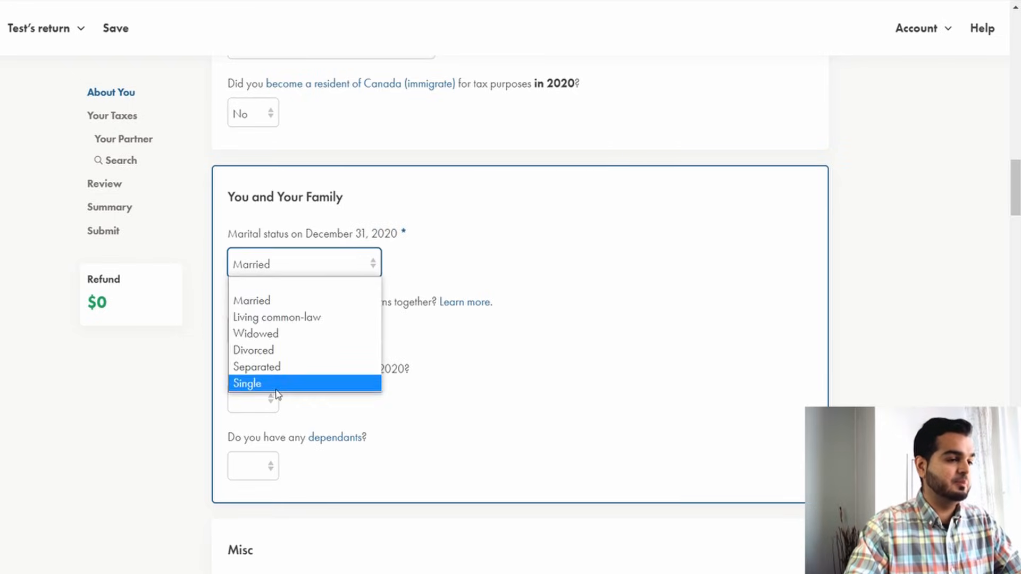
left_click(272, 384)
Answer No to whether the marital status changed in 2020 and Yes to having dependants.
left_click(265, 334)
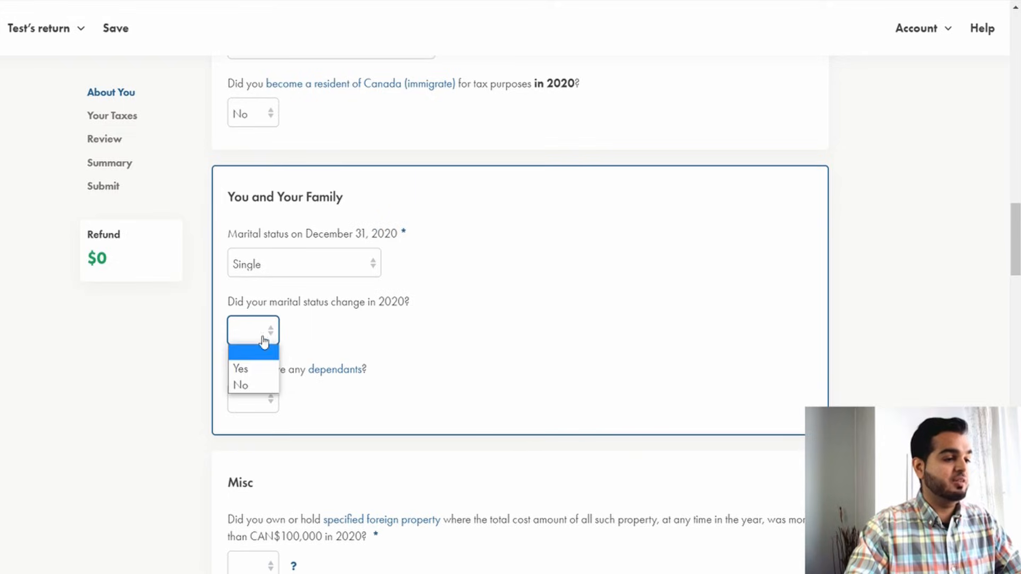
left_click(262, 385)
left_click(268, 400)
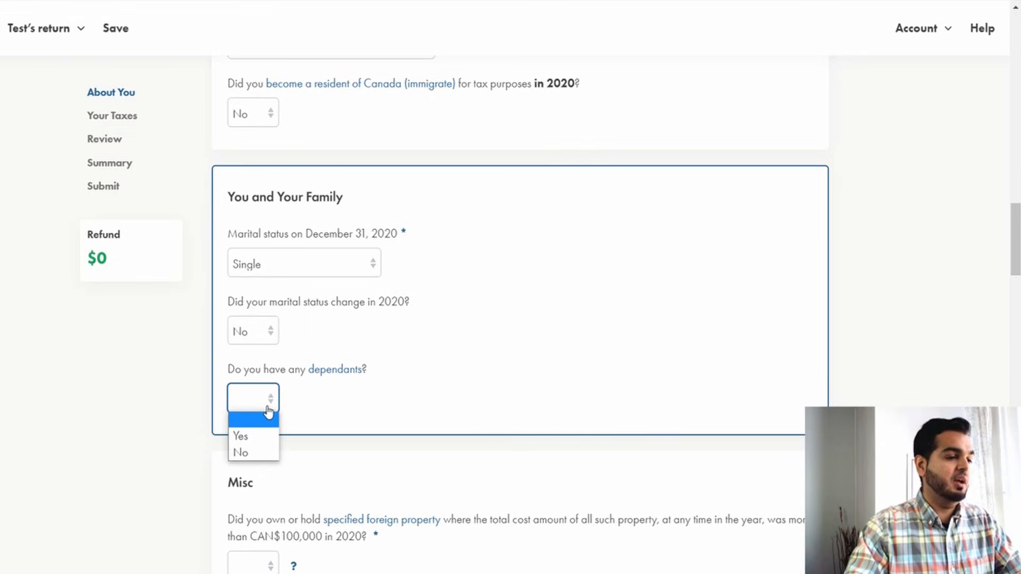
left_click(262, 437)
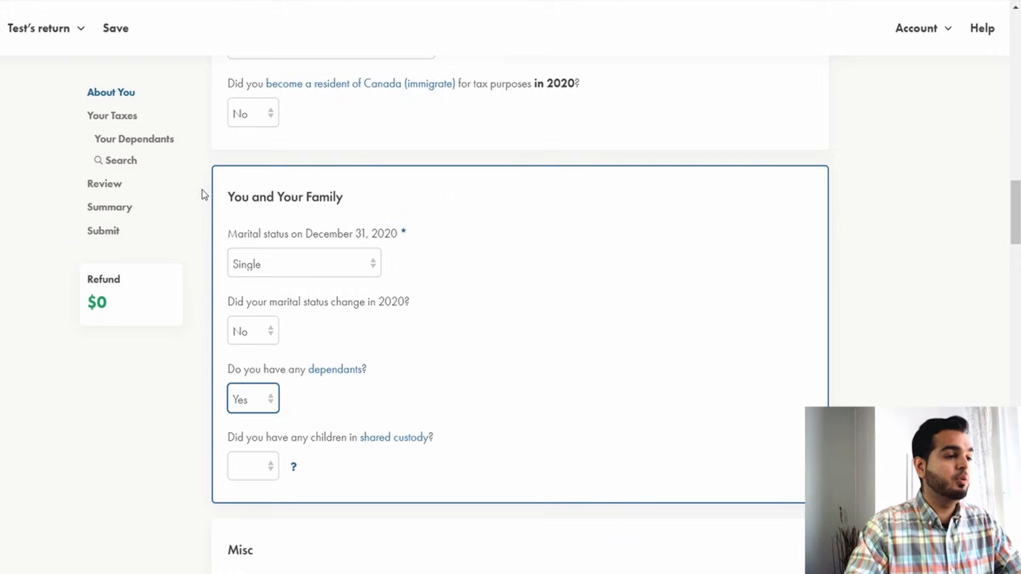
Open the Your Dependants section to review the dependant form, then return to the About You page.
left_click(152, 139)
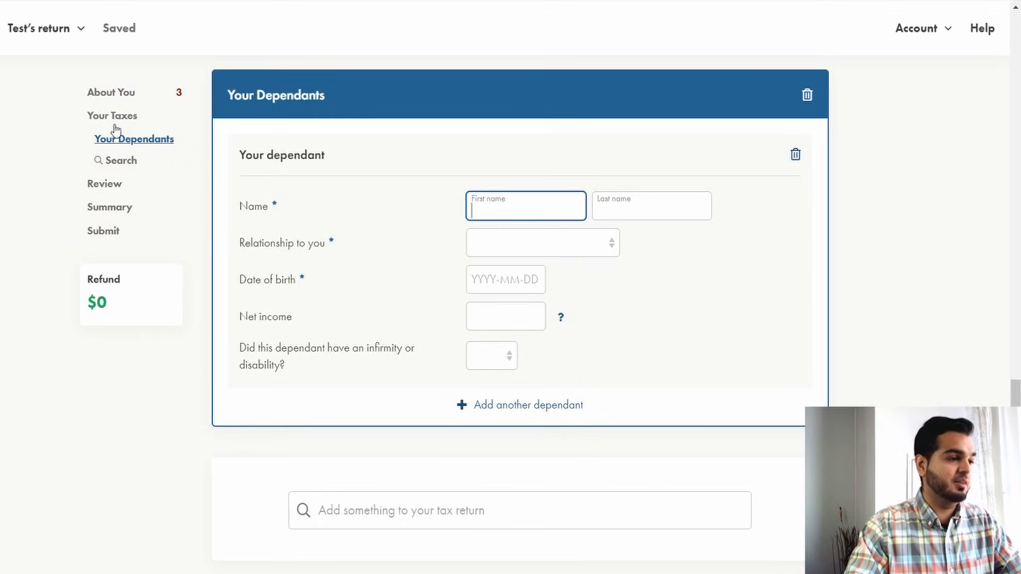
left_click(113, 94)
scroll(408, 368, "down", 7)
scroll(409, 370, "down", 10)
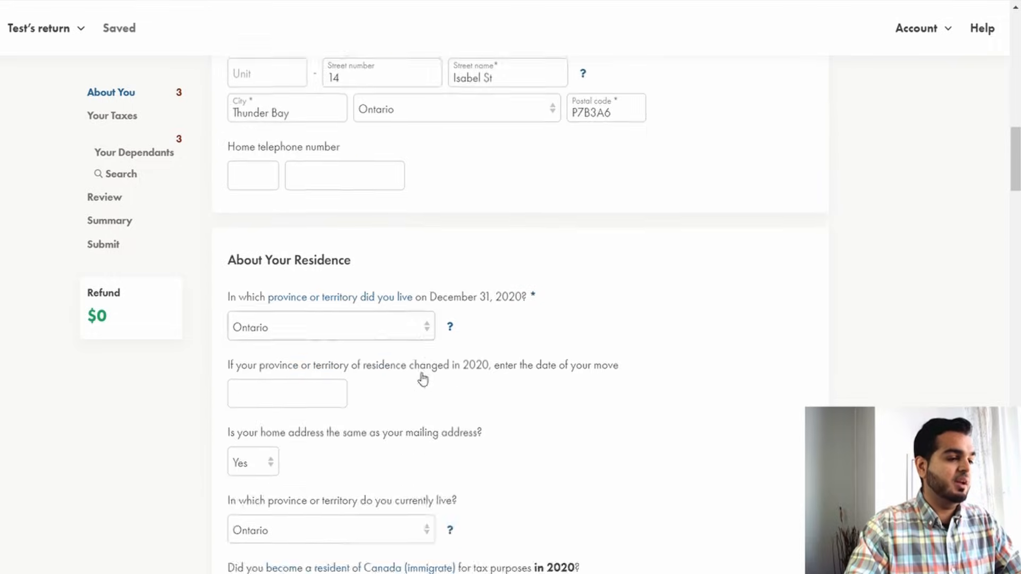
scroll(319, 389, "down", 5)
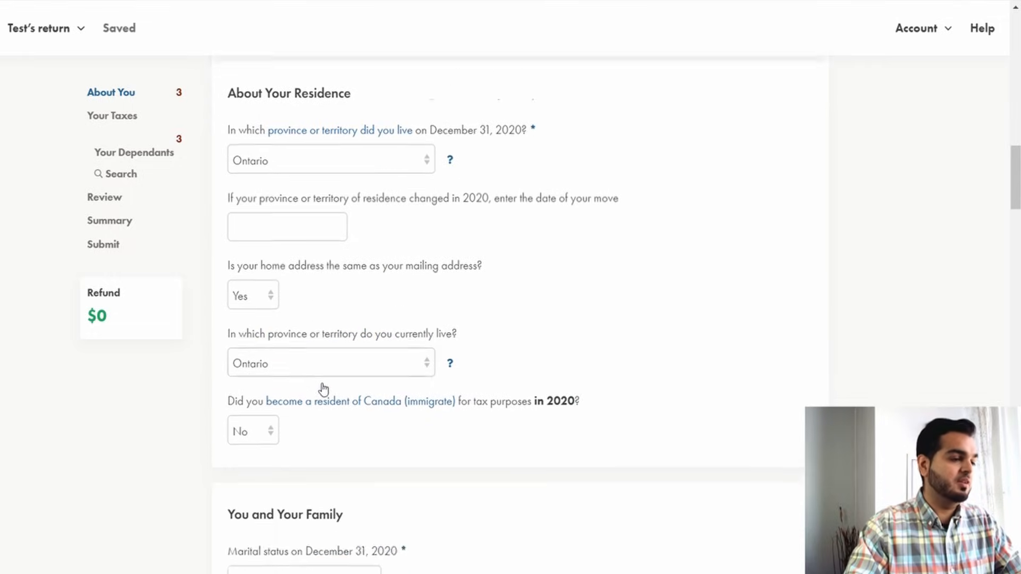
scroll(336, 446, "down", 4)
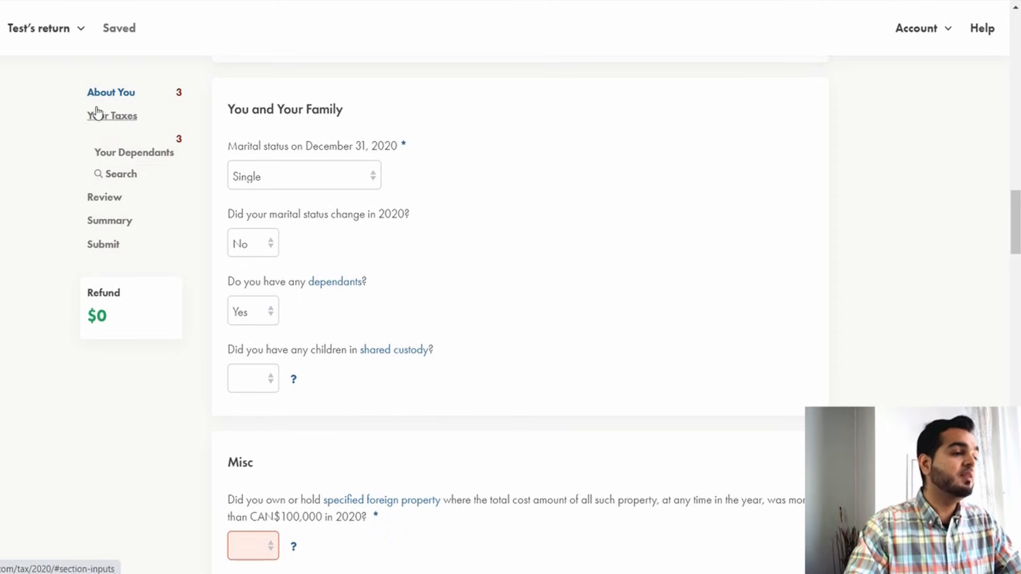
scroll(212, 276, "down", 4)
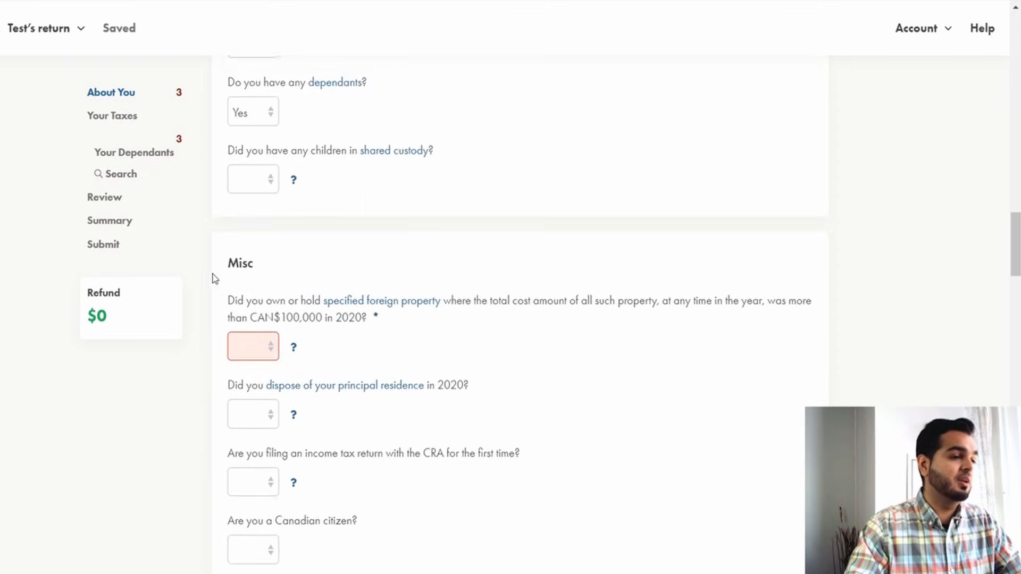
scroll(247, 276, "up", 4)
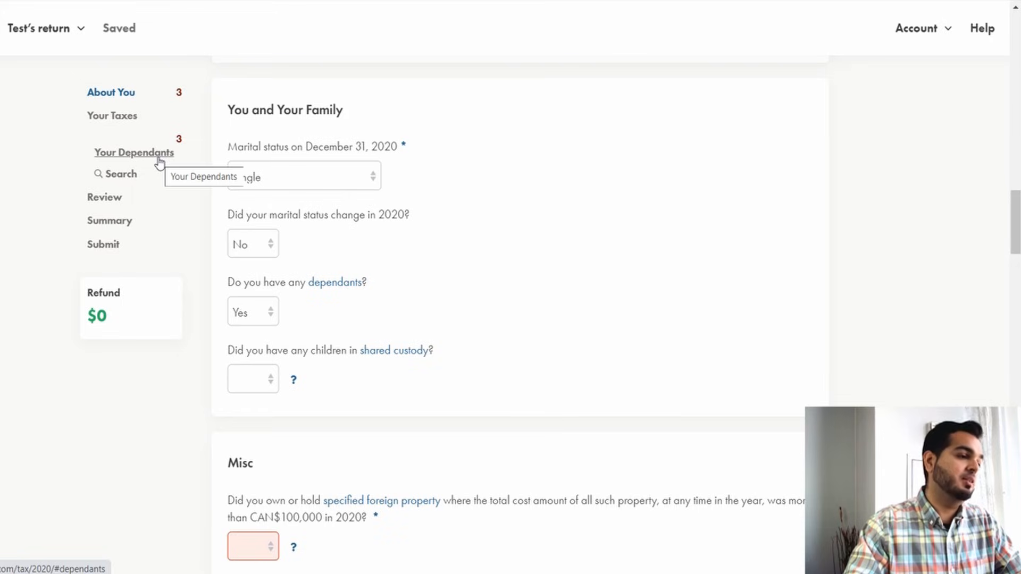
Change the answer to having any dependants to No.
left_click(262, 314)
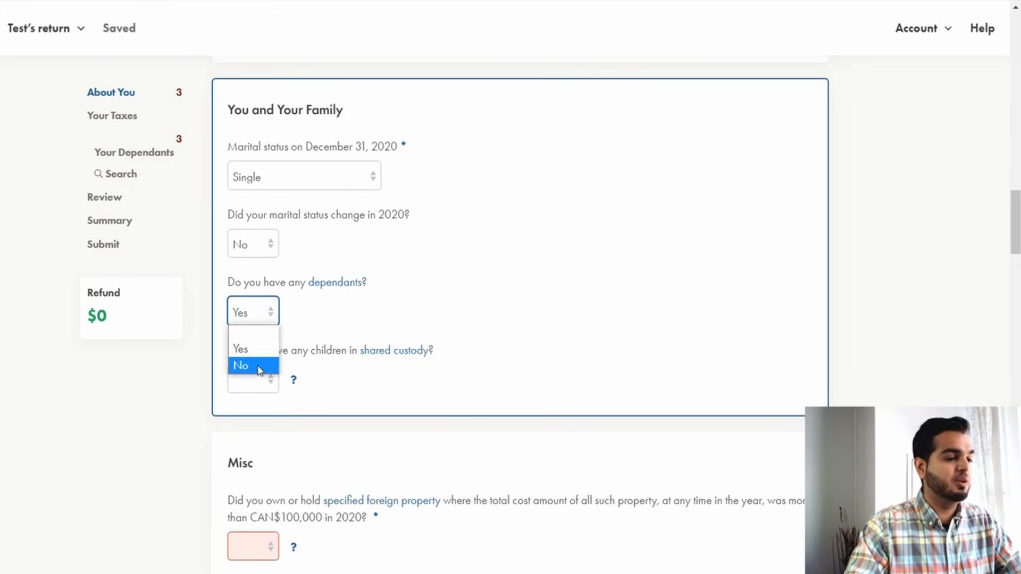
left_click(263, 365)
Answer No to owning specified foreign property costing more than CAN$100,000 in 2020.
scroll(460, 312, "down", 6)
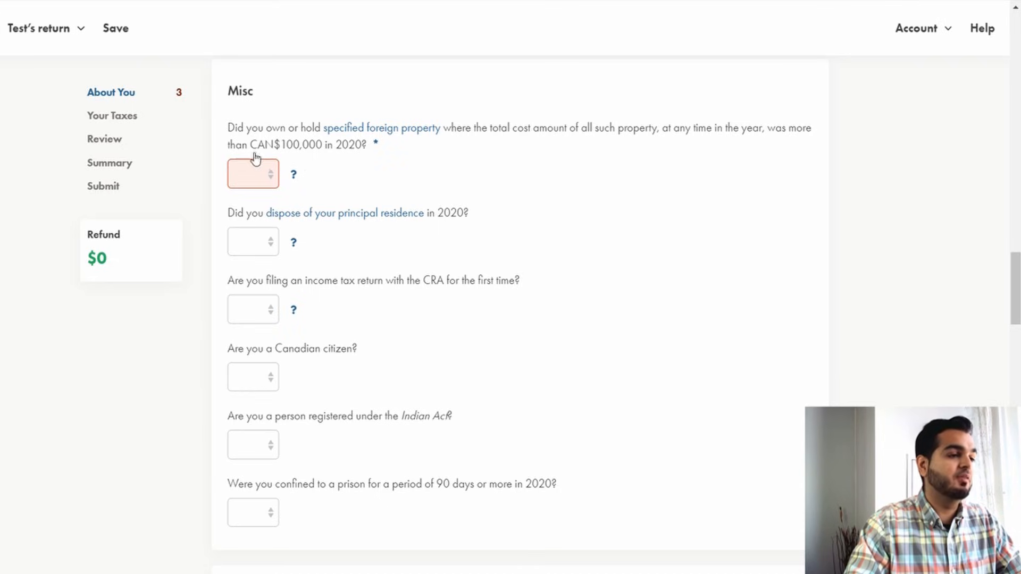
left_click(268, 177)
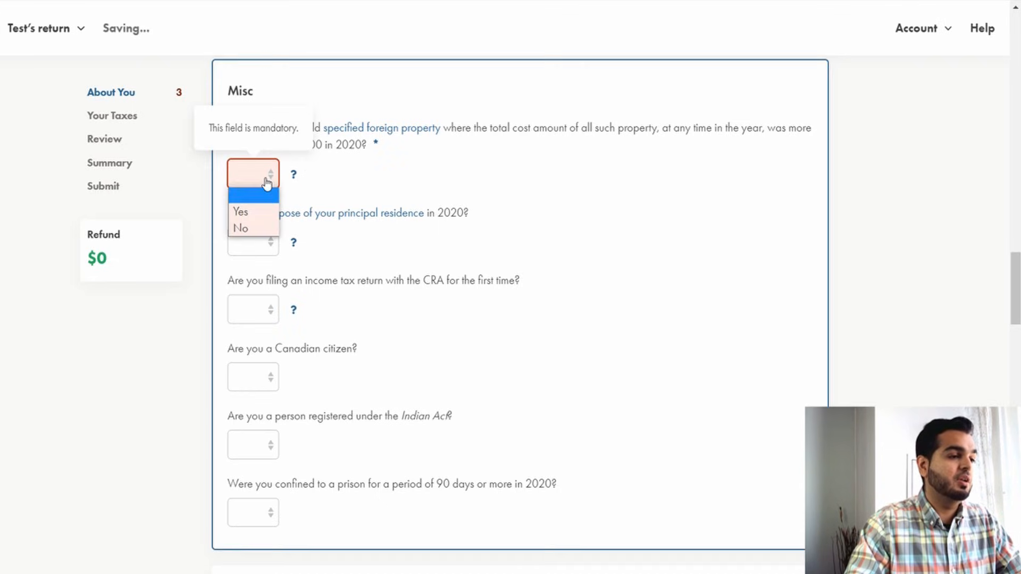
left_click(261, 221)
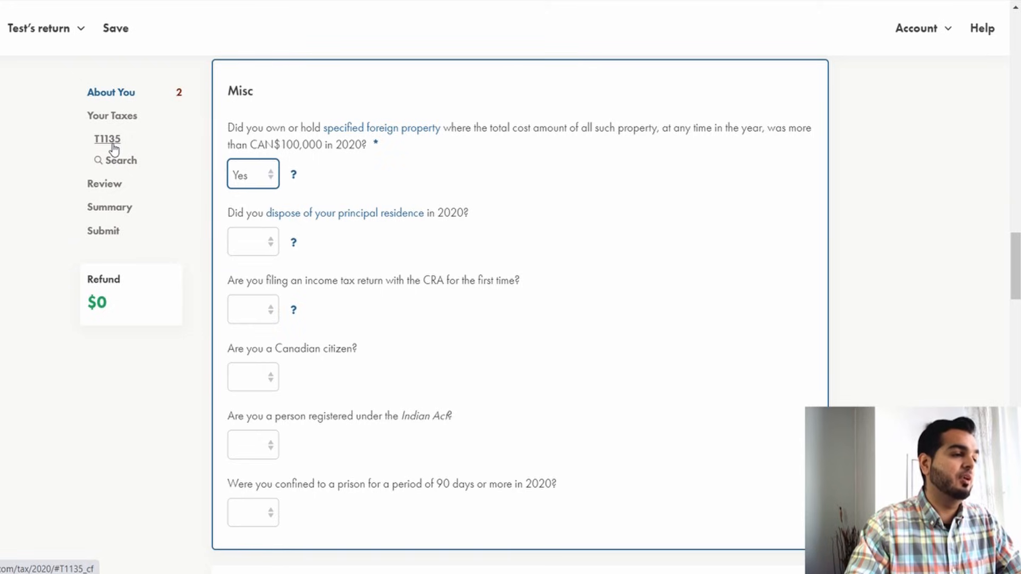
left_click(263, 175)
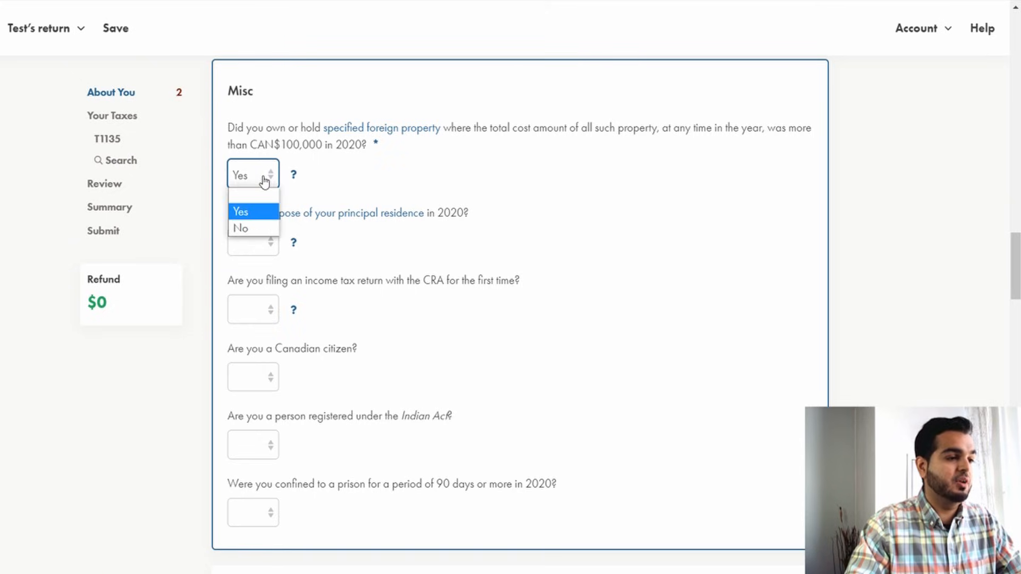
left_click(258, 227)
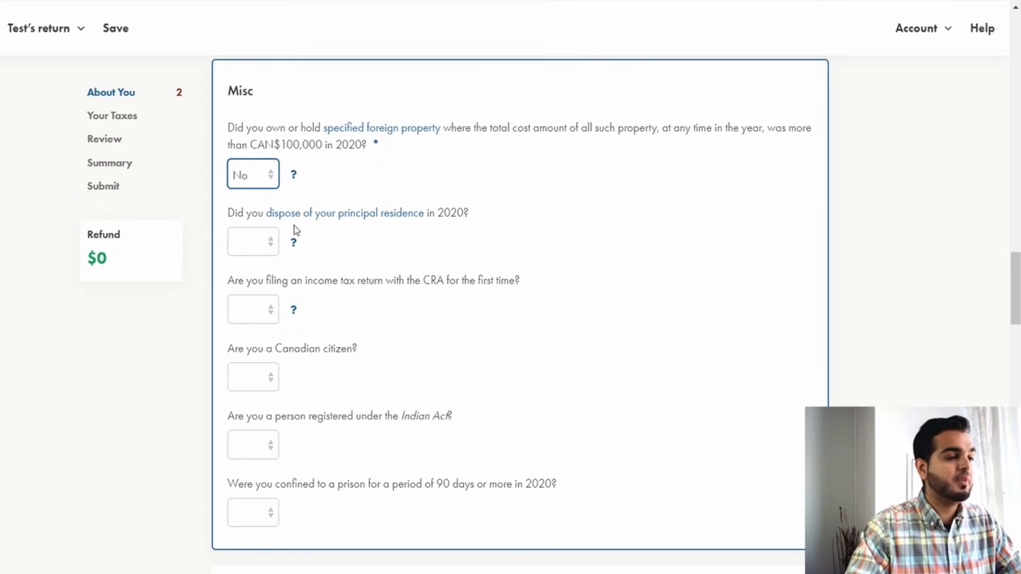
Answer Yes to disposing of a principal residence in 2020 and review the Sale of Principal Residence section.
left_click(254, 250)
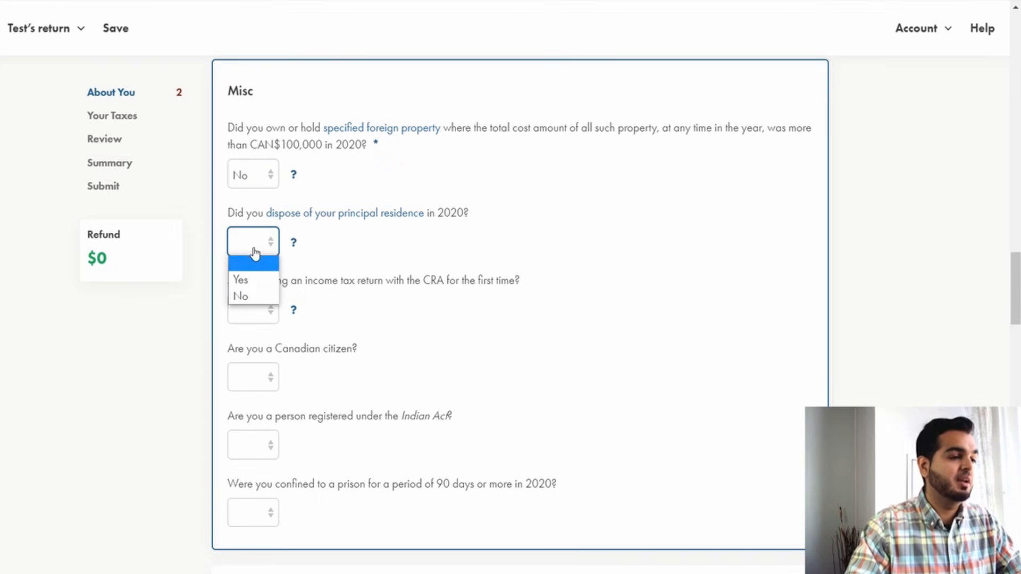
left_click(241, 277)
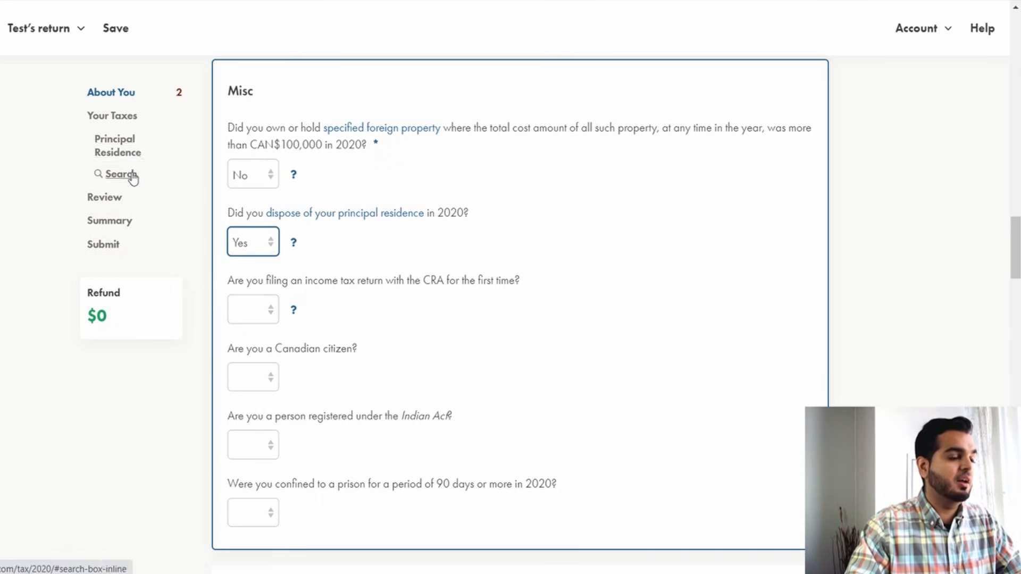
left_click(128, 154)
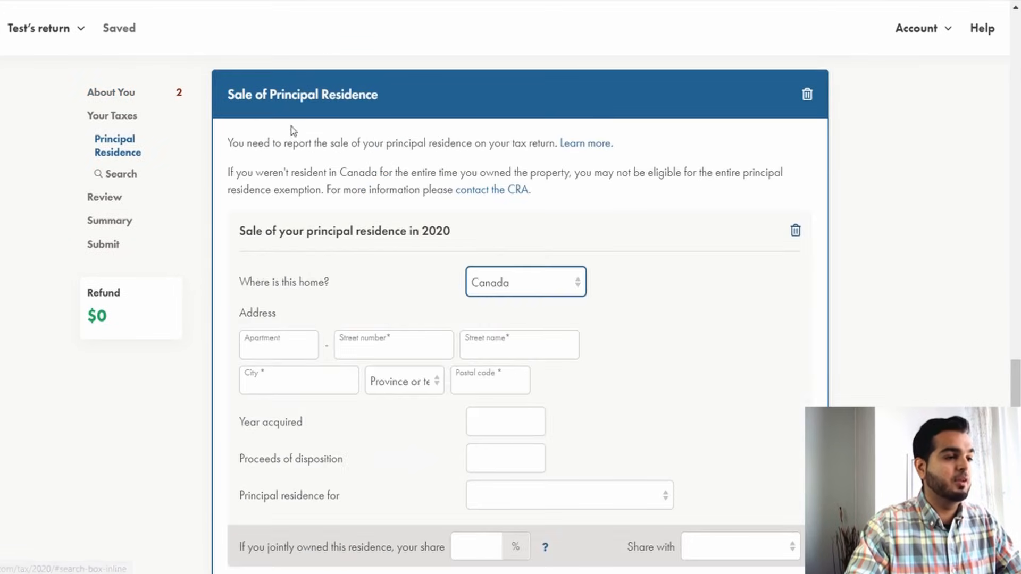
left_click_drag(246, 94, 355, 97)
scroll(349, 239, "down", 3)
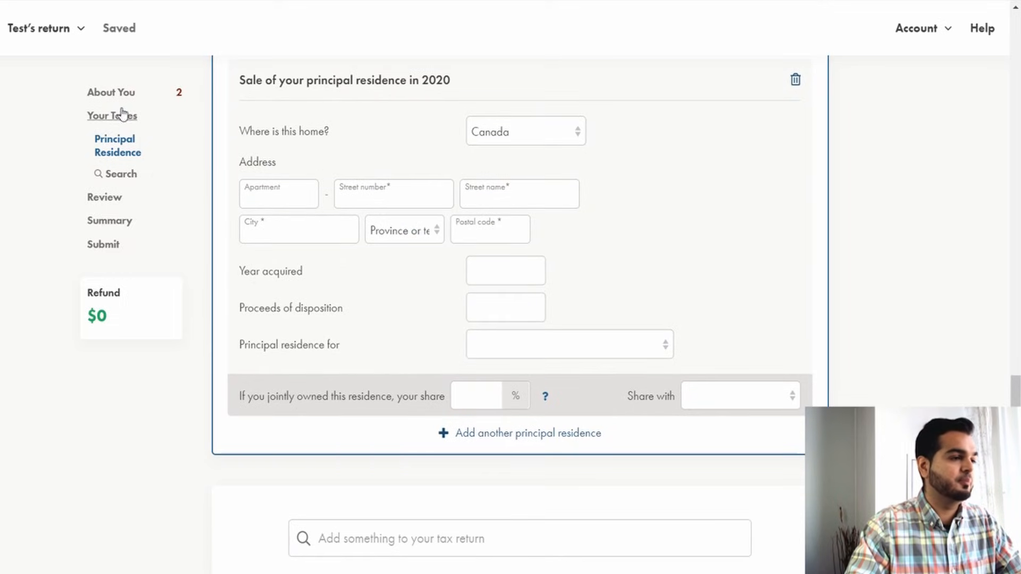
left_click(110, 92)
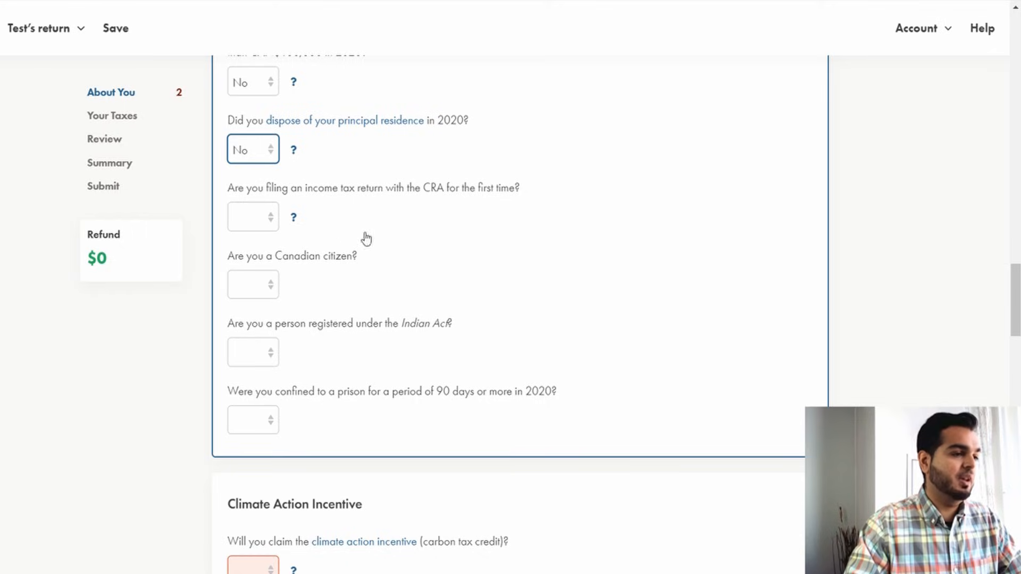
Answer No to filing with the CRA for the first time and Yes to being a Canadian citizen.
left_click(245, 226)
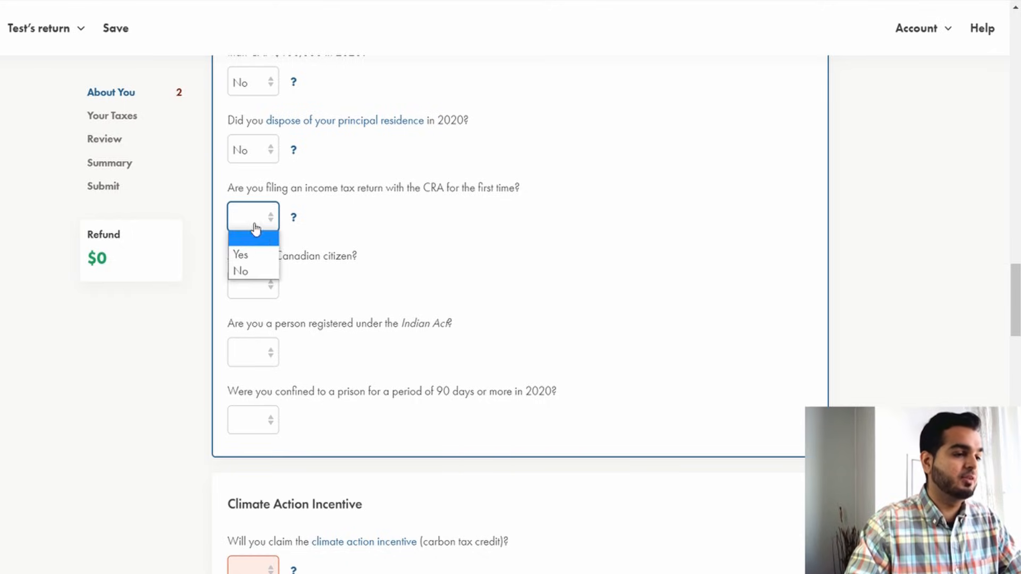
left_click(251, 271)
left_click(253, 293)
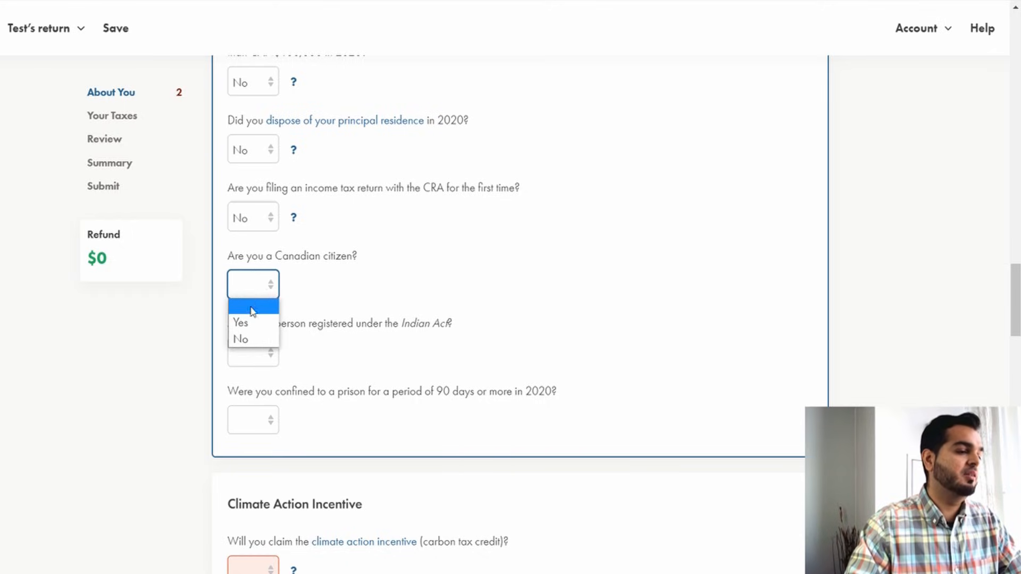
left_click(253, 322)
left_click(240, 287)
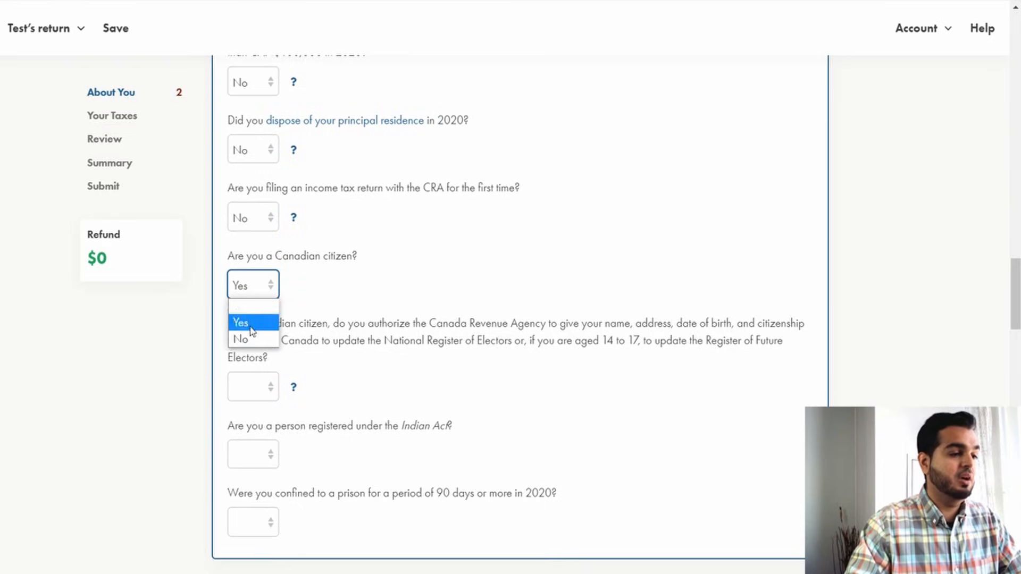
left_click(252, 337)
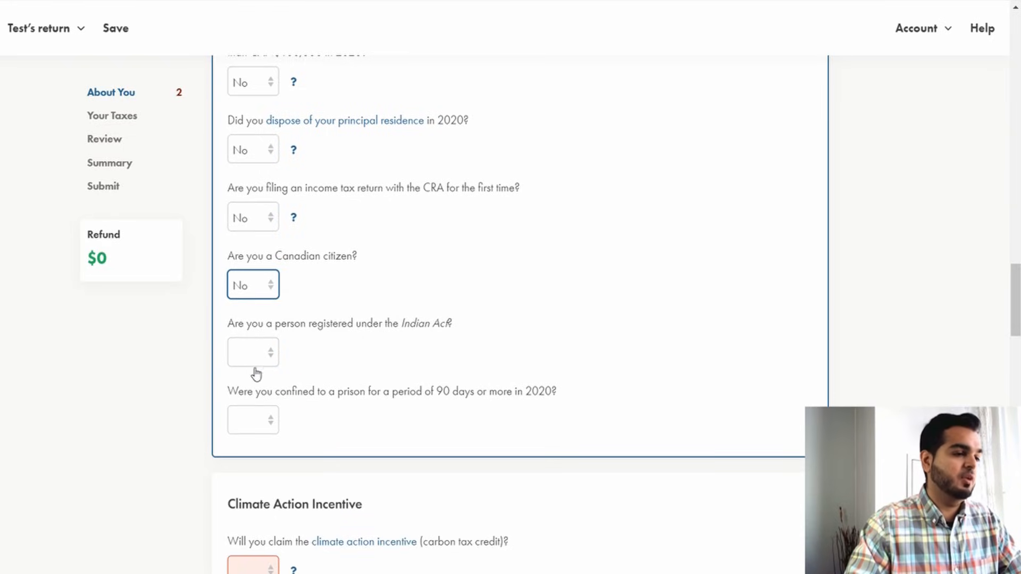
left_click(255, 293)
left_click(296, 285)
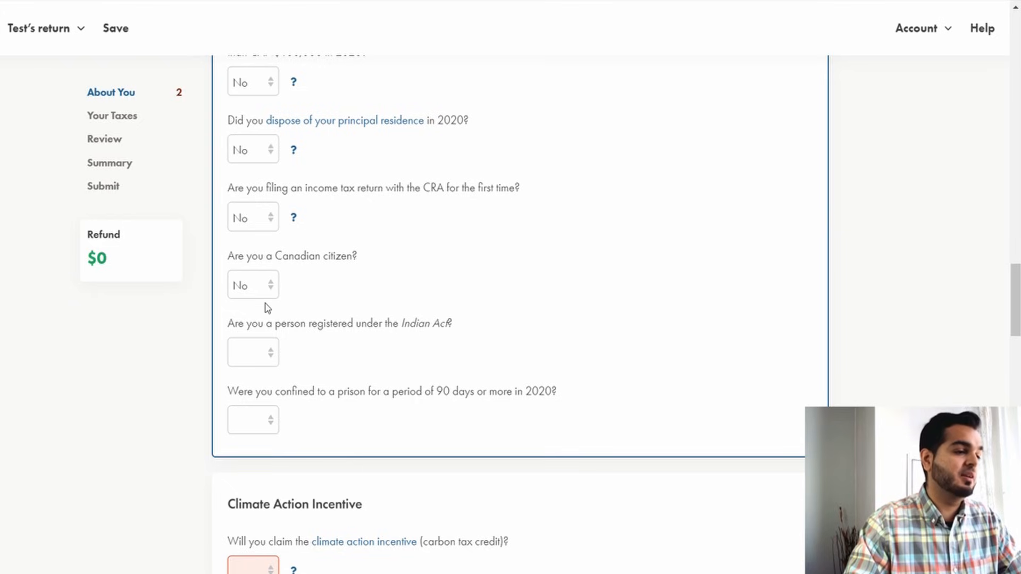
left_click(247, 289)
left_click(251, 338)
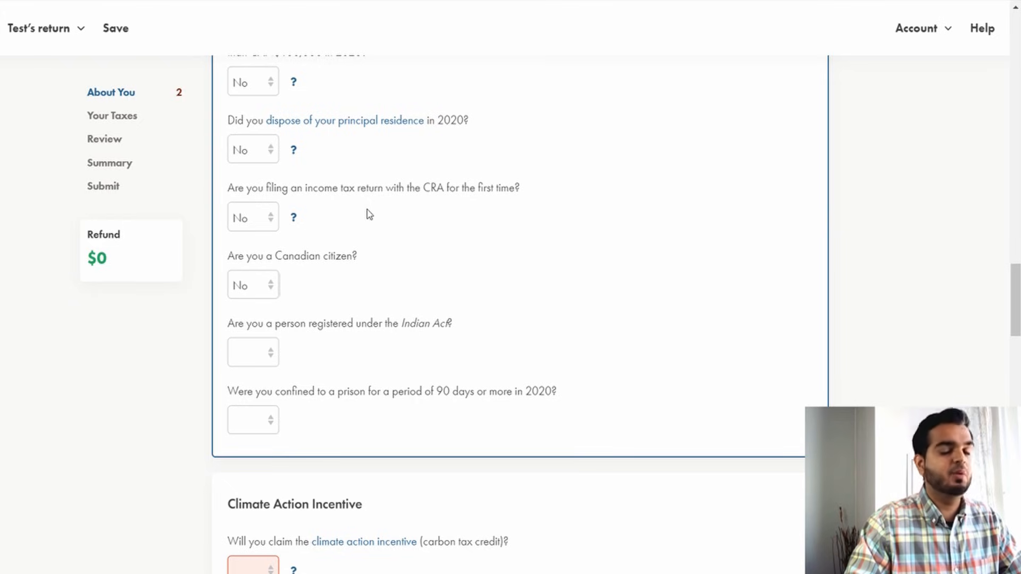
key("Up")
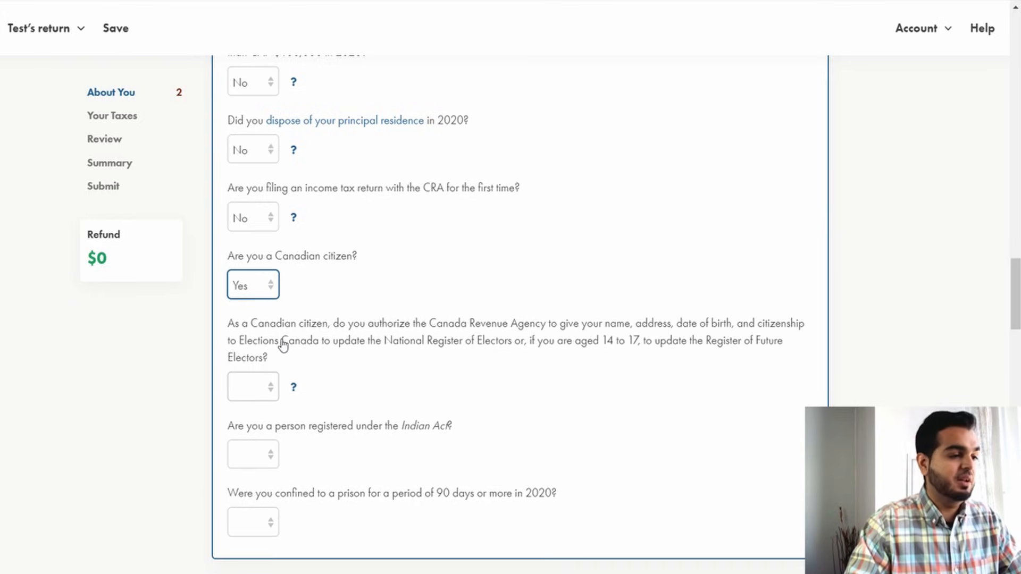
Answer Yes to authorizing the CRA to share your information with Elections Canada.
left_click_drag(264, 326, 450, 331)
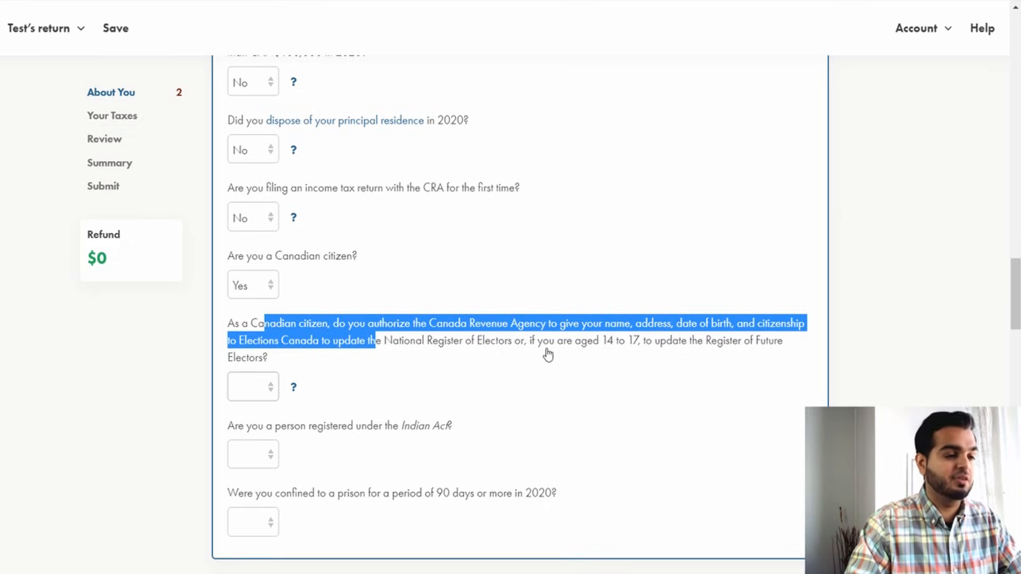
left_click(257, 388)
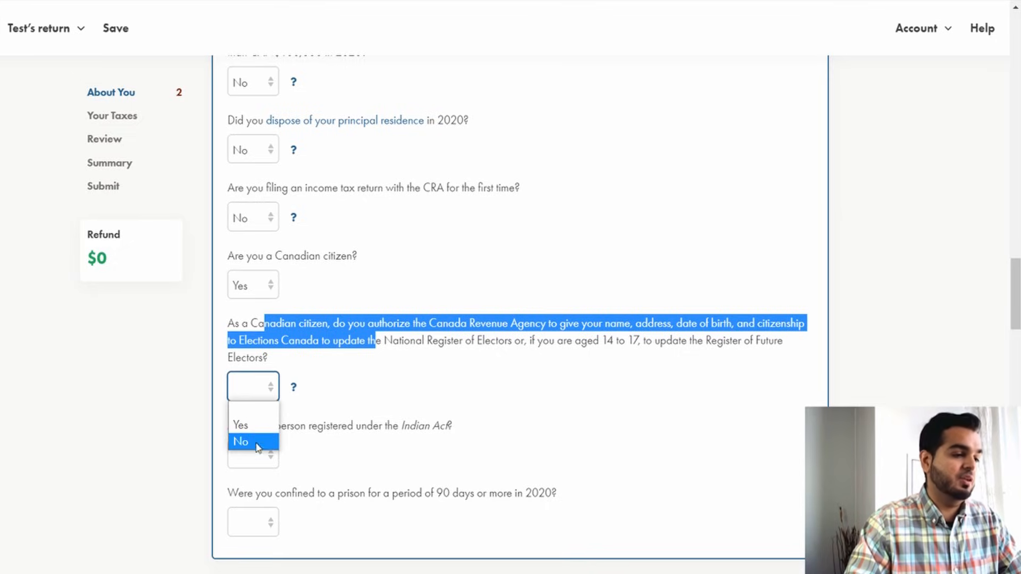
left_click(247, 430)
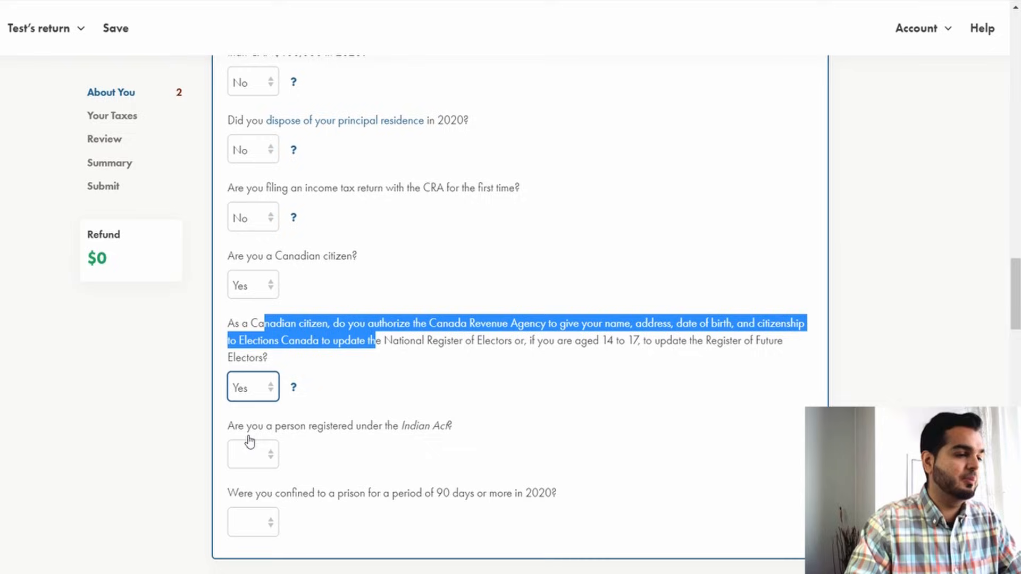
left_click(393, 268)
Answer No to being a person registered under the Indian Act.
scroll(426, 340, "down", 3)
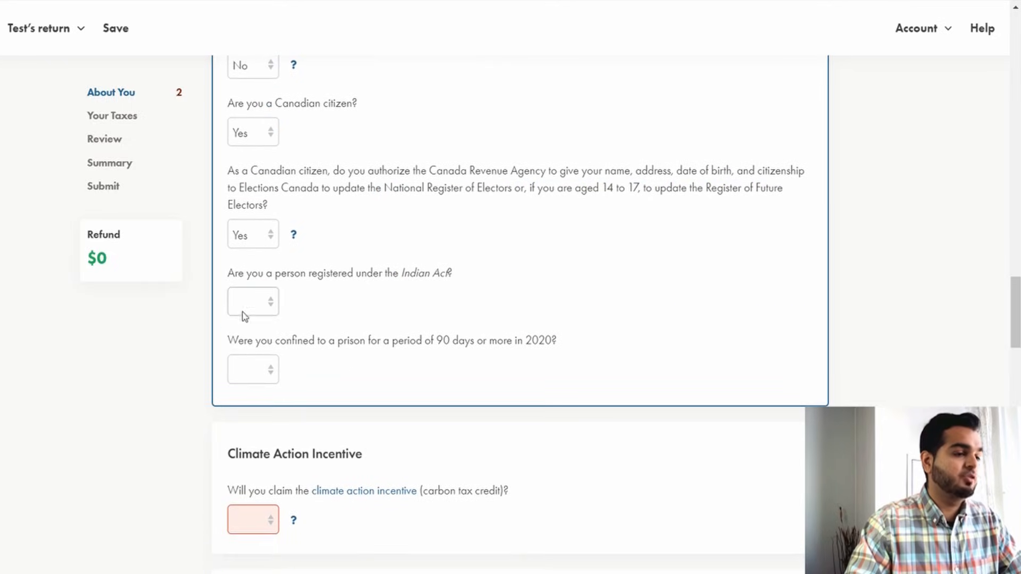
left_click(250, 312)
left_click(252, 356)
scroll(438, 301, "down", 3)
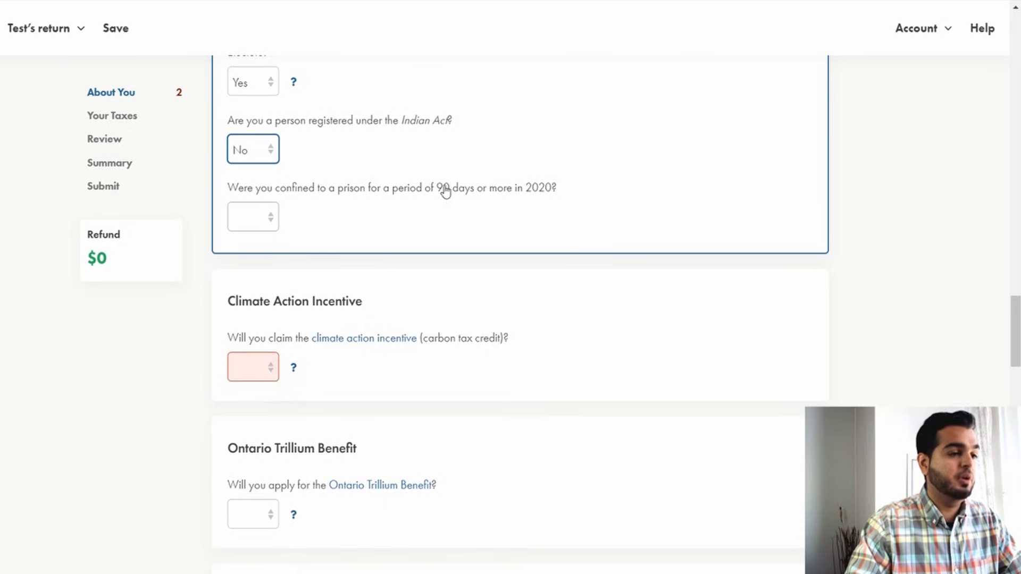
Answer No to being confined to a prison for 90 days or more in 2020 and Yes to claiming the climate action incentive.
left_click(247, 220)
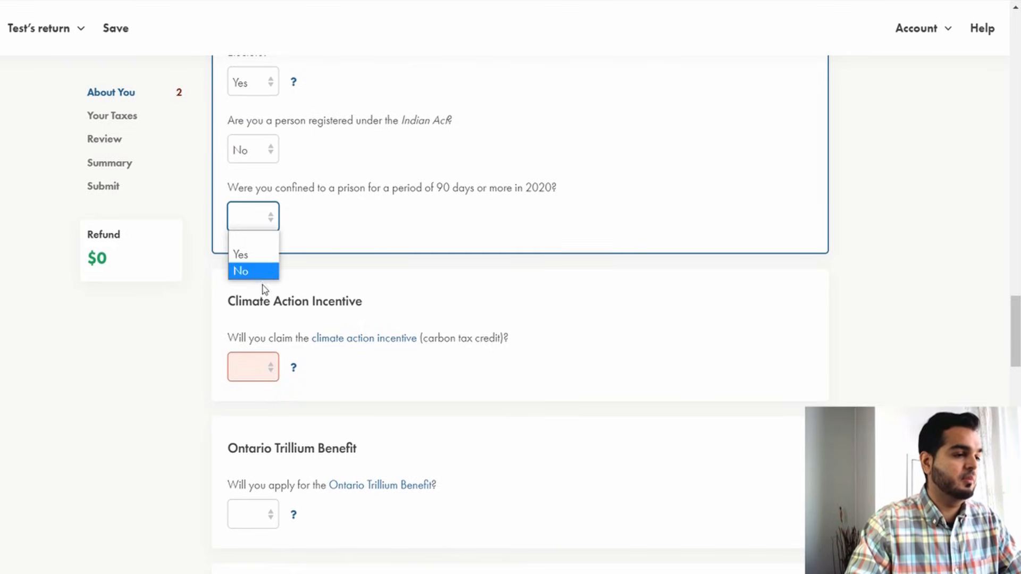
left_click(258, 269)
scroll(373, 253, "down", 3)
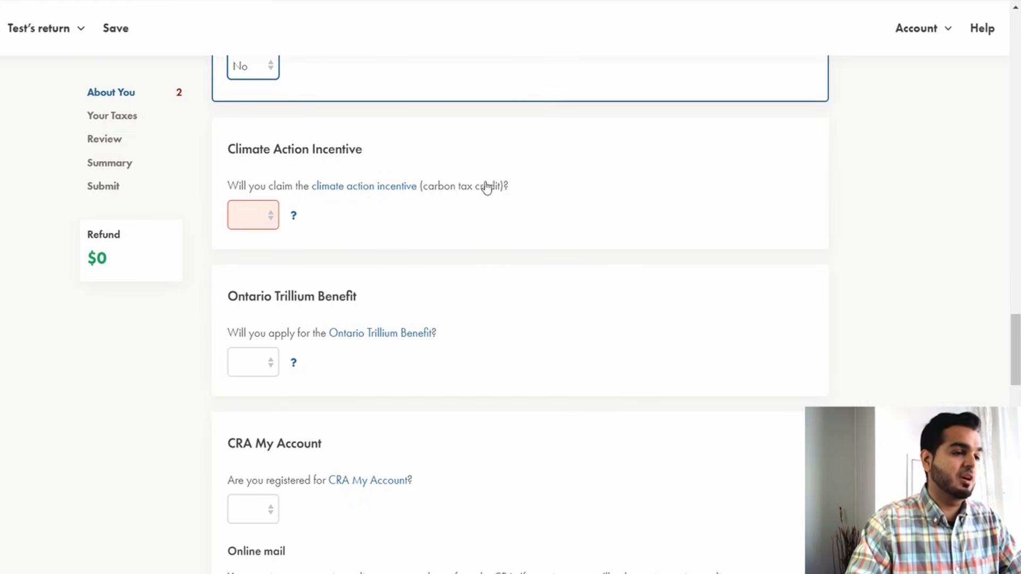
left_click(276, 222)
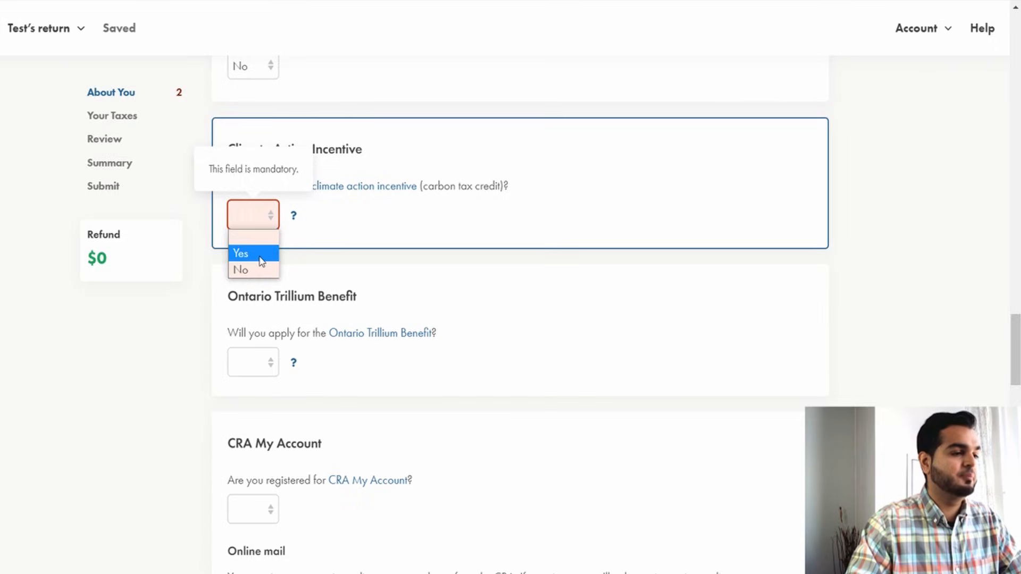
left_click(261, 255)
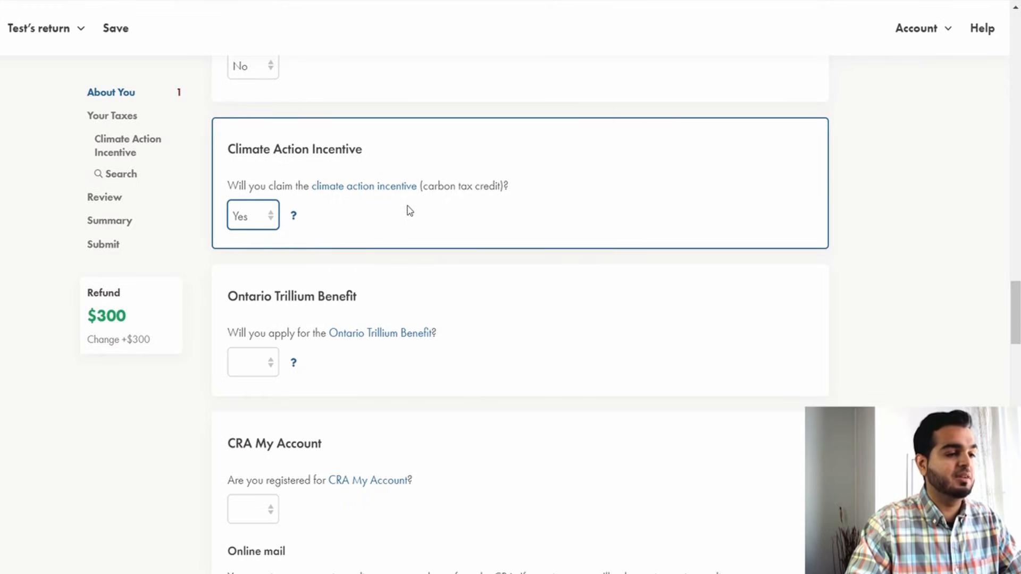
Answer Yes to applying for the Ontario Trillium Benefit.
scroll(410, 211, "down", 2)
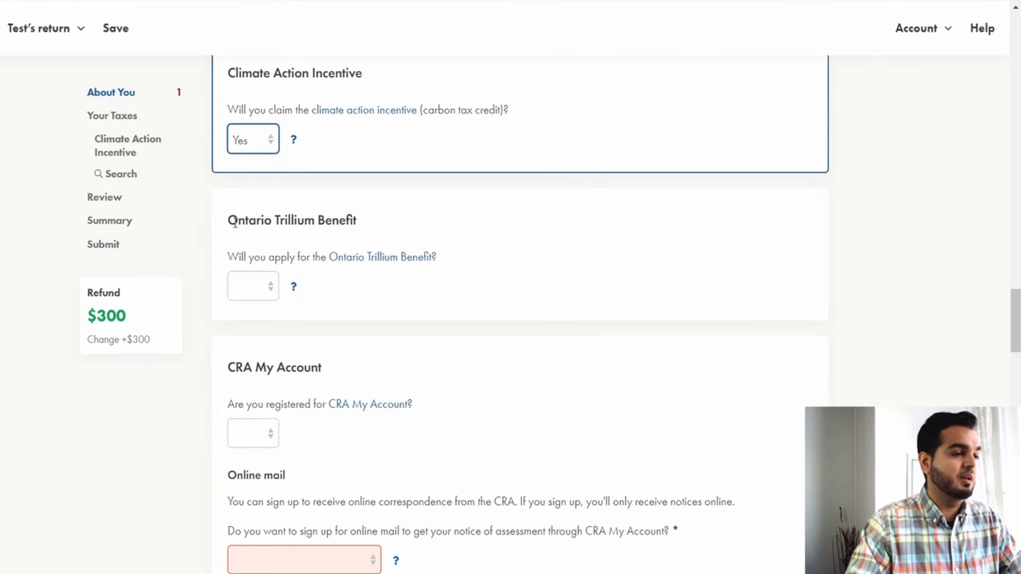
left_click(248, 288)
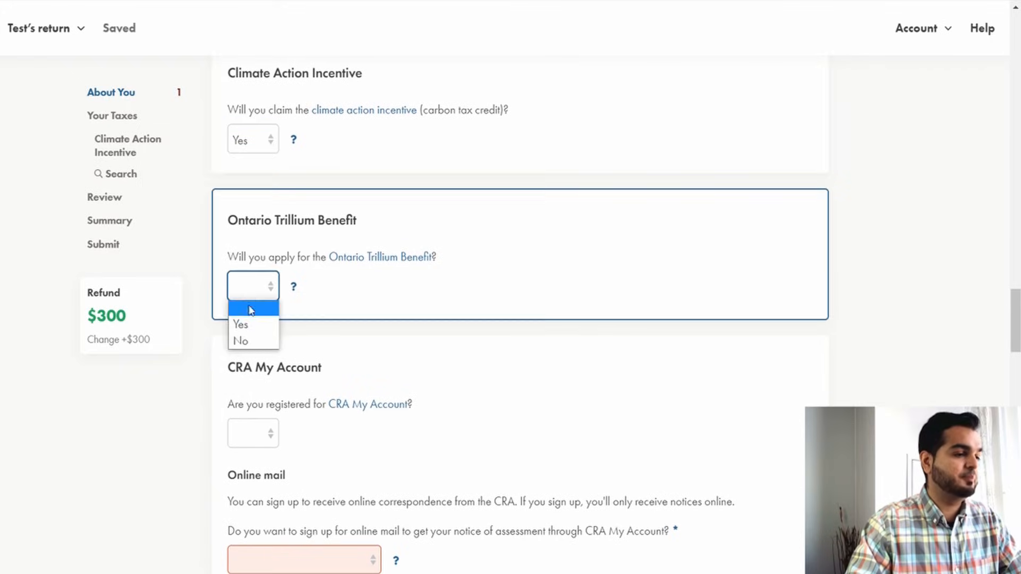
left_click(269, 207)
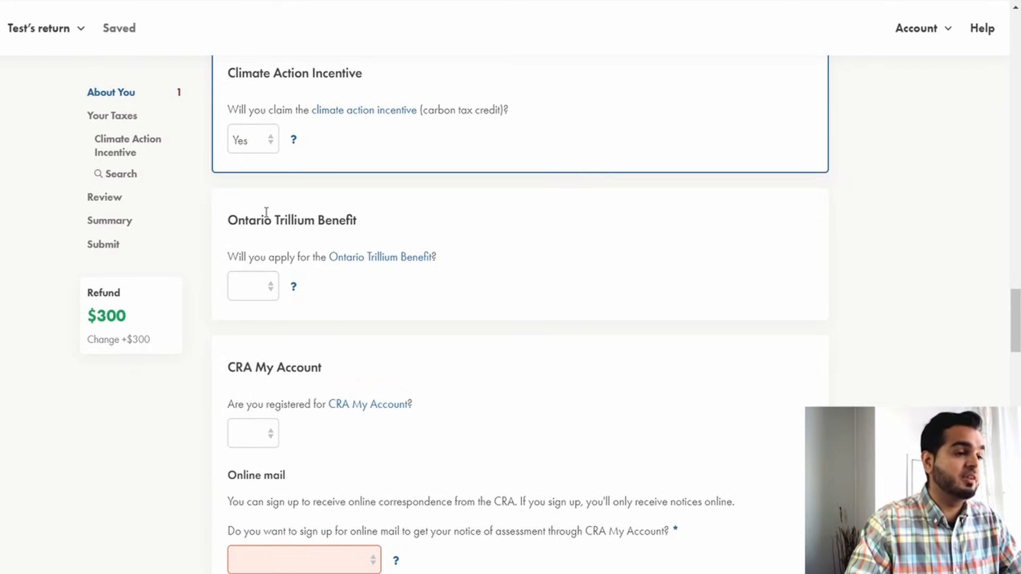
left_click_drag(229, 220, 364, 219)
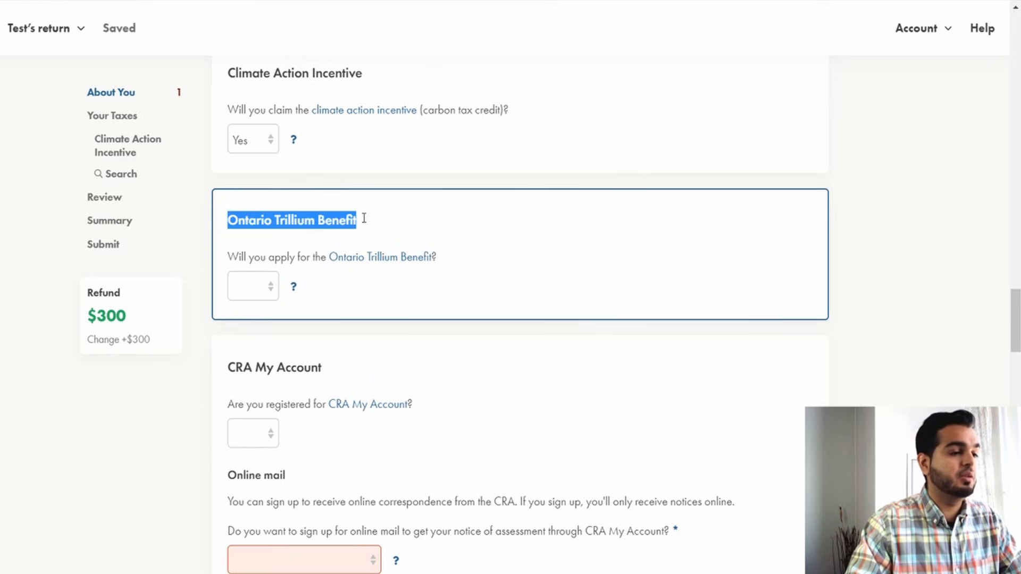
left_click(265, 295)
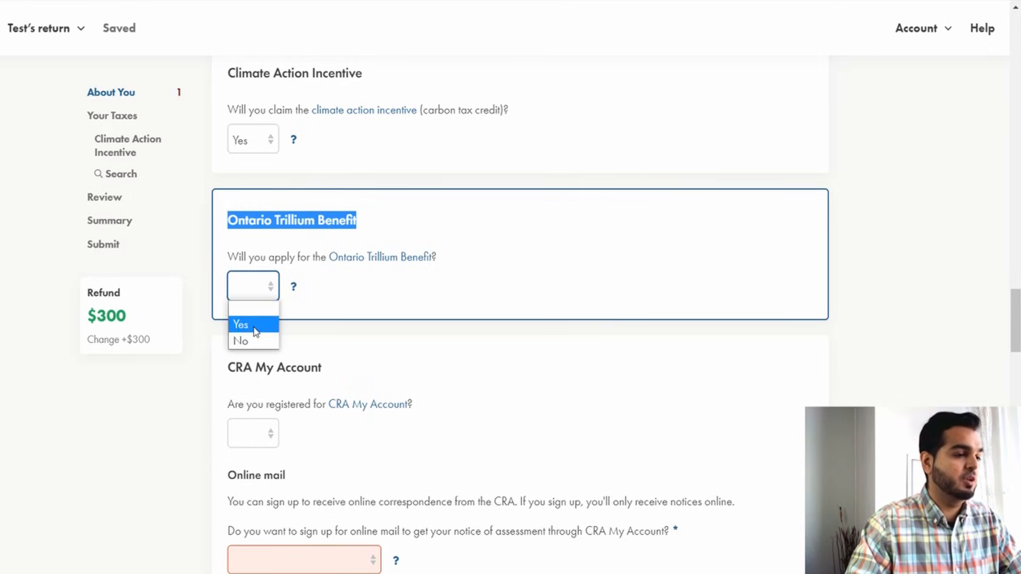
left_click(244, 325)
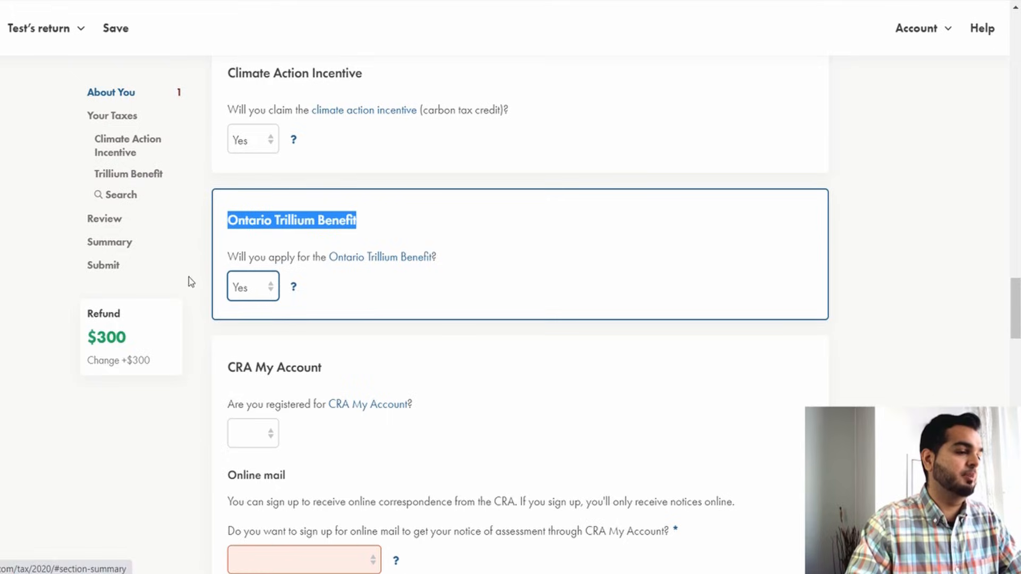
Switch the CRA My Account registration answer back and forth between Yes and No.
scroll(221, 310, "down", 2)
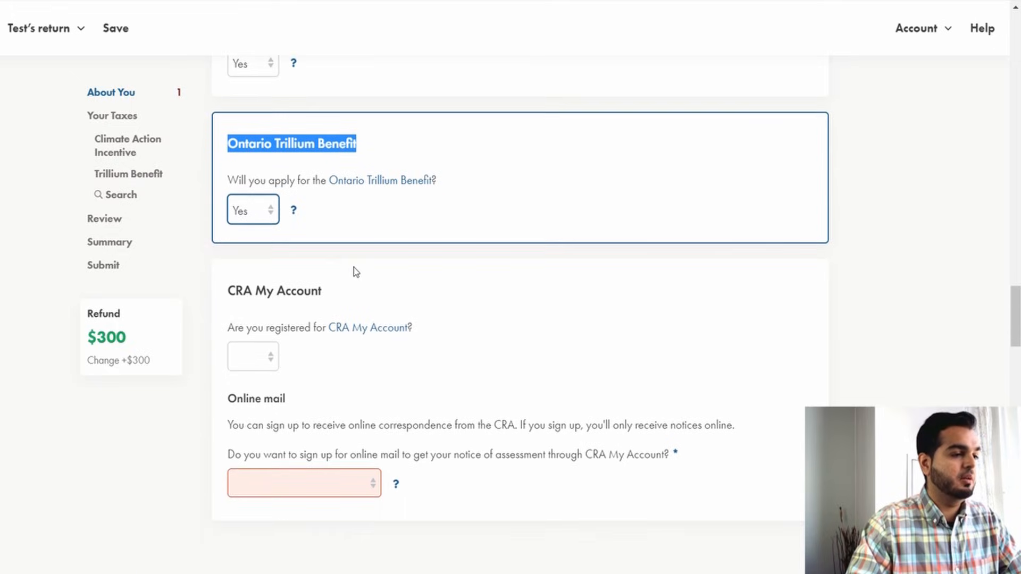
scroll(353, 269, "down", 2)
left_click(249, 291)
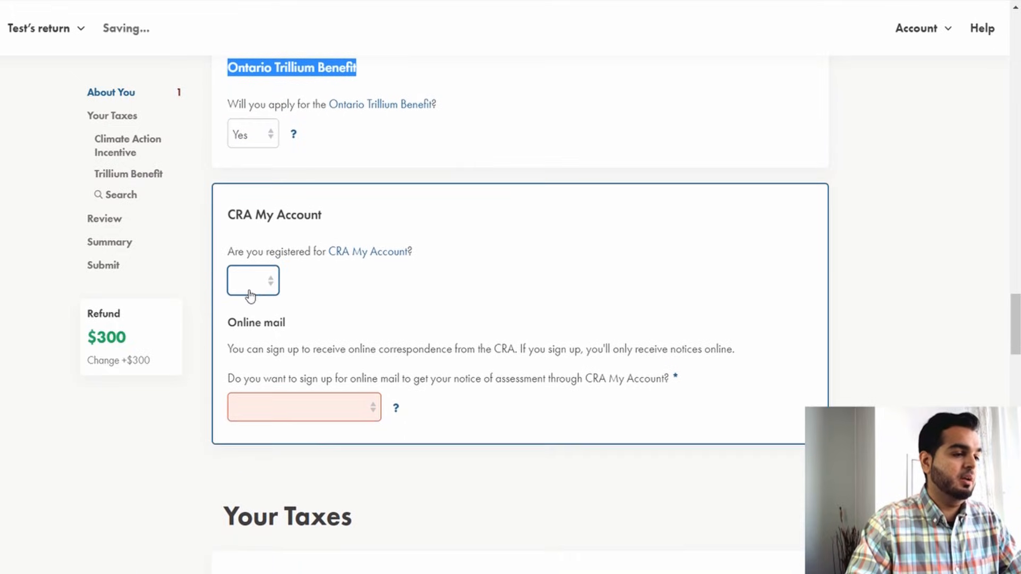
left_click(259, 319)
left_click(257, 285)
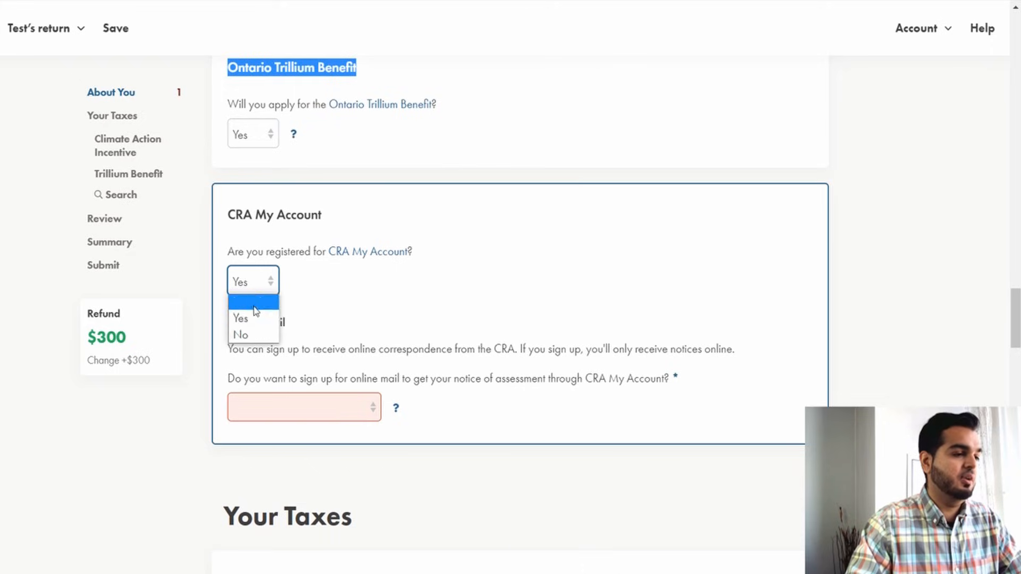
left_click(249, 334)
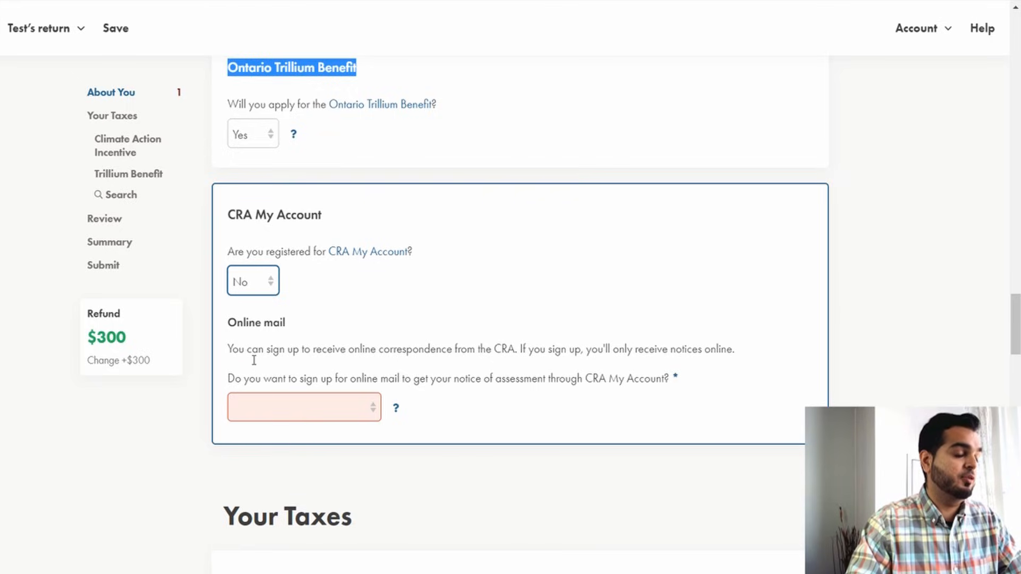
left_click(255, 292)
left_click(257, 317)
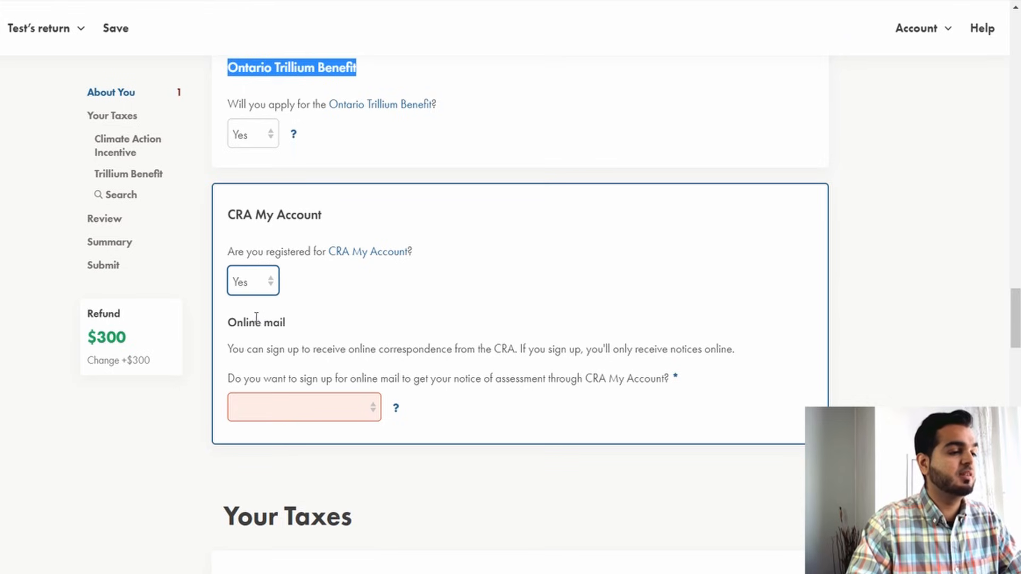
left_click(261, 292)
left_click(248, 337)
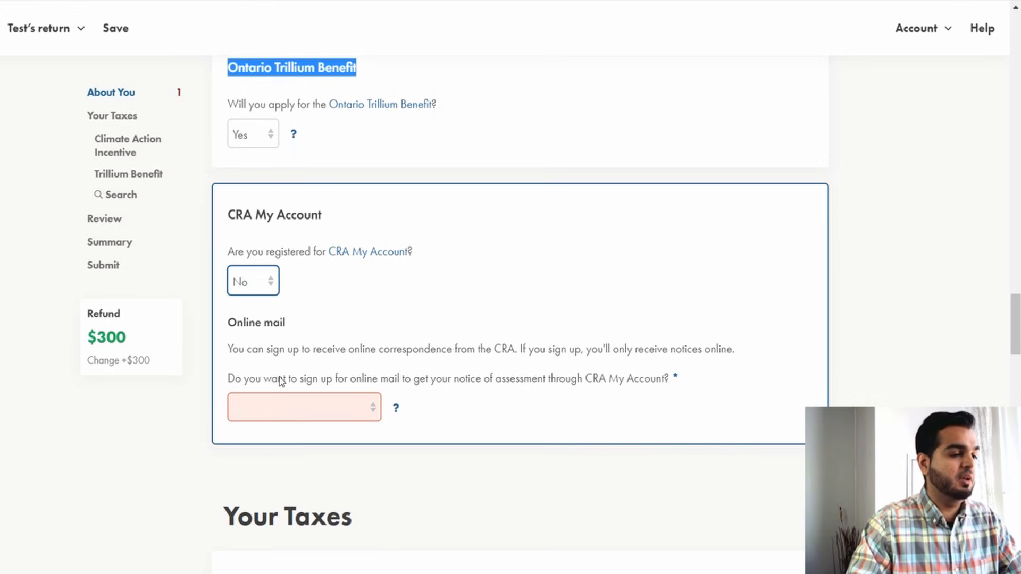
Try to sign up for CRA online mail and close the Terms and Conditions dialog without agreeing.
left_click(296, 407)
left_click(291, 446)
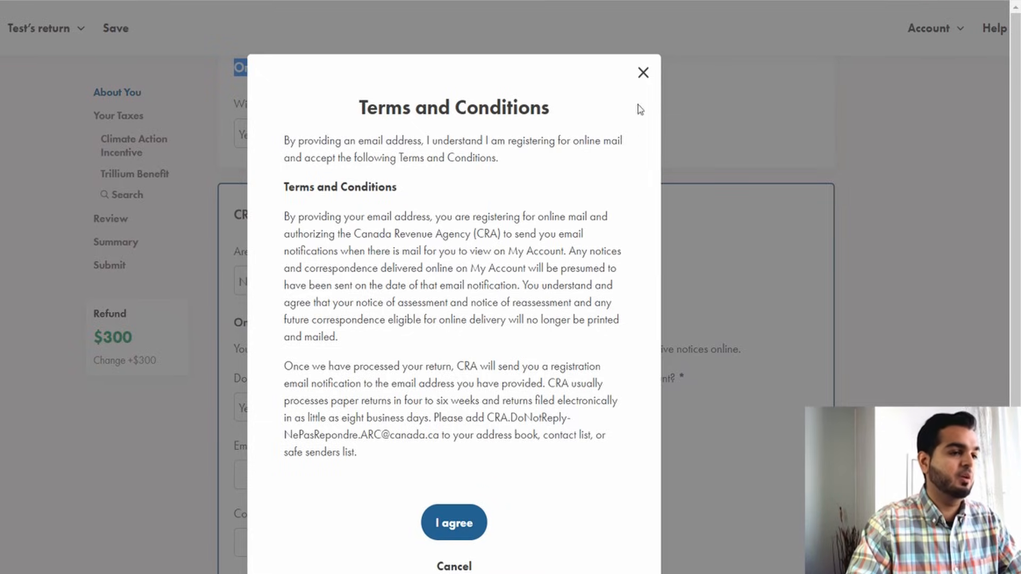
left_click(643, 72)
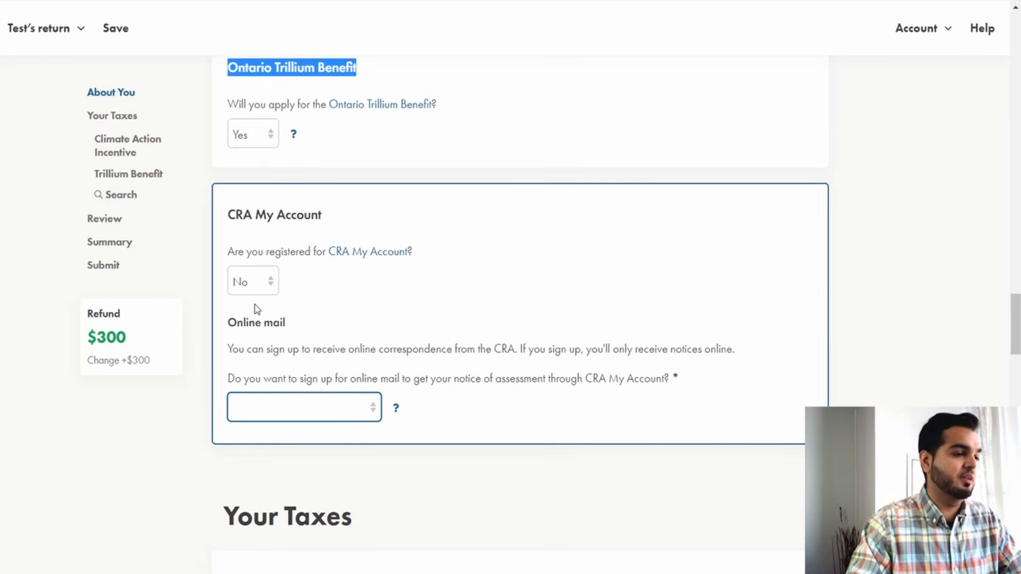
Answer Yes to being registered for CRA My Account and set online mail to I'm already signed up.
left_click(258, 293)
left_click(260, 319)
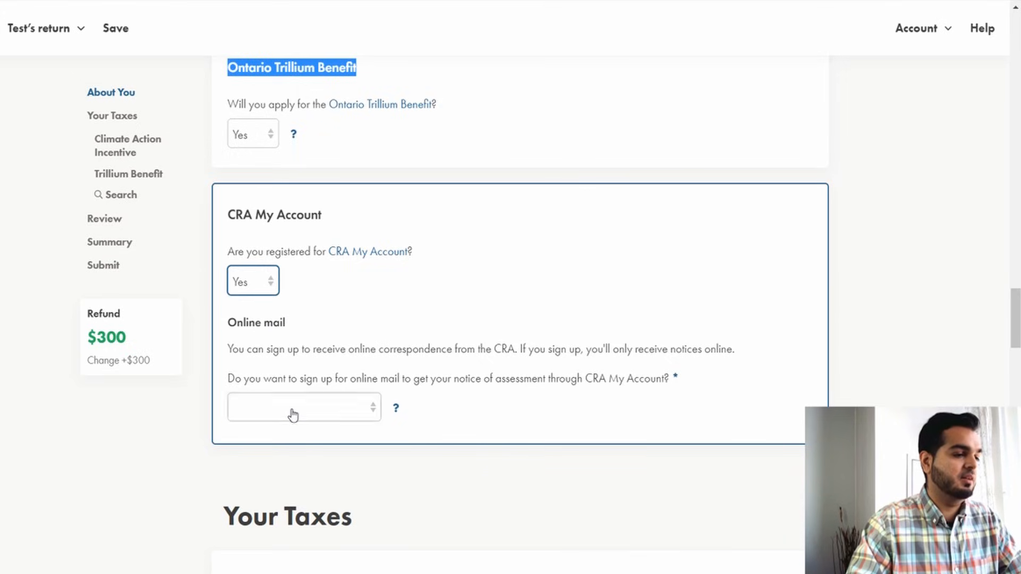
left_click(292, 410)
scroll(465, 347, "down", 6)
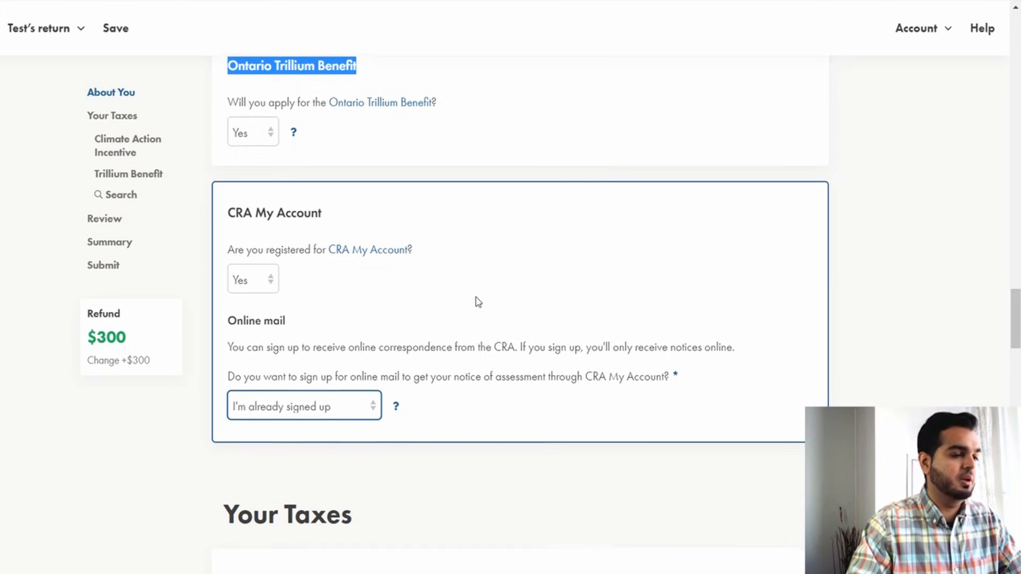
Confirm the Climate Action Incentive dependant information with Yes, this is correct.
scroll(464, 351, "down", 2)
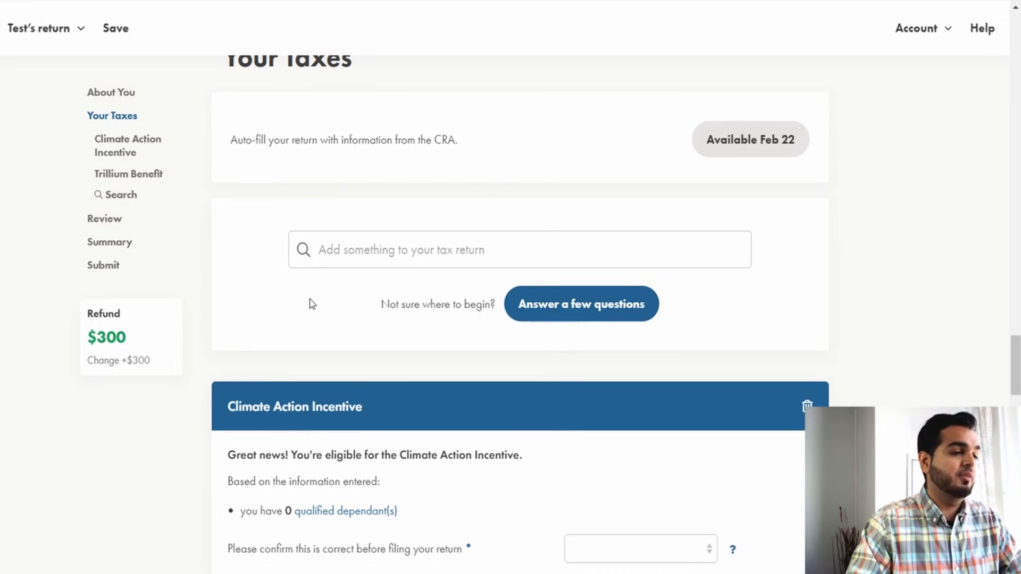
scroll(404, 346, "down", 2)
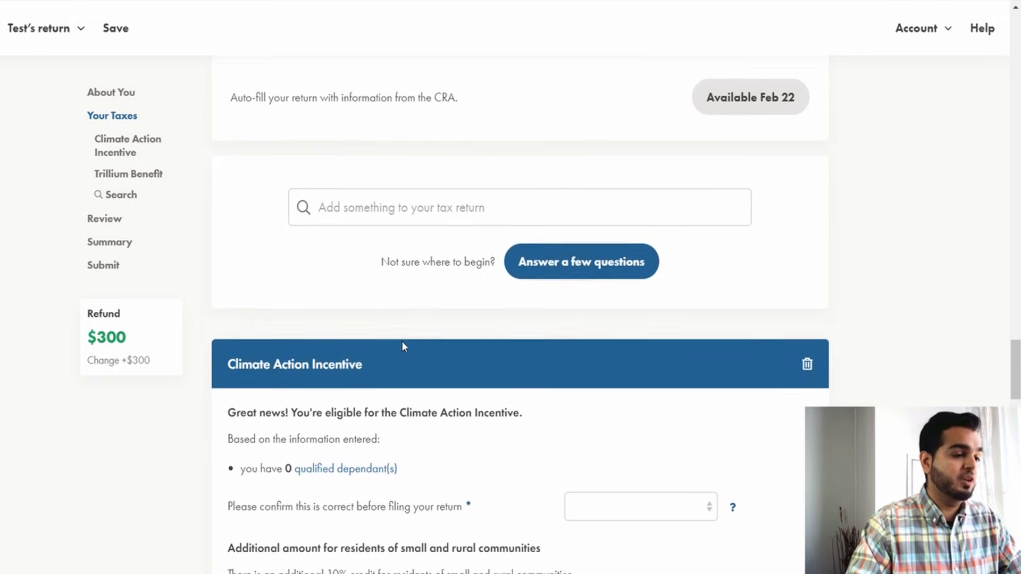
scroll(404, 347, "down", 2)
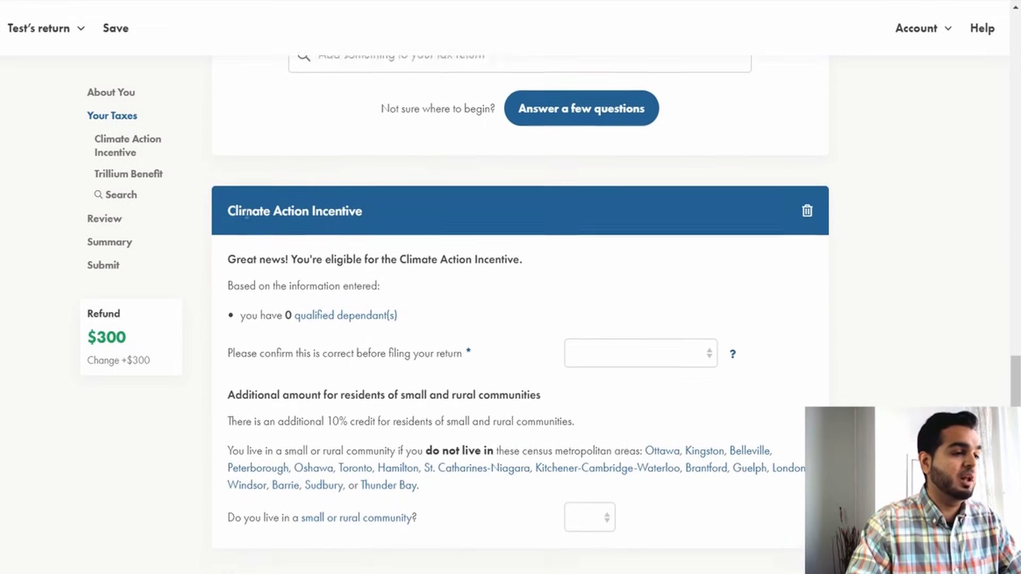
scroll(365, 175, "up", 2)
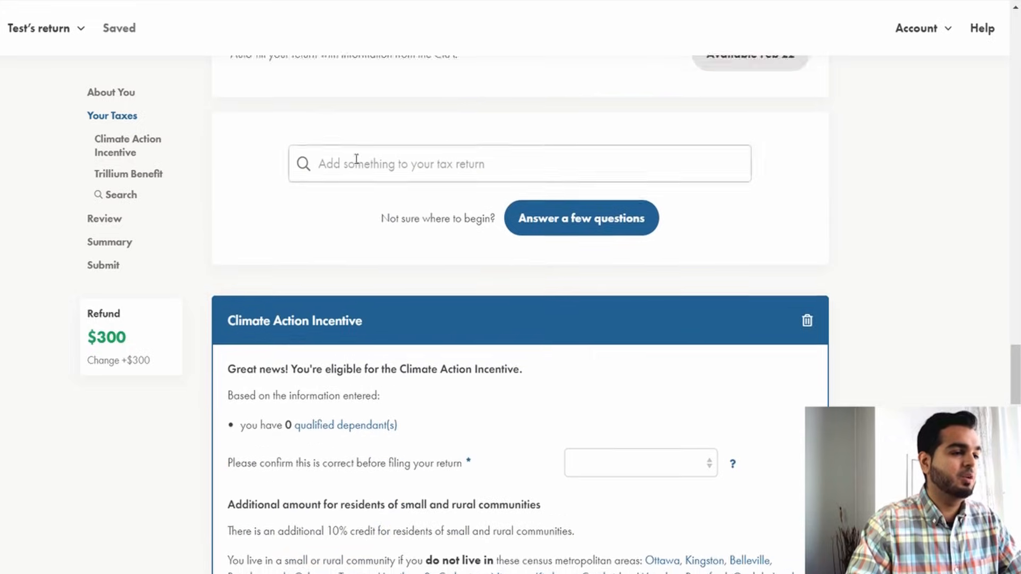
scroll(408, 350, "down", 3)
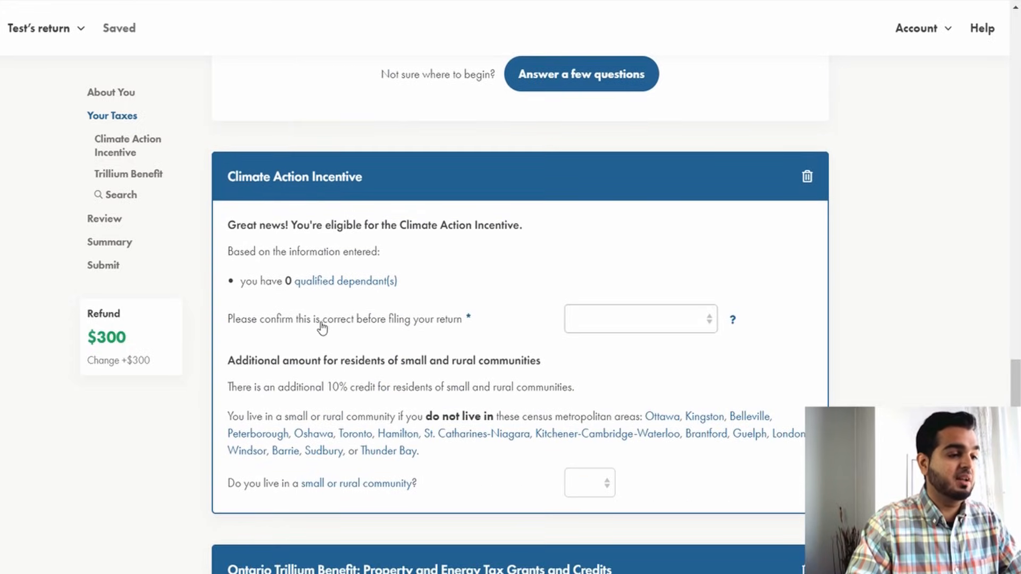
left_click(590, 320)
left_click(612, 353)
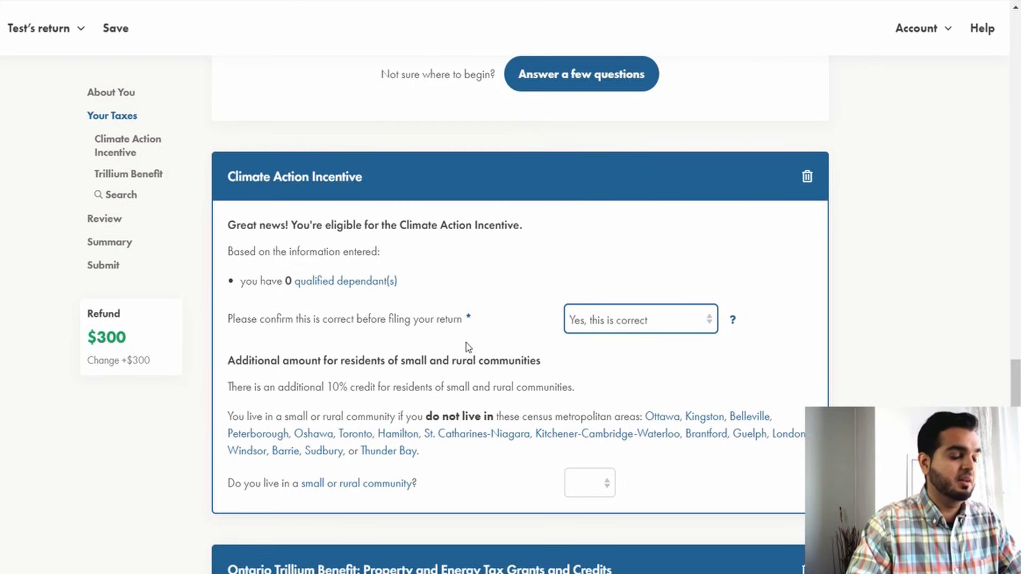
Answer No to living in a small or rural community for the Climate Action Incentive.
scroll(468, 347, "down", 1)
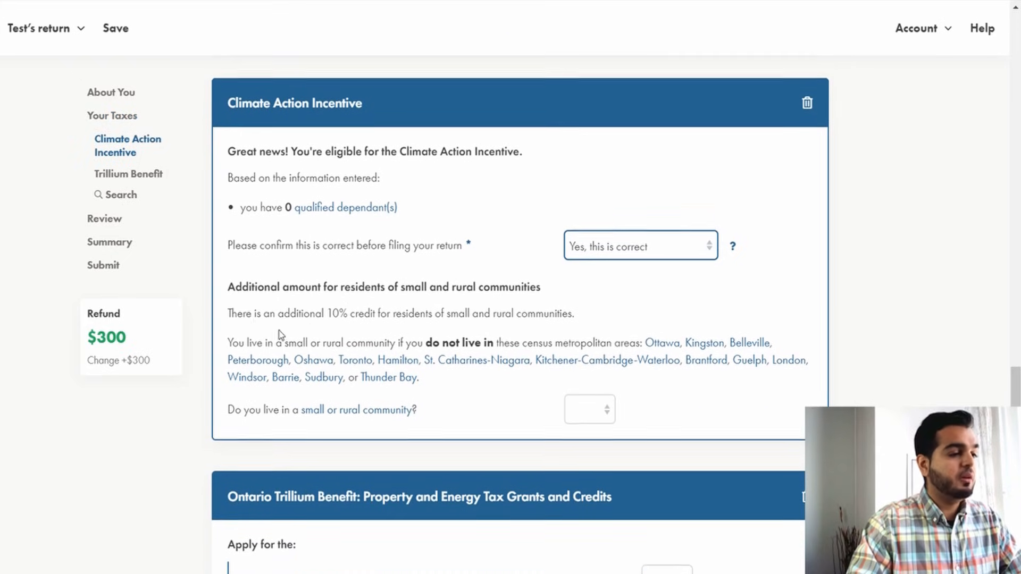
left_click_drag(257, 313, 352, 313)
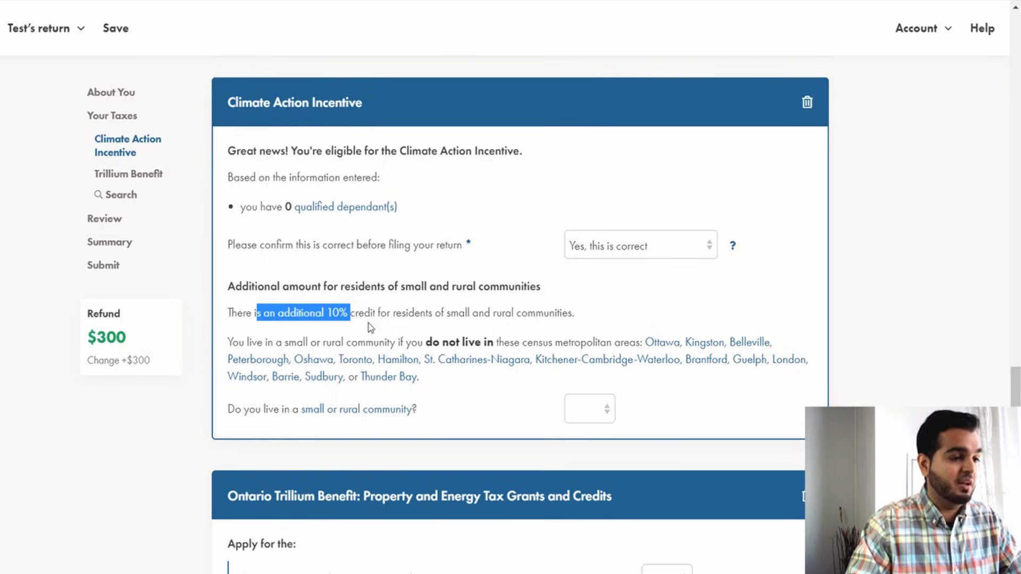
left_click_drag(441, 312, 487, 312)
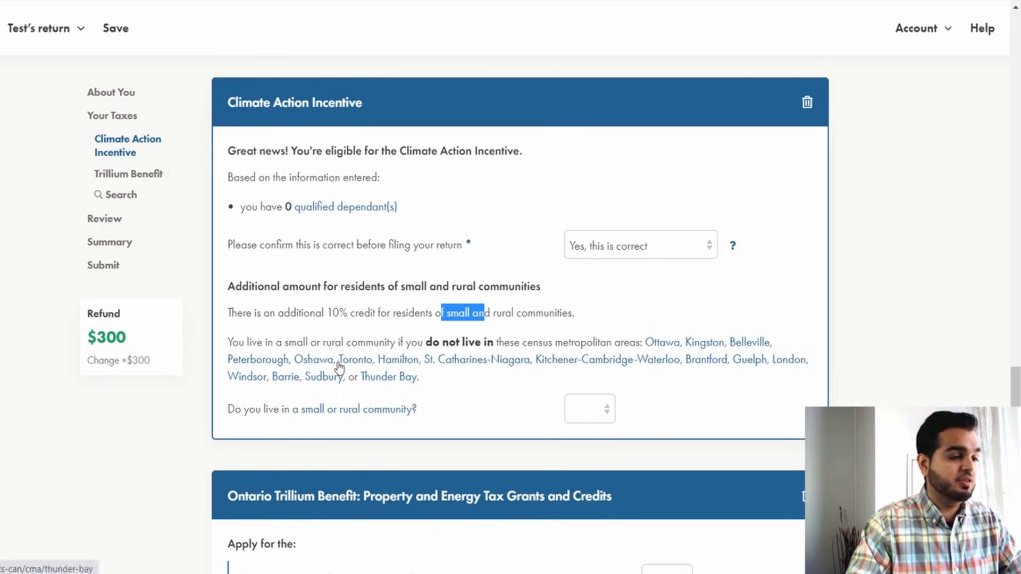
left_click_drag(424, 342, 527, 337)
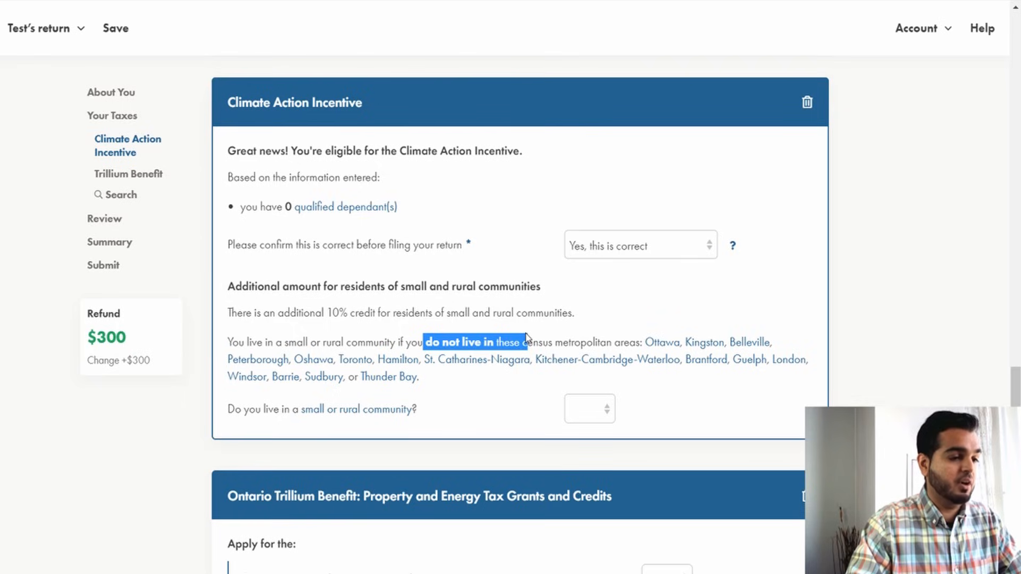
left_click(521, 335)
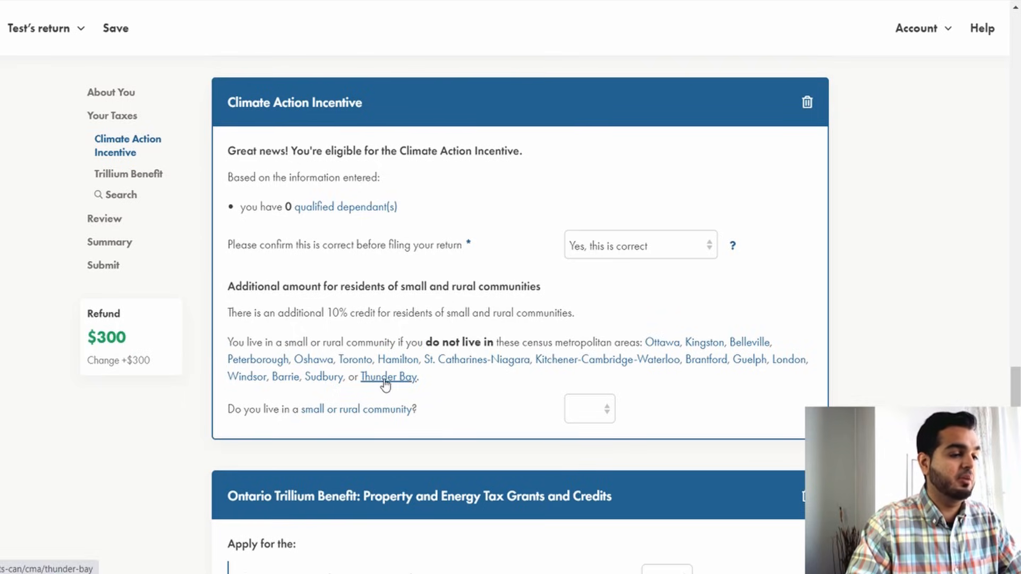
left_click(589, 414)
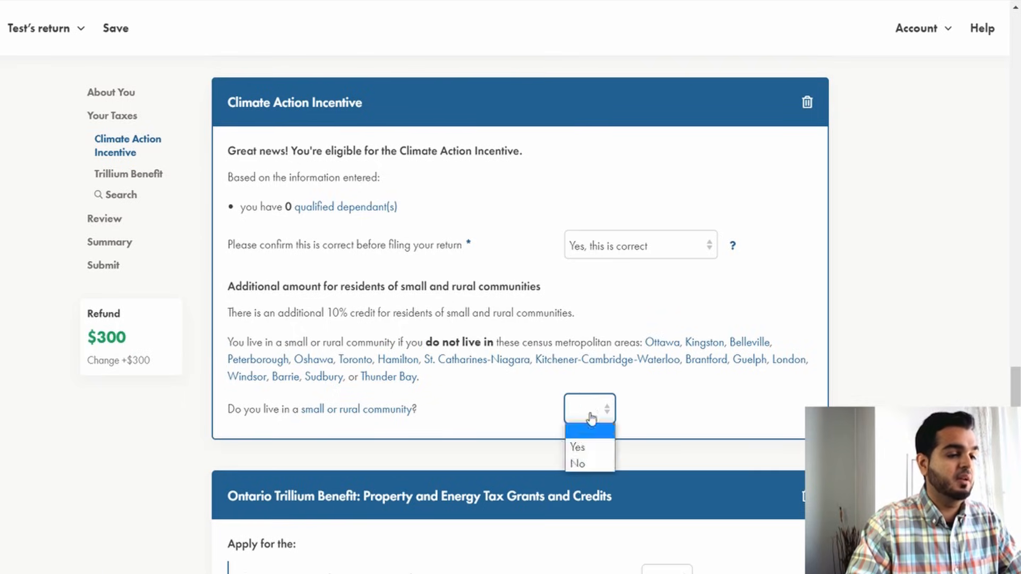
left_click(591, 465)
scroll(465, 420, "down", 1)
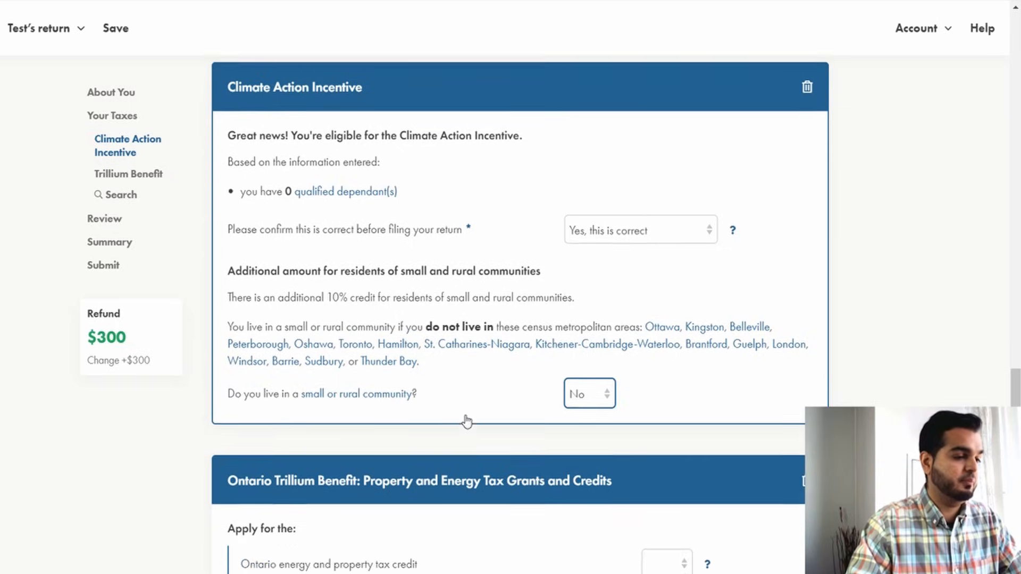
scroll(465, 421, "down", 5)
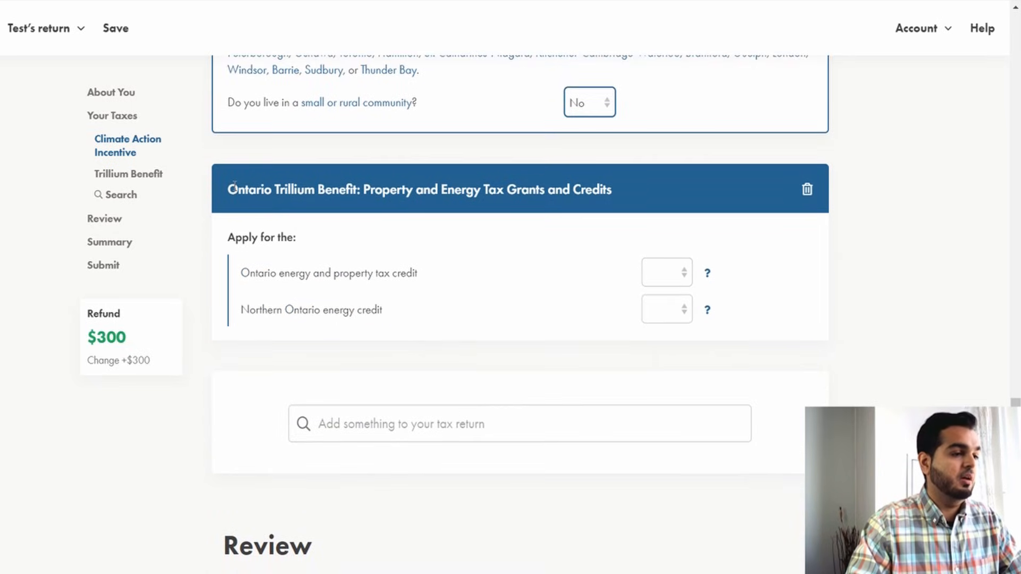
left_click_drag(234, 184, 467, 197)
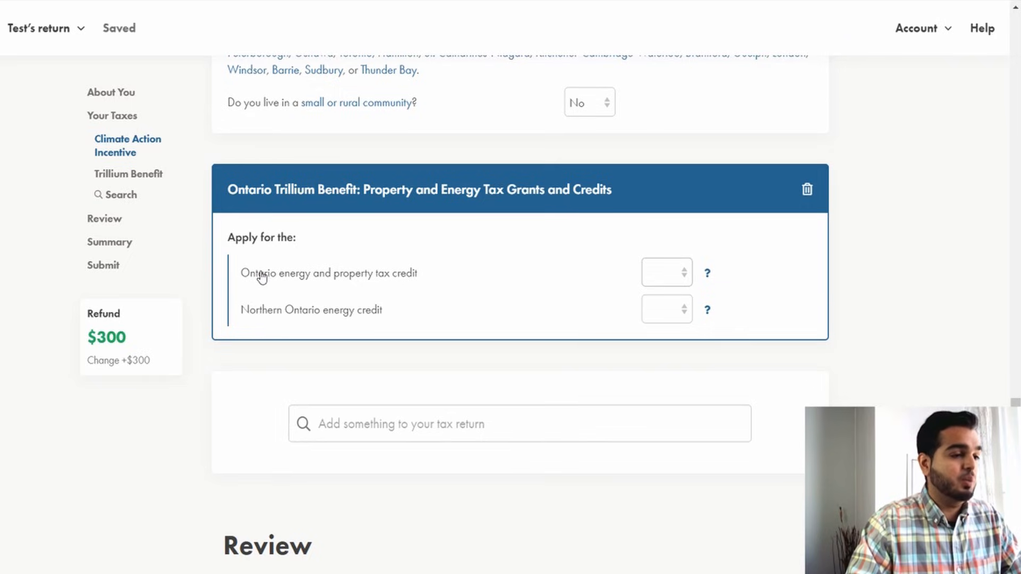
Read the explanation of the Ontario energy and property tax credit and answer Yes to applying for it.
left_click_drag(259, 276, 412, 277)
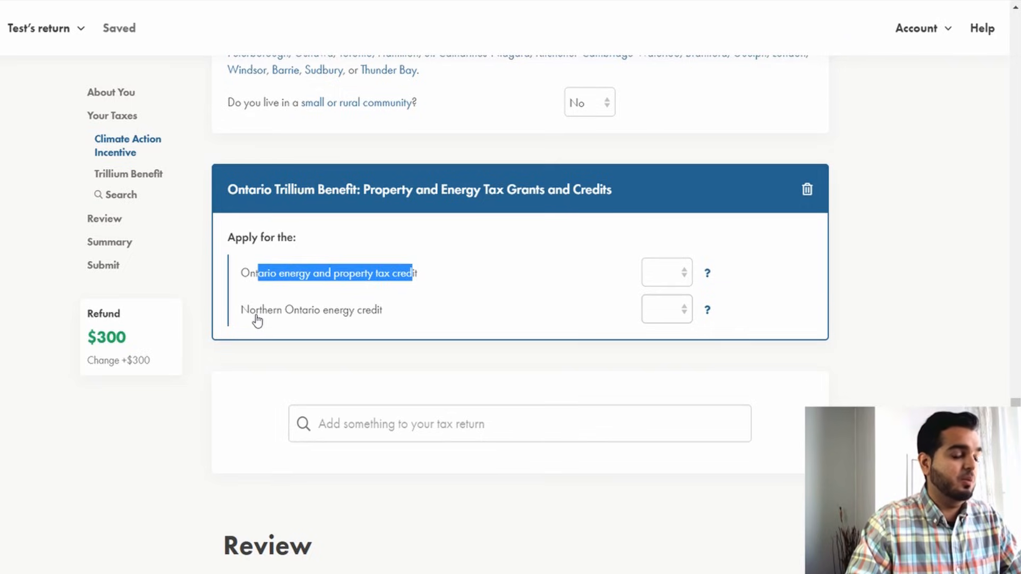
left_click_drag(257, 318, 308, 321)
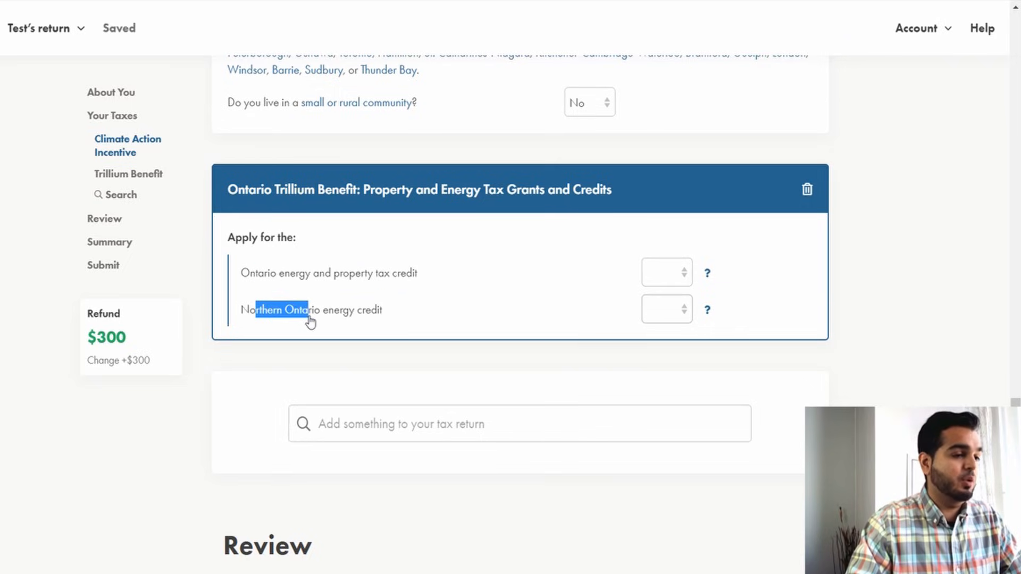
left_click(708, 276)
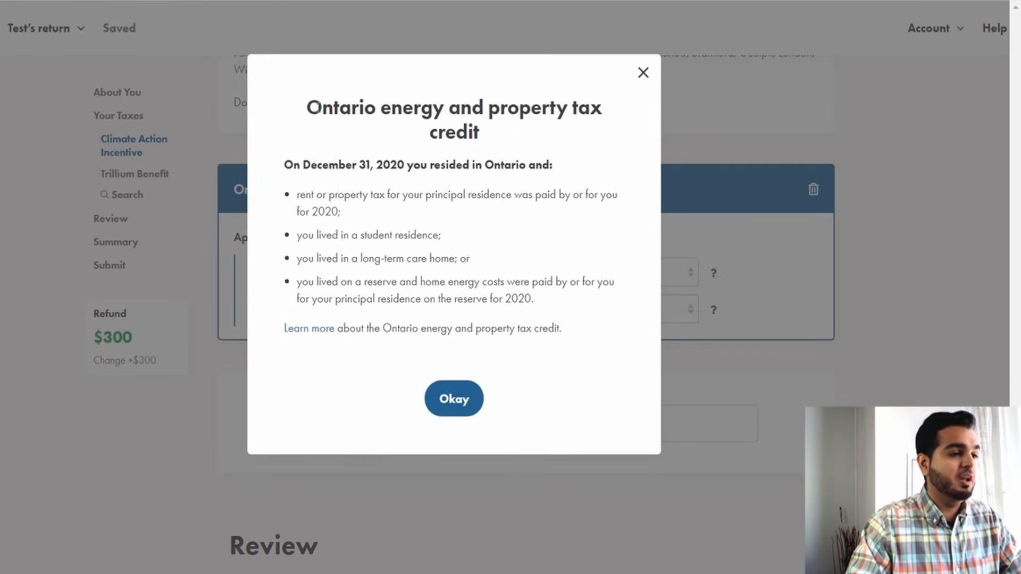
left_click_drag(319, 107, 534, 282)
left_click_drag(565, 328, 330, 212)
left_click(306, 187)
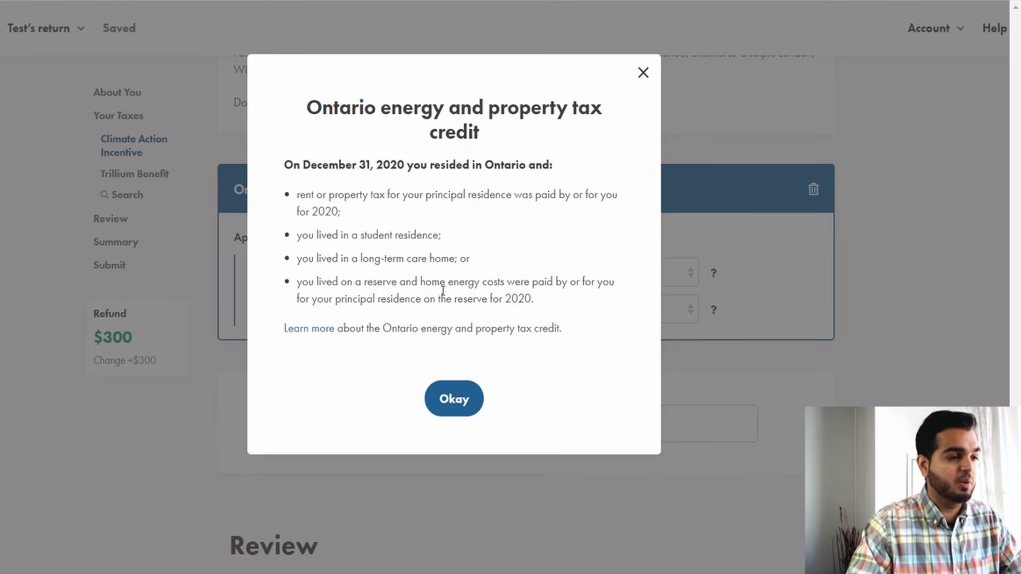
left_click_drag(314, 107, 574, 109)
left_click(444, 156)
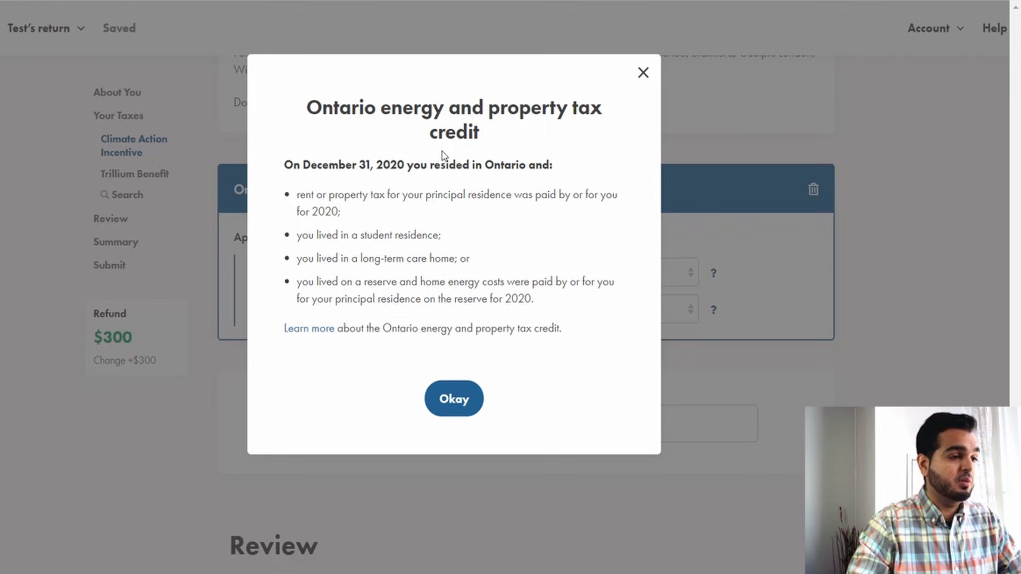
double_click(311, 191)
left_click_drag(325, 200, 512, 196)
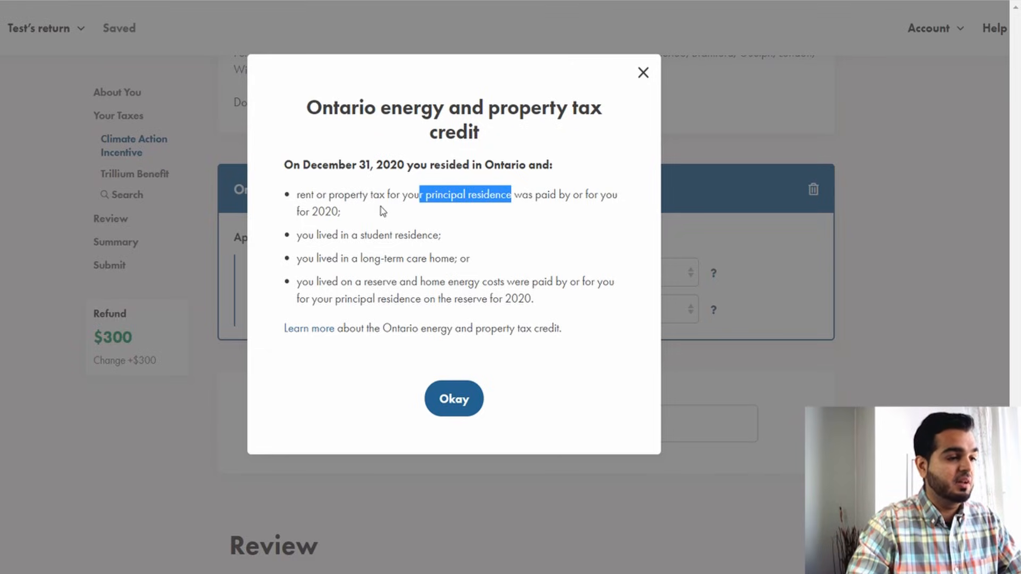
double_click(325, 211)
left_click_drag(325, 234, 432, 232)
left_click_drag(339, 258, 452, 265)
left_click_drag(338, 281, 425, 281)
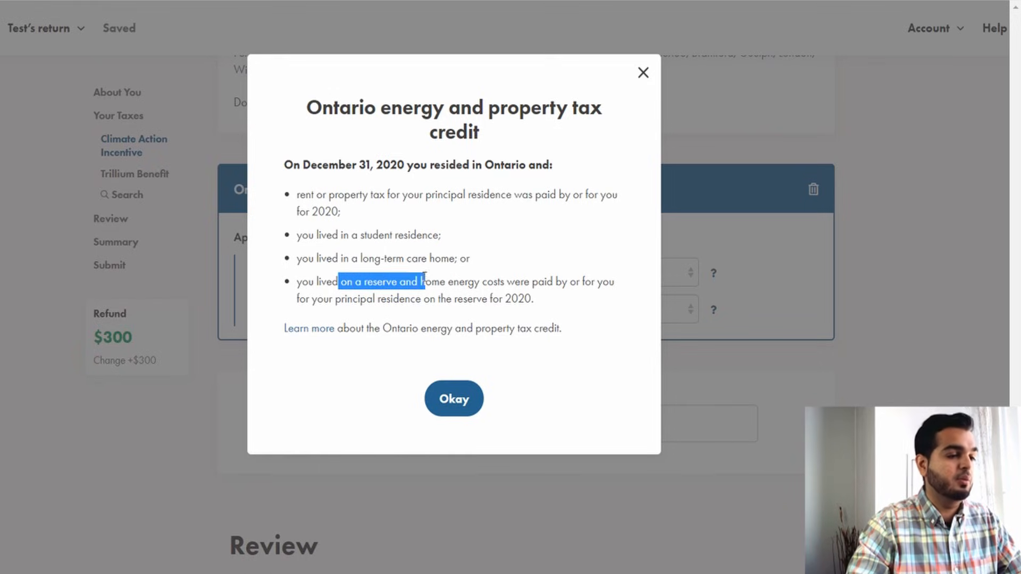
left_click(458, 402)
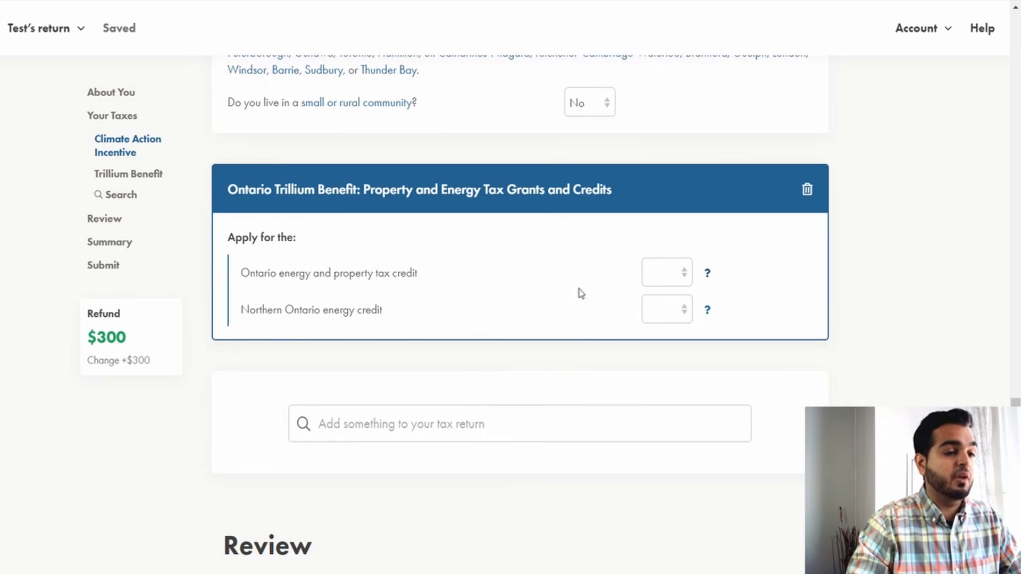
left_click(669, 285)
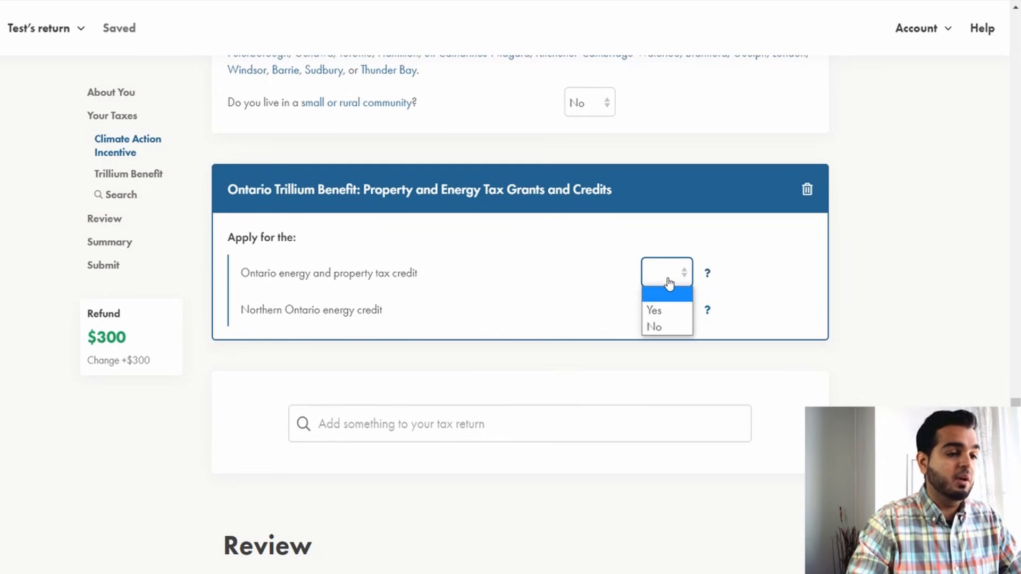
left_click(668, 310)
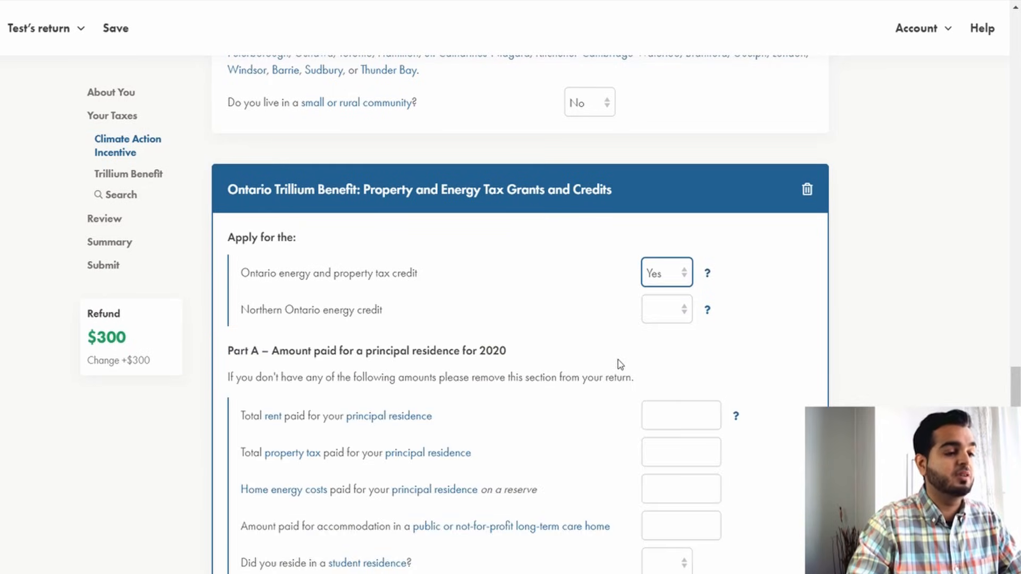
Read the explanation of the Northern Ontario energy credit and answer Yes to applying for it.
left_click(707, 311)
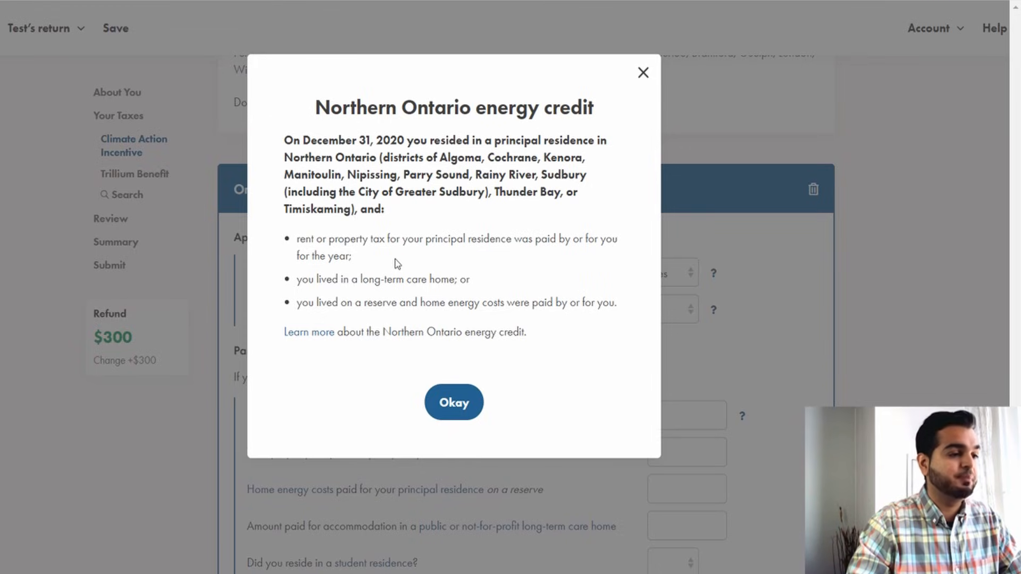
left_click_drag(494, 192, 571, 192)
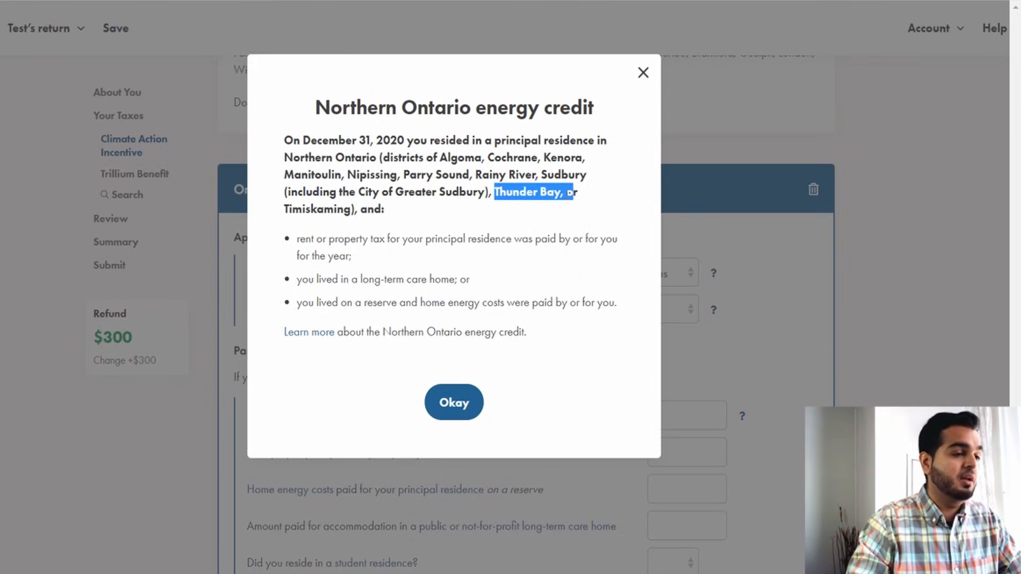
double_click(310, 240)
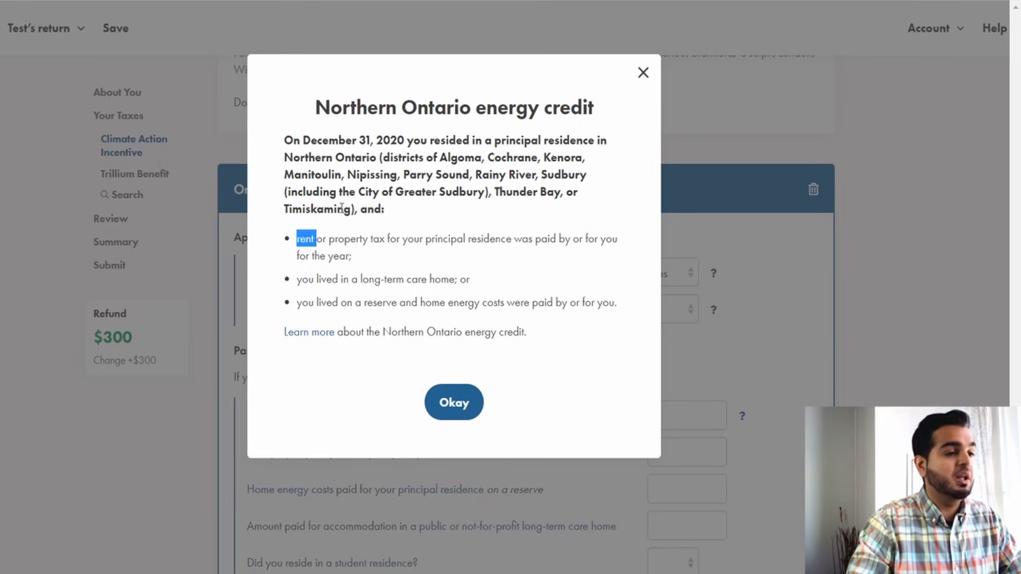
left_click_drag(350, 112, 579, 116)
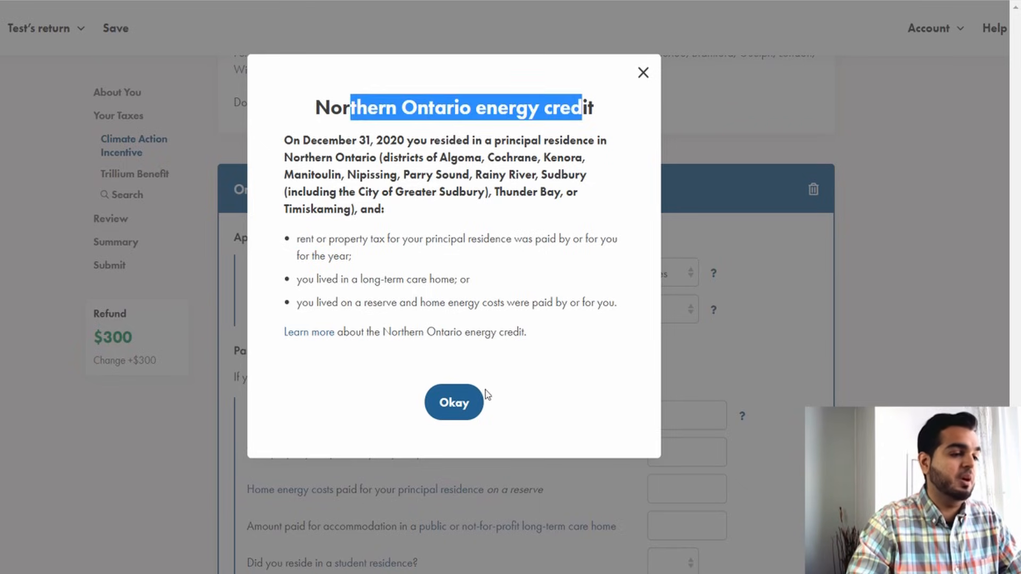
left_click(451, 402)
left_click(652, 315)
left_click(656, 340)
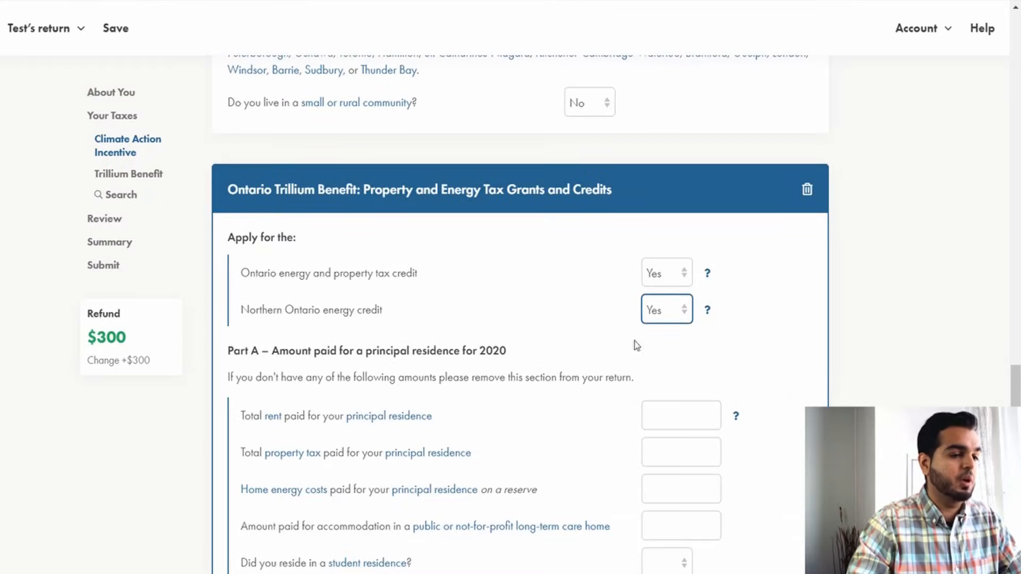
Enter 12,000 as the total rent paid for the principal residence.
scroll(546, 309, "down", 4)
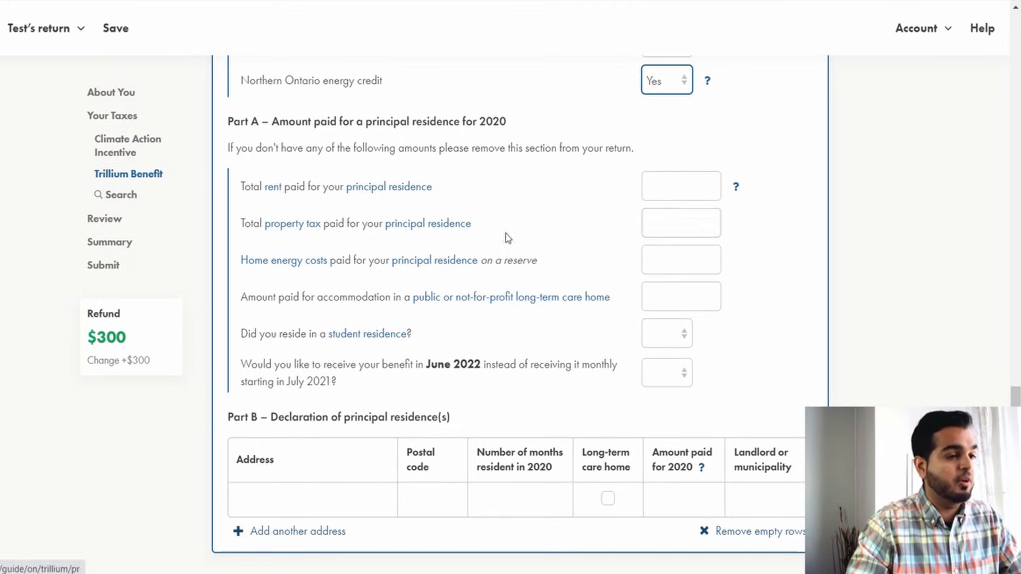
left_click(570, 113)
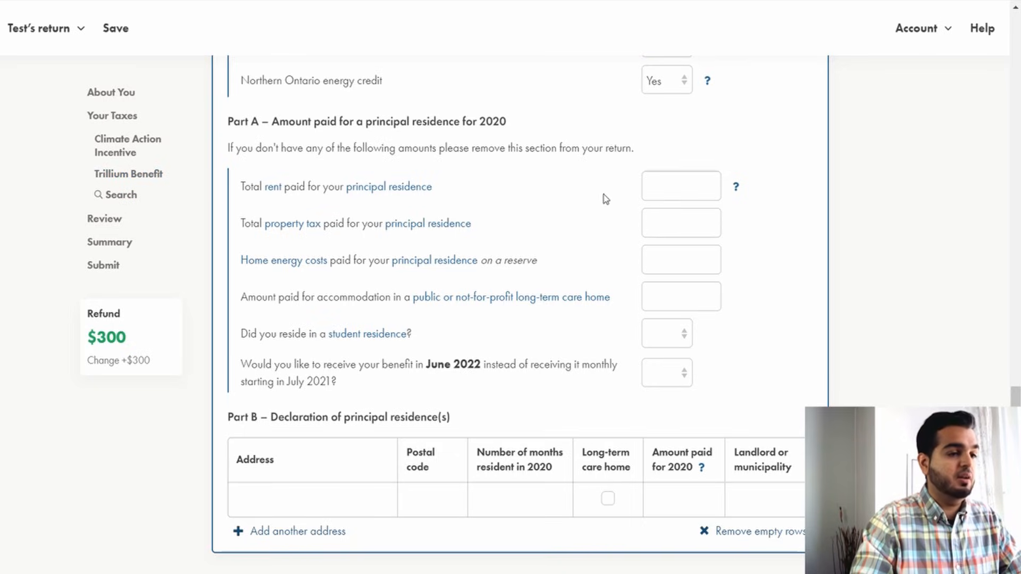
left_click(694, 183)
type("12,000")
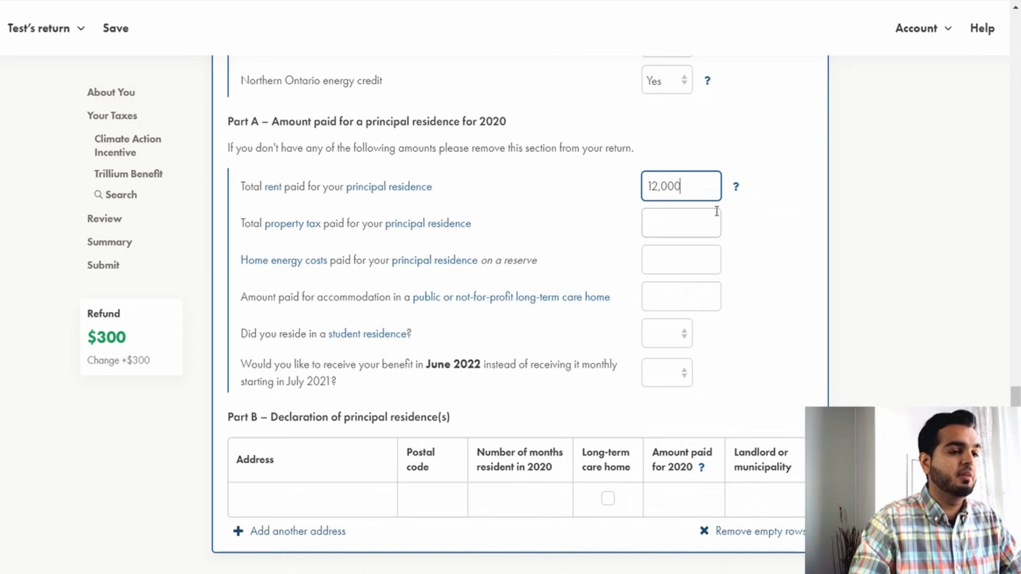
left_click(780, 240)
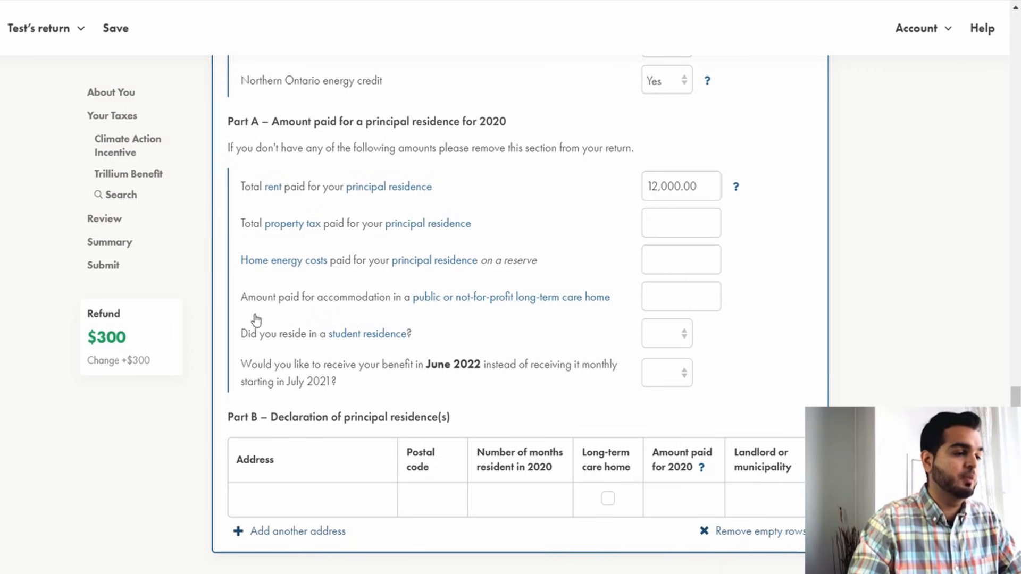
Answer No to having resided in a student residence.
left_click_drag(258, 307, 567, 298)
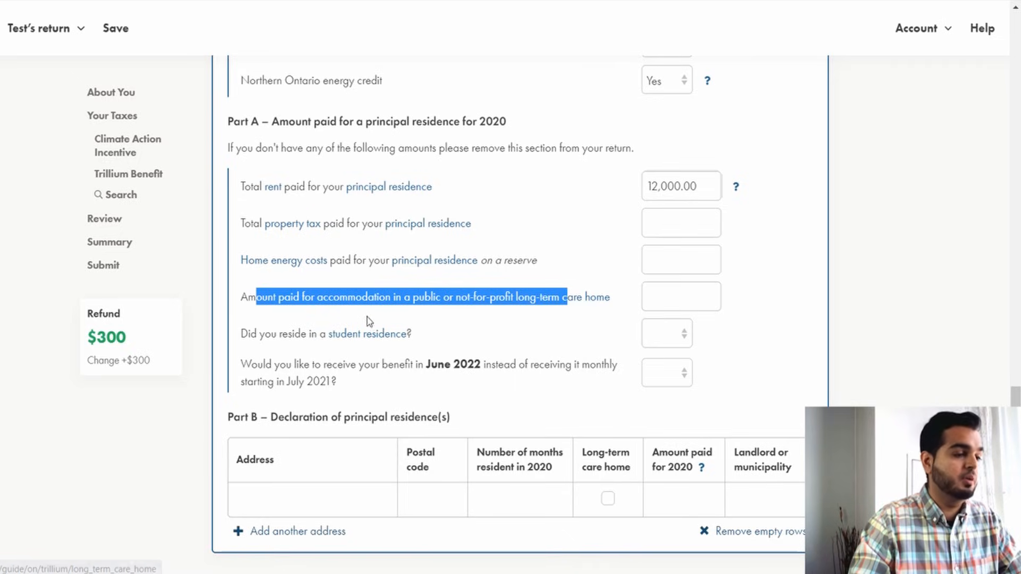
left_click(289, 333)
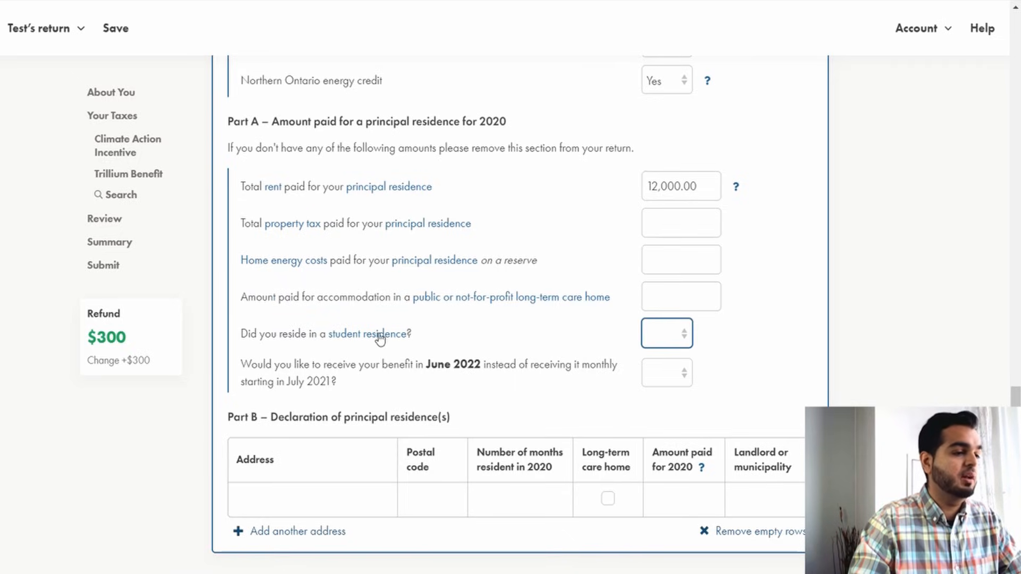
left_click(655, 338)
left_click(658, 389)
Choose No for receiving the benefit in June 2022 instead of monthly starting July 2021.
scroll(374, 321, "down", 3)
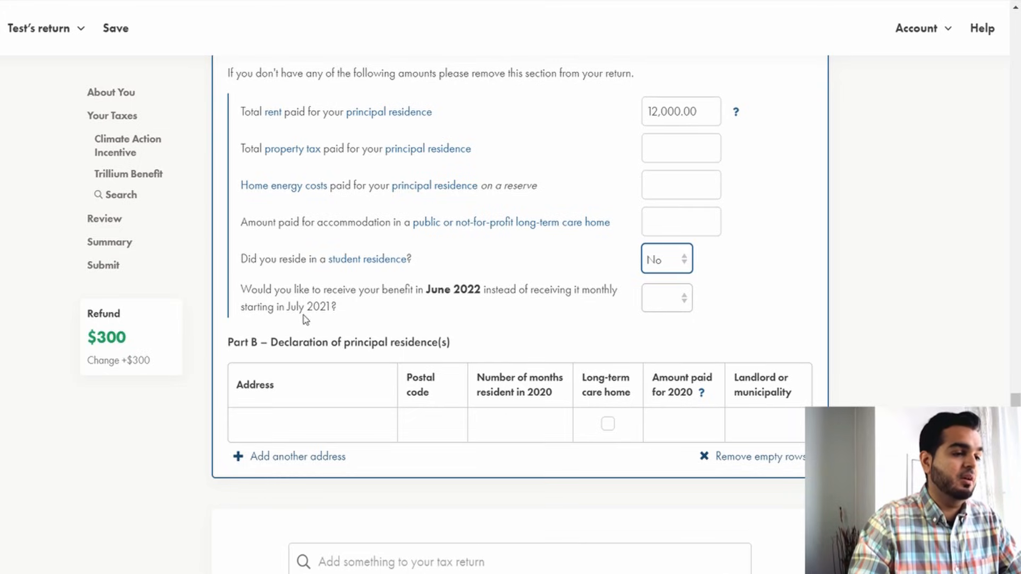
left_click(652, 301)
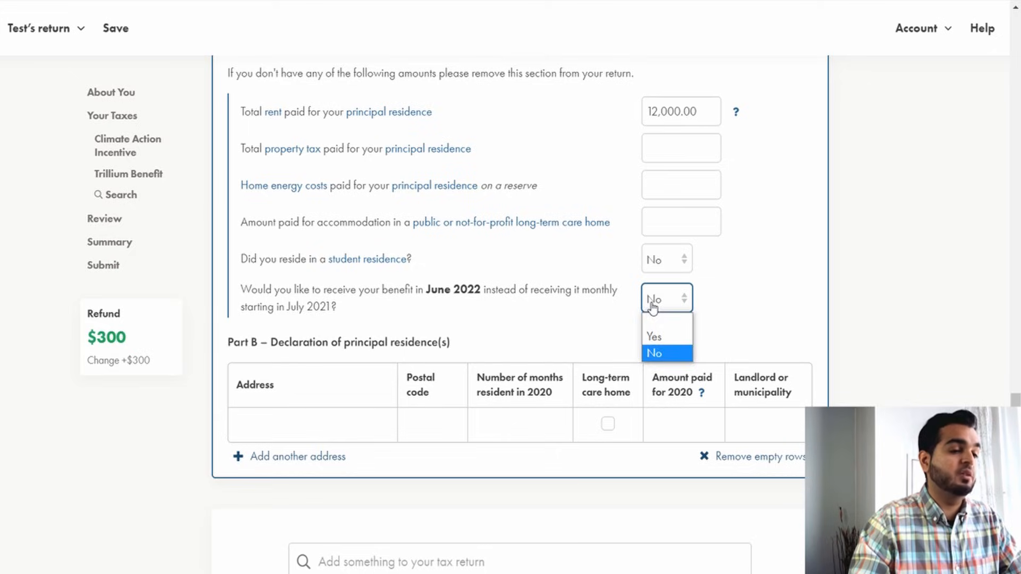
left_click(660, 335)
left_click(668, 308)
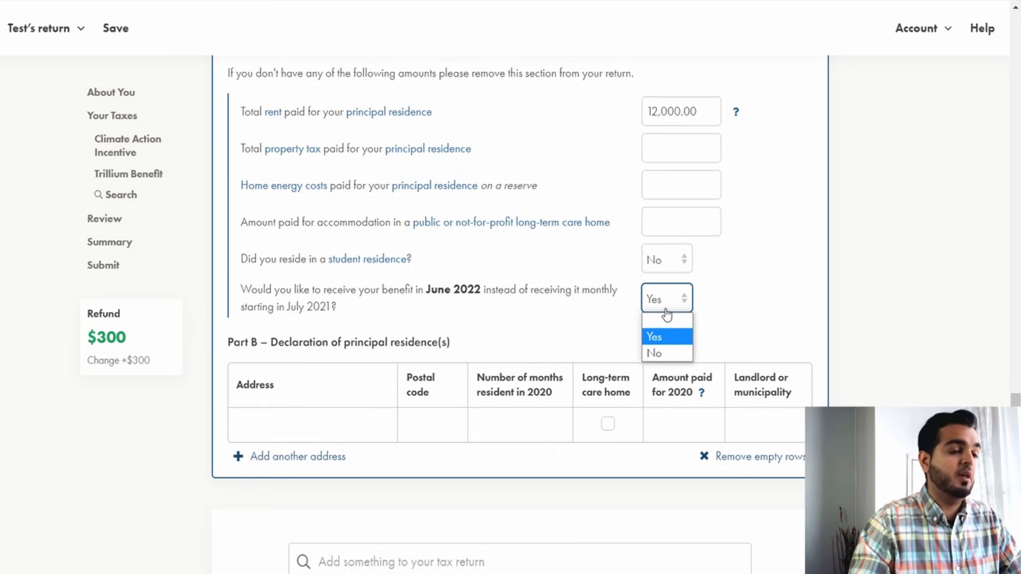
left_click(658, 351)
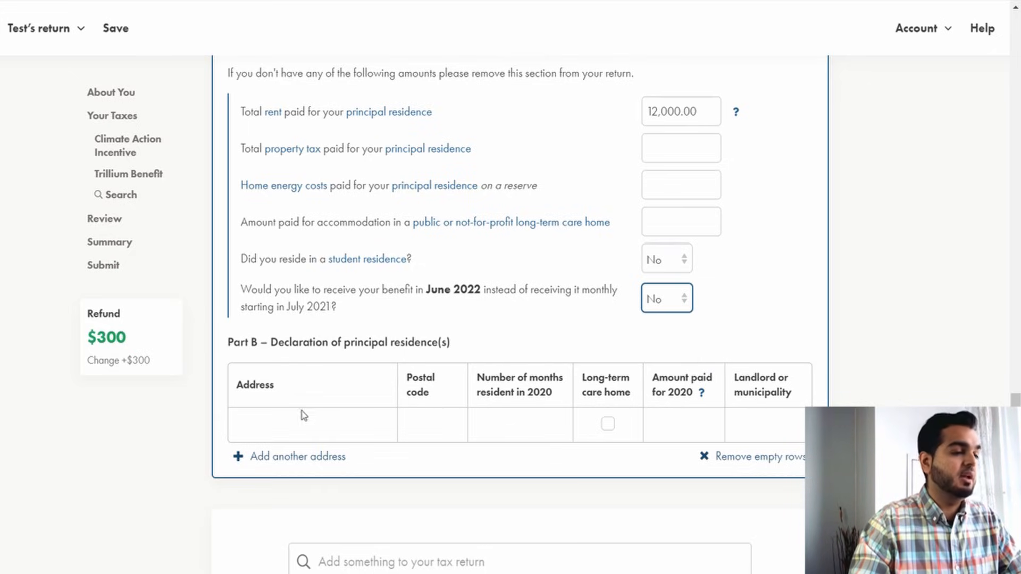
Enter the principal residence's street address and postal code in the declaration of principal residence table.
left_click(289, 418)
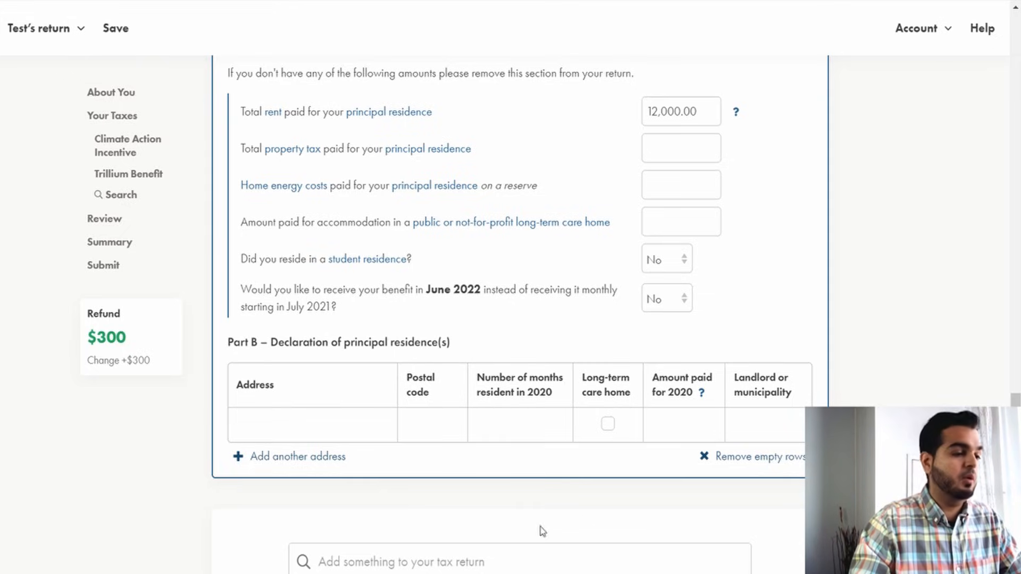
left_click(287, 433)
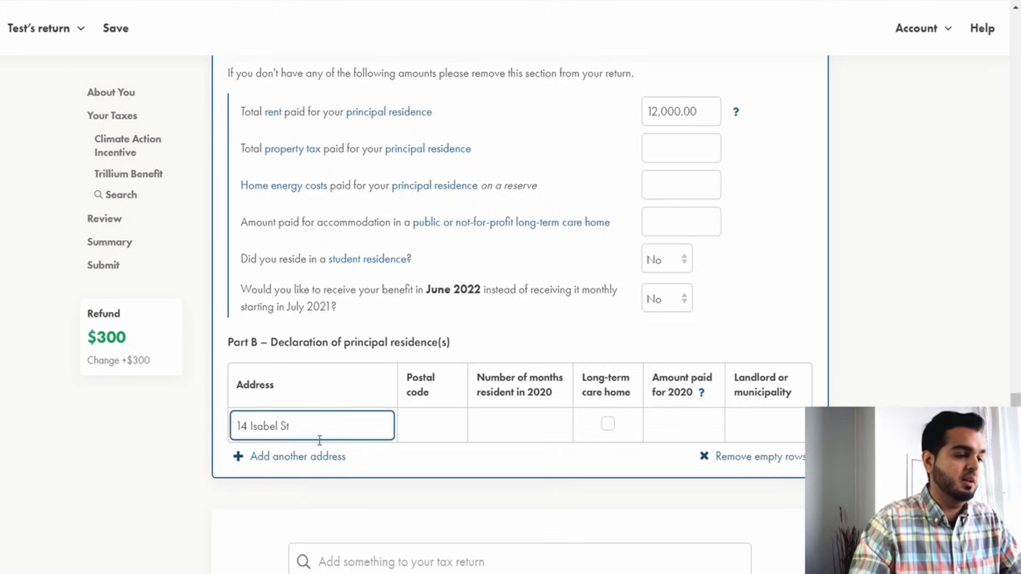
left_click(433, 425)
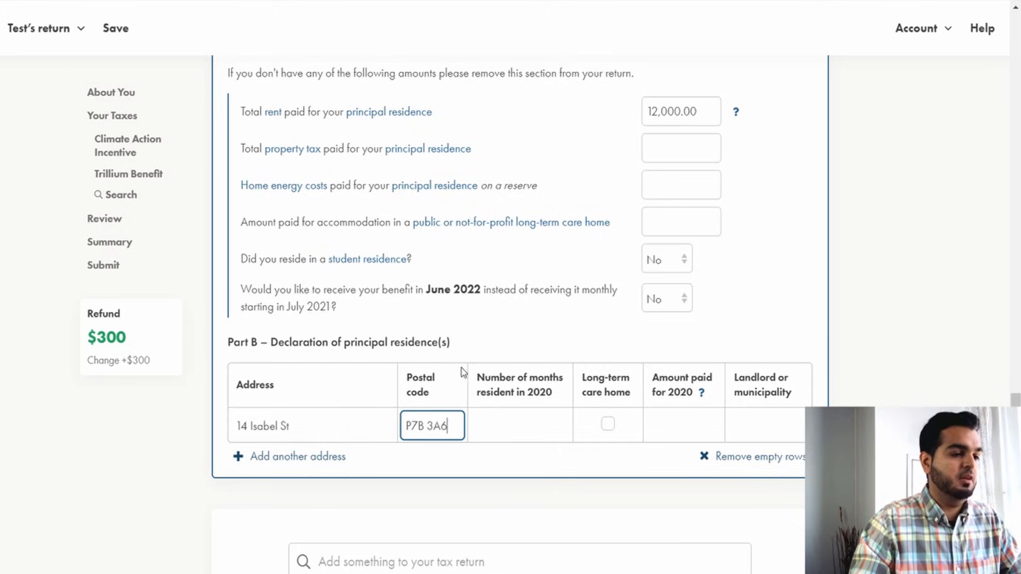
left_click(487, 344)
Fill in 12 months resident in 2020, 12,000 paid for 2020, and the landlord's full name for that residence.
left_click(522, 419)
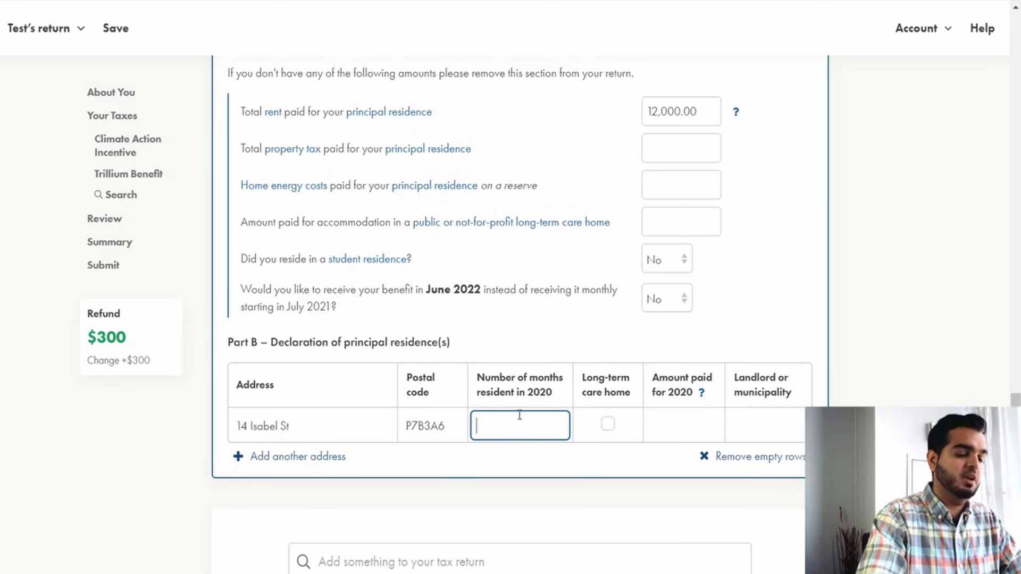
left_click(530, 346)
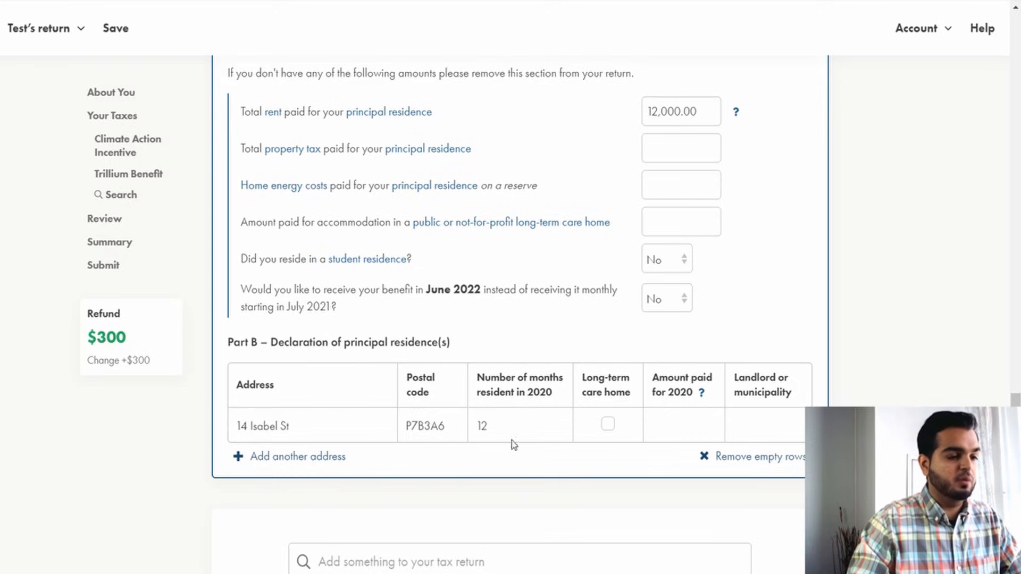
left_click(710, 420)
type("12")
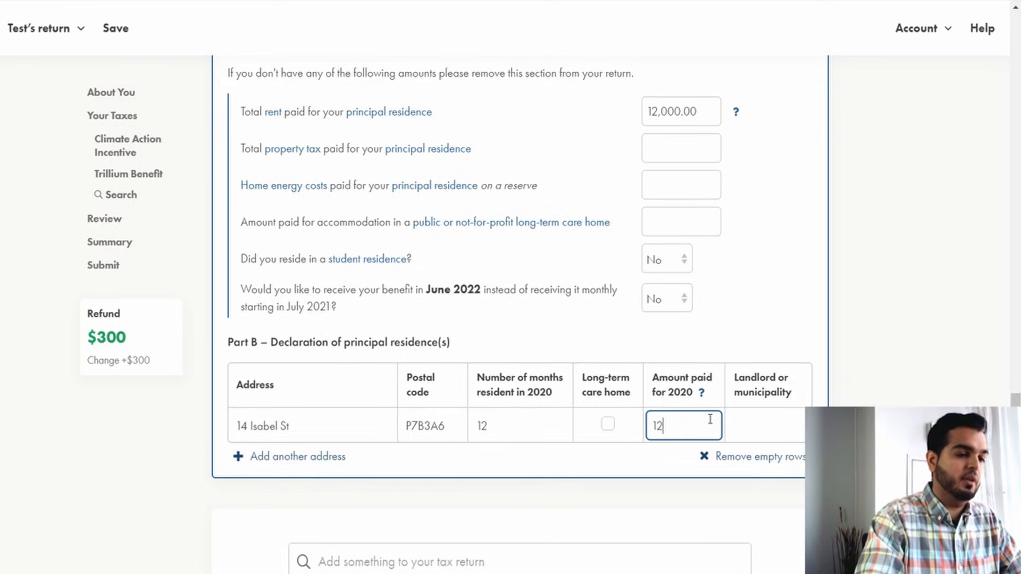
type(",000")
left_click(749, 411)
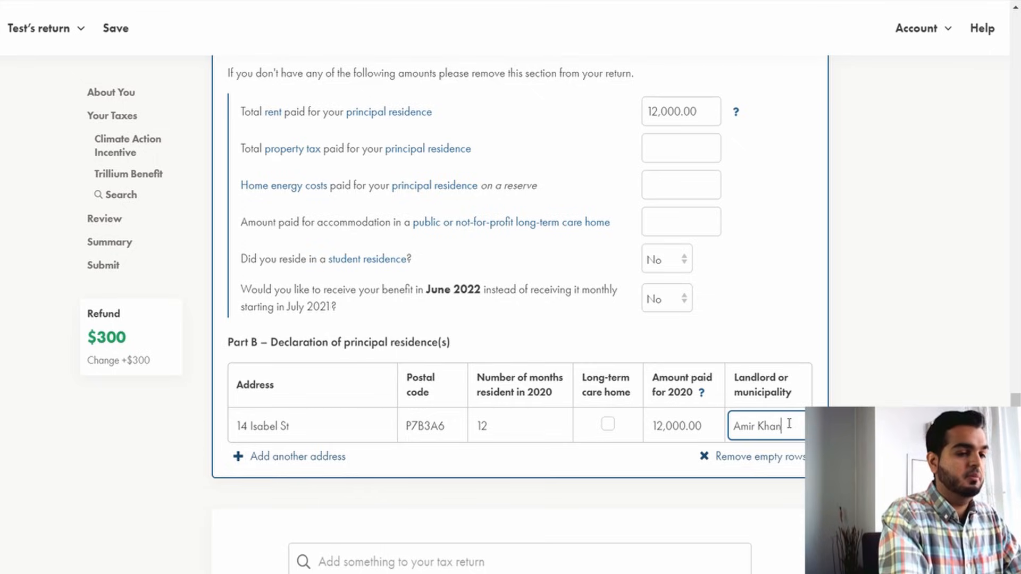
scroll(878, 224, "down", 2)
scroll(877, 223, "up", 4)
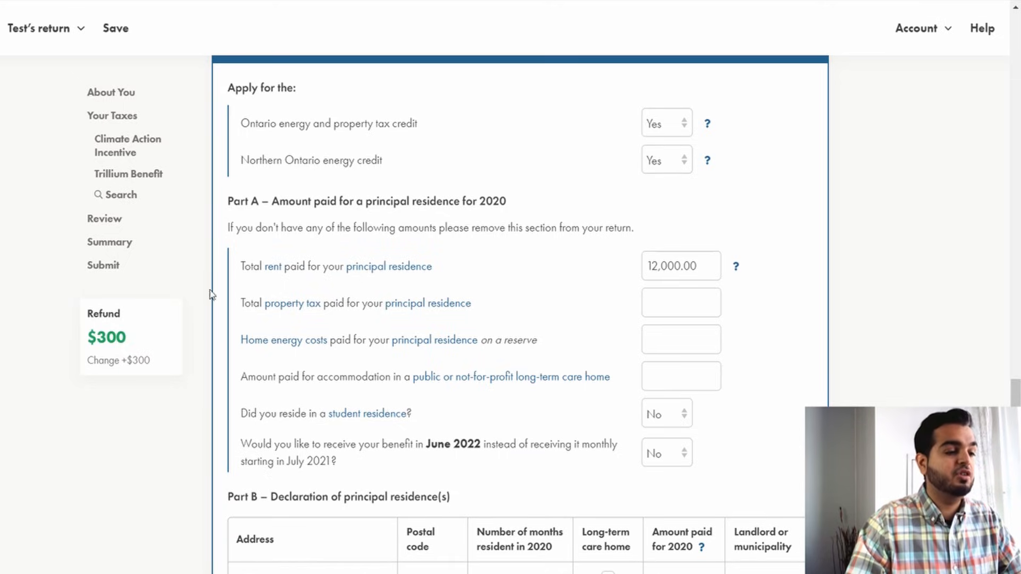
scroll(578, 204, "down", 7)
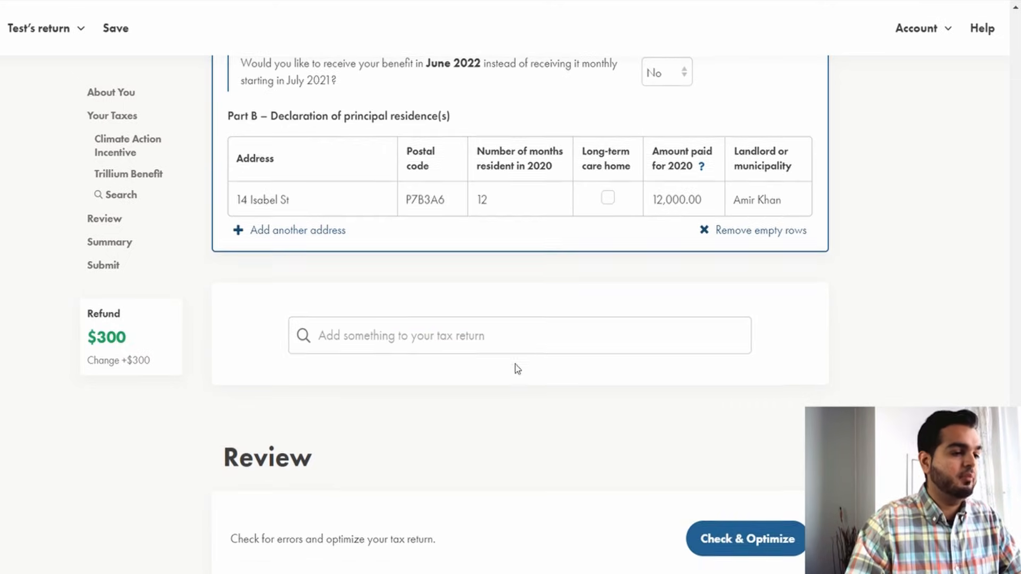
left_click(488, 344)
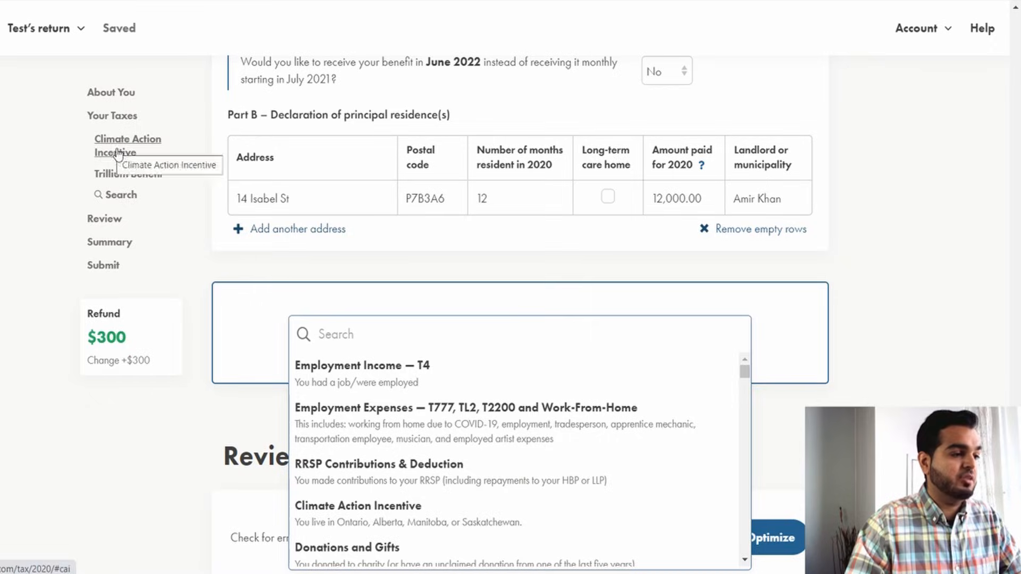
left_click(243, 341)
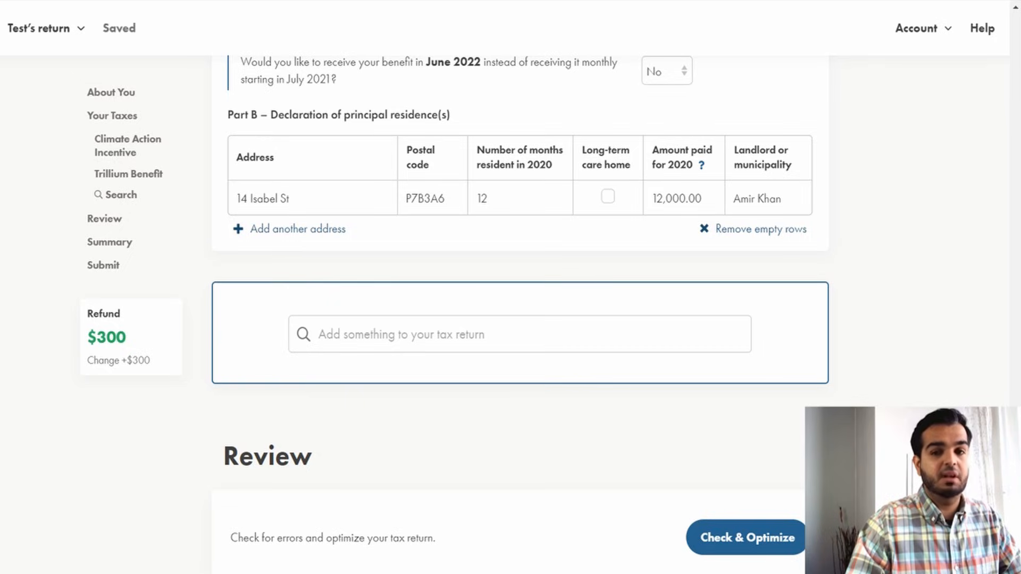
left_click(475, 336)
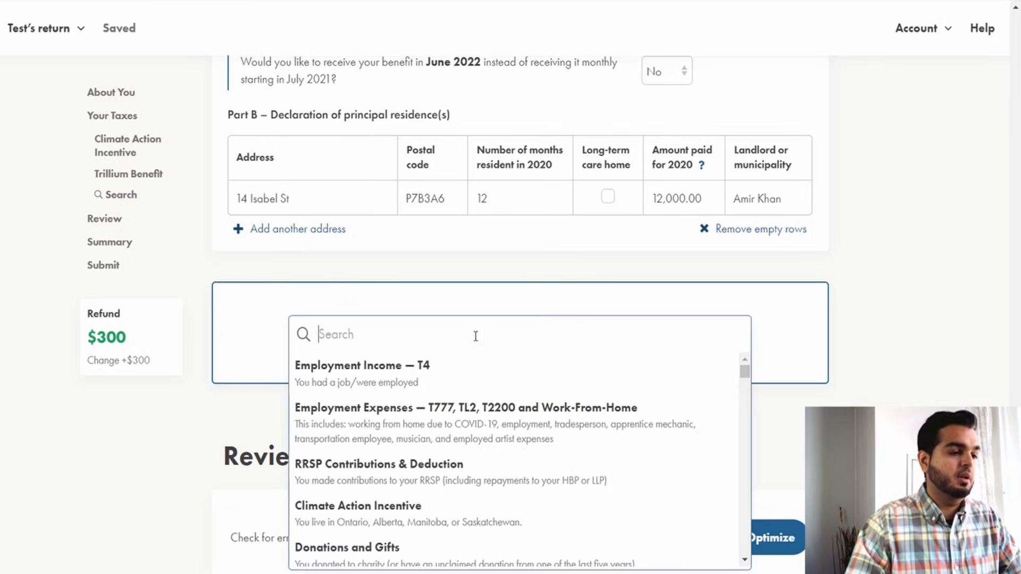
left_click(838, 345)
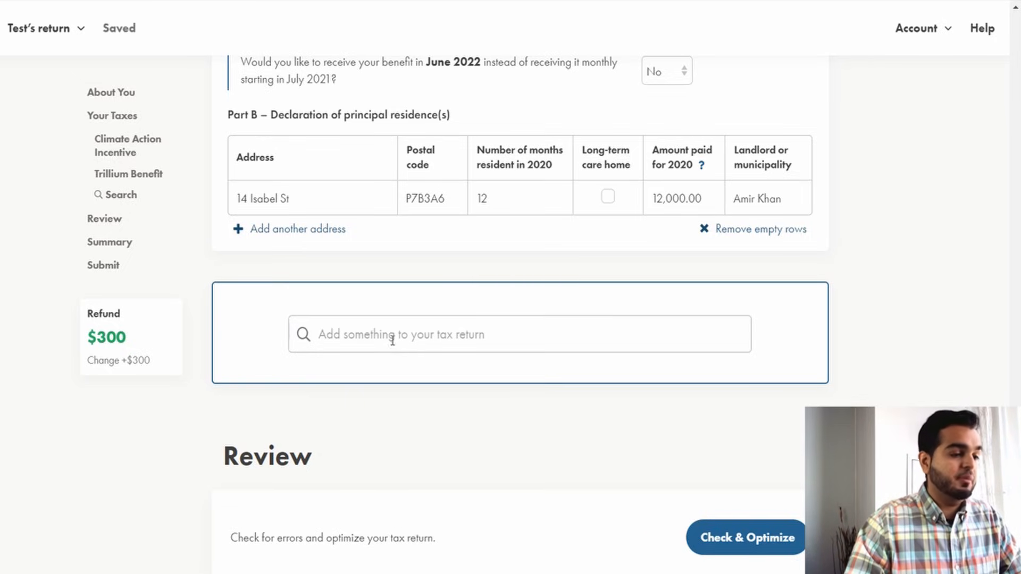
left_click(498, 339)
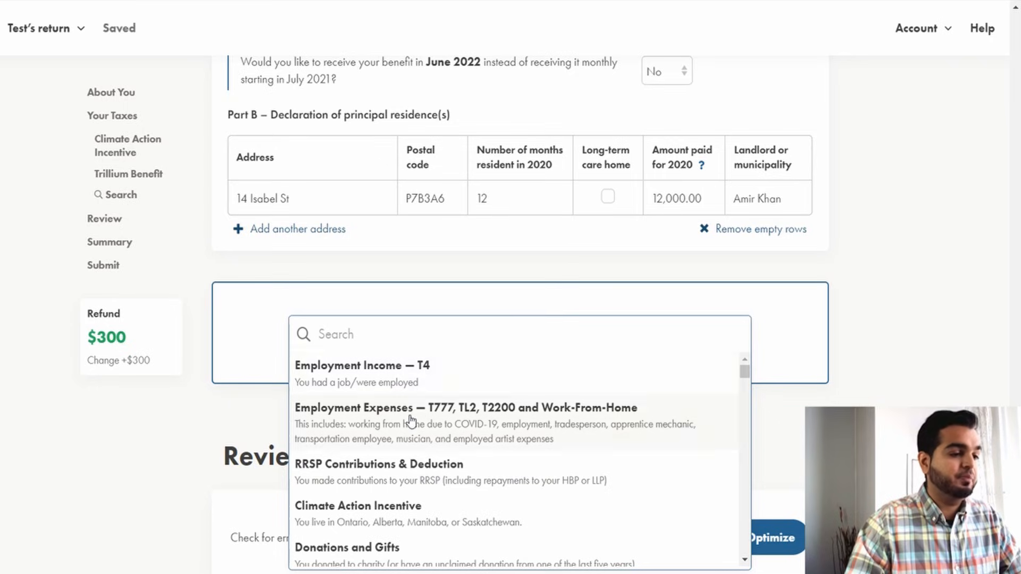
left_click_drag(744, 372, 765, 360)
left_click(777, 344)
Search the return for t4 and add the Employment Income — T4 section.
left_click(679, 332)
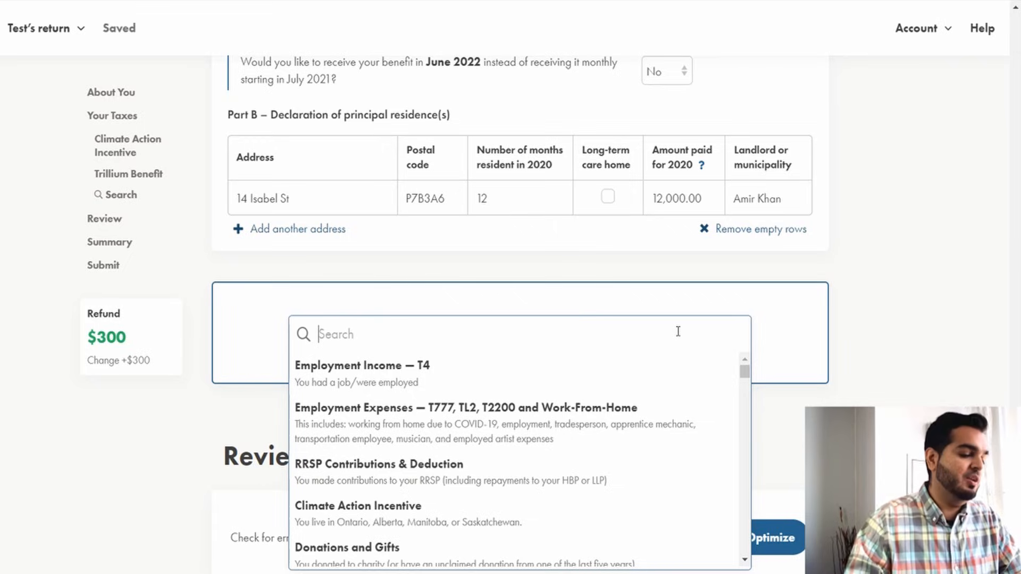
type("t4")
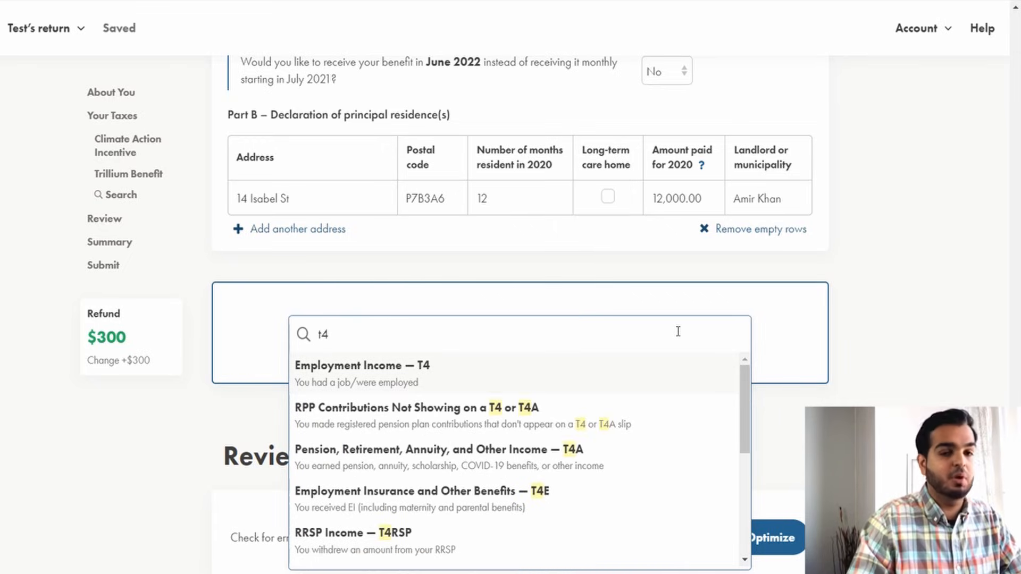
left_click(410, 384)
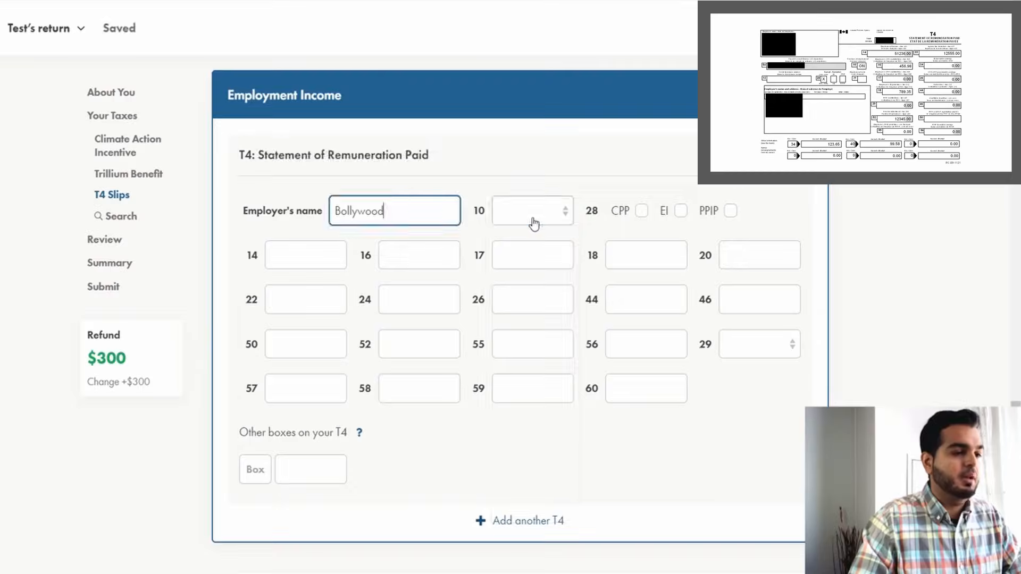
Set the T4 slip's province of employment in box 10 to ON.
left_click(531, 222)
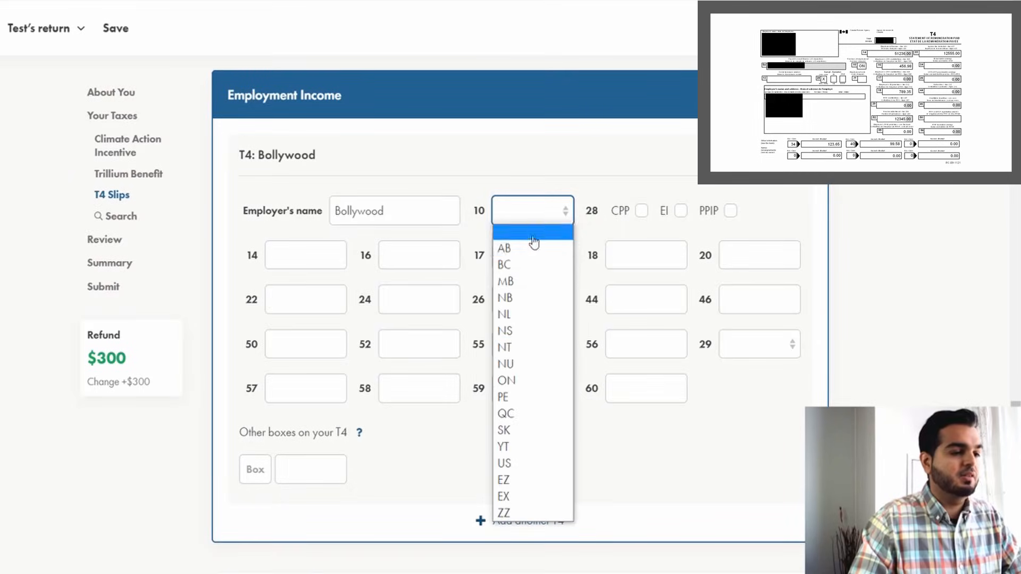
left_click(520, 379)
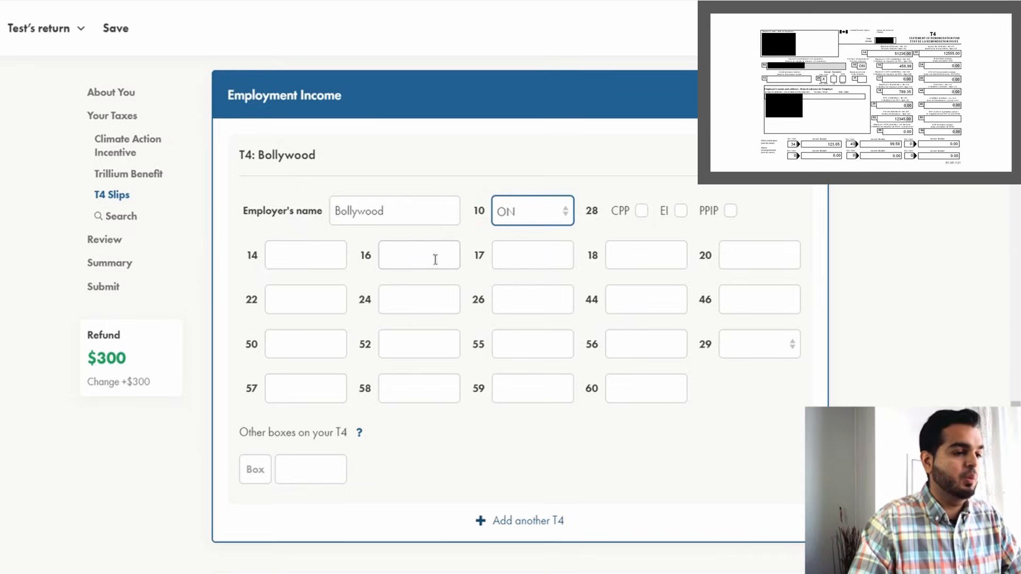
mouse_move(482, 263)
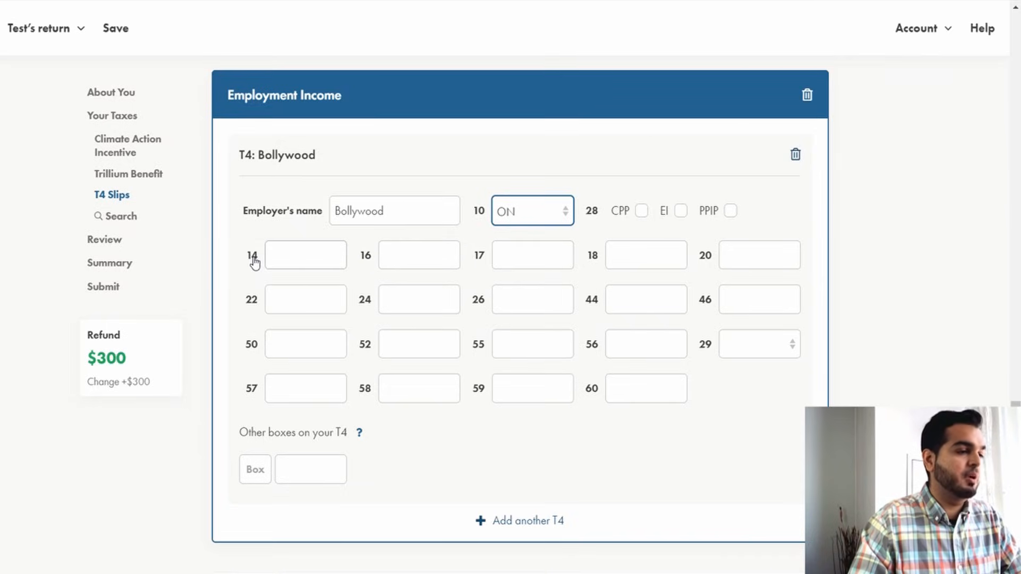
mouse_move(253, 261)
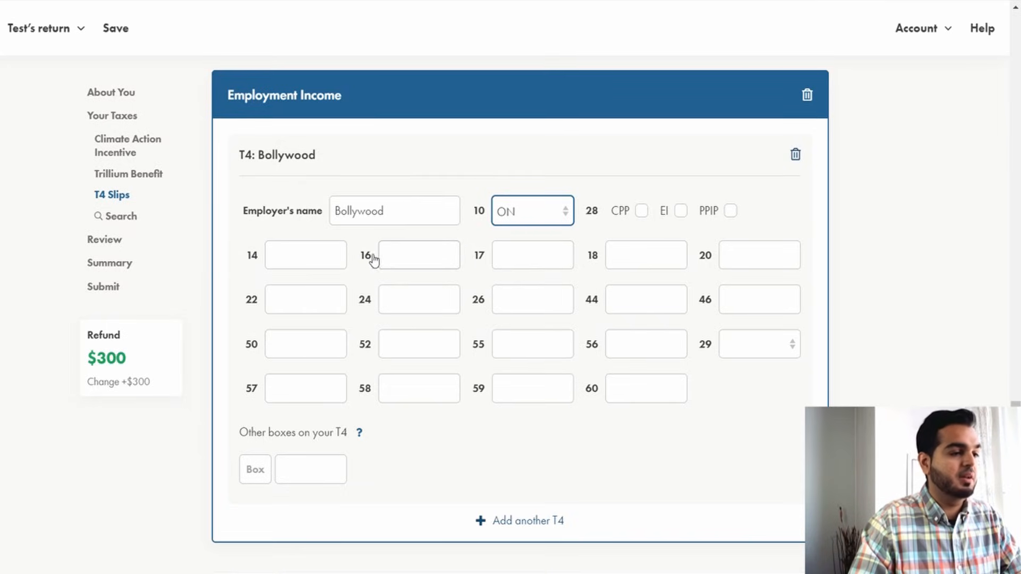
mouse_move(370, 260)
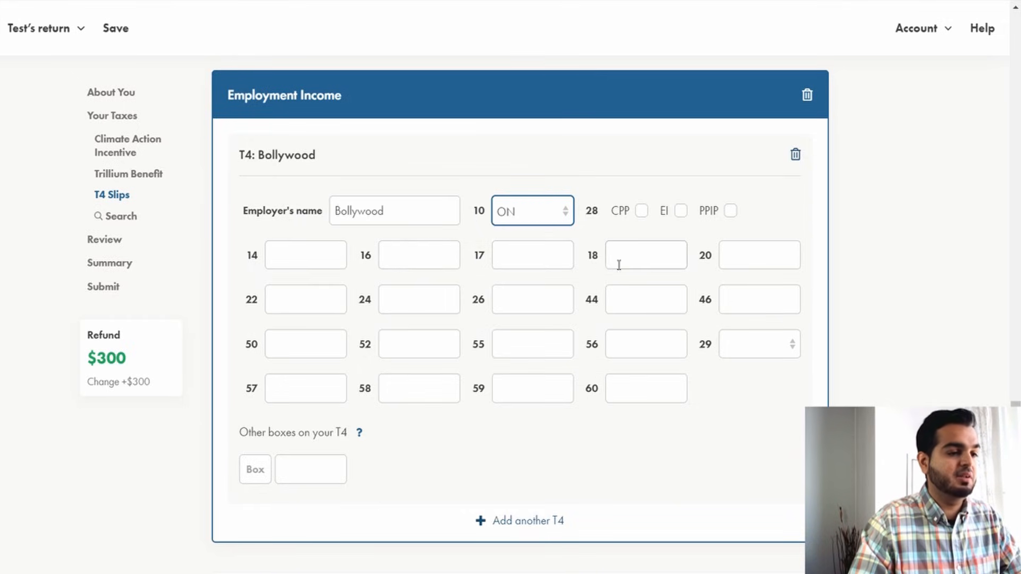
mouse_move(598, 271)
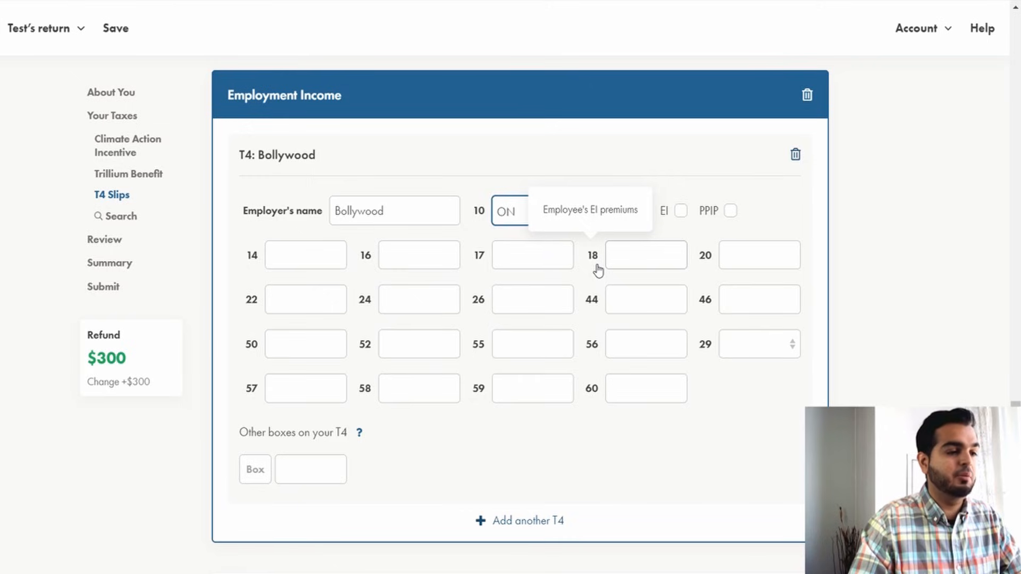
Enter 51,236 in box 14, 456.98 in box 16 and 789.35 in box 18 of the T4 slip.
left_click(324, 254)
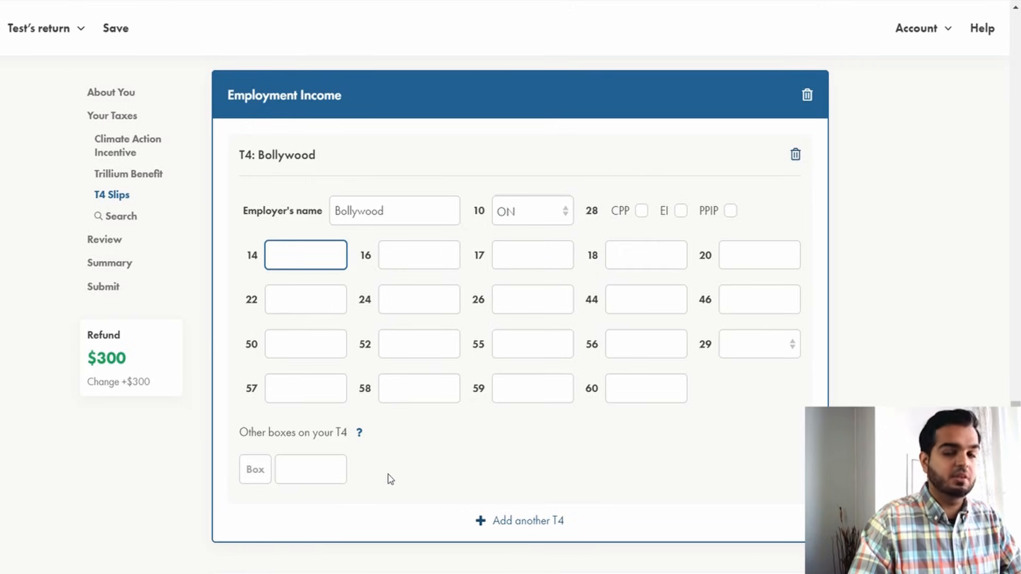
type("51,23")
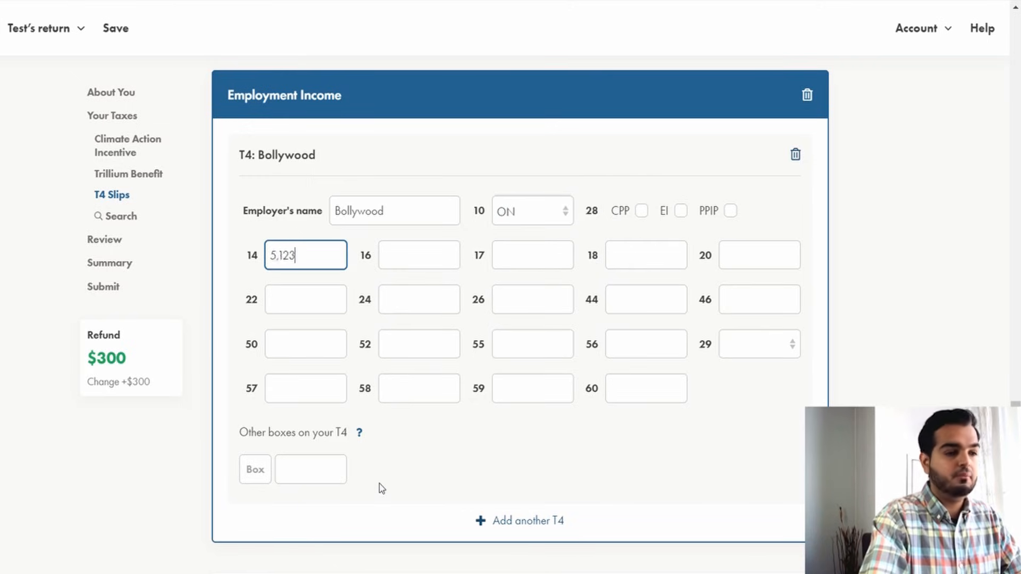
type("6")
key("Tab")
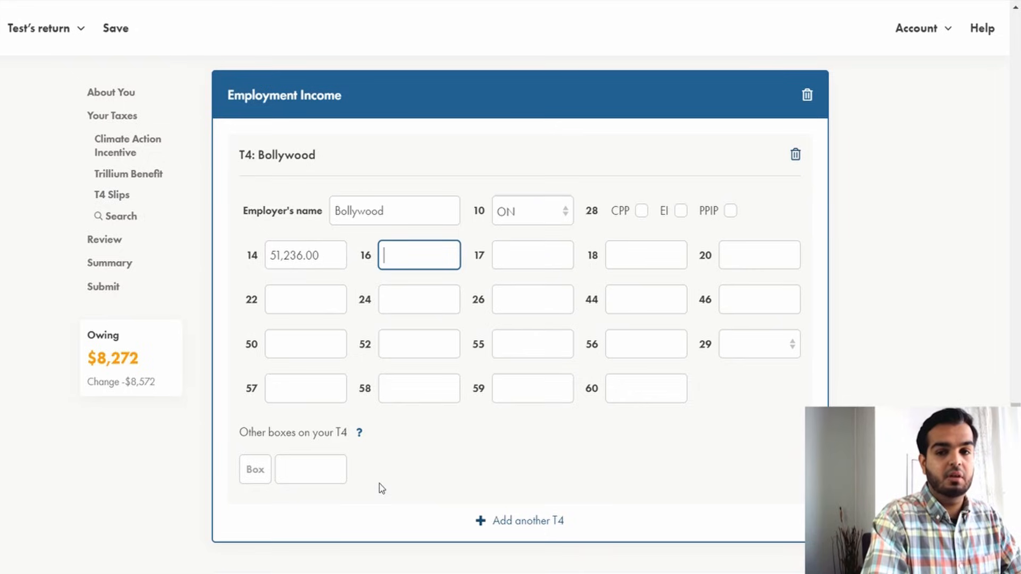
type("456")
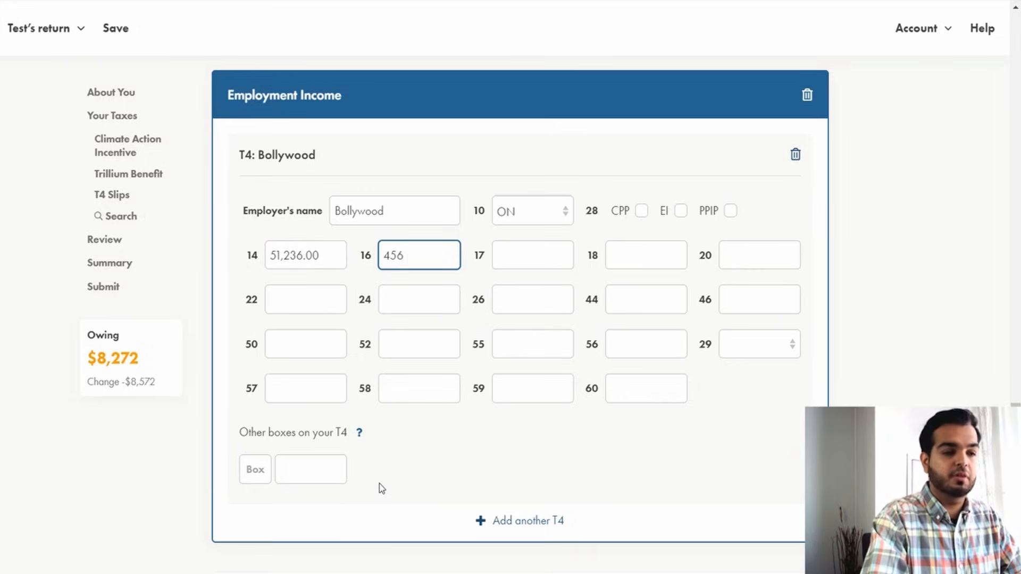
type(".98")
key("Tab")
key("Tab")
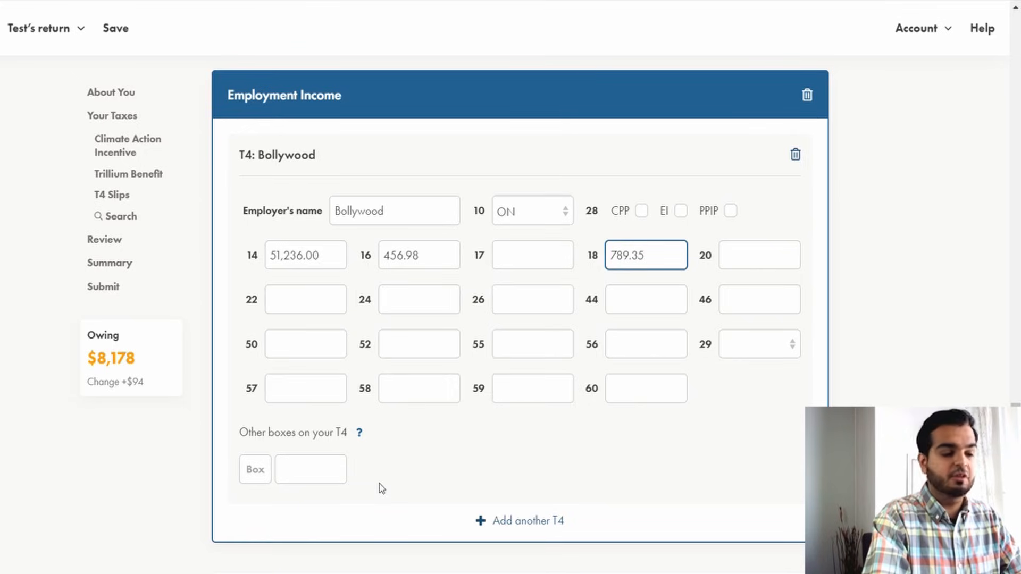
Enter 12555 in box 22 and 12345 in box 52 of the T4 slip.
key("Tab")
key("Tab")
type("12555")
key("Tab")
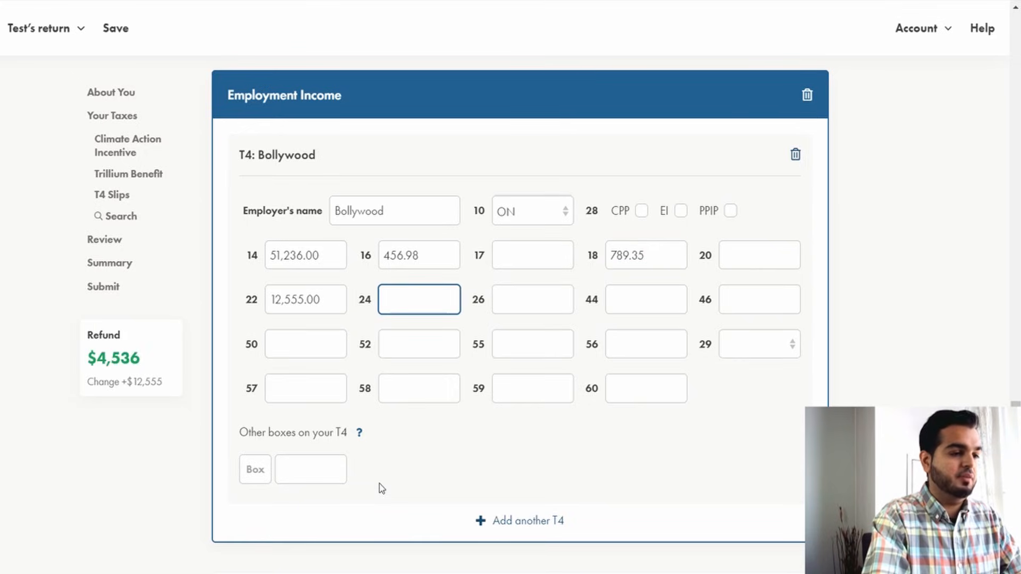
key("Tab")
key("Tab")
key("Tab")
key("Tab")
key("Tab")
type("12345")
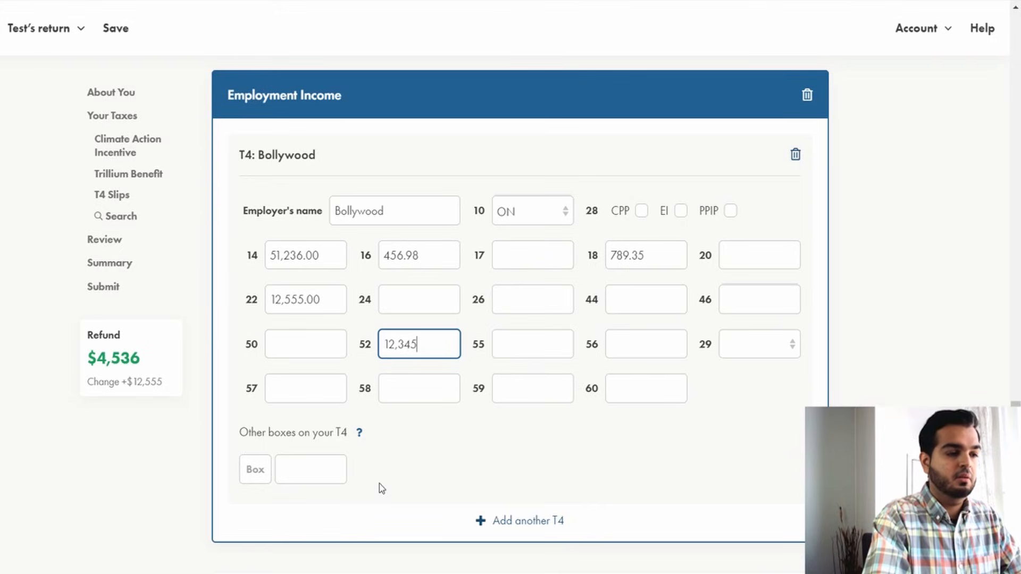
key("Tab")
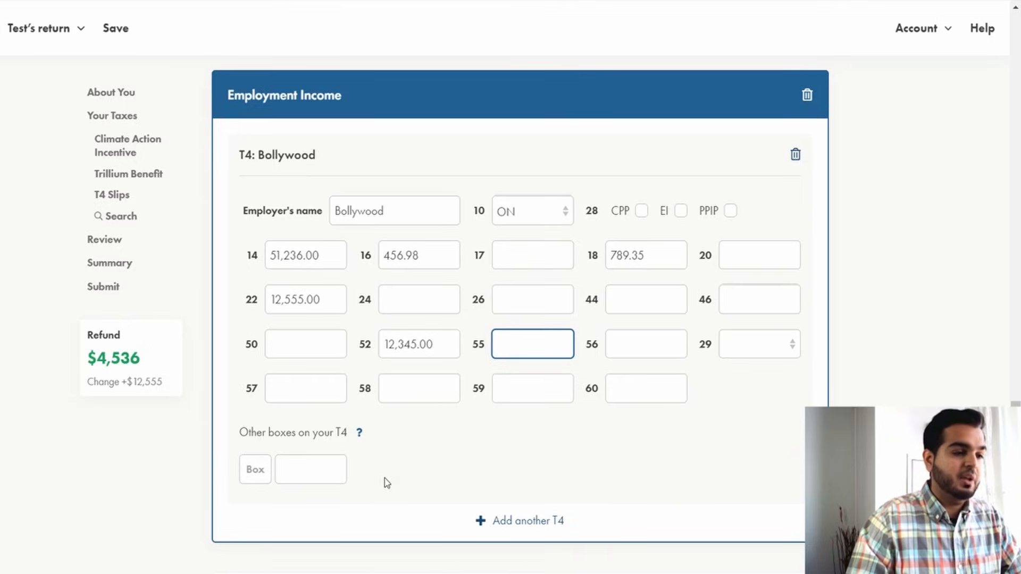
Add other T4 box 34 with an amount of 123.65.
left_click(453, 465)
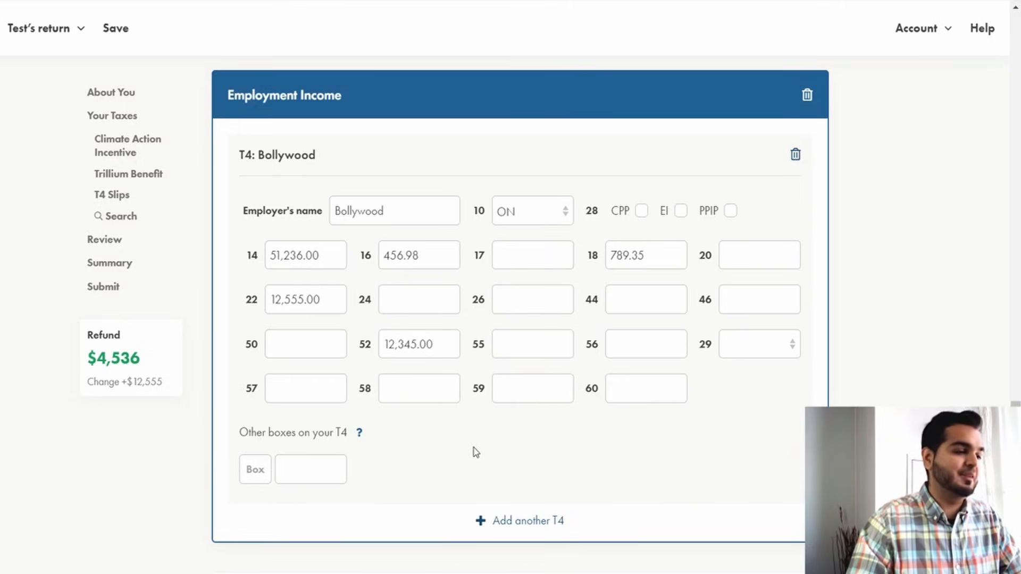
left_click_drag(239, 432, 441, 448)
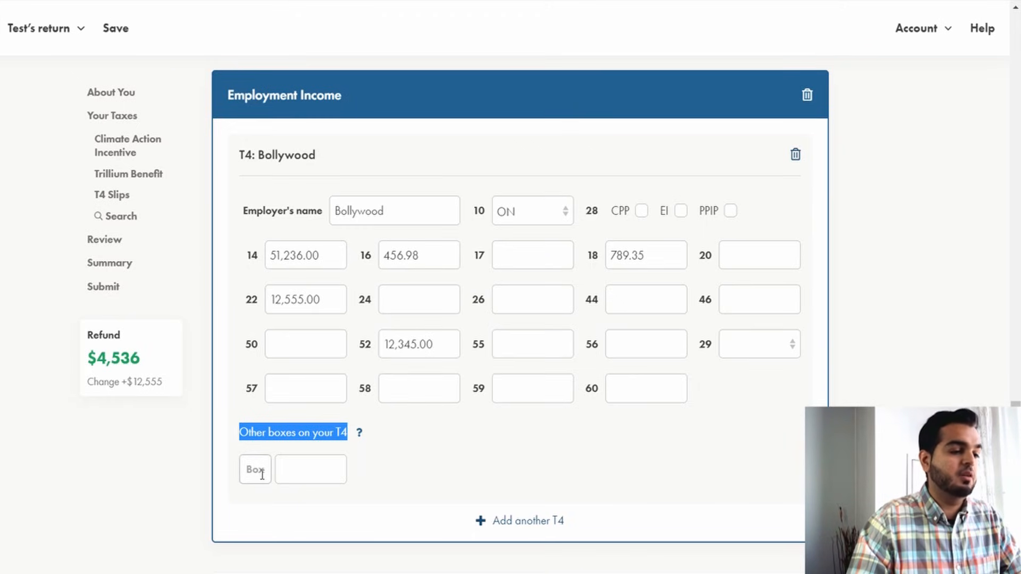
left_click(368, 472)
left_click(261, 471)
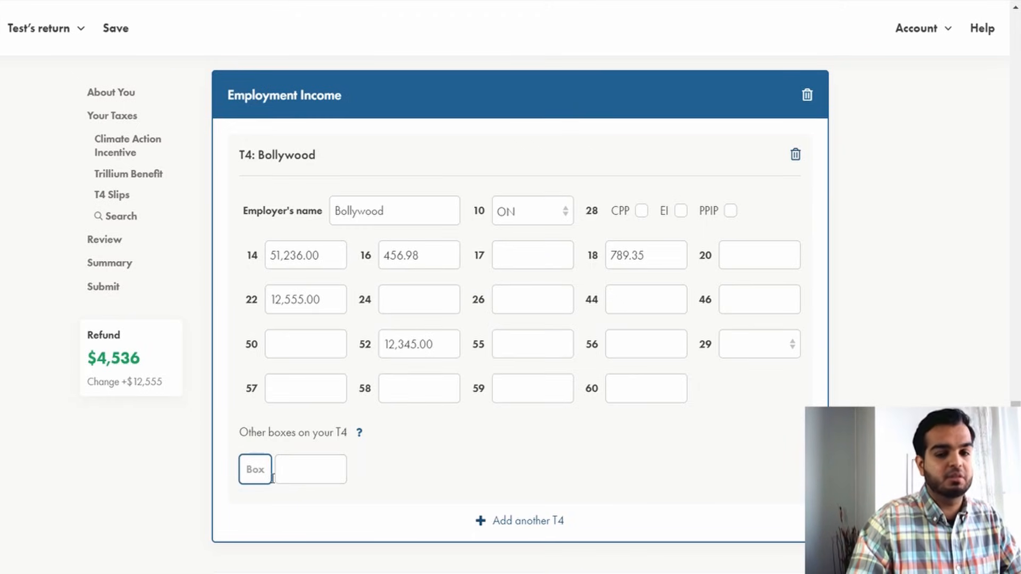
type("34")
key("Tab")
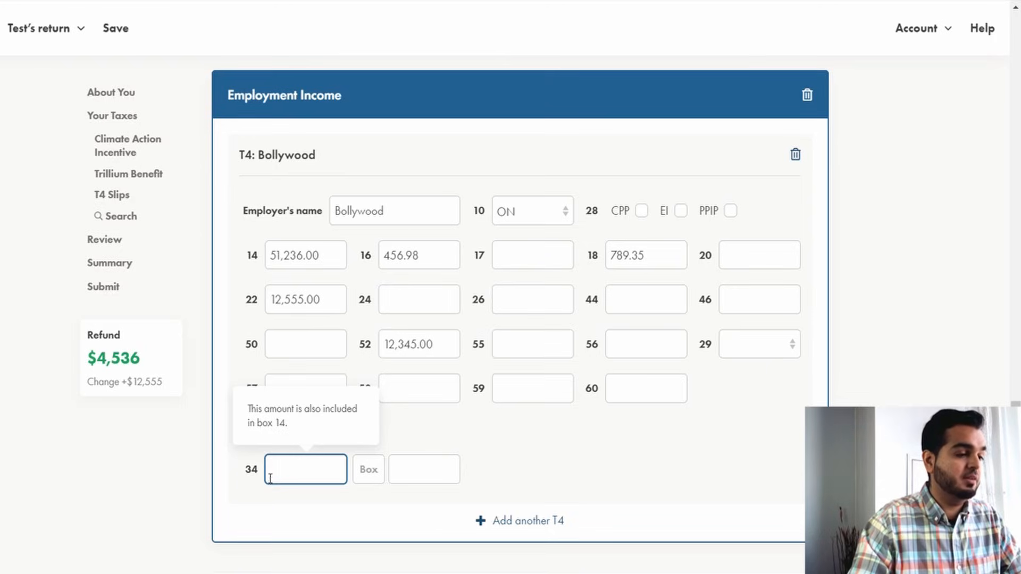
mouse_move(251, 473)
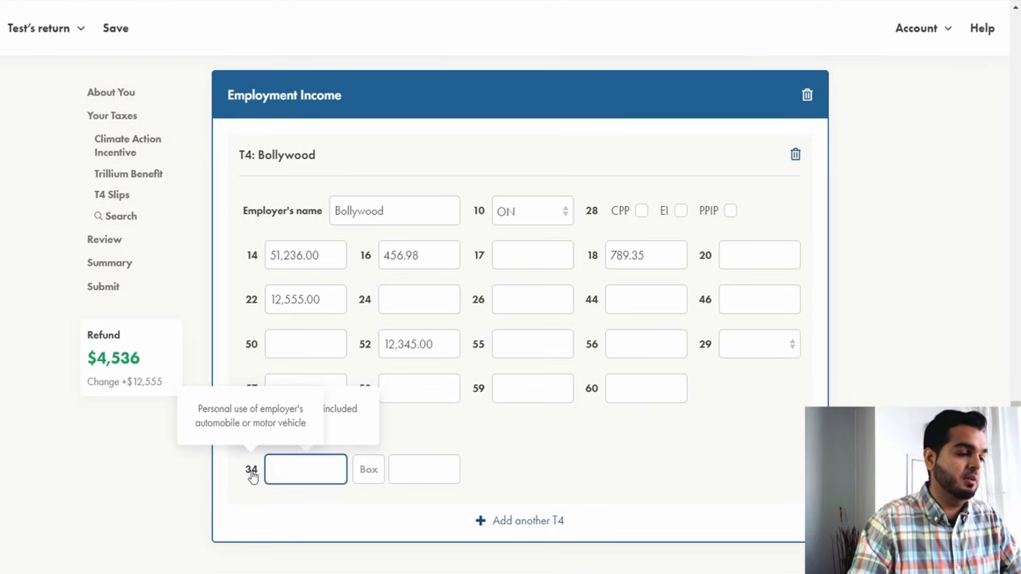
type("123")
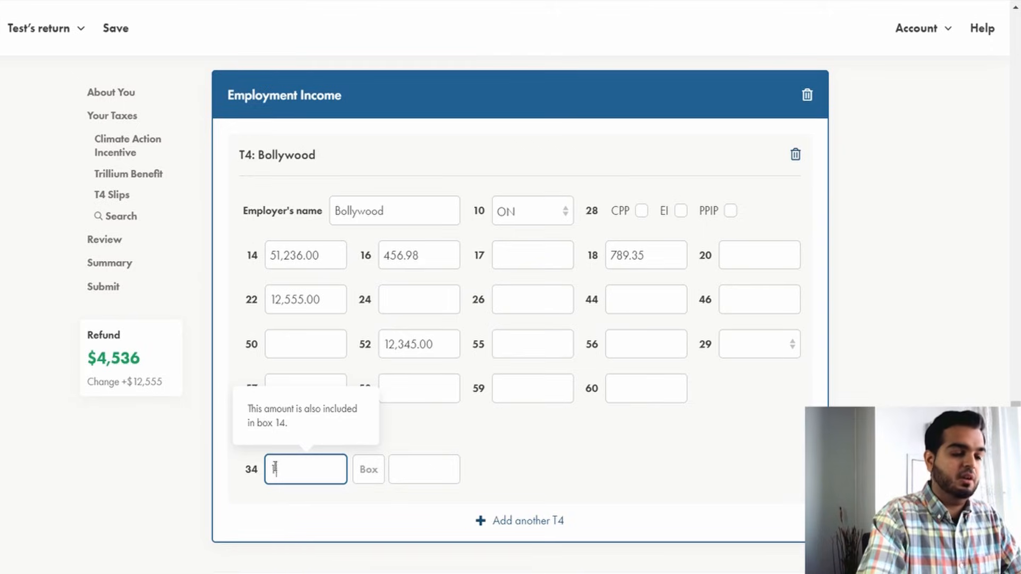
type(".65")
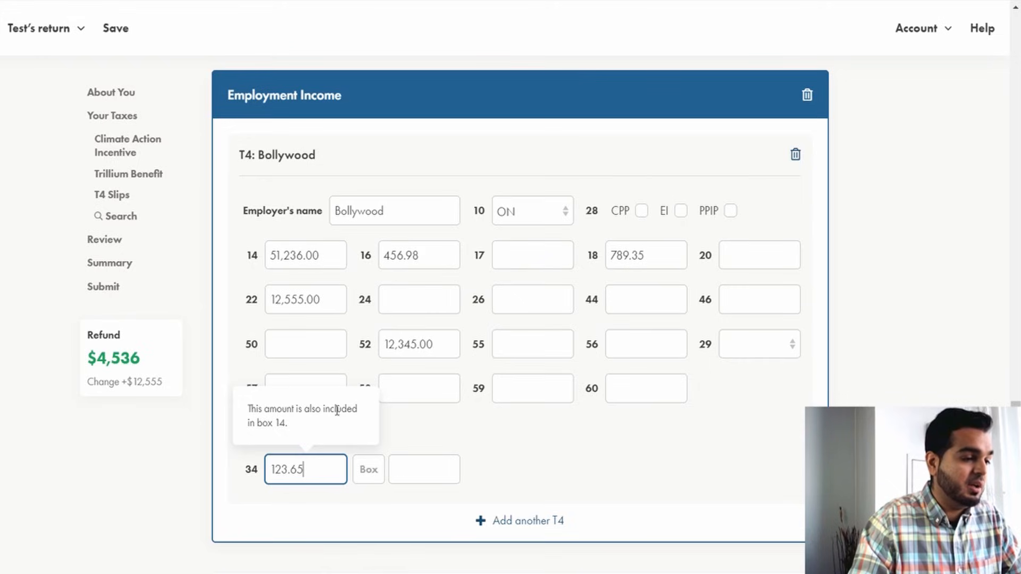
left_click(422, 437)
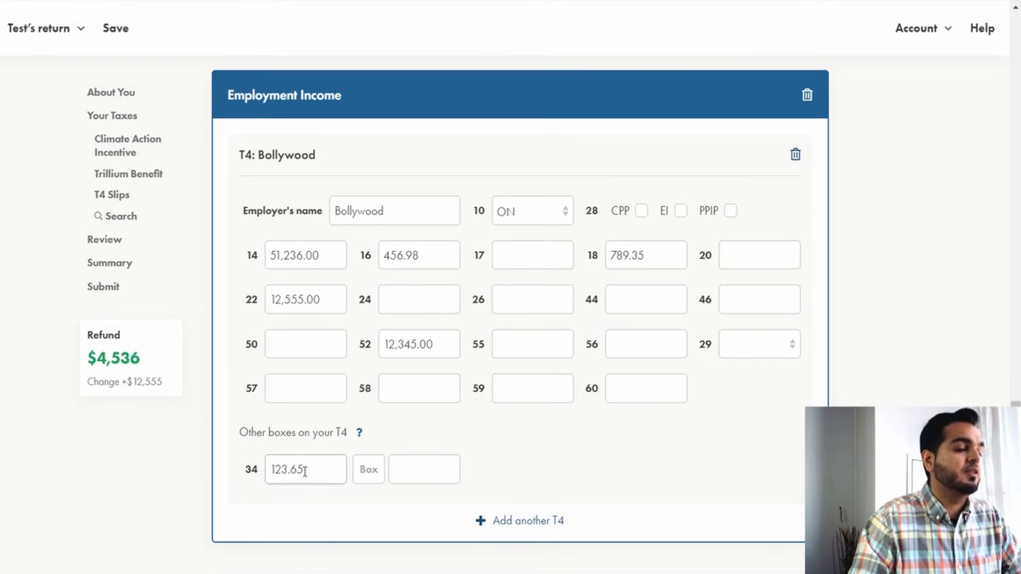
left_click_drag(305, 471, 271, 470)
left_click(387, 439)
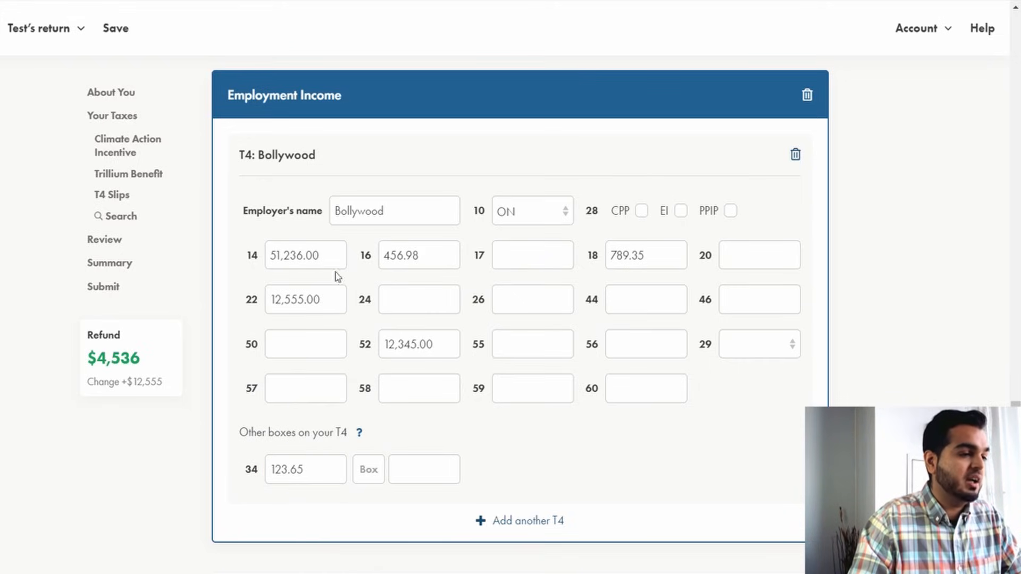
Compare the box 14 employment income with the box 34 amount on the T4 slip.
left_click_drag(335, 255, 267, 255)
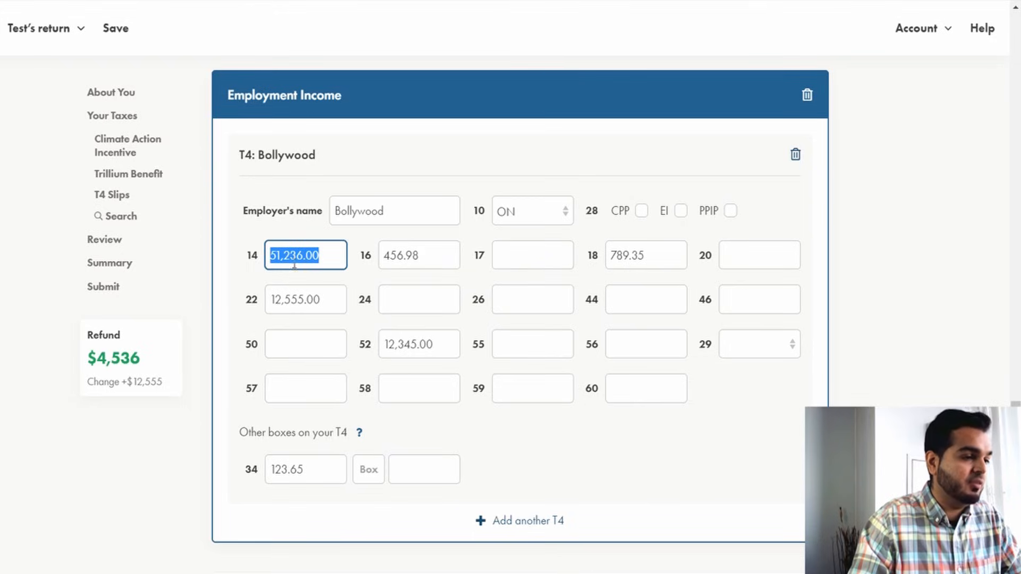
left_click_drag(315, 472, 272, 472)
left_click(274, 525)
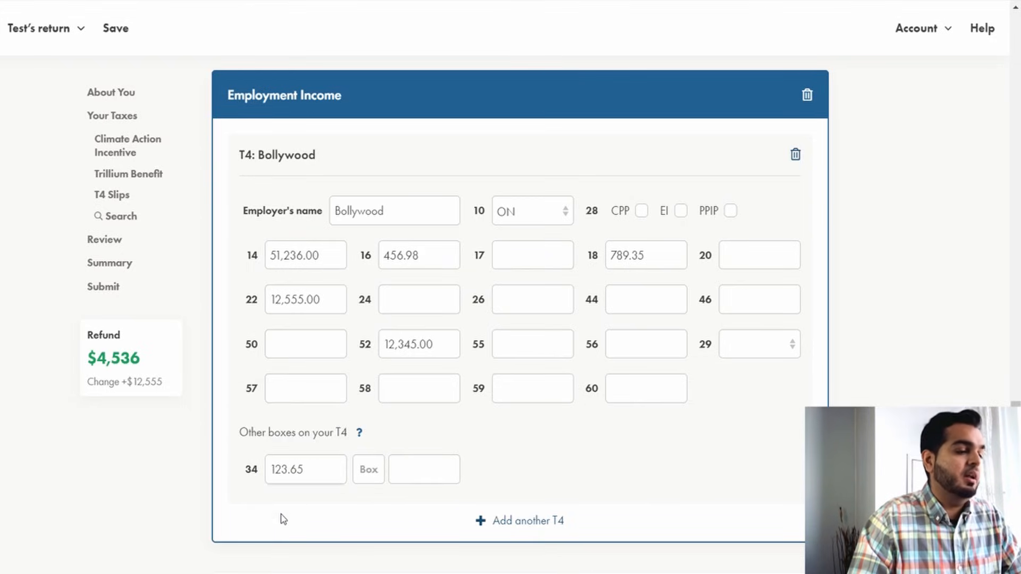
Clear and re-enter 123.65 as the T4 other box 34 amount.
left_click(312, 471)
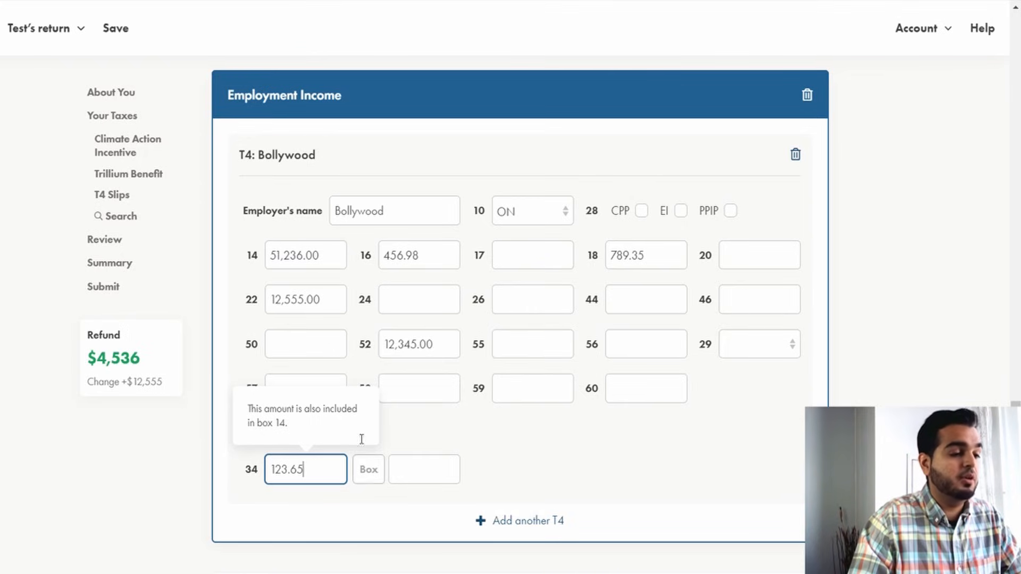
left_click_drag(305, 472, 275, 473)
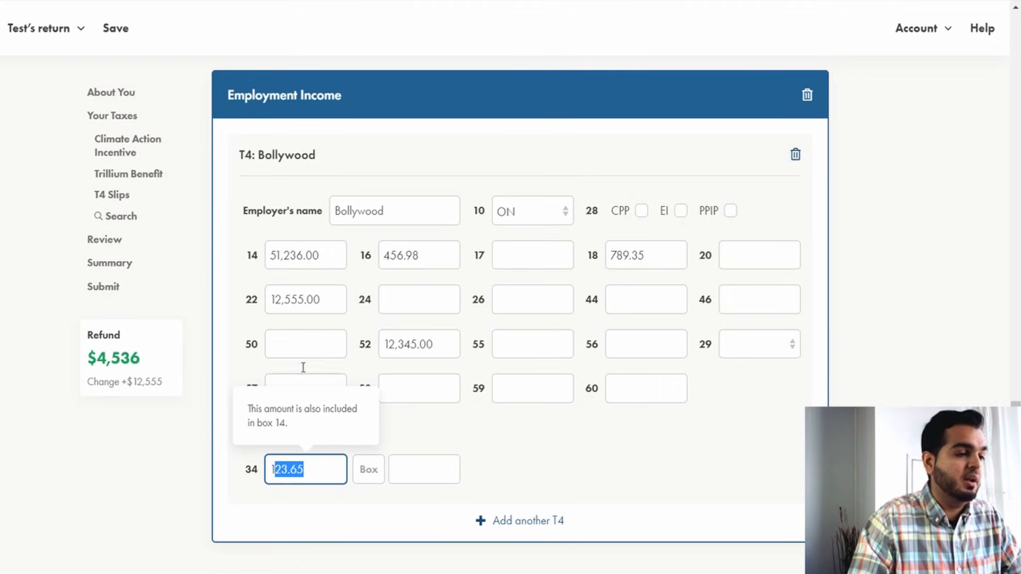
left_click(326, 468)
left_click_drag(319, 467, 247, 484)
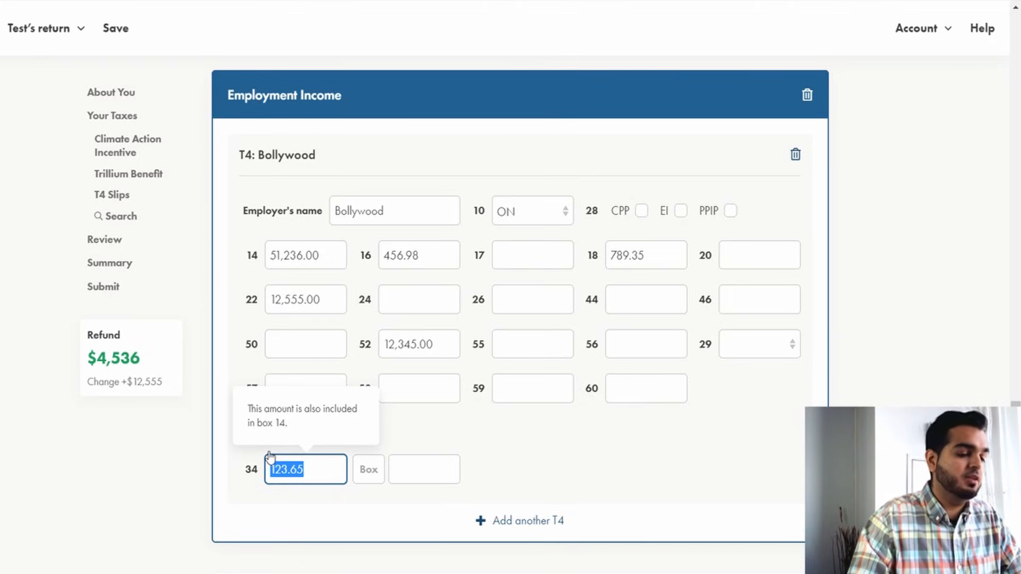
key("BackSpace")
left_click(470, 469)
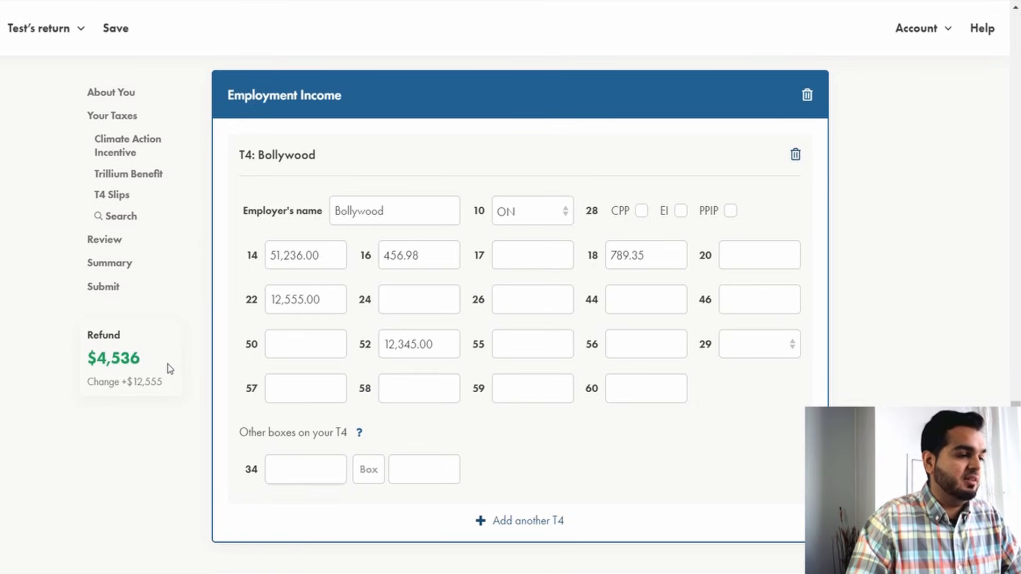
left_click(341, 459)
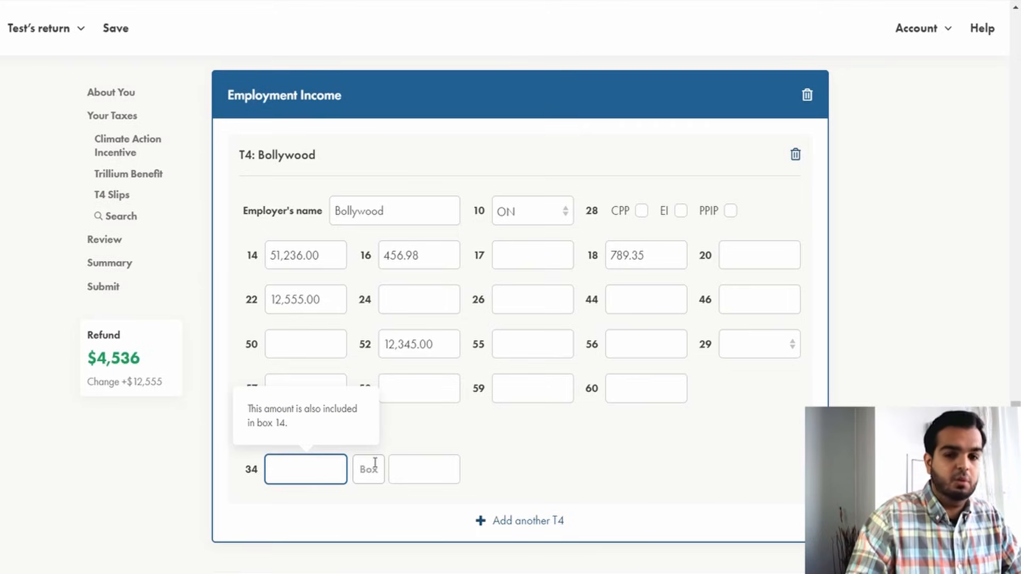
type("123.65")
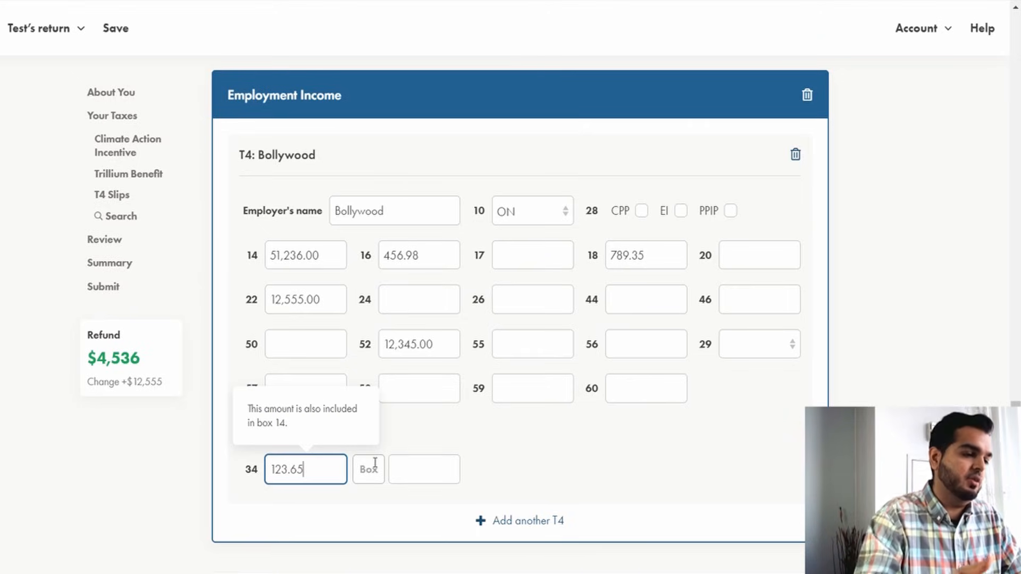
Add other T4 box 40 with an amount of 99.58.
left_click(375, 463)
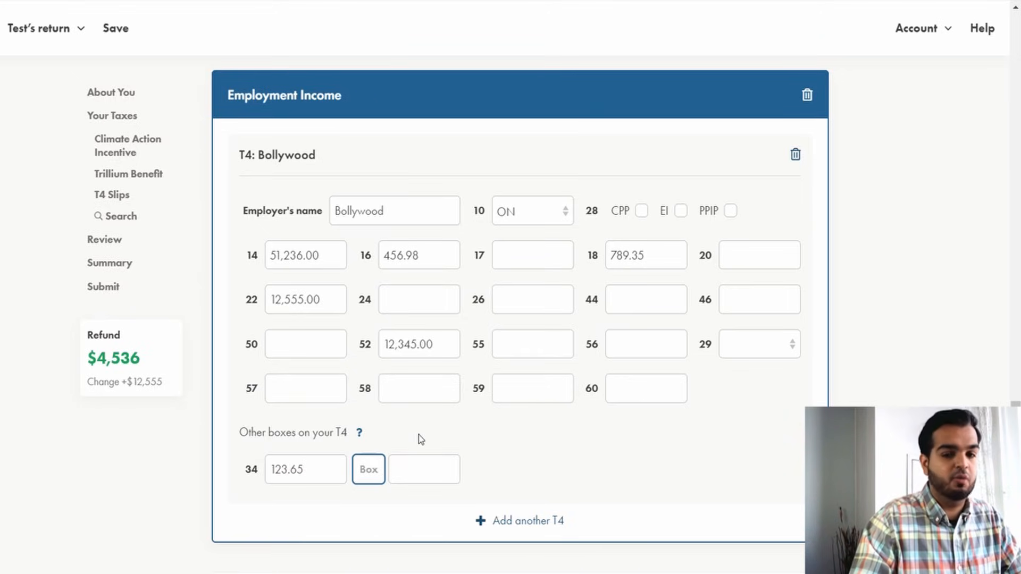
type("40")
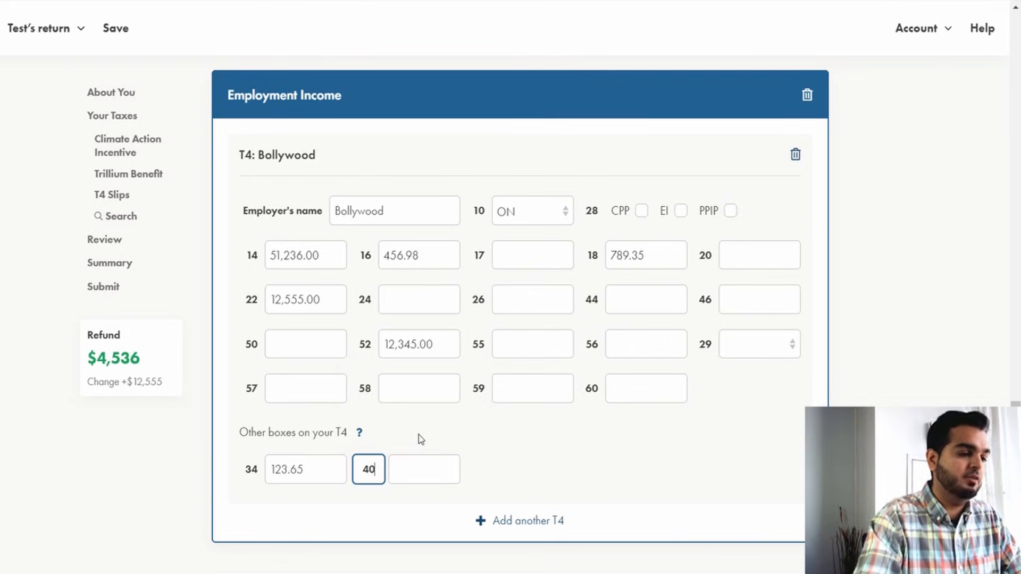
key("Tab")
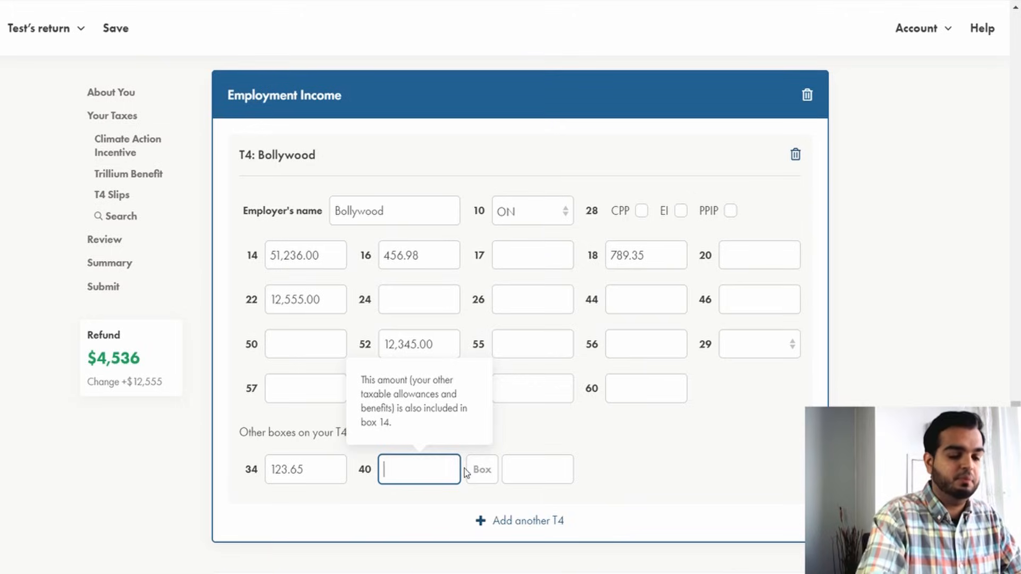
type("99.58")
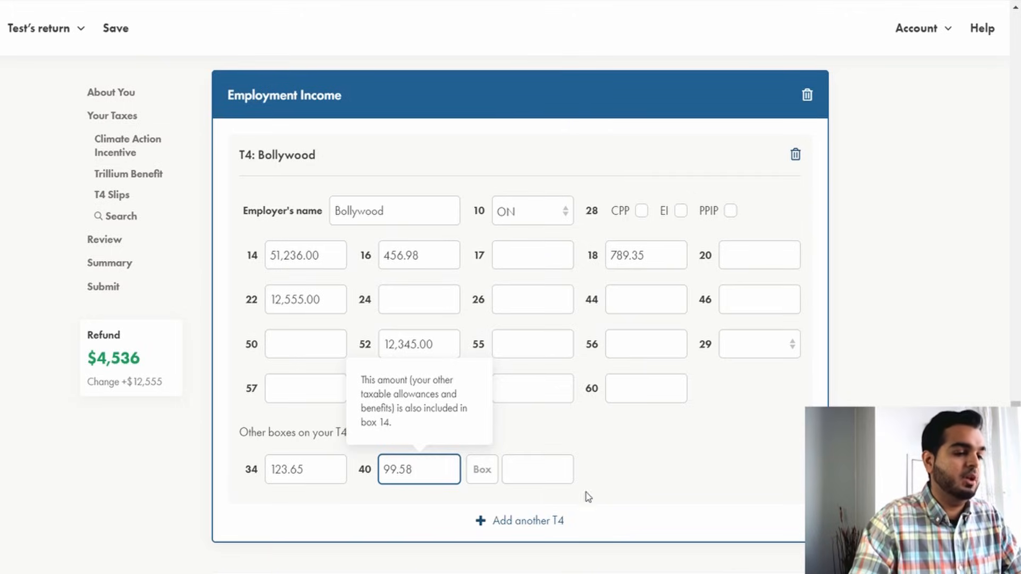
left_click(655, 480)
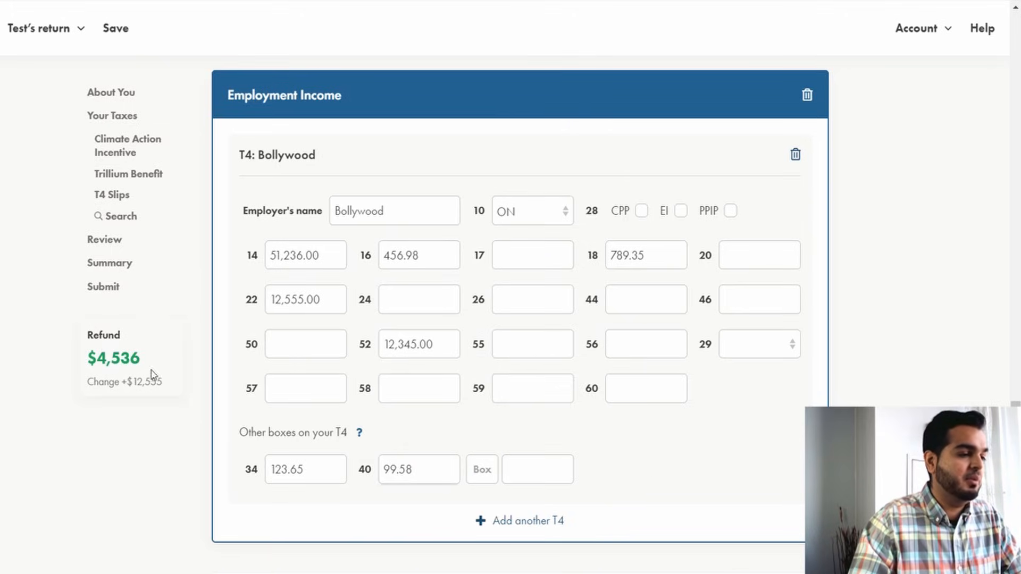
Try to clear the box 34 and box 40 amounts on the T4 slip.
left_click_drag(427, 472, 206, 477)
key("BackSpace")
key("BackSpace")
key("Delete")
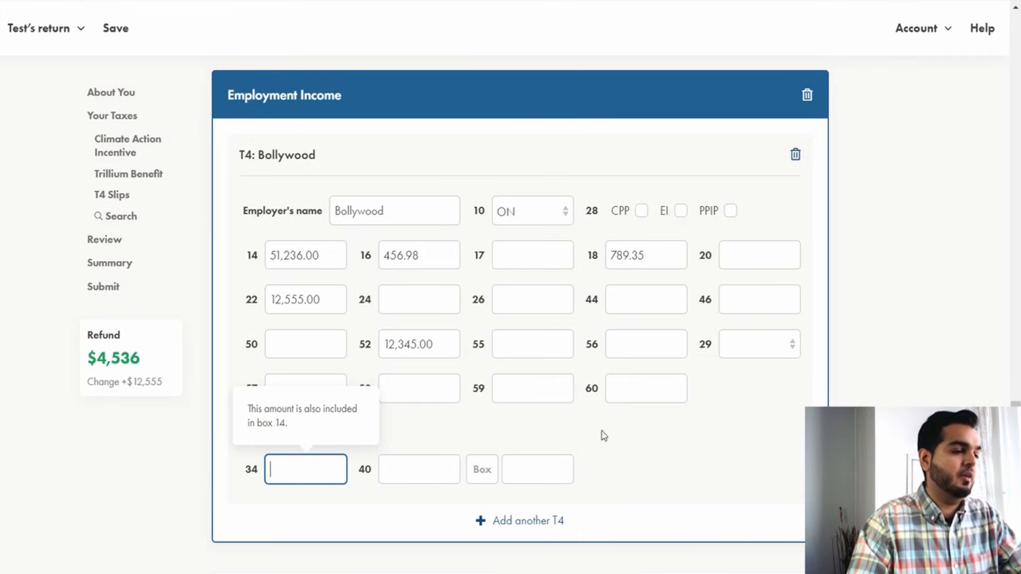
left_click(603, 435)
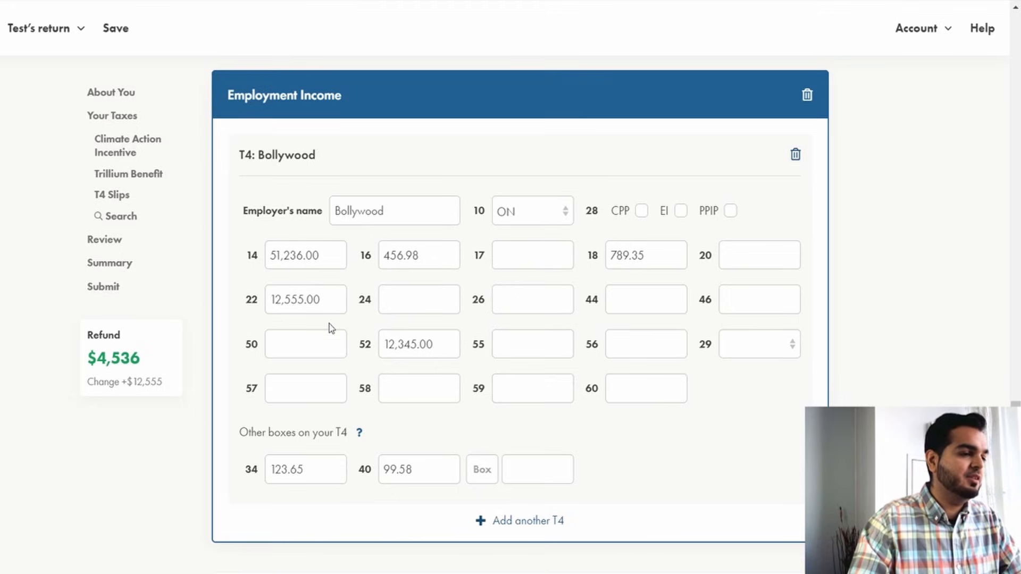
Clear the T4 box 14 employment income and review the warning on box 18.
left_click(327, 260)
left_click_drag(327, 260, 214, 273)
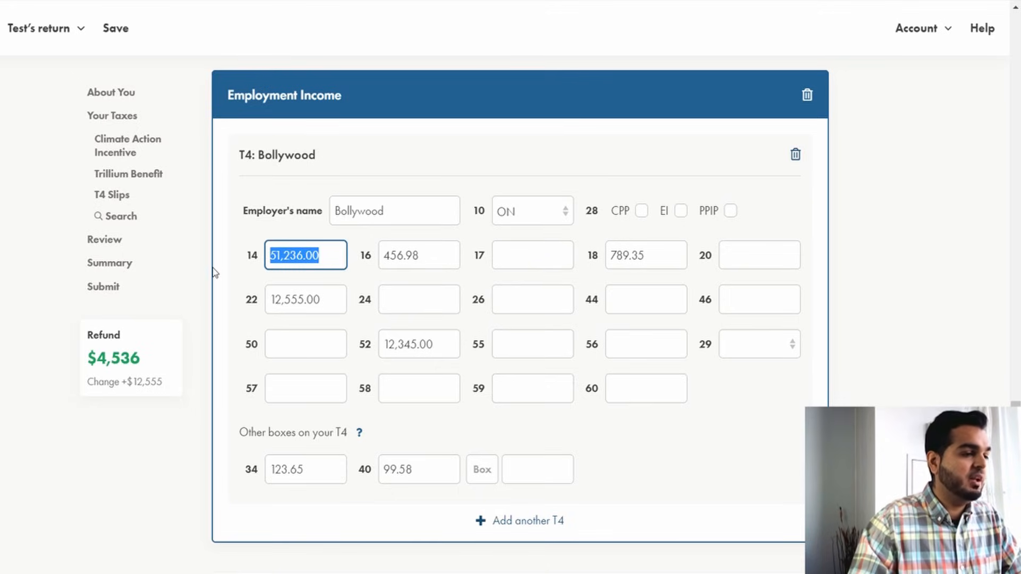
key("BackSpace")
left_click(293, 342)
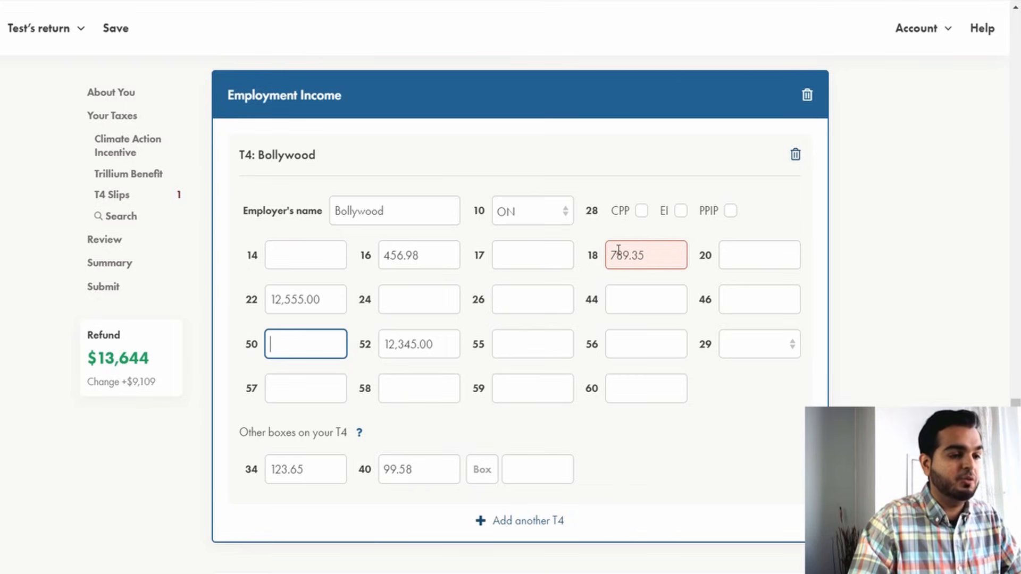
left_click(684, 267)
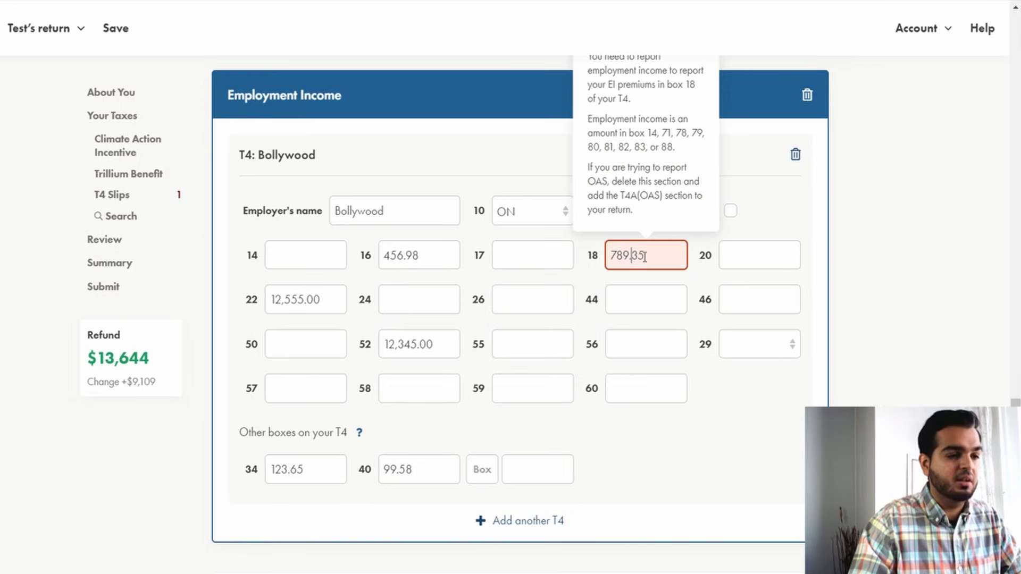
scroll(617, 176, "up", 2)
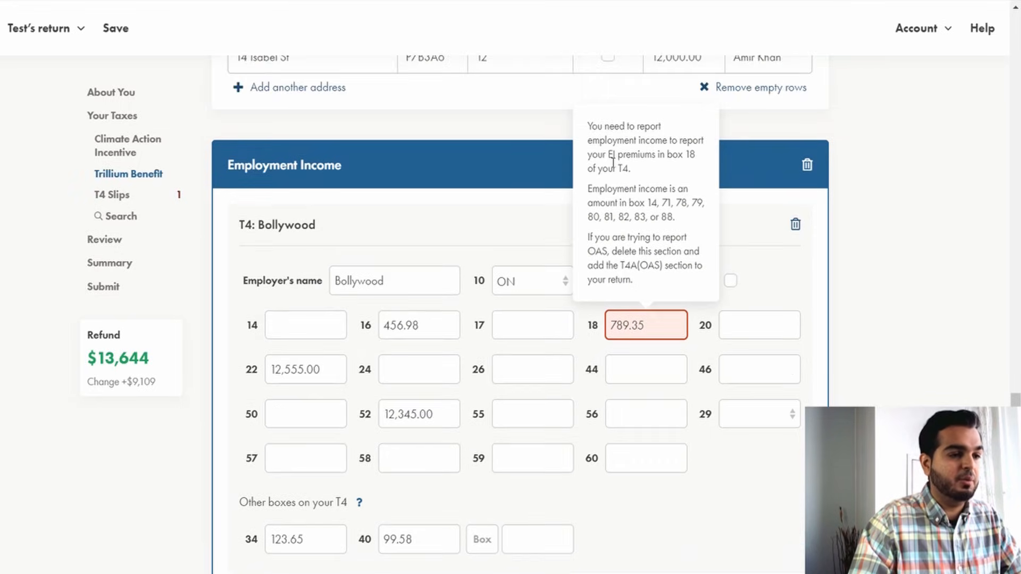
Re-enter 51,236.00 as the T4 box 14 employment income.
left_click(296, 337)
type("51,236.00")
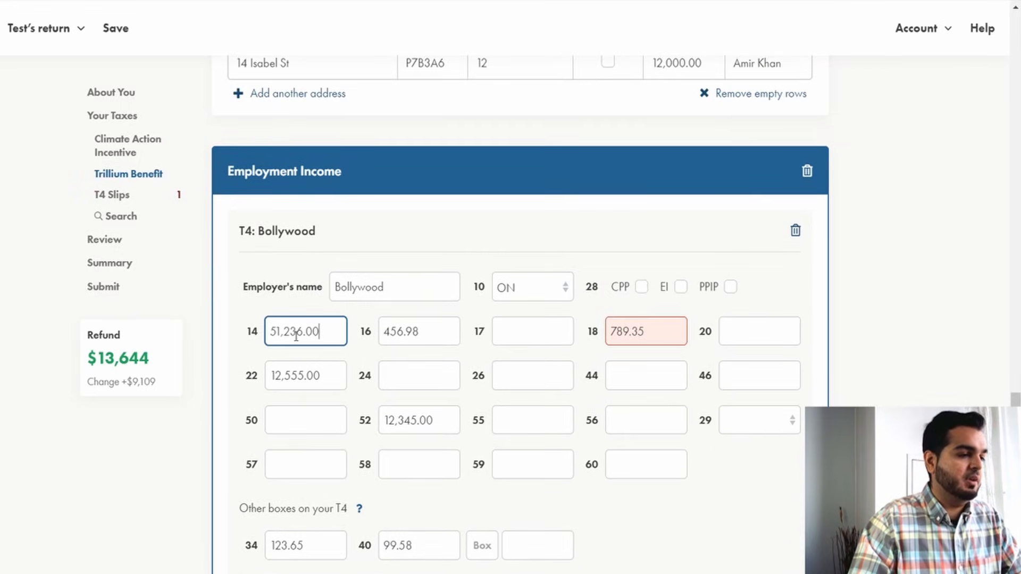
left_click(657, 371)
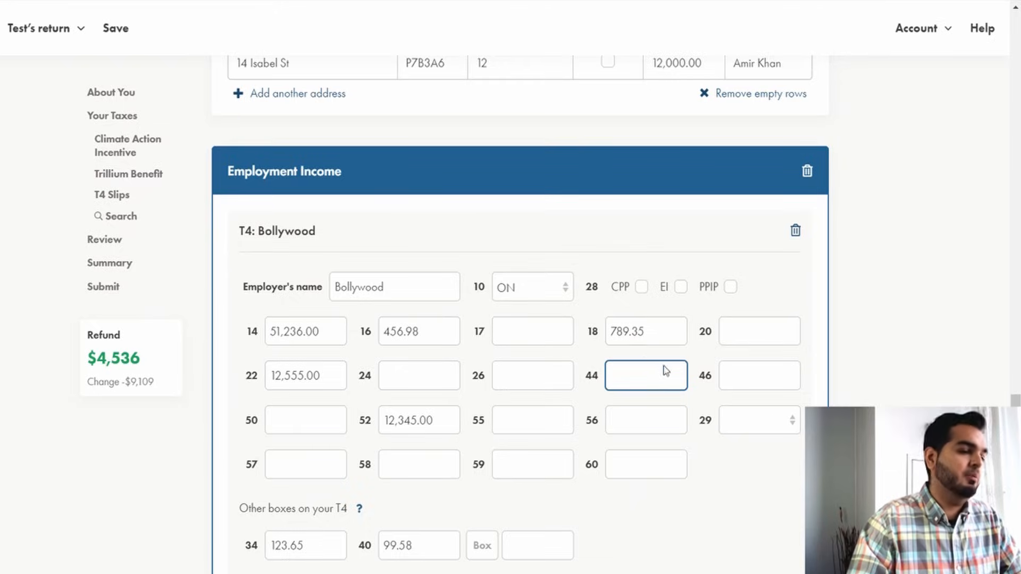
Search the return for t4 and add a T4E Employment Insurance Benefits slip.
scroll(547, 285, "down", 6)
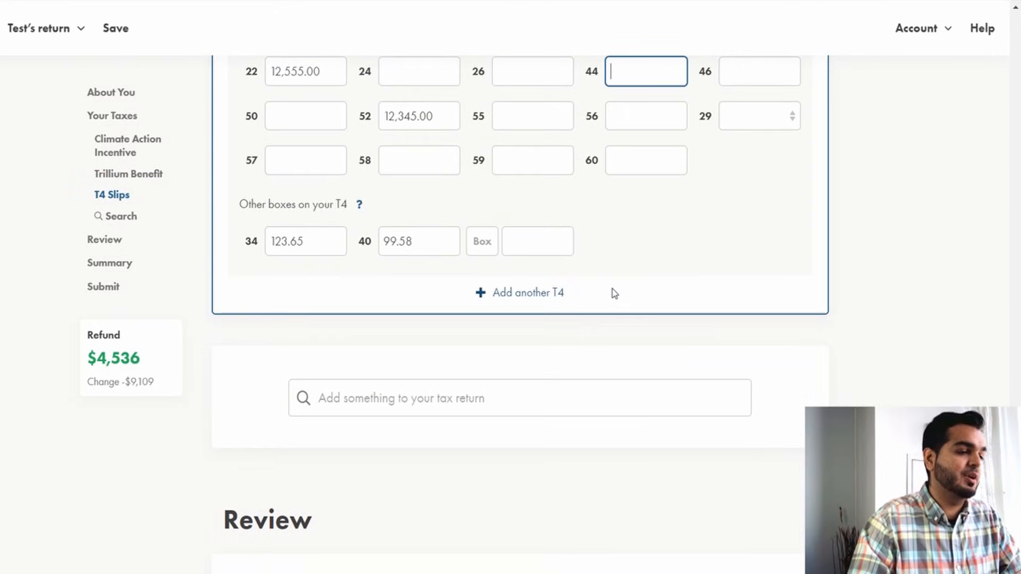
scroll(614, 293, "down", 1)
left_click(484, 344)
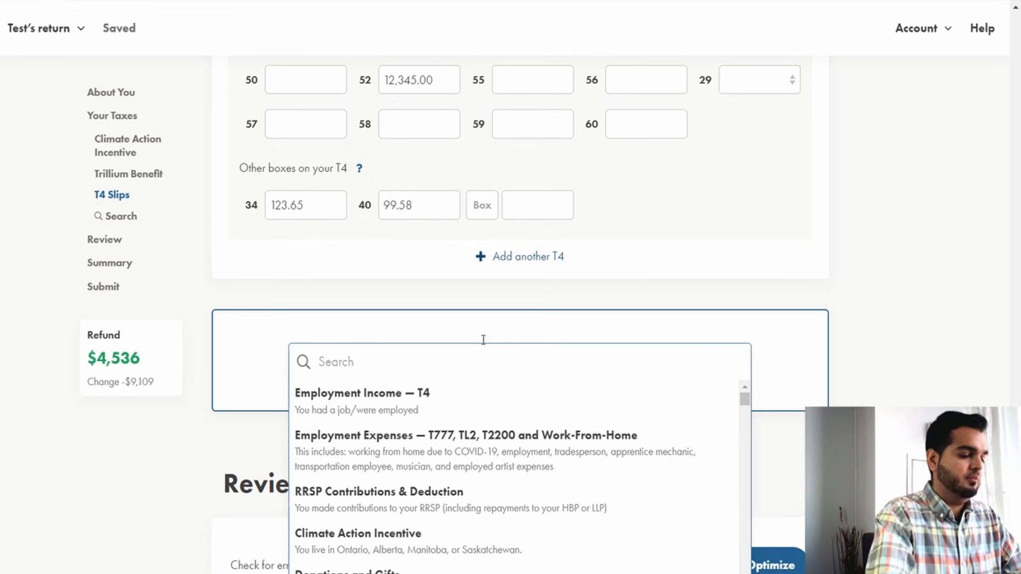
type("t4")
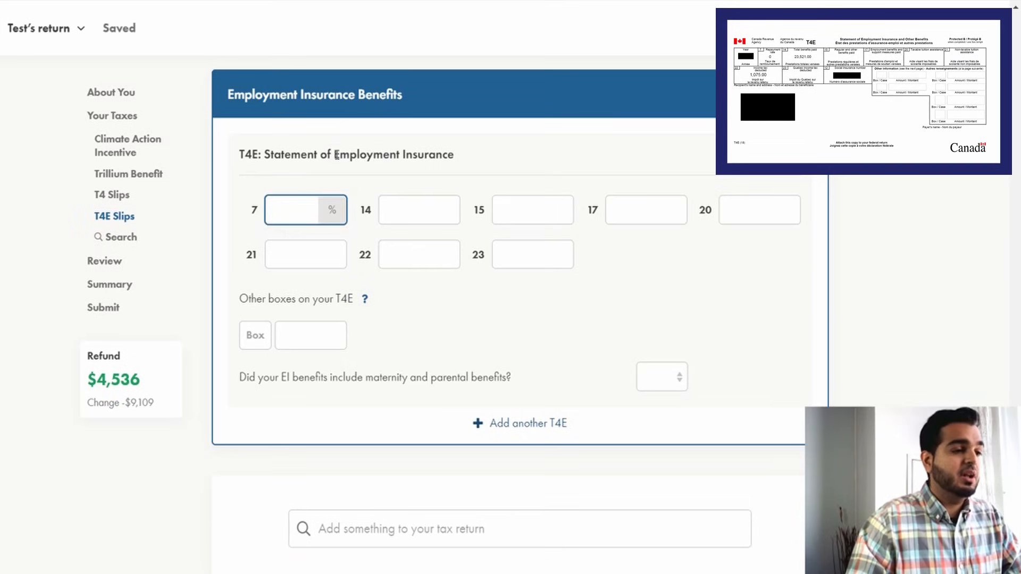
left_click_drag(332, 154, 448, 153)
left_click(448, 153)
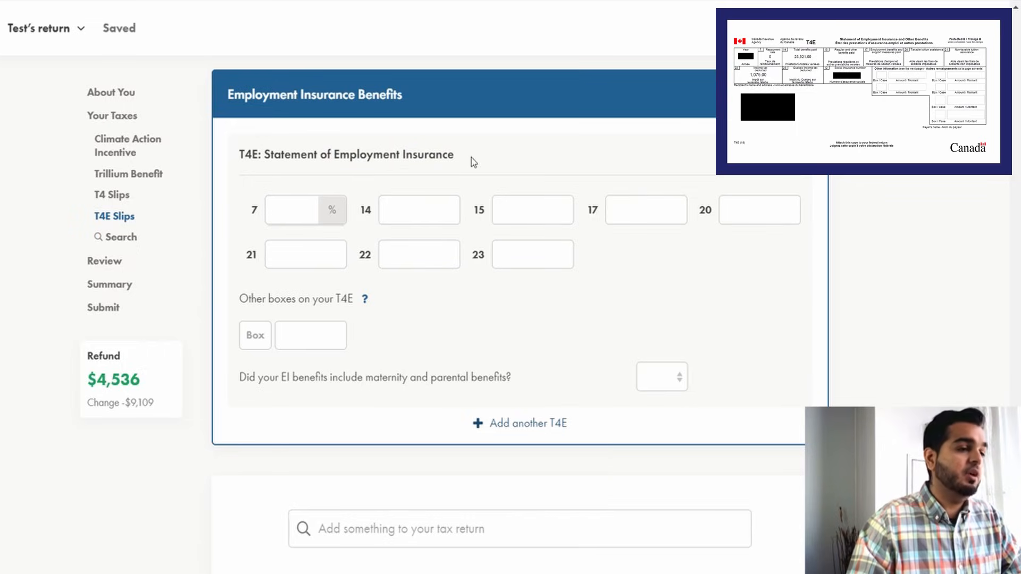
Enter 23,521 in box 14 of the T4E slip.
left_click_drag(239, 154, 261, 154)
left_click(484, 165)
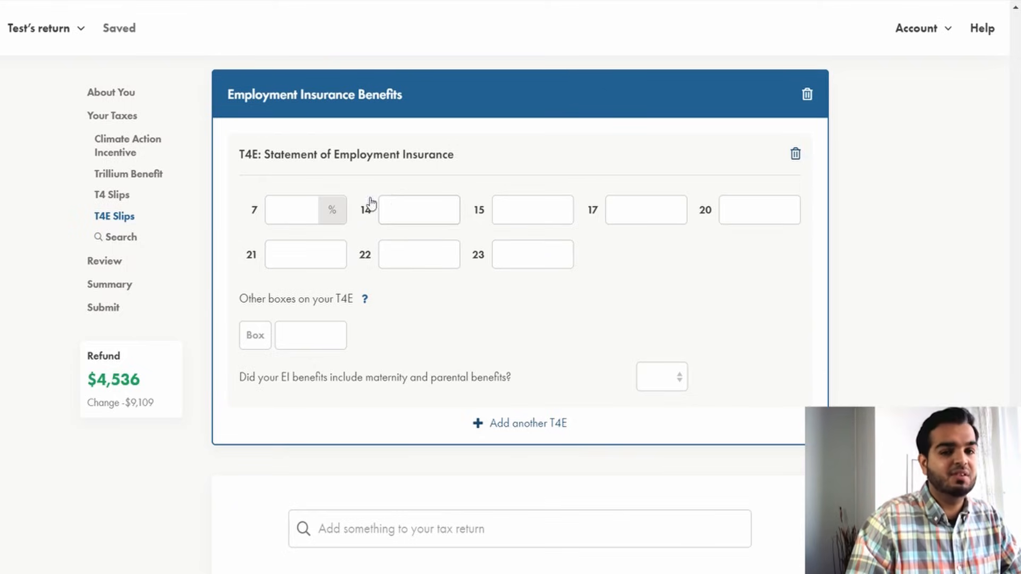
left_click(403, 214)
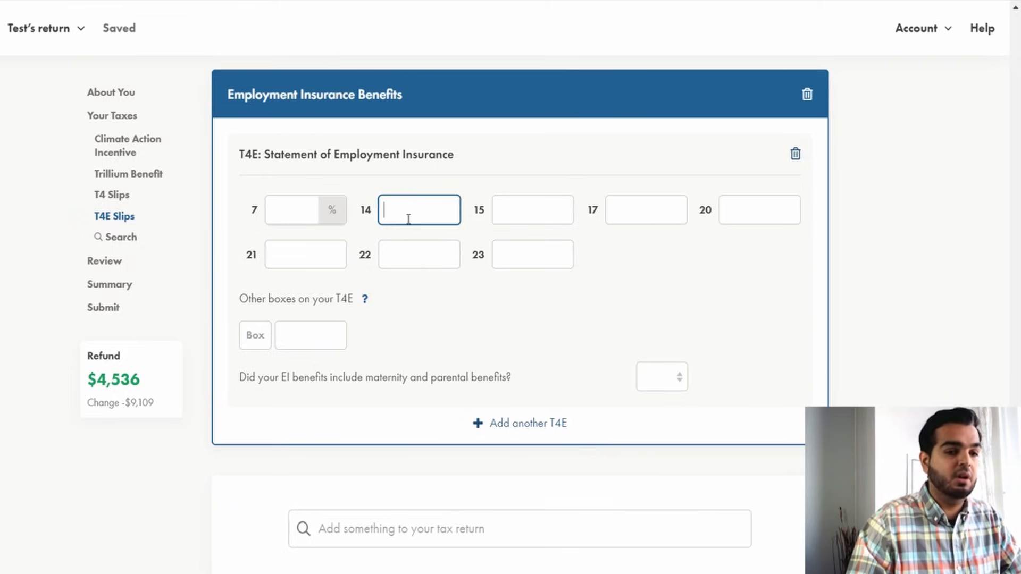
type("23,521")
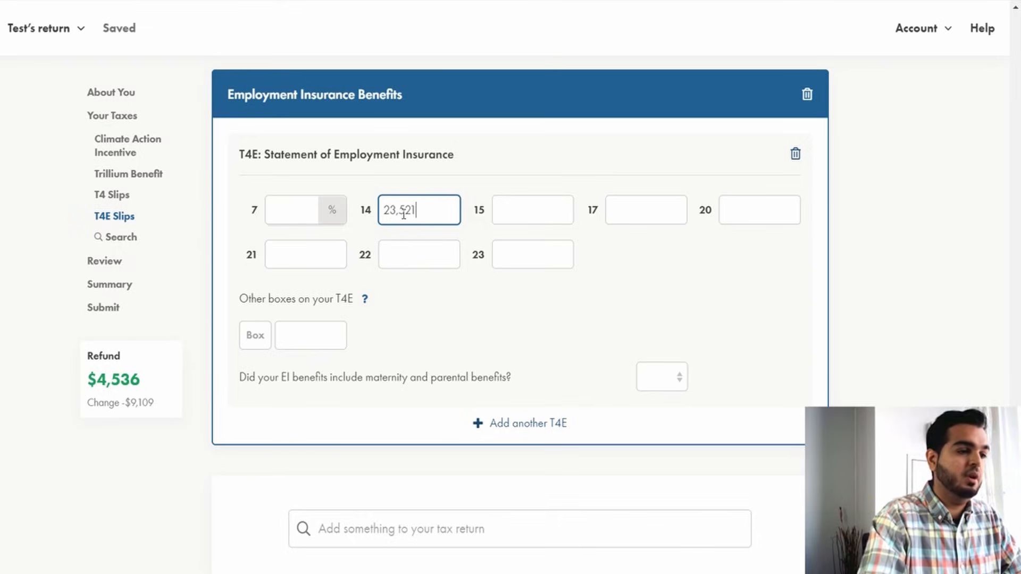
left_click(465, 317)
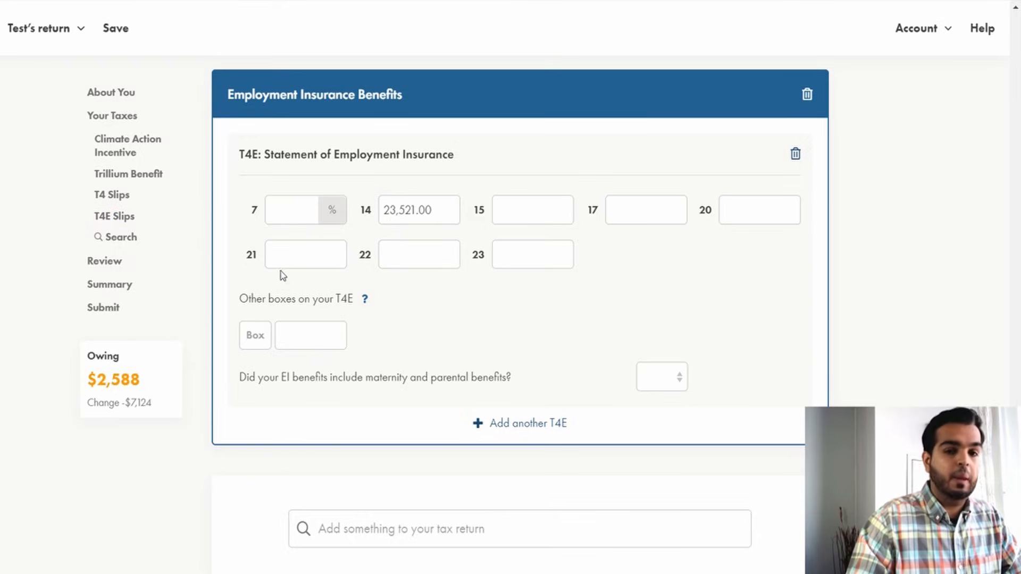
Enter 1,075 in box 22 of the T4E slip.
left_click(392, 258)
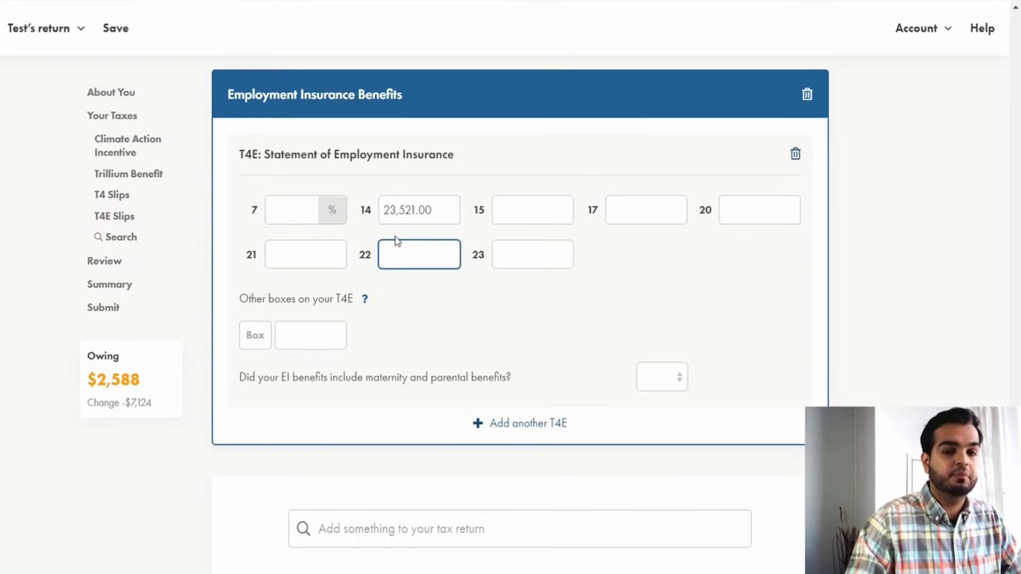
type("1,075")
left_click(273, 333)
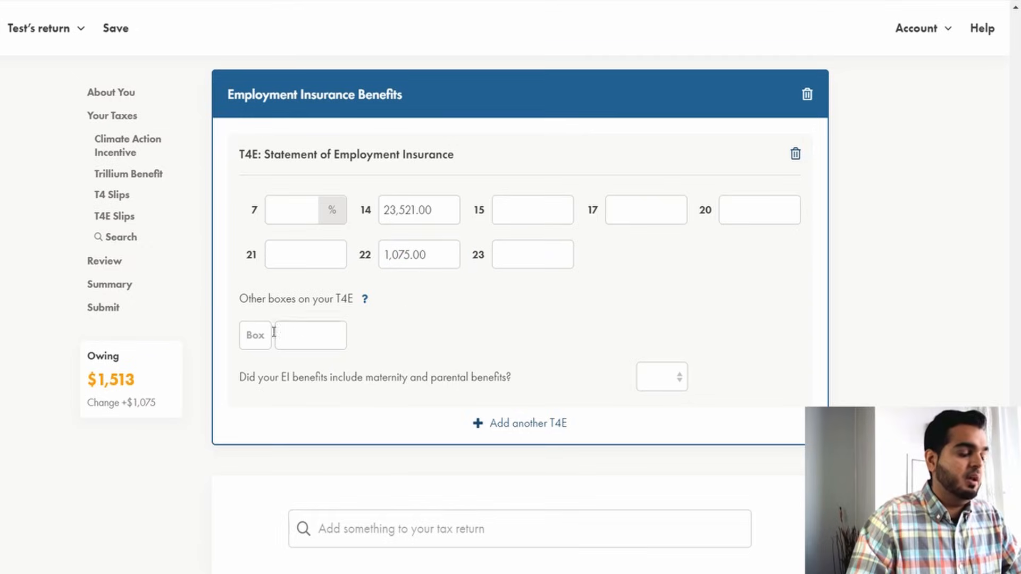
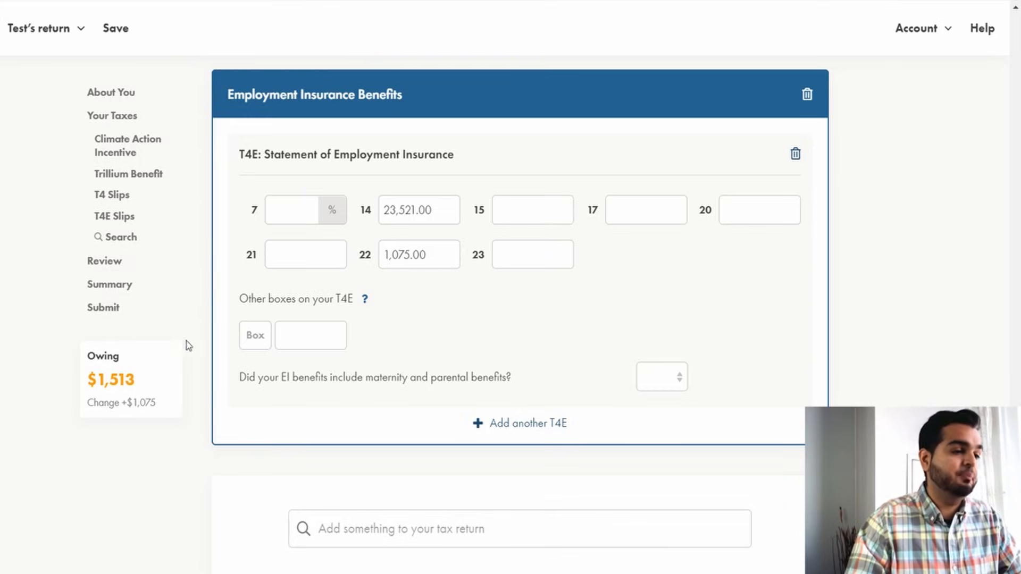
Answer No to whether the EI benefits included maternity and parental benefits.
left_click_drag(427, 256, 375, 261)
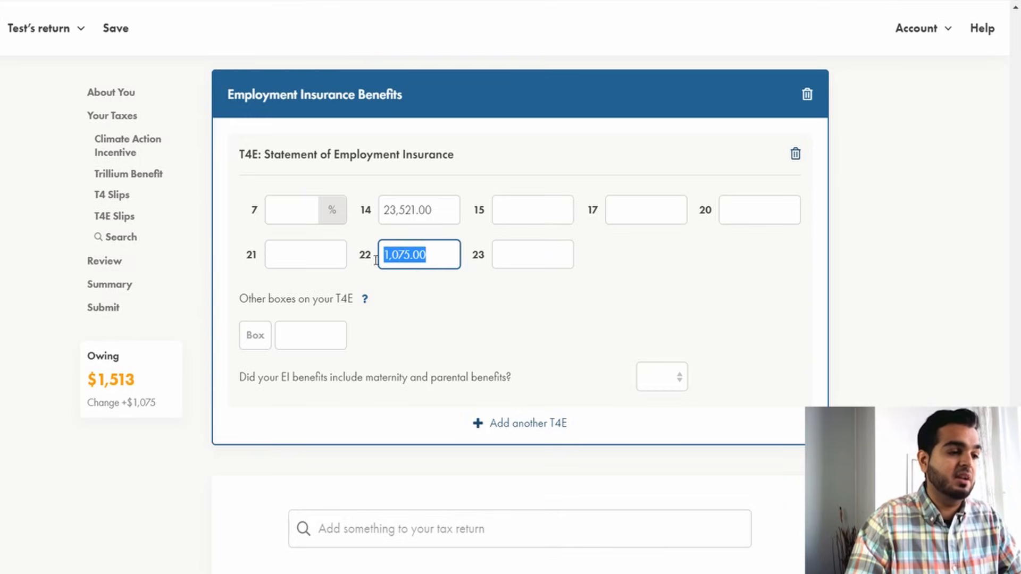
left_click(431, 310)
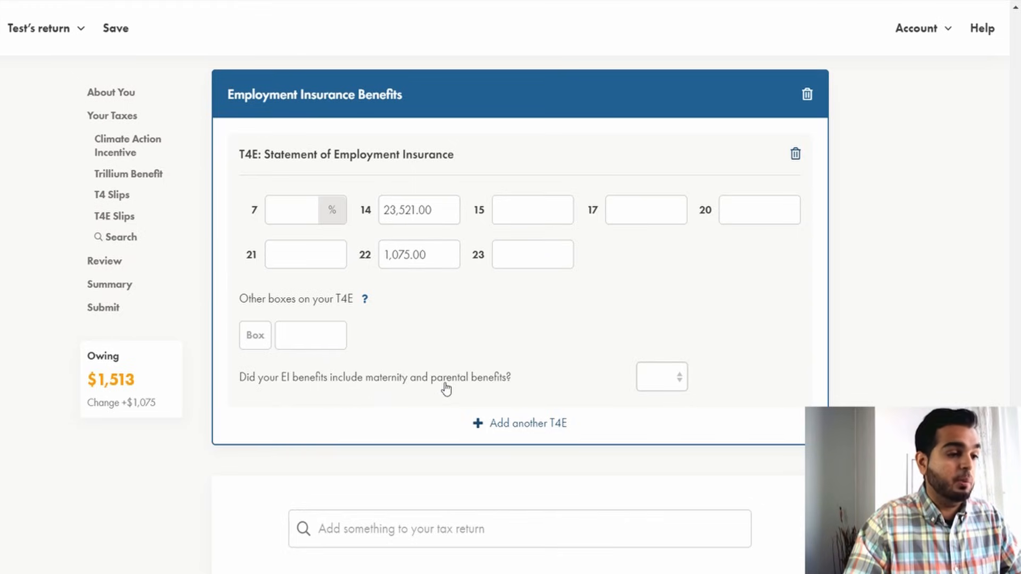
left_click(656, 380)
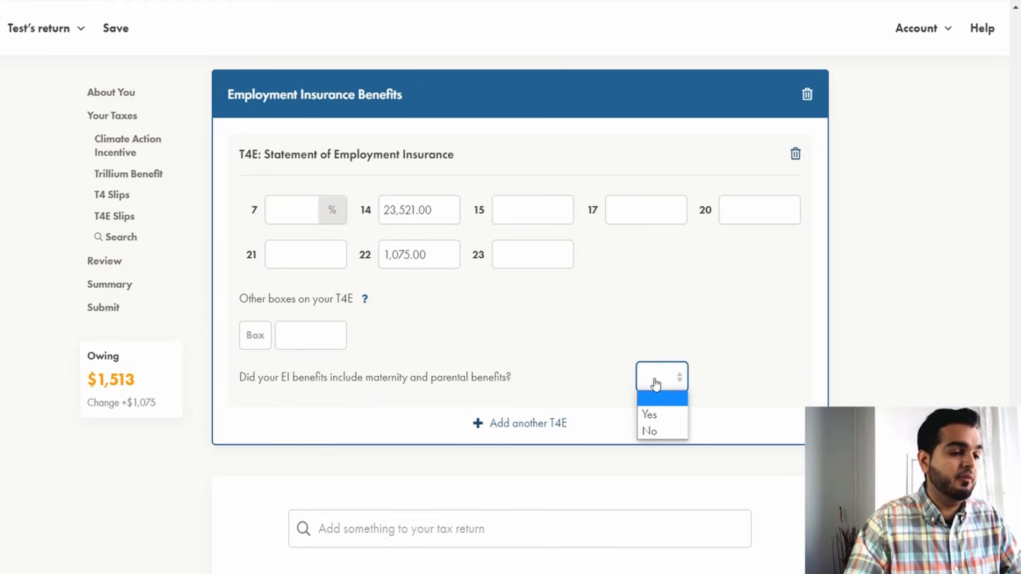
left_click(660, 429)
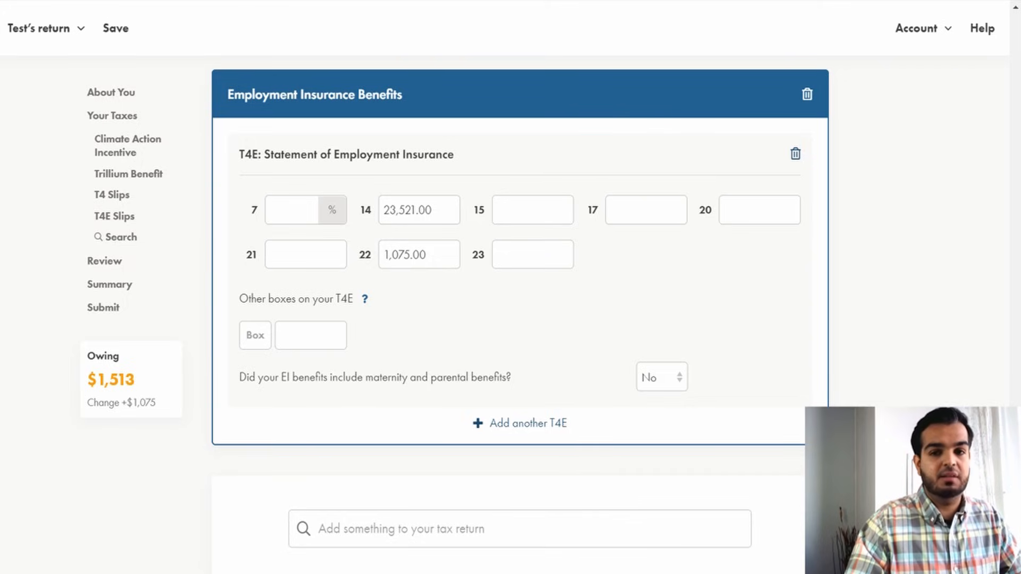
Search the return for t5 and add a T5 Statement of Investment Income slip.
scroll(420, 304, "down", 4)
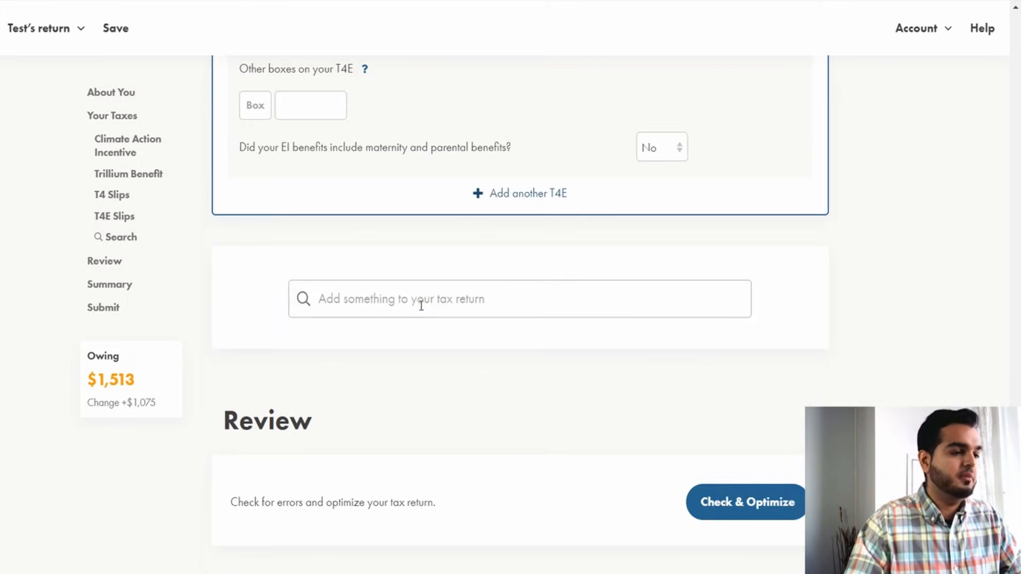
left_click(419, 303)
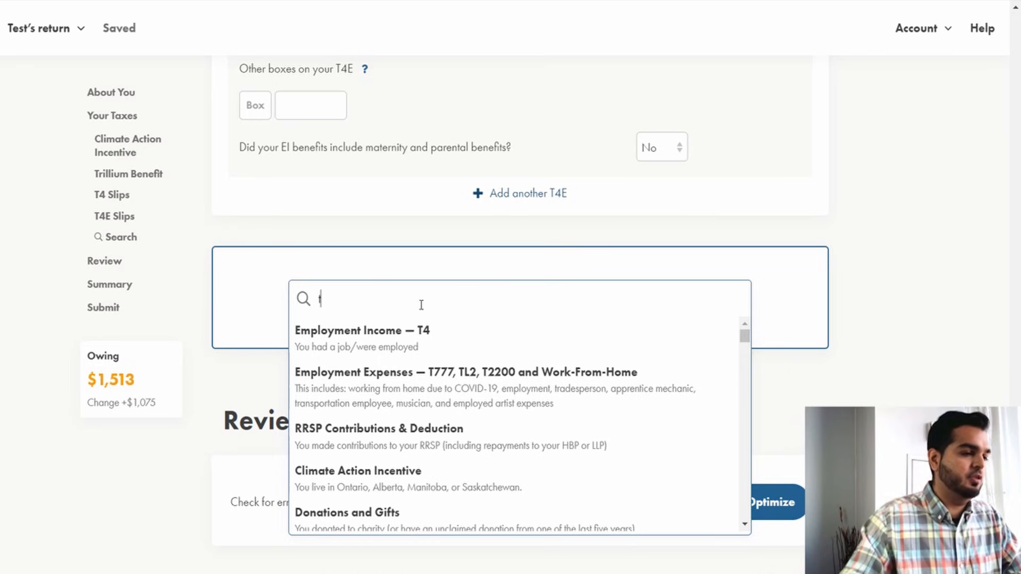
type("t5")
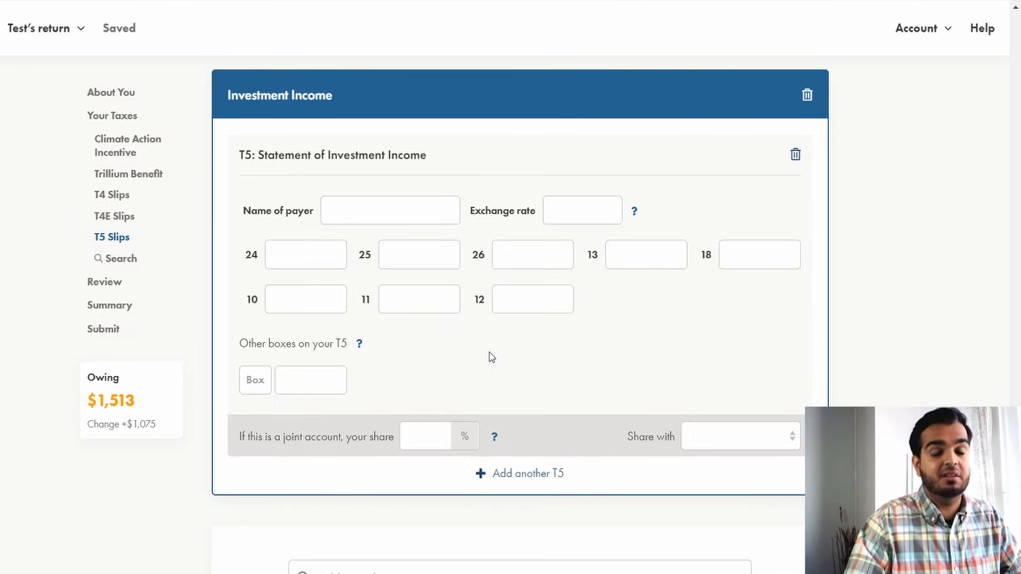
Enter RBC as the name of payer and 77.99 in box 13 of the T5 slip.
left_click(365, 217)
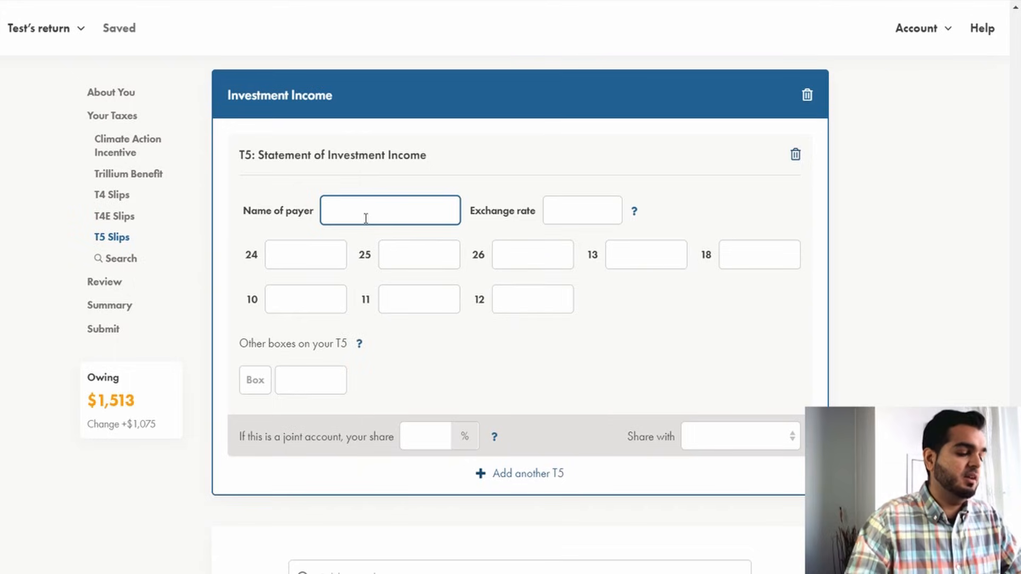
type("RBC")
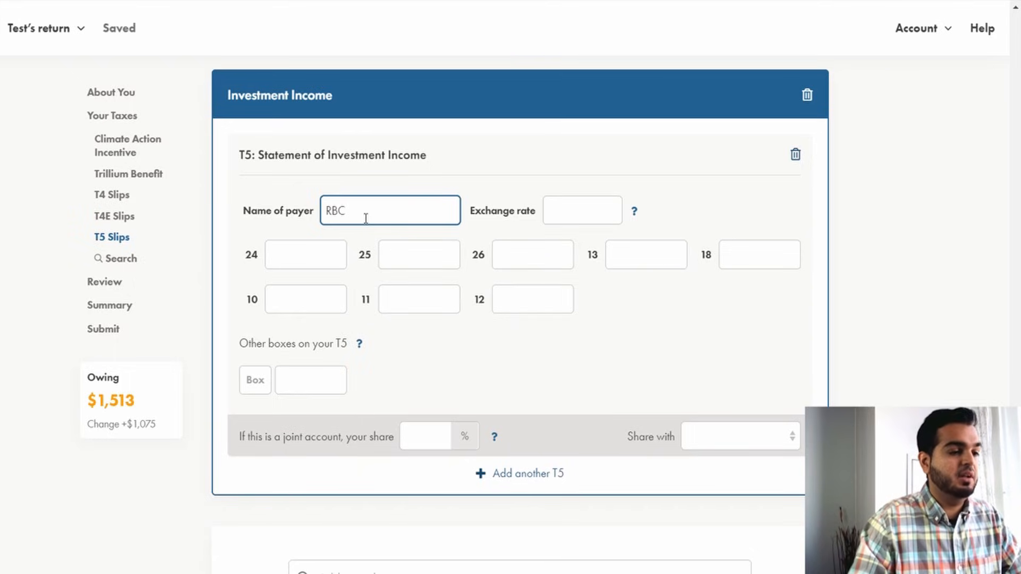
left_click(631, 252)
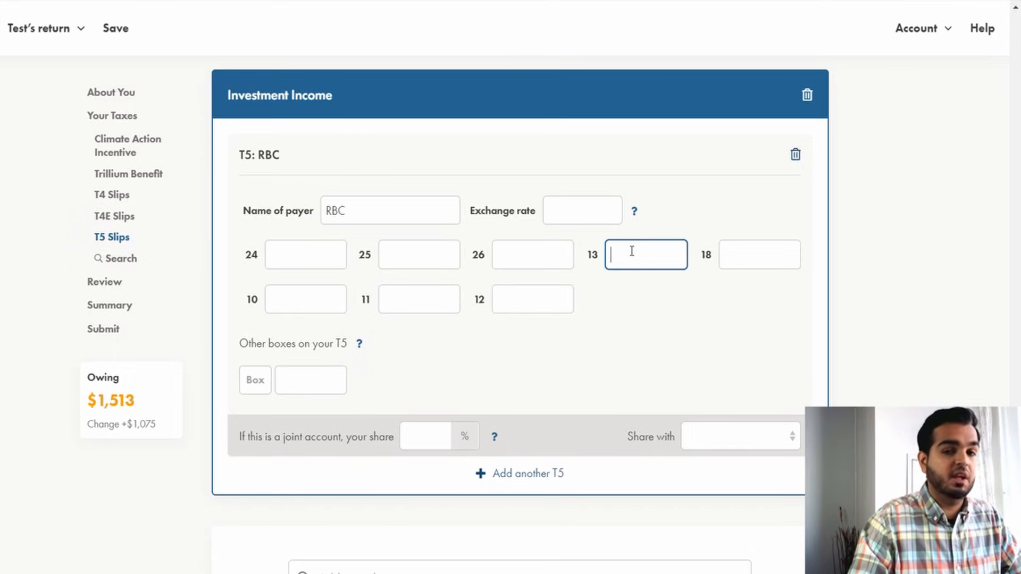
type("77.99")
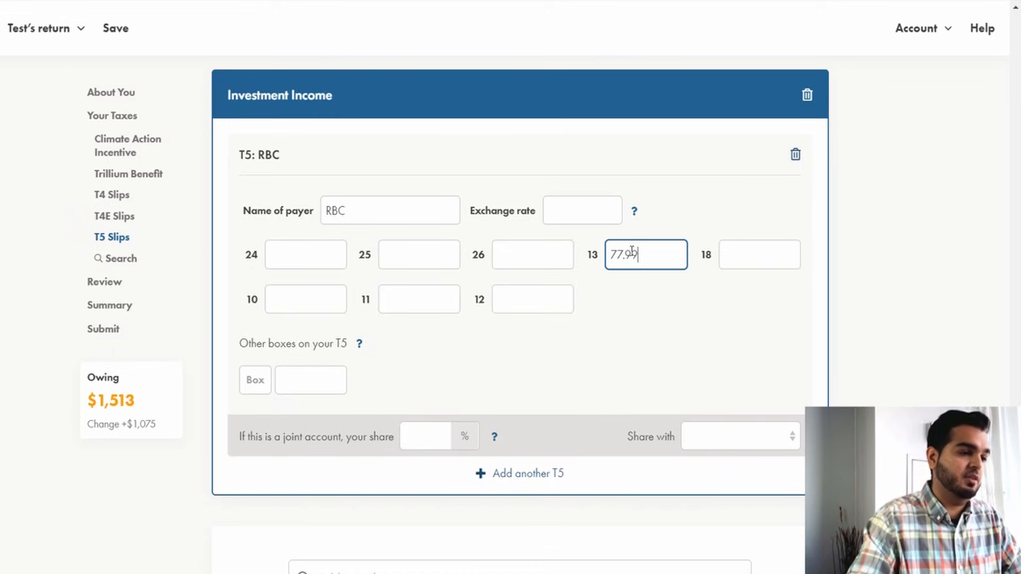
left_click(626, 333)
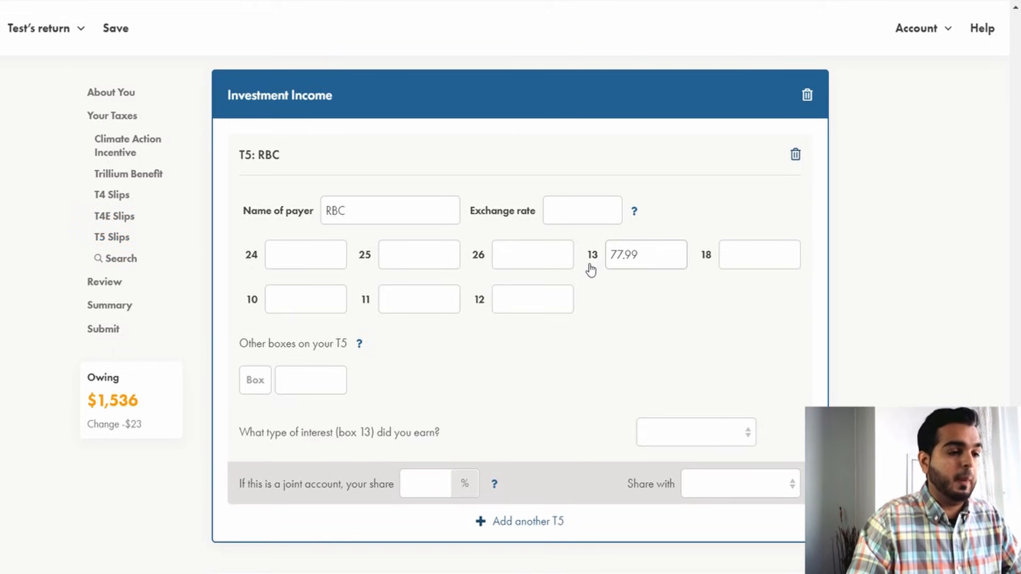
Set the type of box 13 interest earned to Bank.
mouse_move(590, 269)
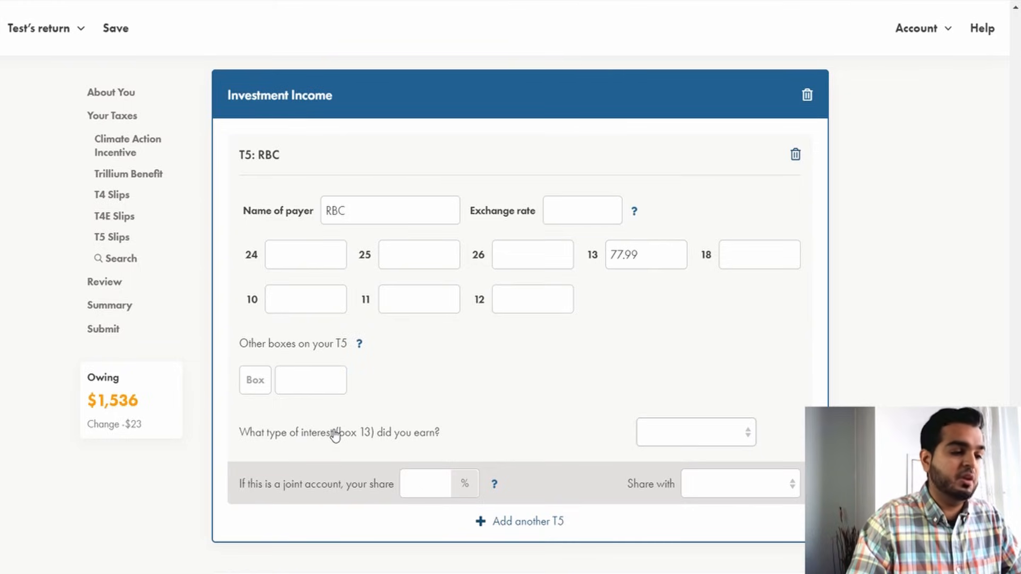
left_click(651, 434)
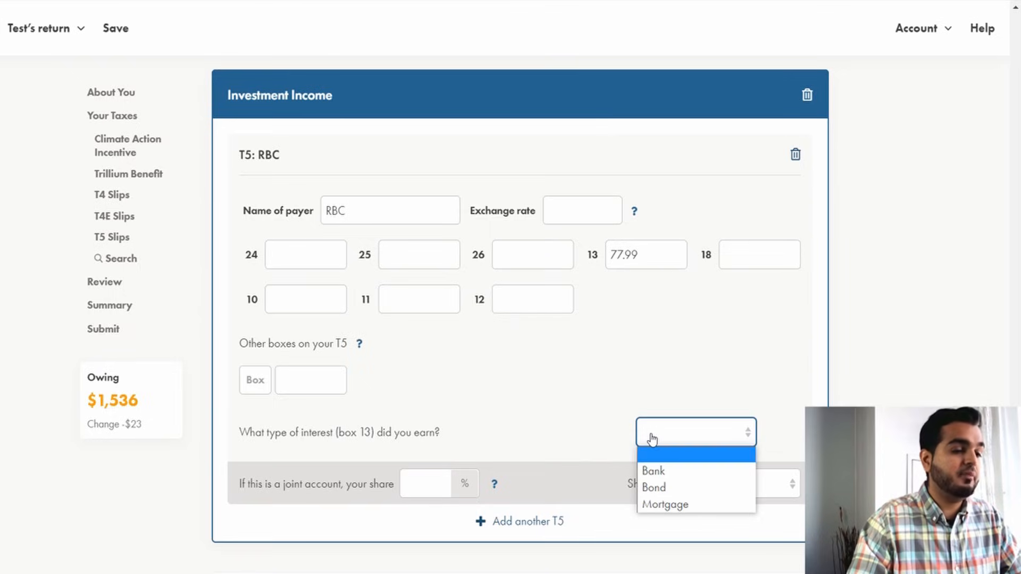
left_click(653, 470)
key("Tab")
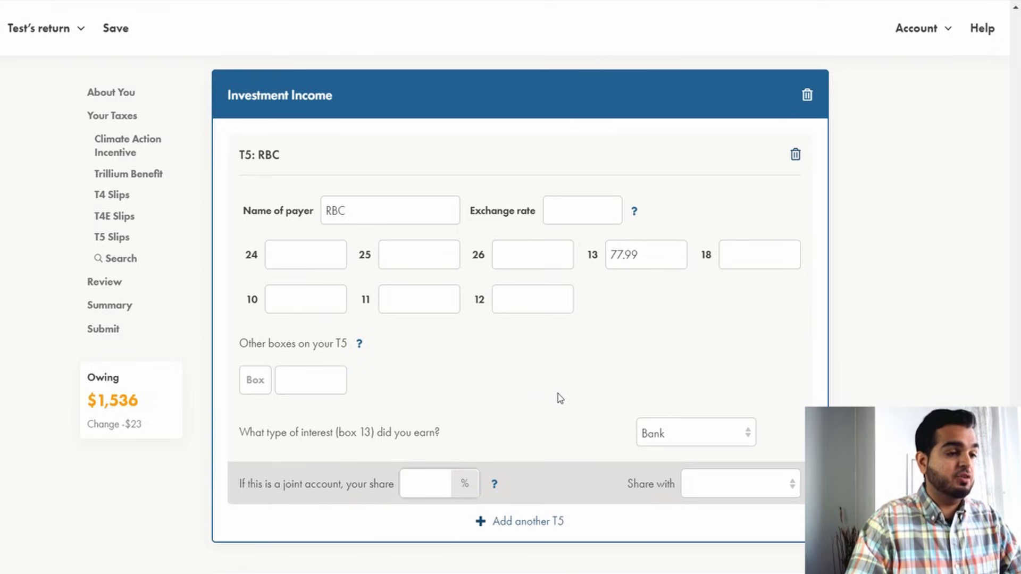
left_click(425, 484)
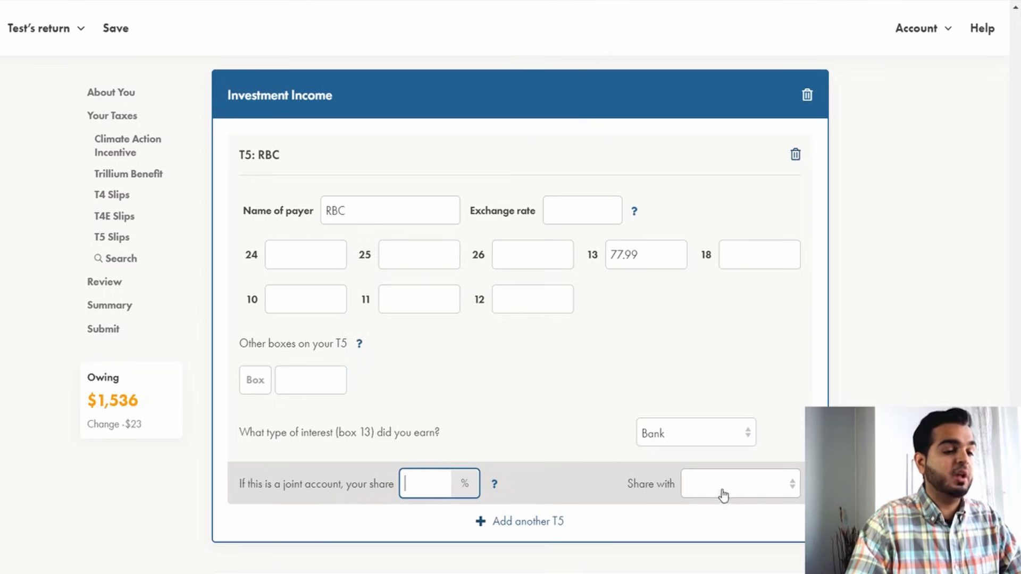
left_click(537, 388)
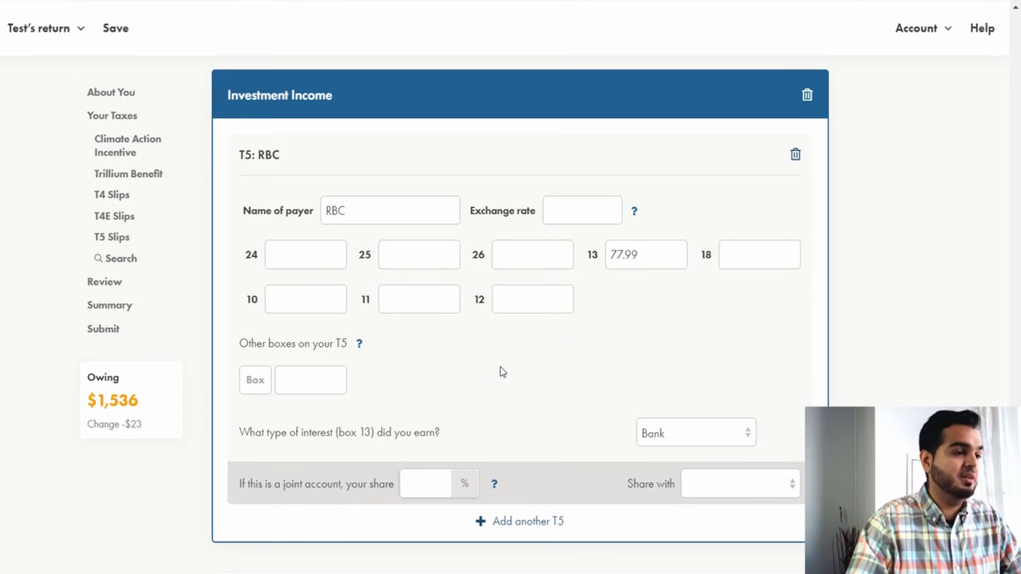
scroll(524, 359, "down", 4)
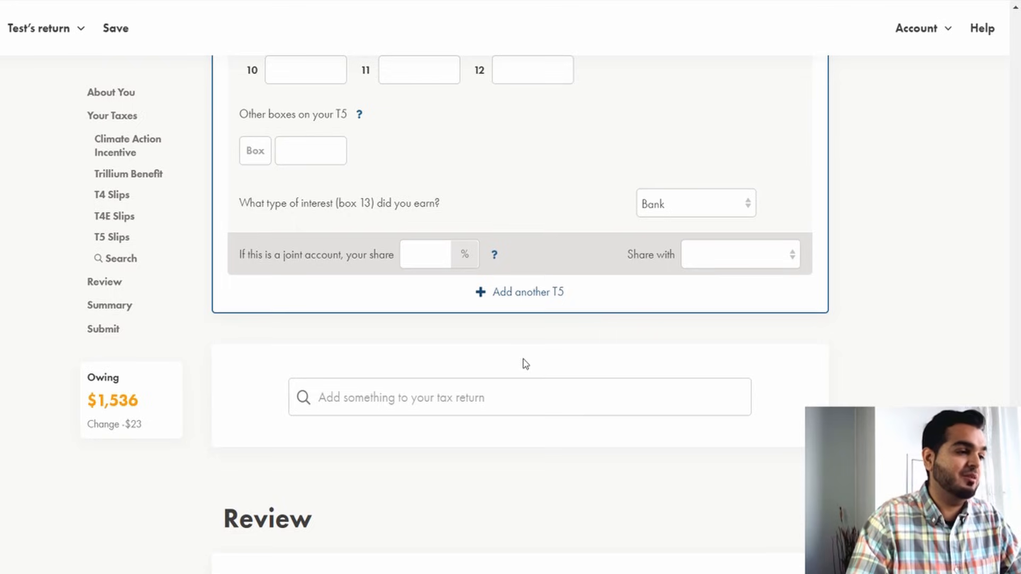
scroll(525, 364, "up", 1)
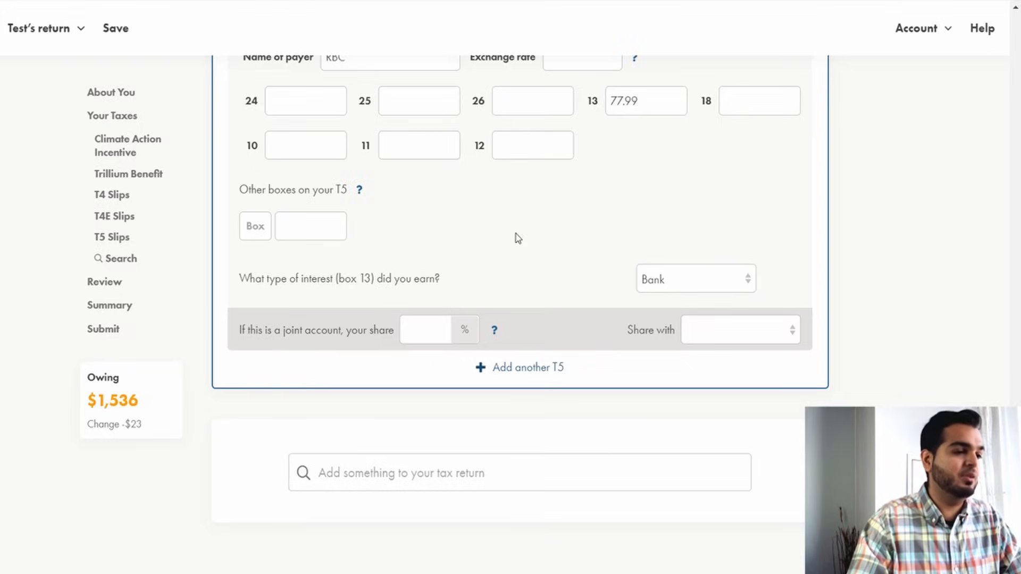
scroll(519, 261, "down", 1)
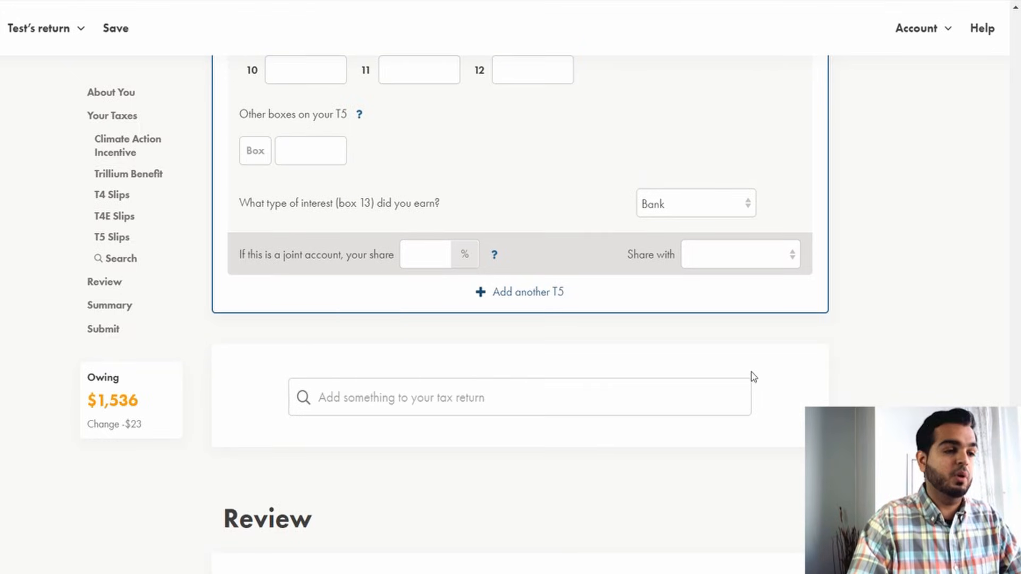
Search the return for t2202 and add the Tuition and Education Amounts section.
left_click(488, 395)
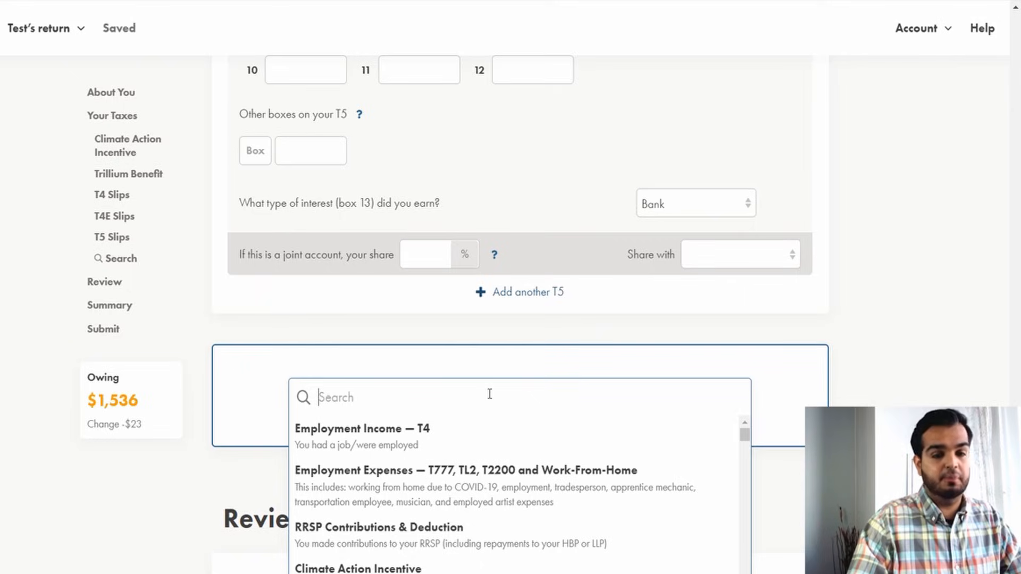
type("t")
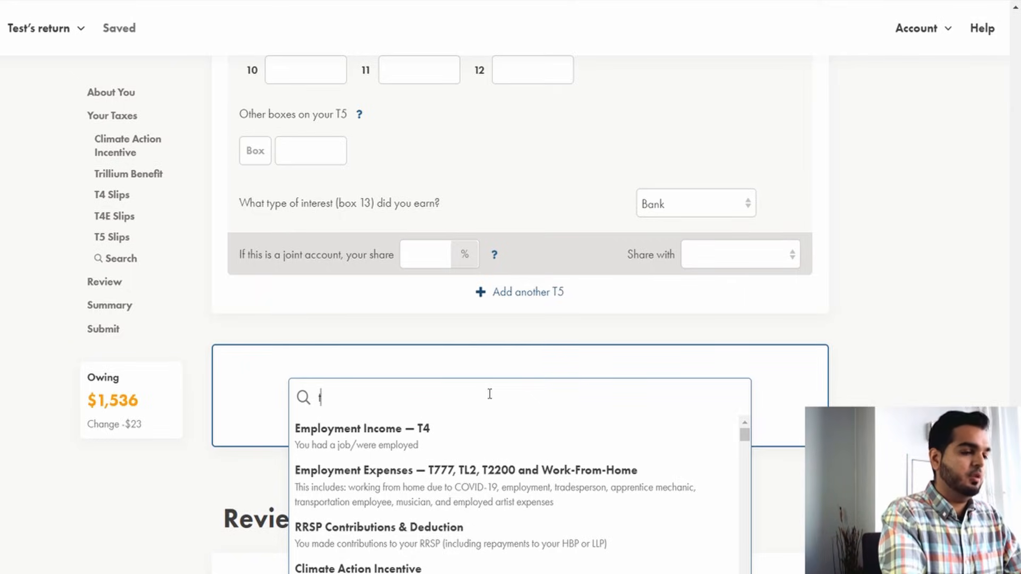
type("2202")
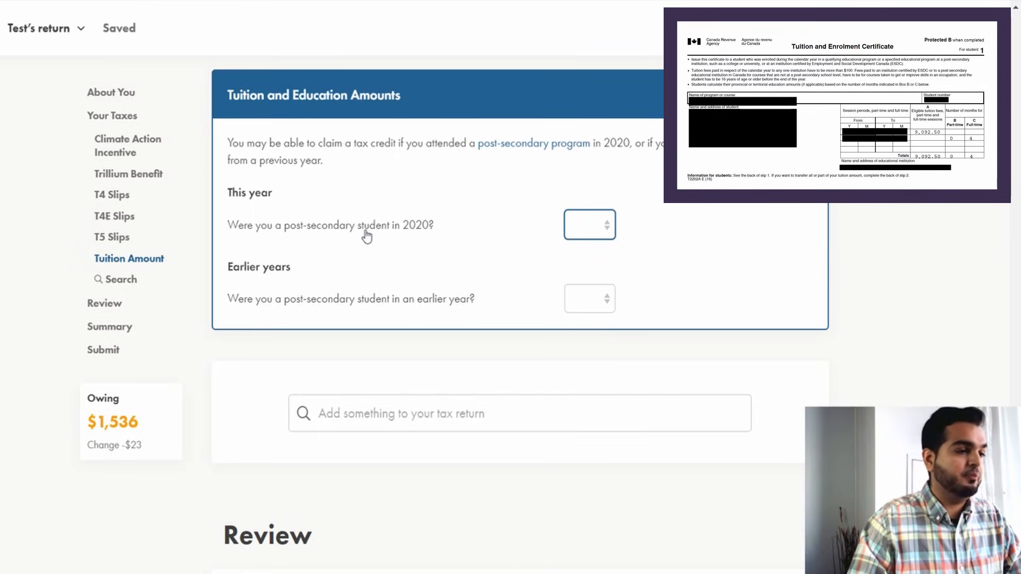
Answer Yes to being a post-secondary student in 2020.
left_click(593, 231)
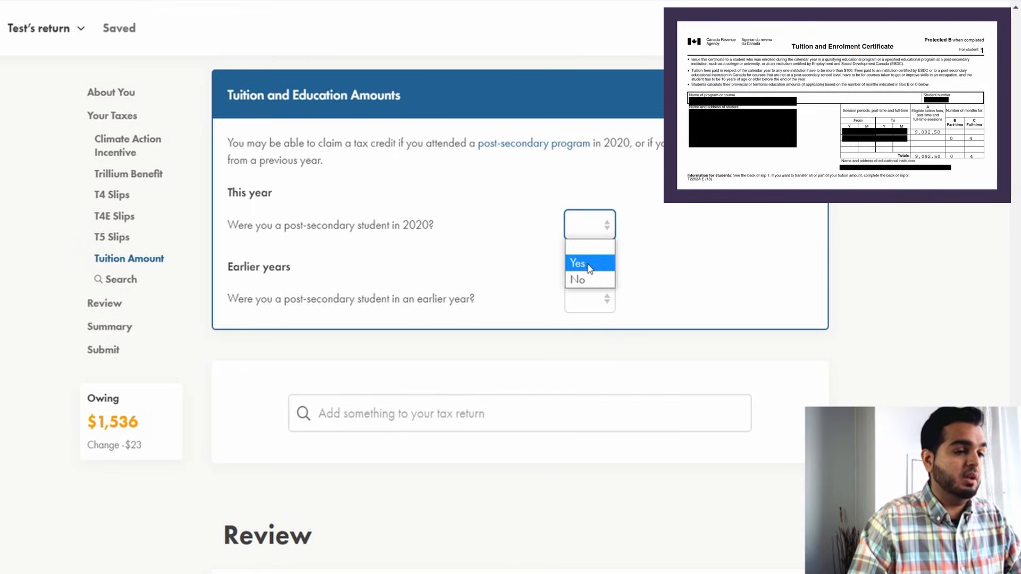
left_click(582, 264)
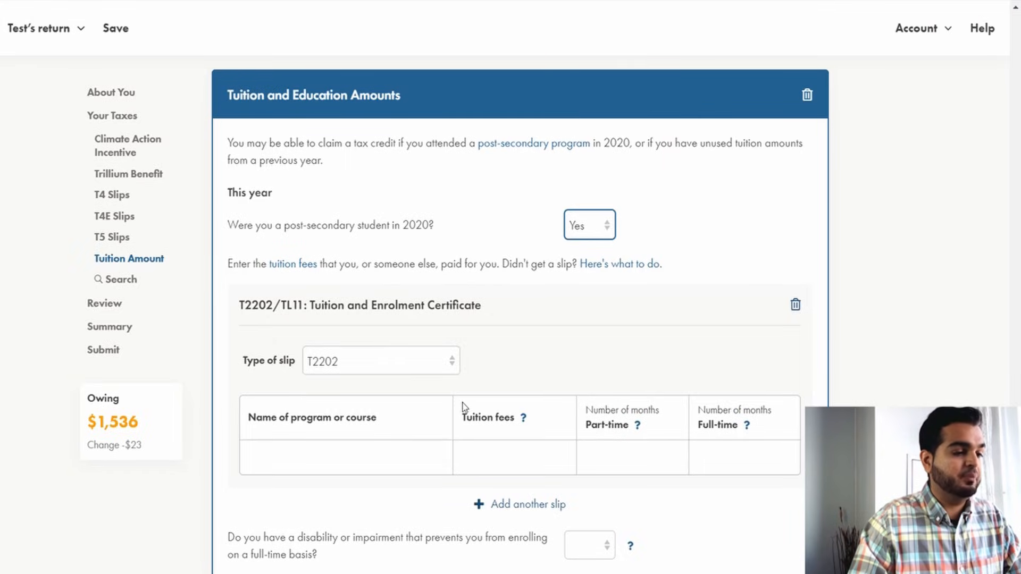
Fill the T2202 slip row with program MBA, tuition fees 9,092.50 and 4 full-time months.
left_click(352, 456)
left_click(492, 449)
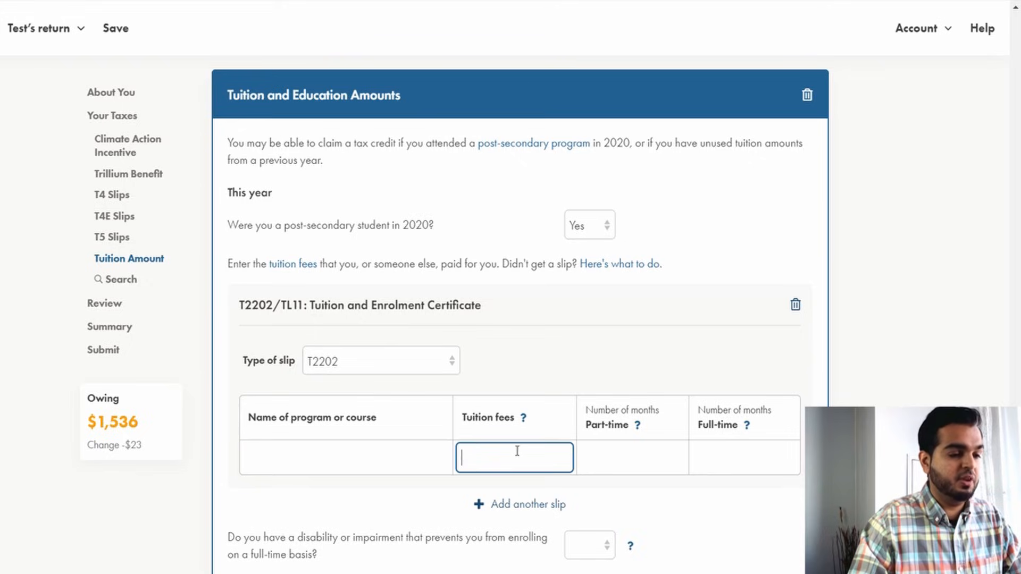
left_click(616, 458)
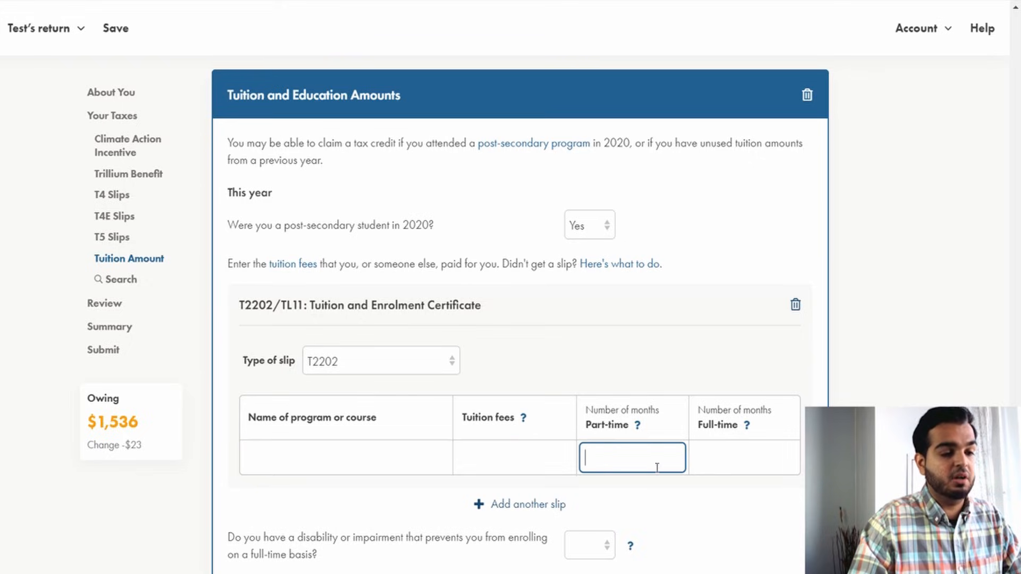
left_click(750, 456)
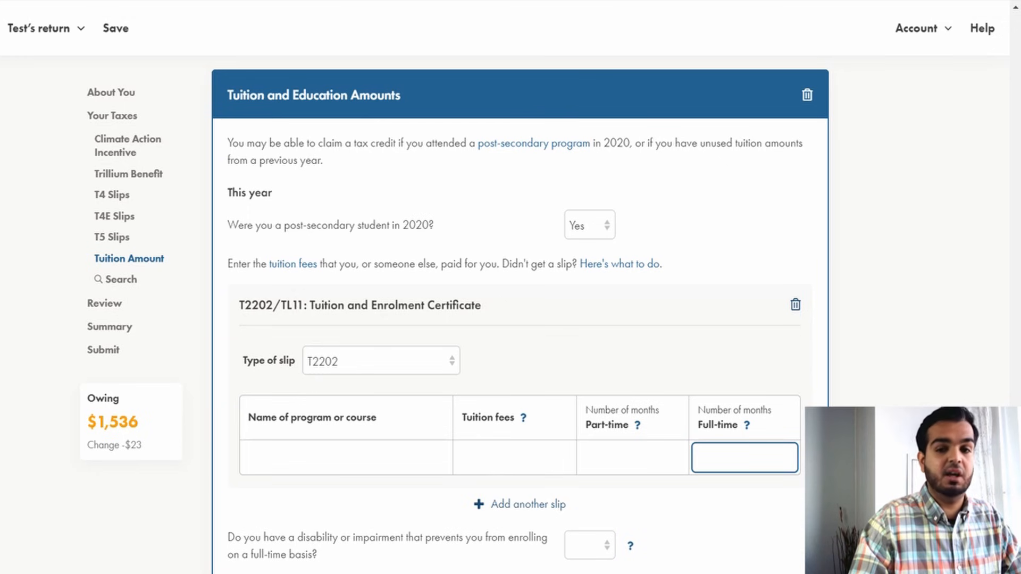
key("Tab")
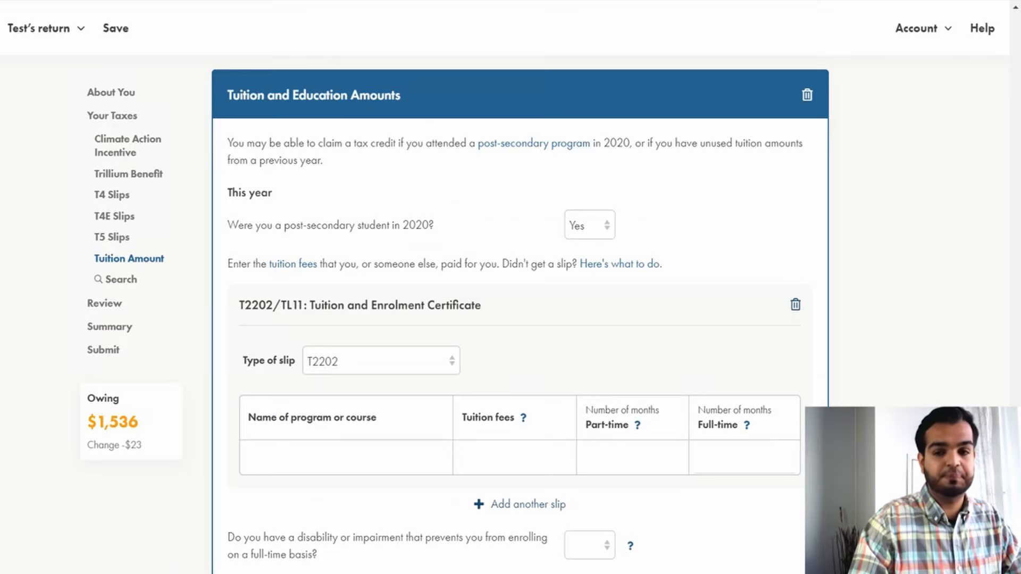
left_click(383, 455)
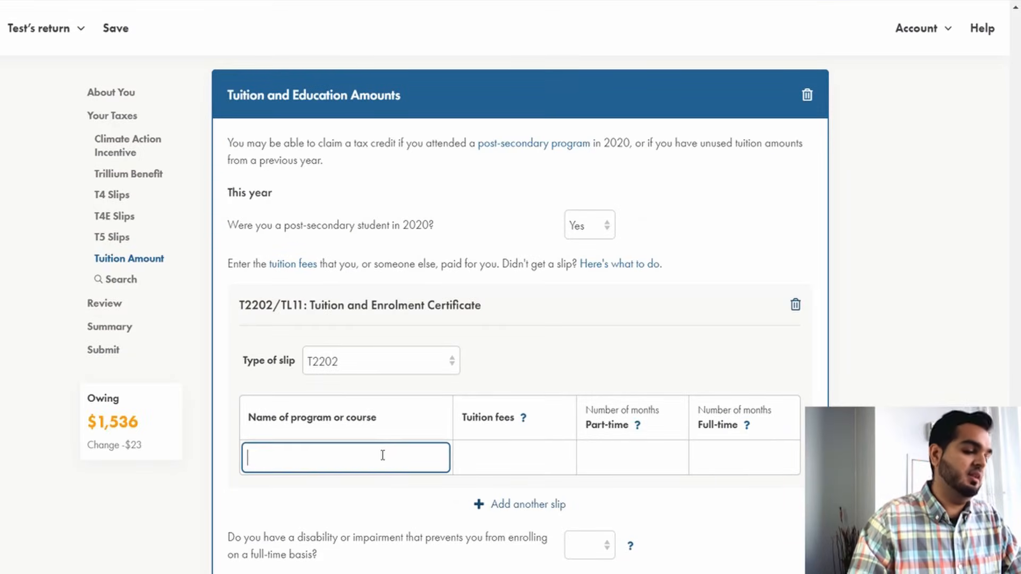
type("MBA")
key("Tab")
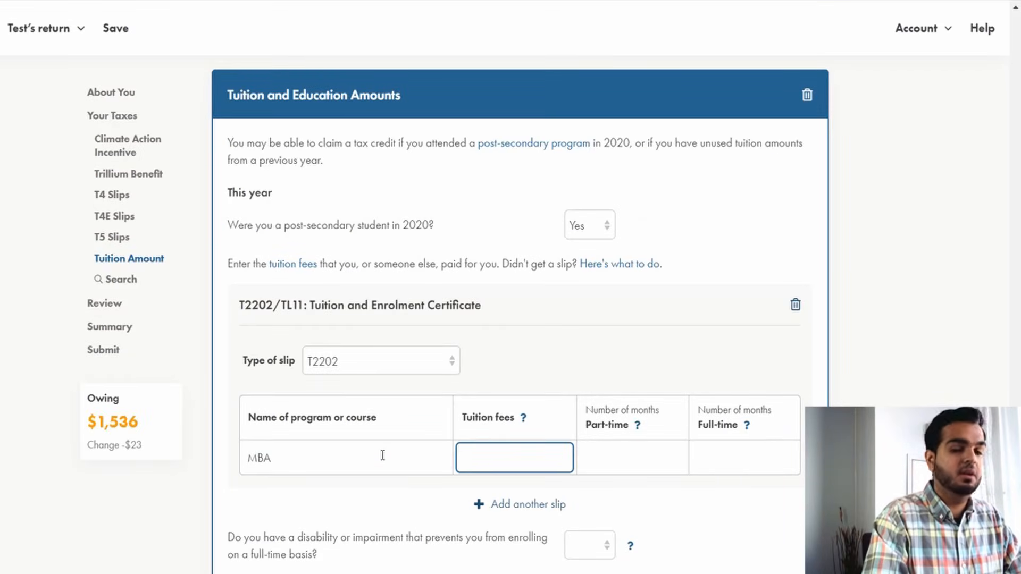
type("9,092")
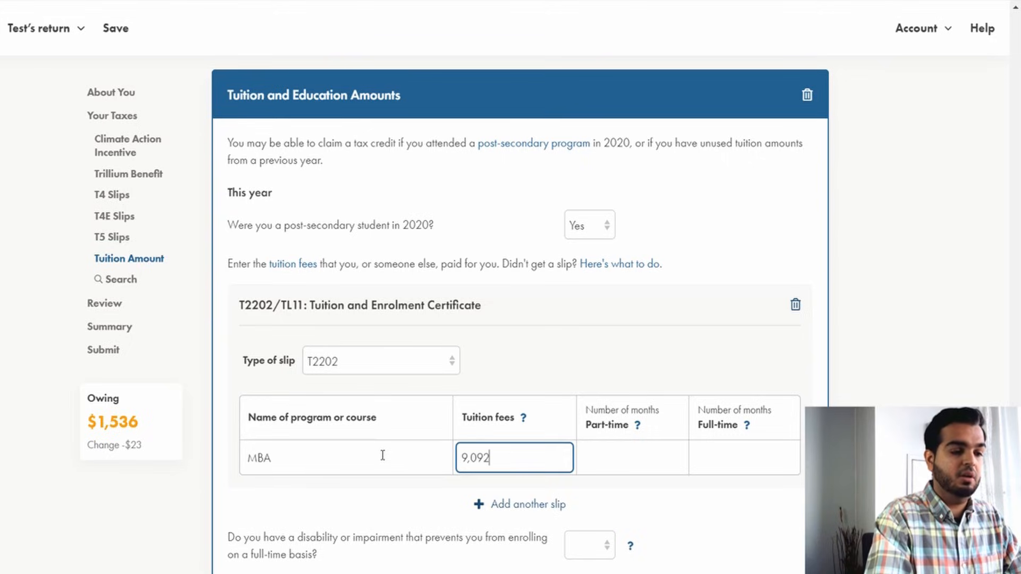
type(".50")
key("Tab")
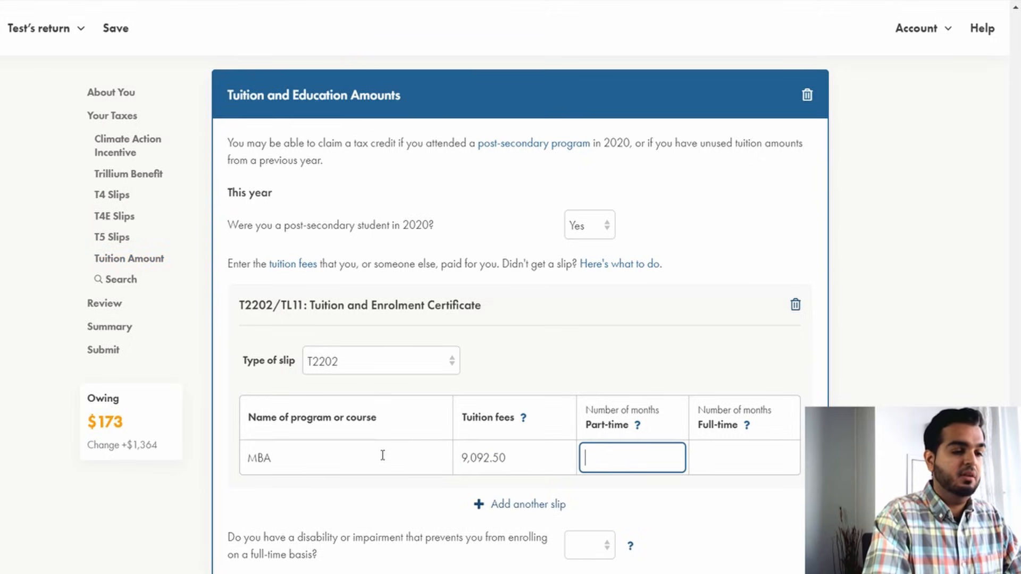
key("Tab")
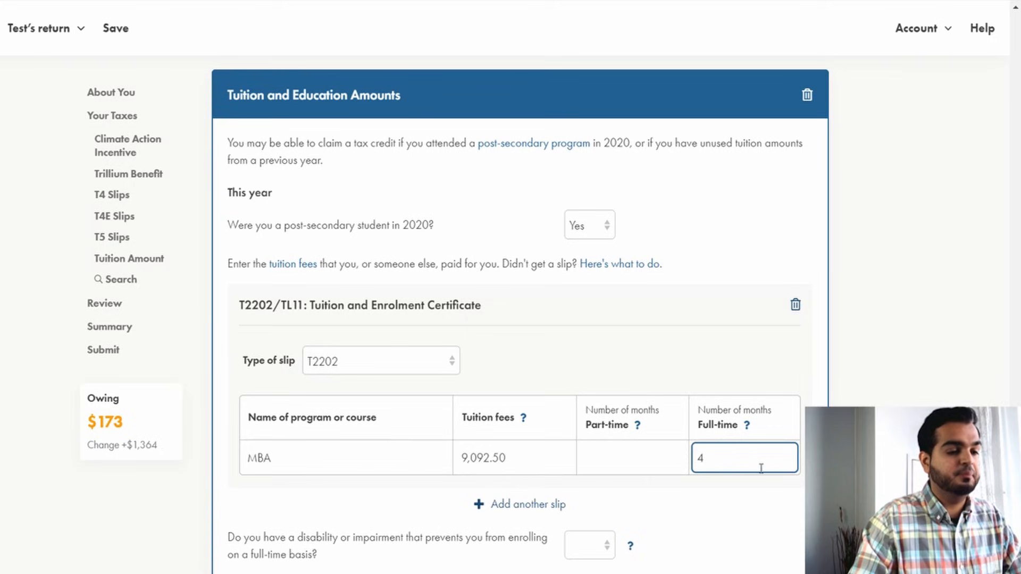
left_click(772, 492)
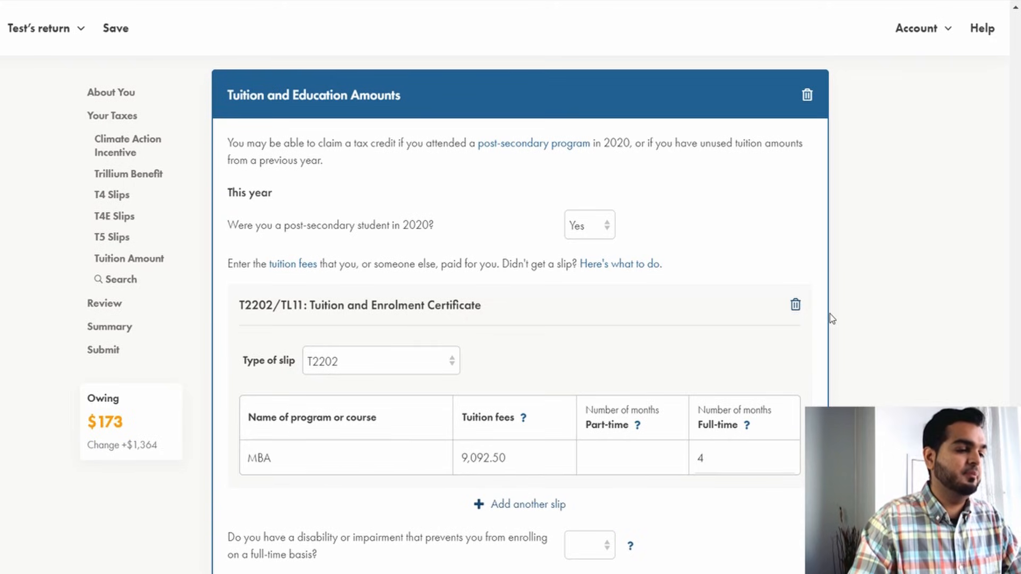
Answer No to having a disability or impairment that prevents full-time enrolment.
scroll(830, 319, "down", 3)
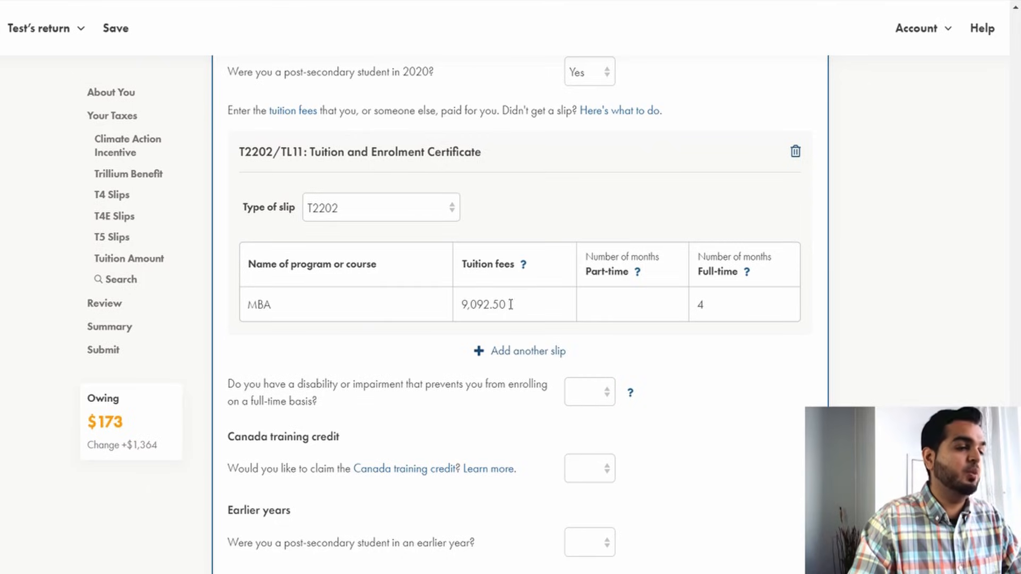
scroll(694, 338, "down", 2)
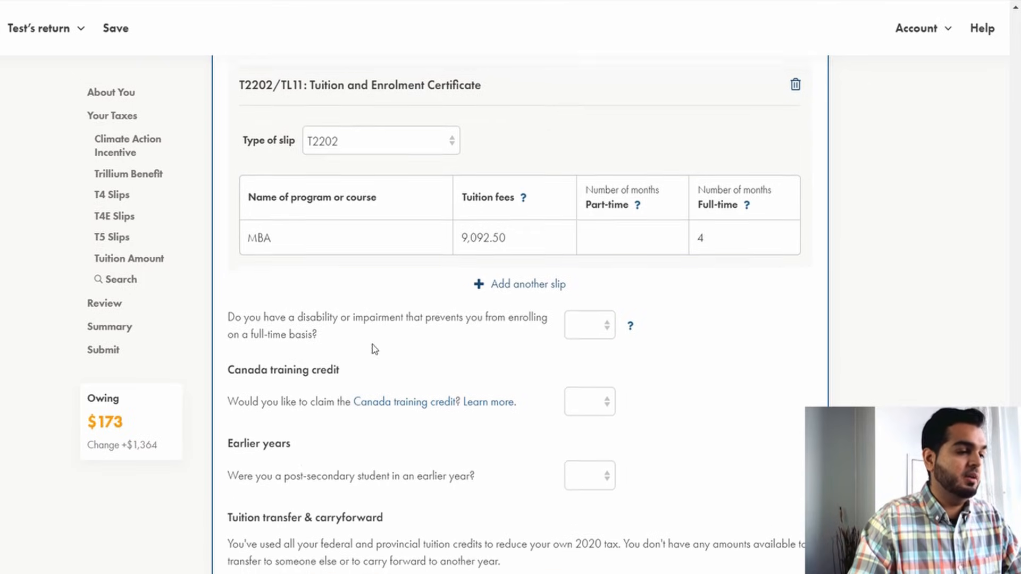
left_click(577, 323)
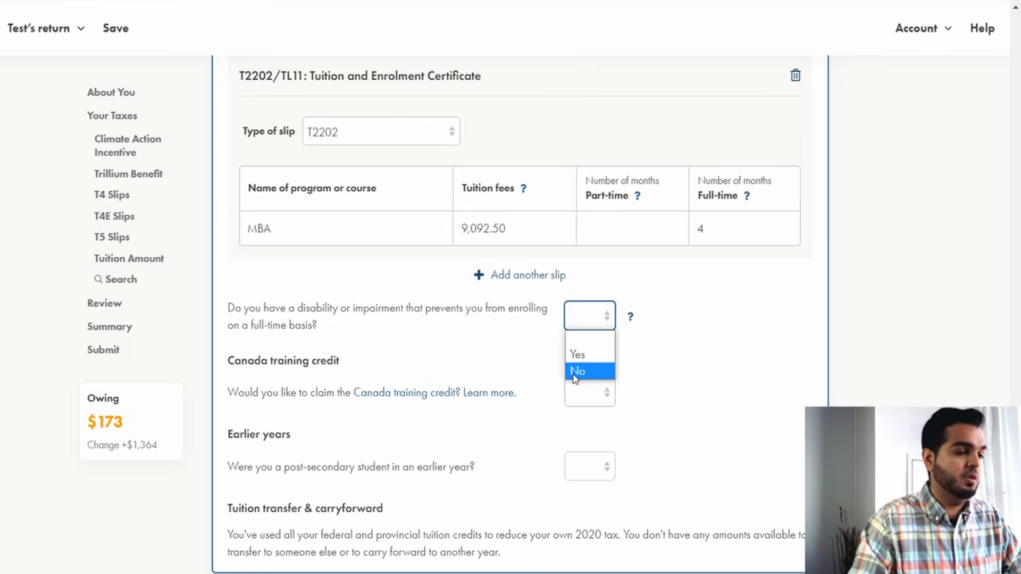
left_click(575, 371)
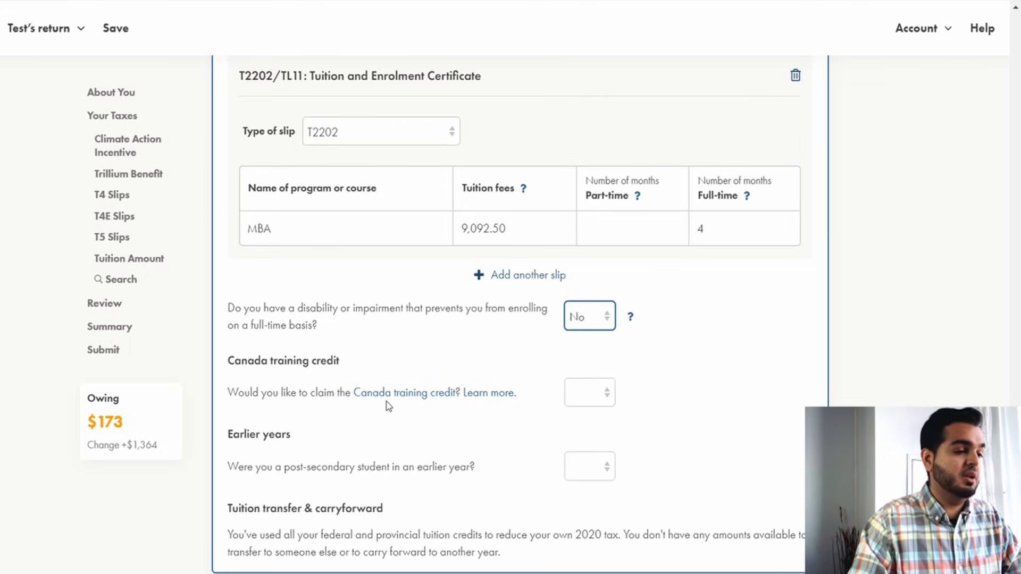
Read the government explanation of the Canada training credit and its credit limit.
left_click(588, 394)
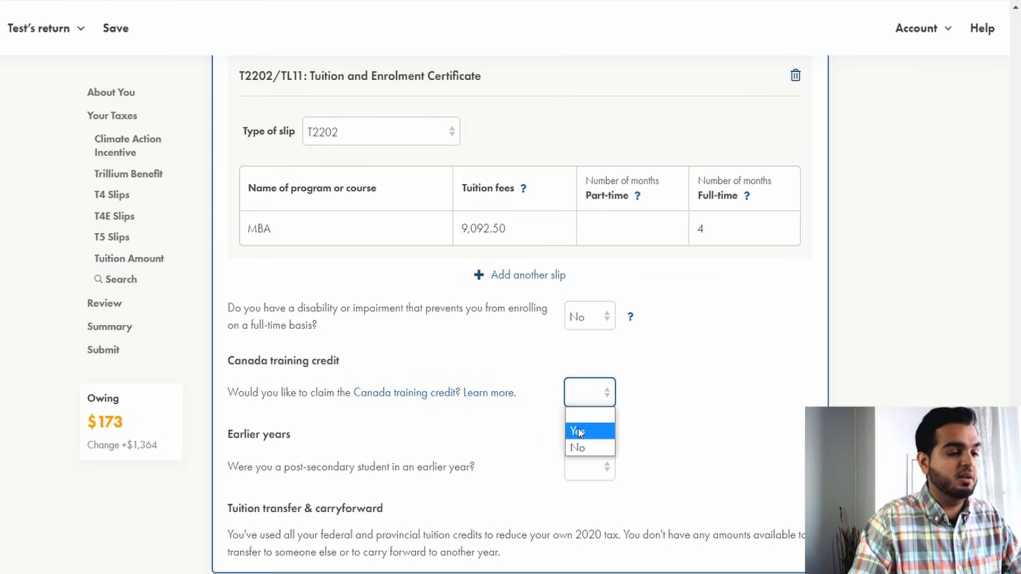
left_click(495, 425)
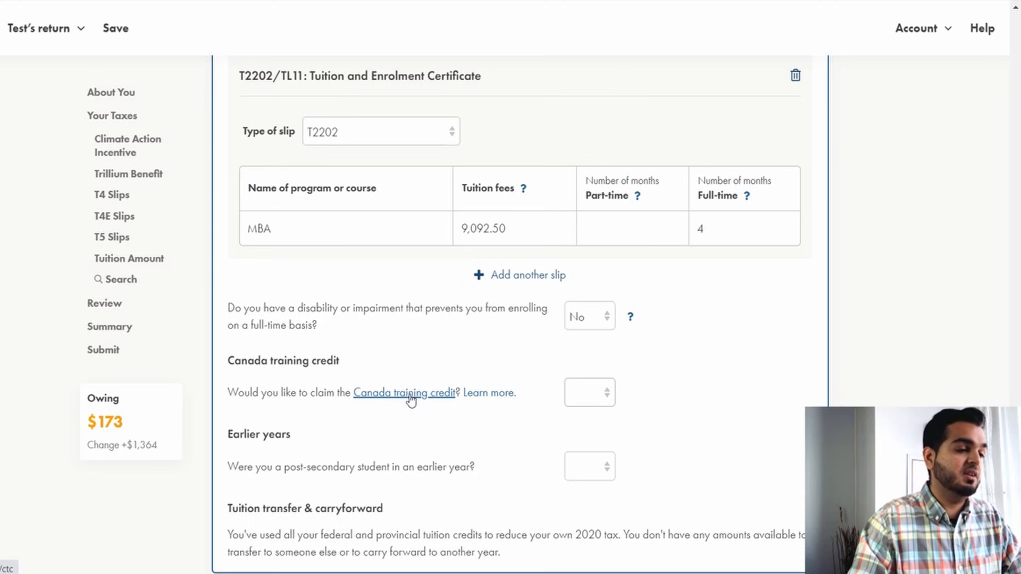
left_click(410, 398)
scroll(292, 305, "down", 7)
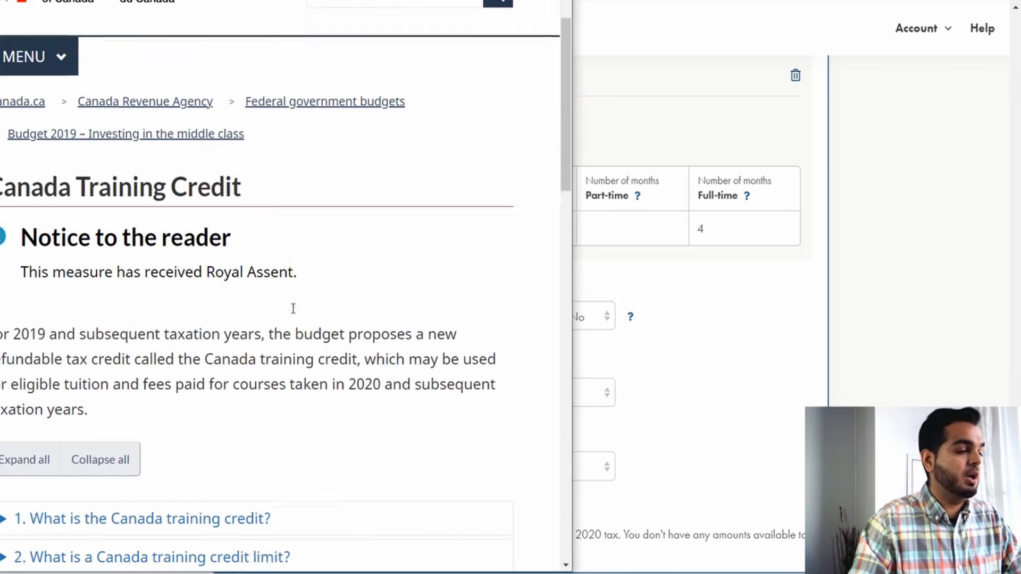
left_click(303, 201)
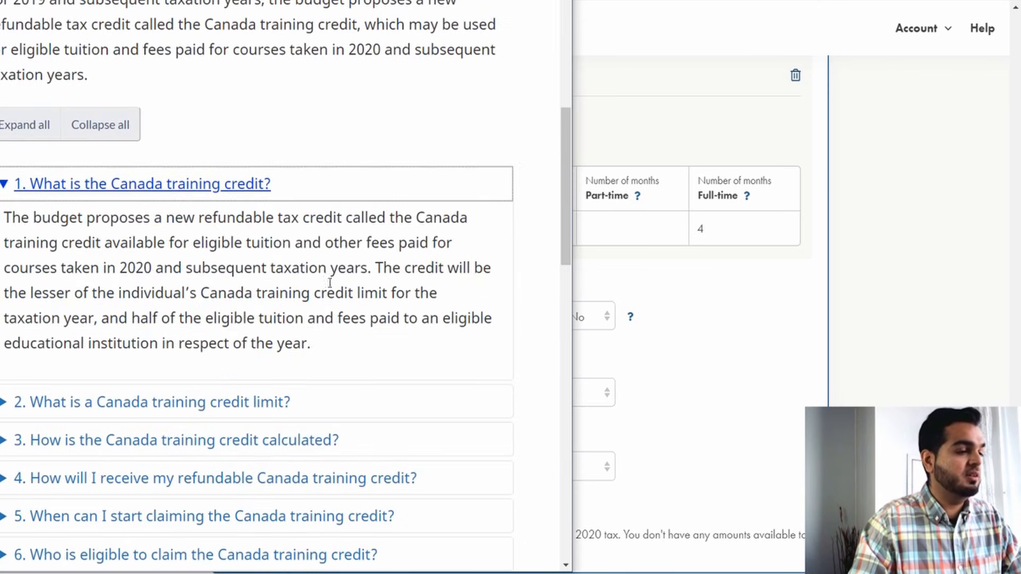
left_click(338, 403)
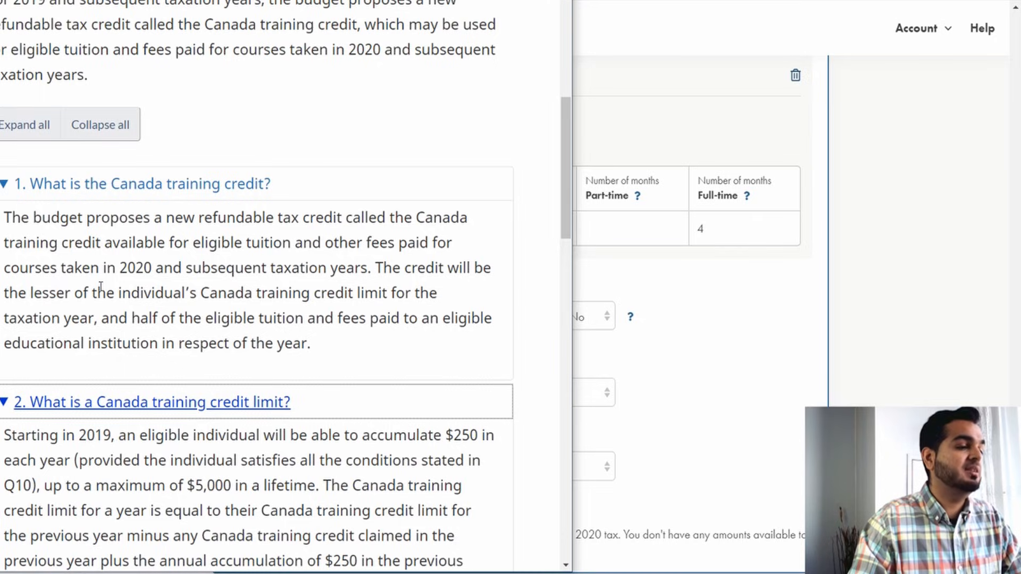
left_click_drag(20, 267, 352, 268)
left_click(349, 281)
left_click_drag(32, 441, 486, 436)
left_click_drag(43, 460, 293, 485)
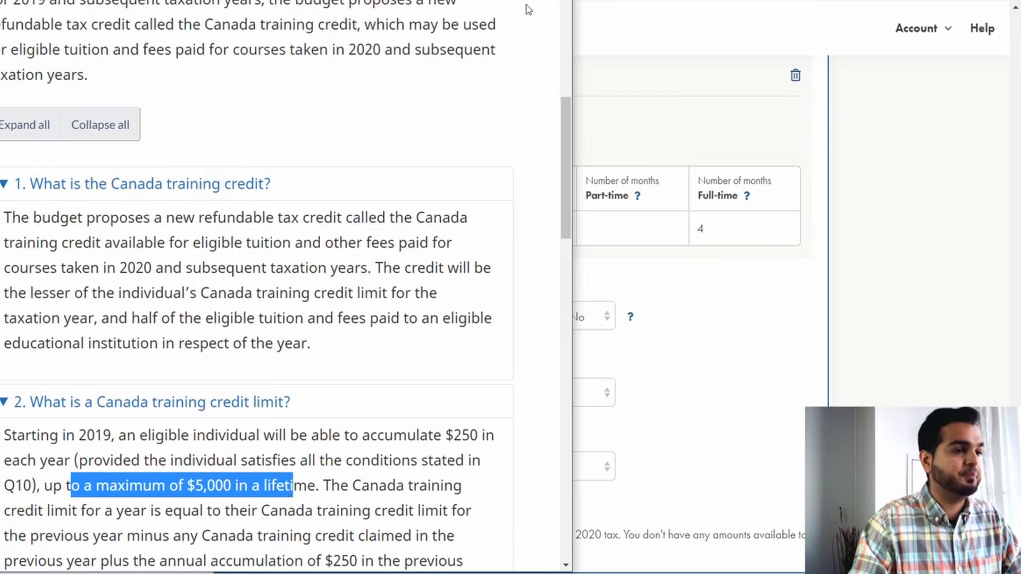
left_click(557, 2)
Answer No to claiming the Canada training credit.
left_click(582, 401)
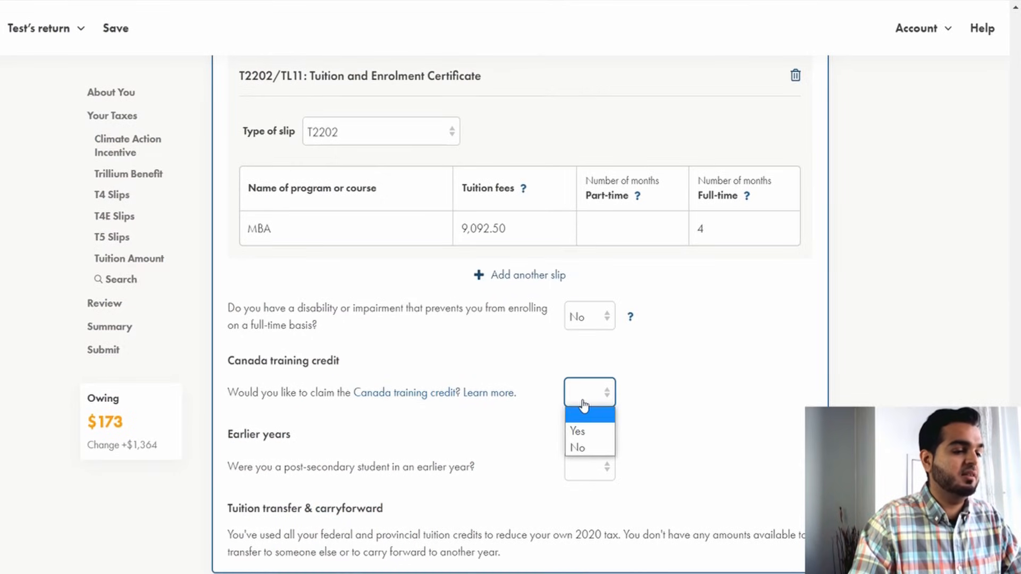
left_click(589, 436)
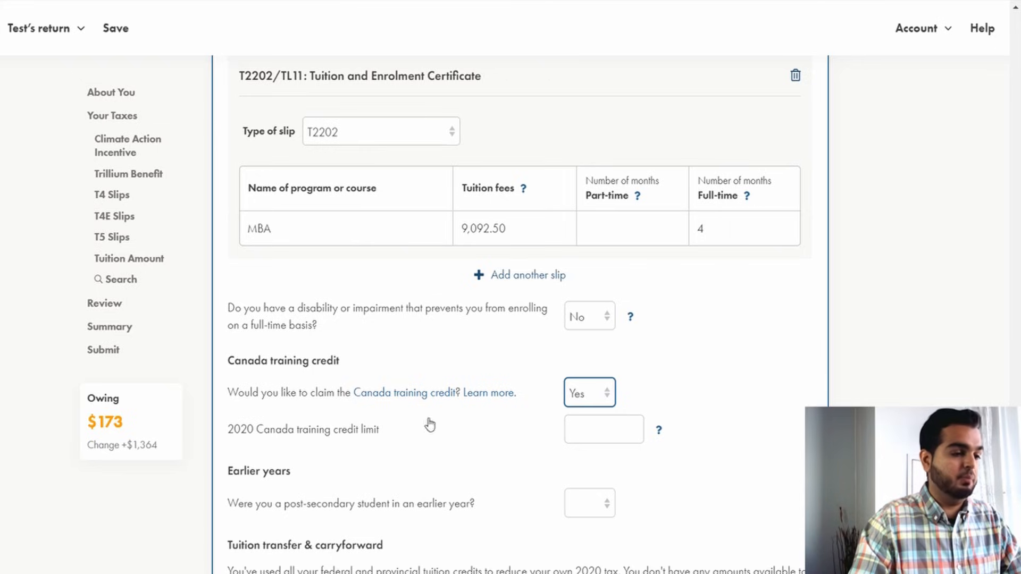
left_click(588, 394)
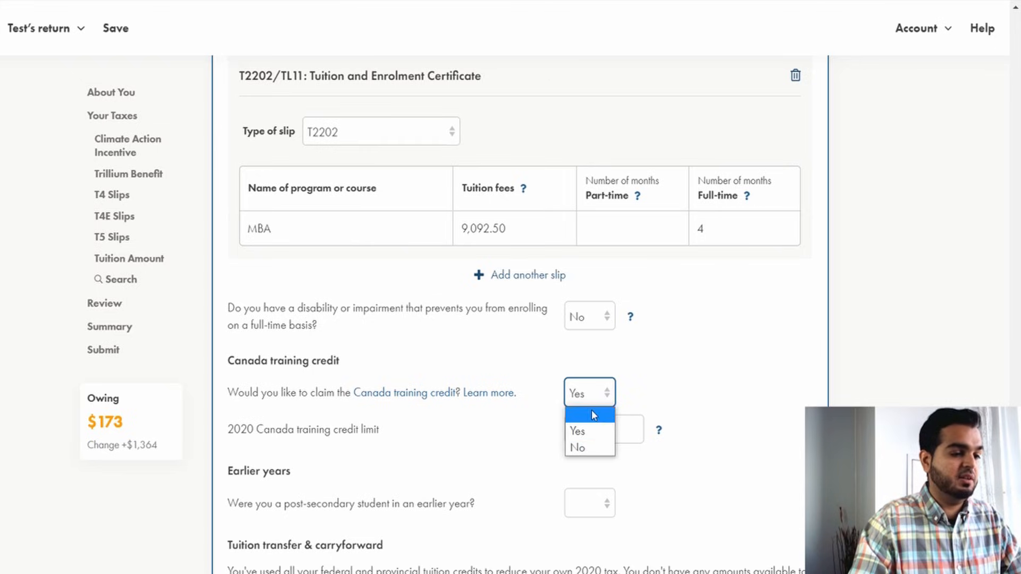
left_click(587, 446)
left_click(476, 422)
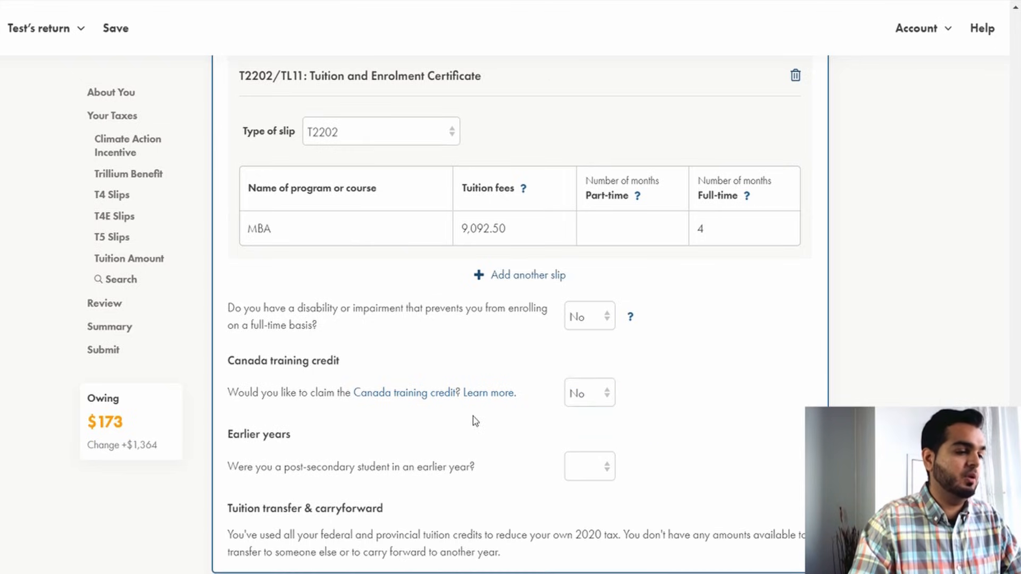
Answer No to being a post-secondary student in an earlier year.
scroll(479, 424, "down", 3)
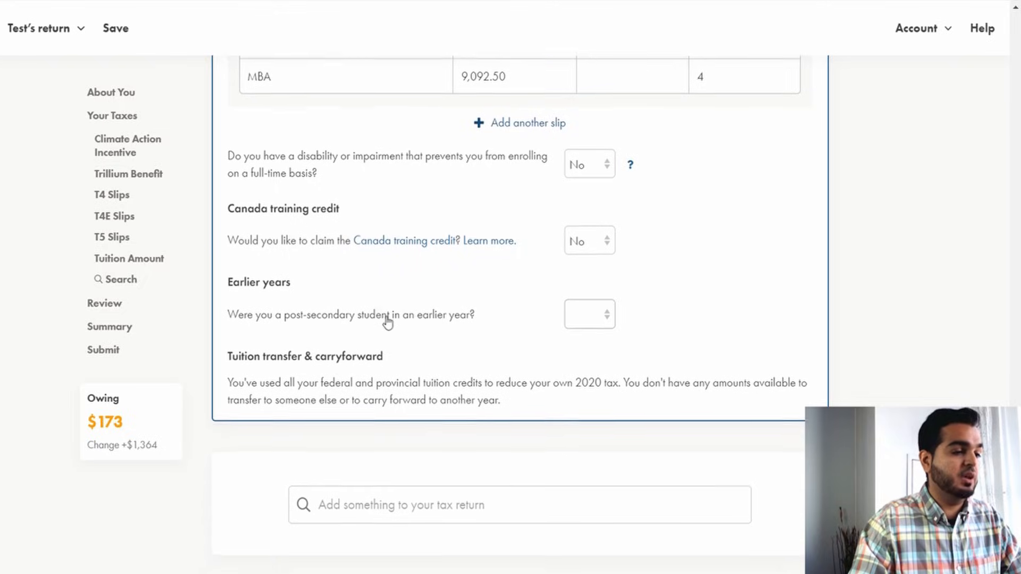
left_click(588, 322)
left_click(582, 367)
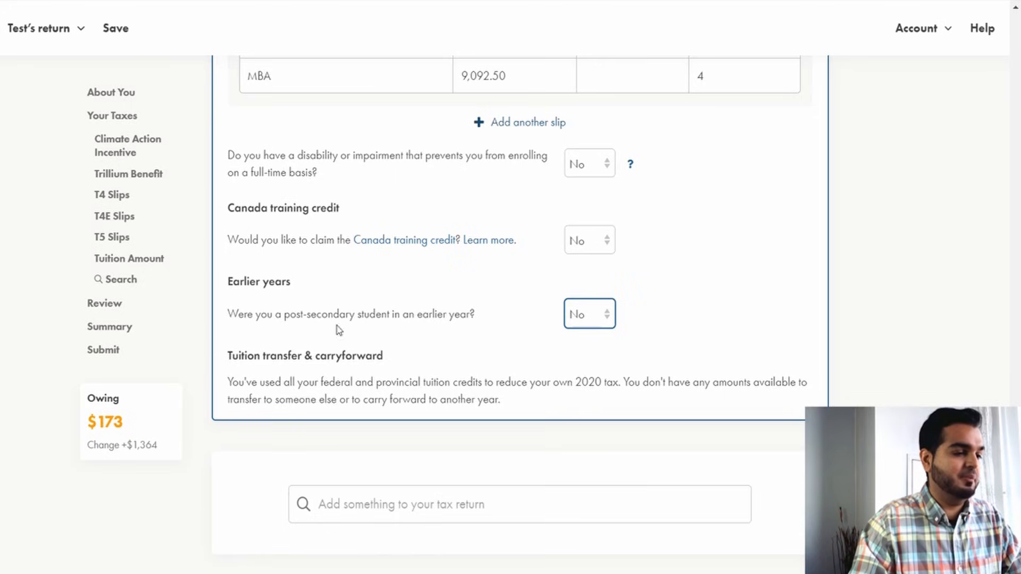
Temporarily set the MBA tuition fees to 100,000 and examine the tuition transfer and carryforward text.
left_click_drag(240, 361, 394, 359)
left_click(394, 359)
scroll(345, 271, "up", 2)
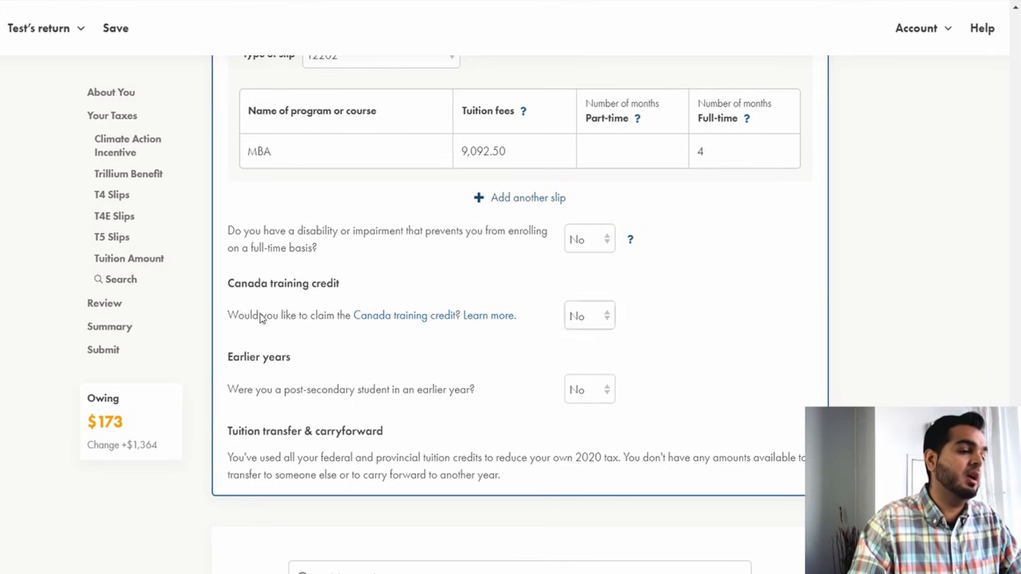
left_click(524, 155)
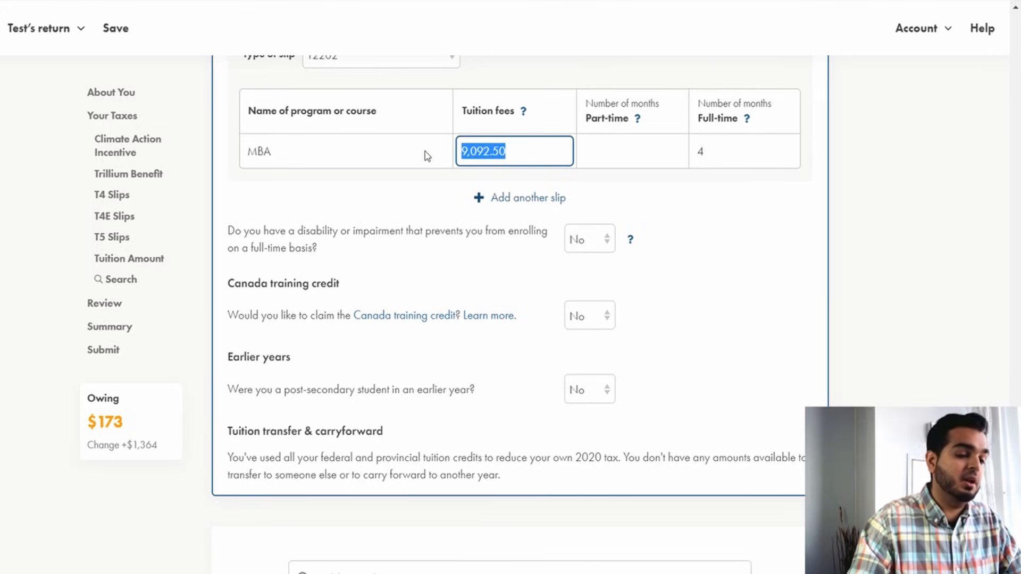
type("10,000")
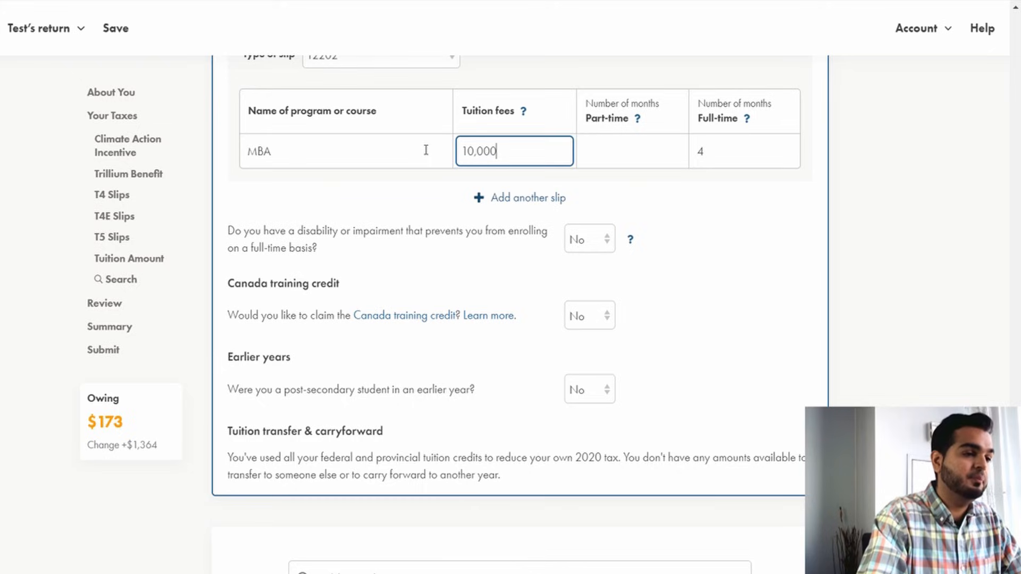
type("0")
left_click(447, 345)
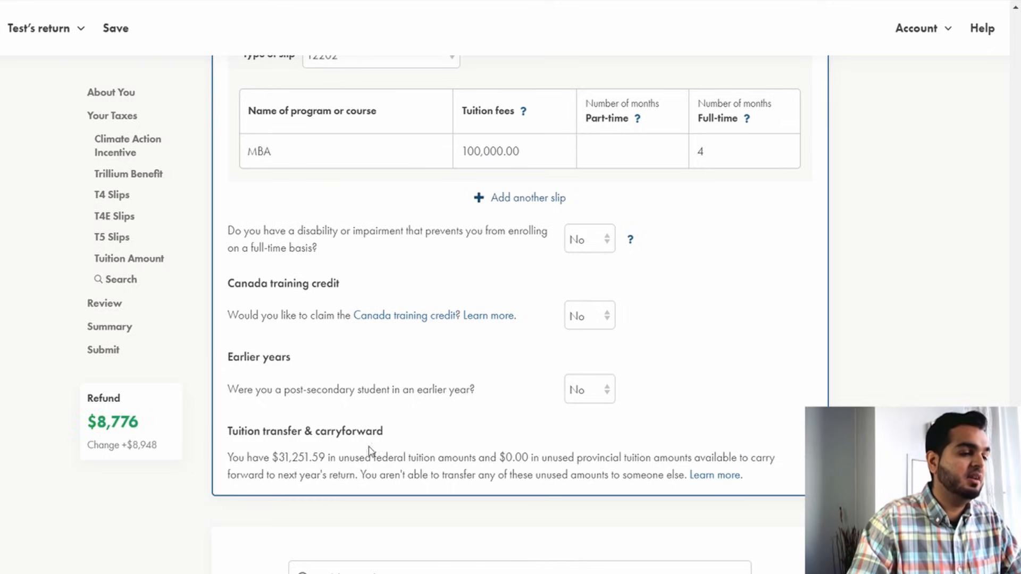
left_click_drag(264, 458, 329, 451)
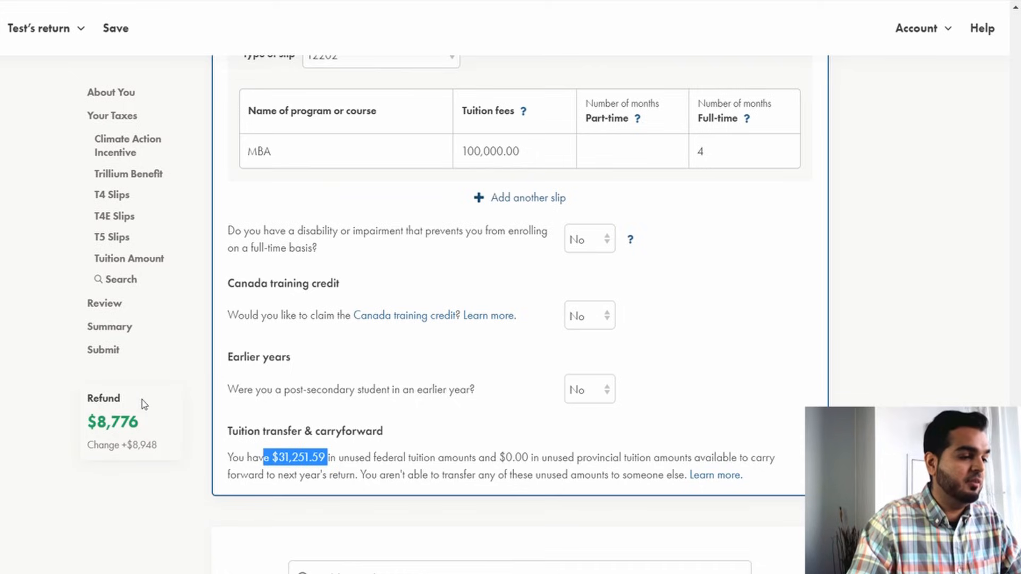
left_click(269, 461)
left_click_drag(268, 461, 452, 457)
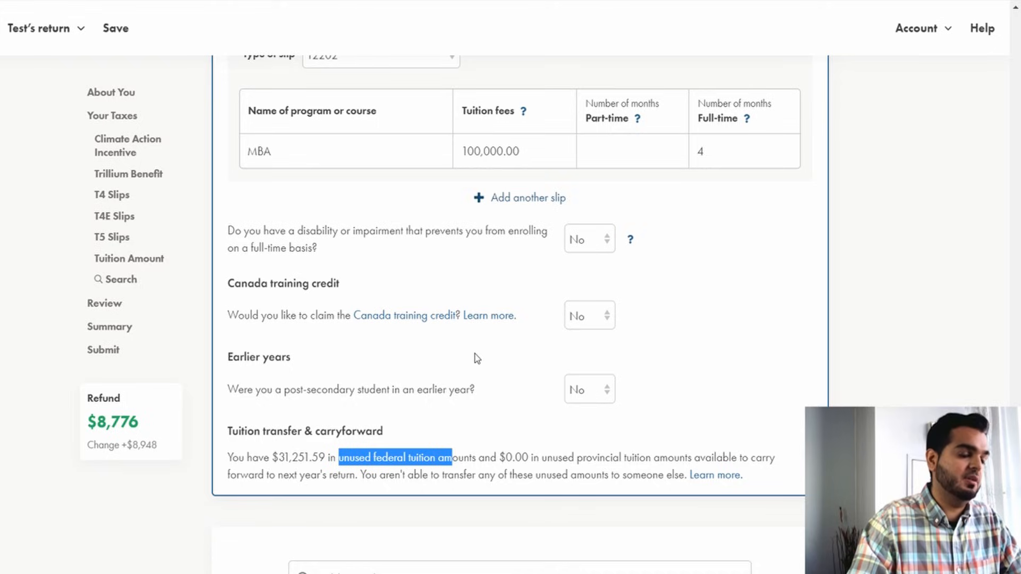
Restore the MBA tuition fees to 9,092.50.
left_click(553, 152)
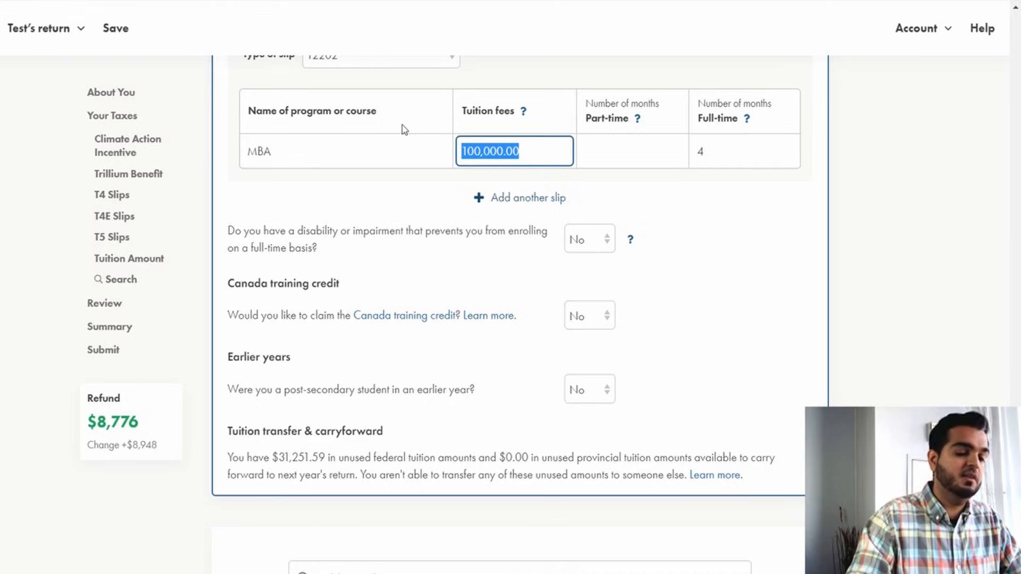
type("9,092.50")
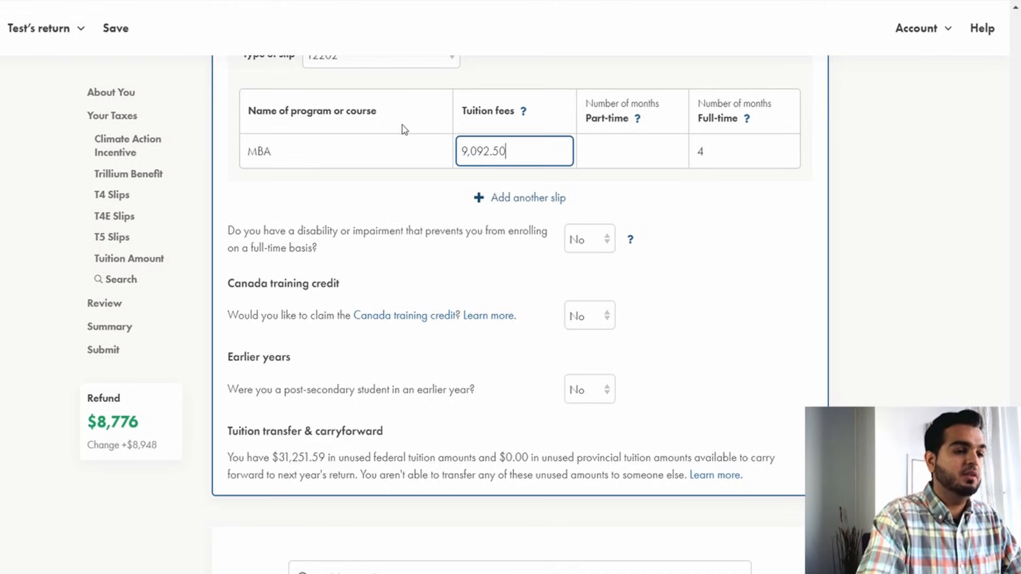
key("Tab")
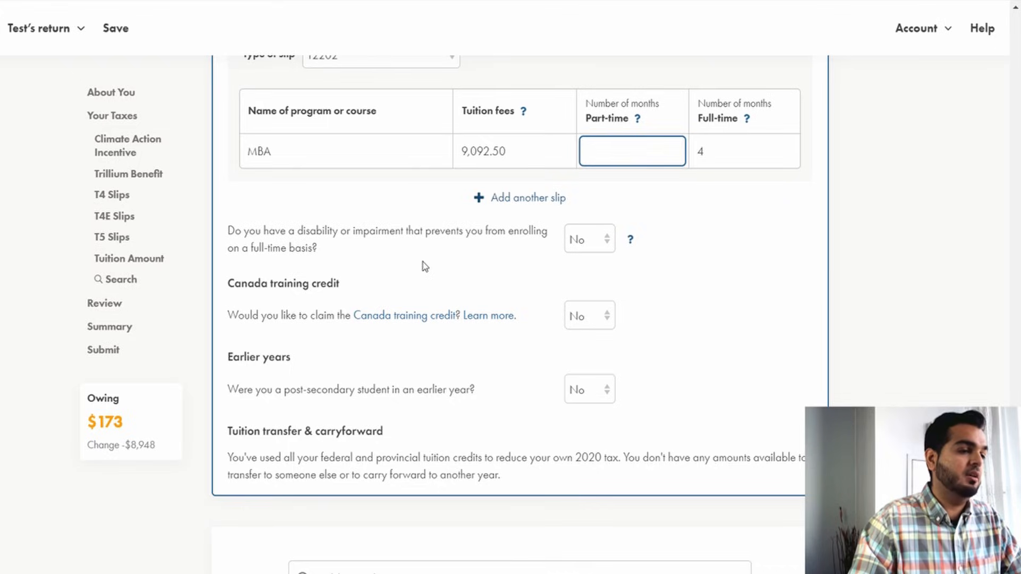
left_click(411, 275)
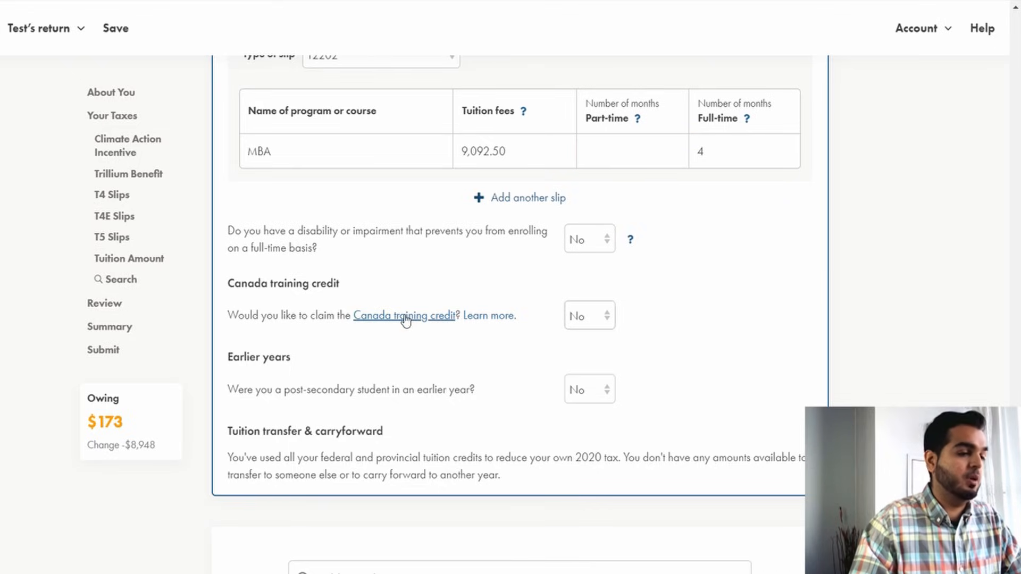
scroll(400, 308, "down", 2)
scroll(400, 307, "up", 4)
scroll(394, 321, "down", 4)
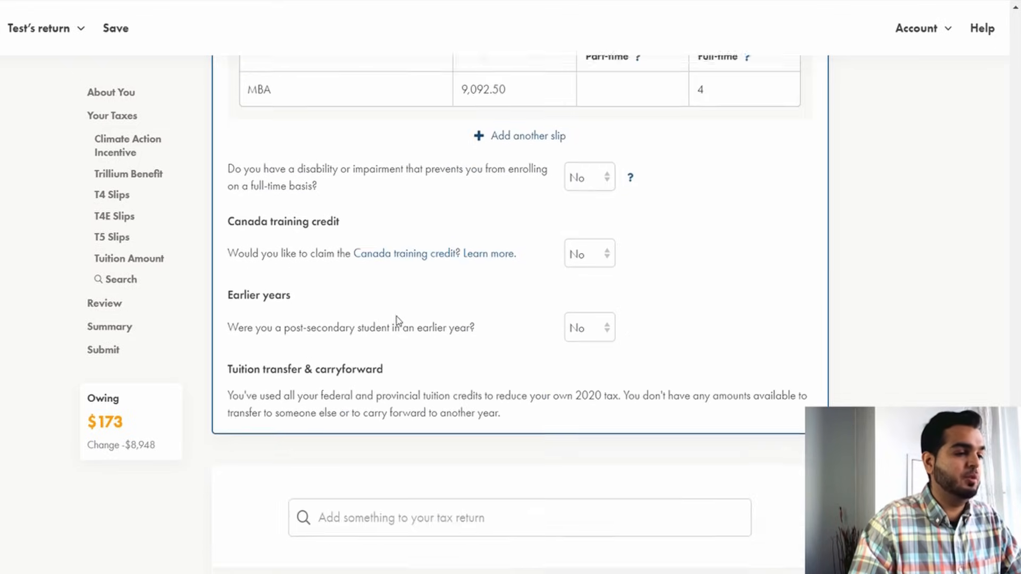
Search the return for rrsp and add the RRSP Contributions & Deduction section.
scroll(447, 372, "down", 2)
left_click(453, 428)
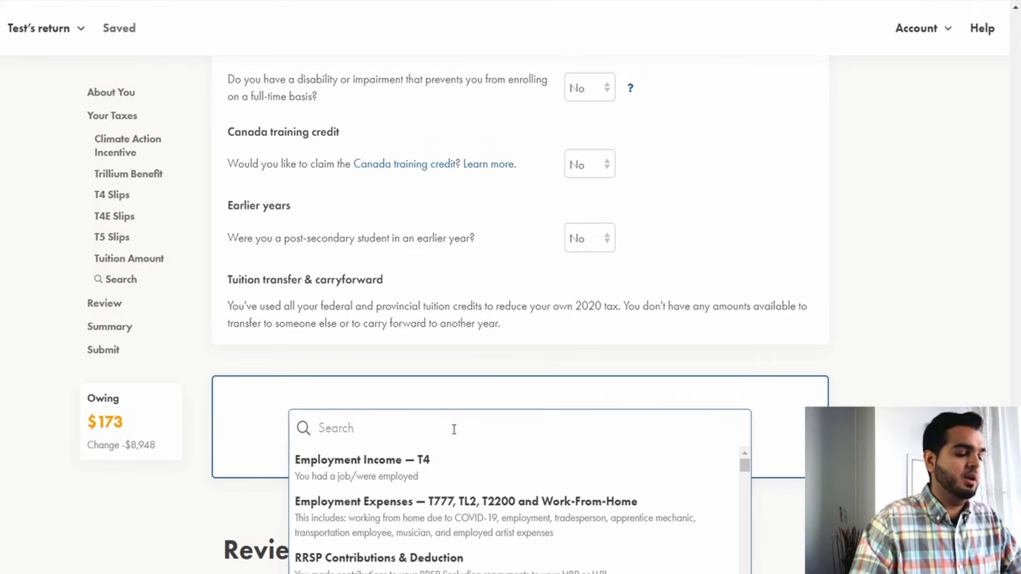
type("rrsp")
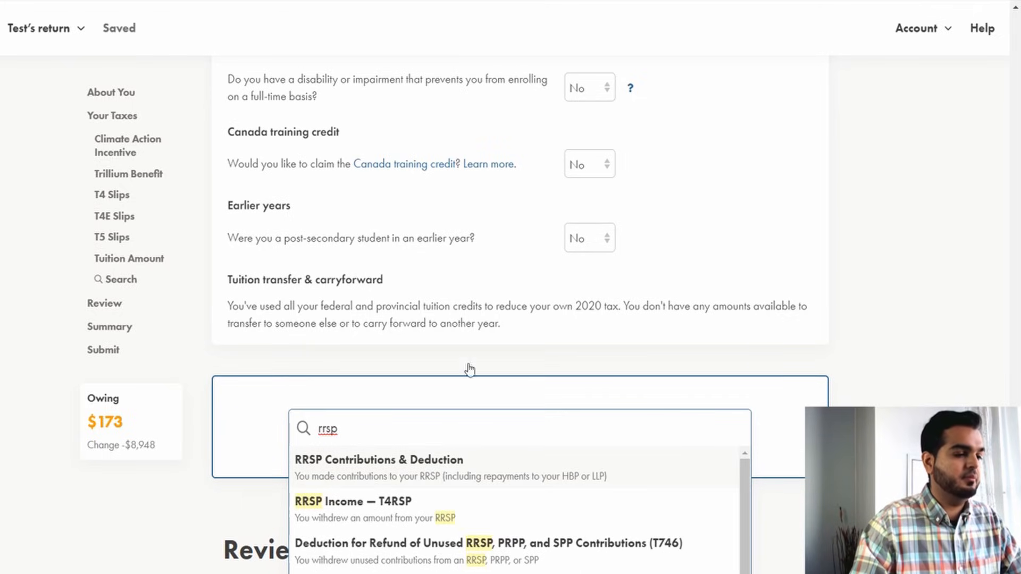
key("Return")
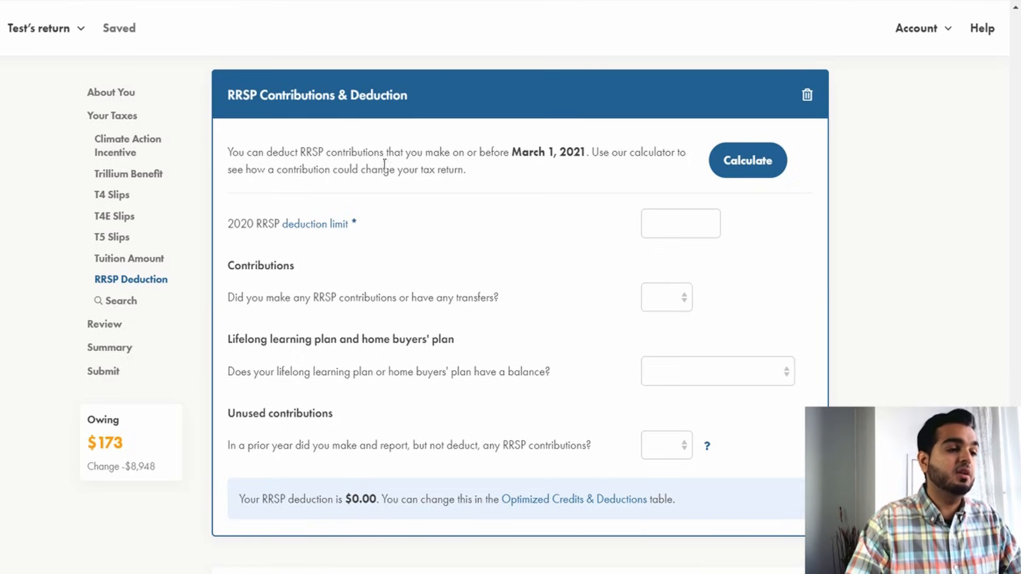
Set the 2020 RRSP deduction limit to 20,000 and answer Yes to making RRSP contributions or transfers.
left_click(678, 235)
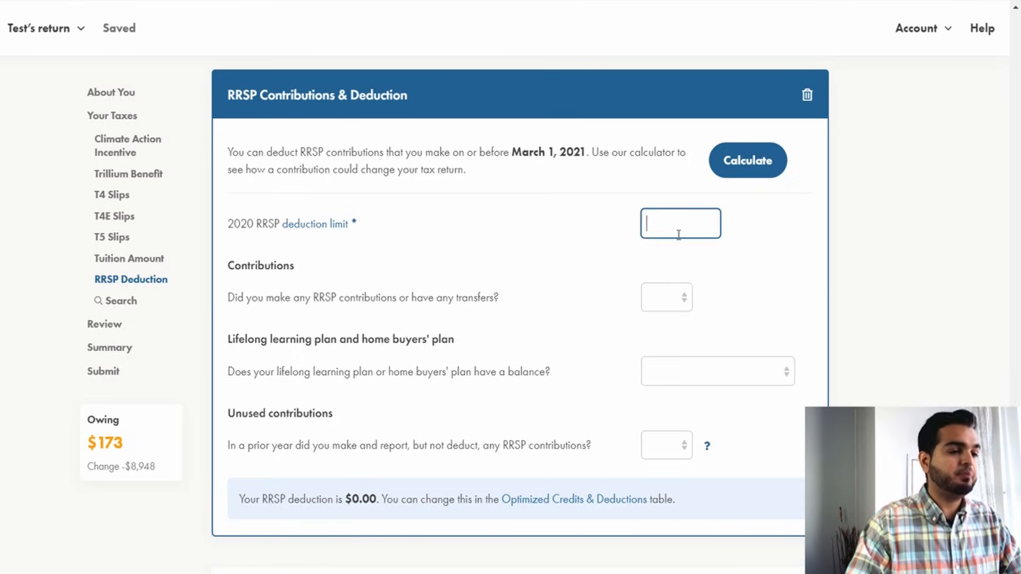
type("20,000")
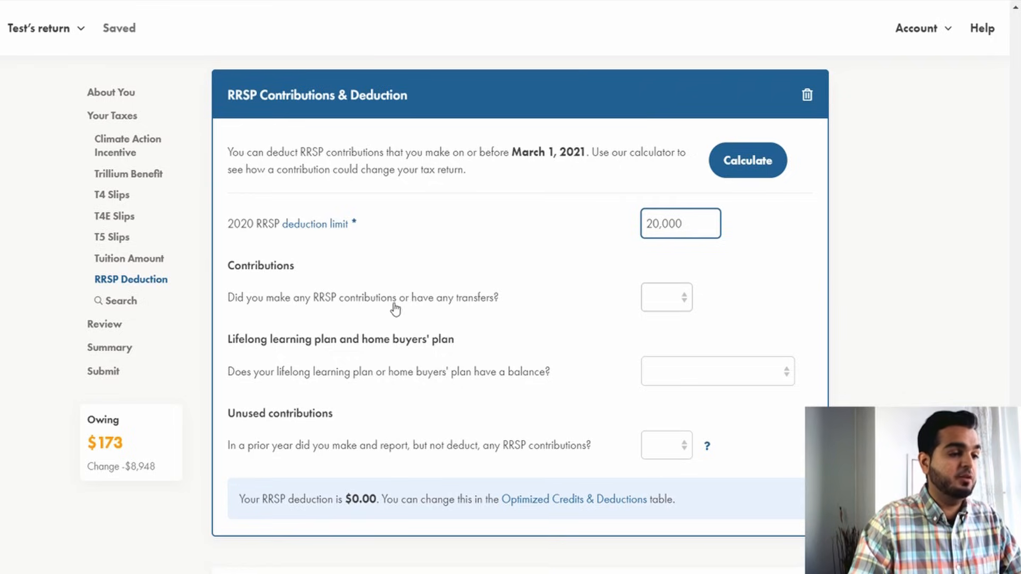
left_click(655, 305)
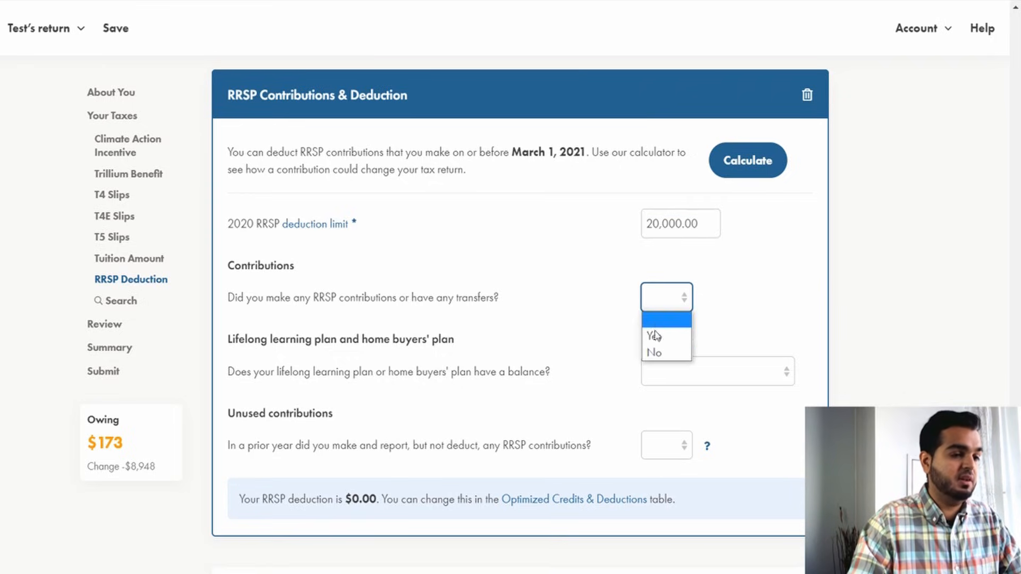
left_click(655, 336)
Set the first RRSP contribution's type to Your RRSP: March 3 - December 31, 2020.
left_click(399, 411)
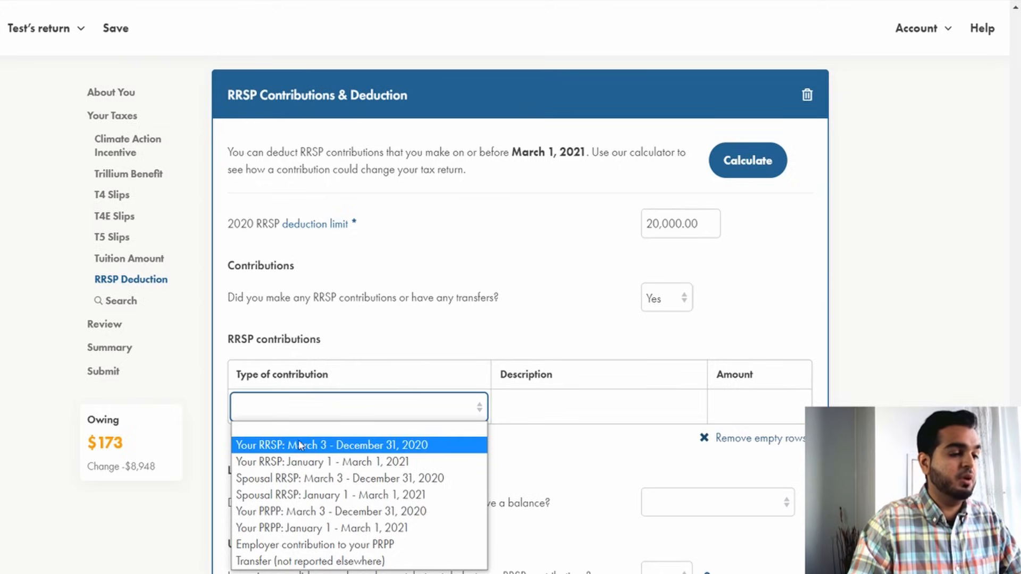
left_click(410, 449)
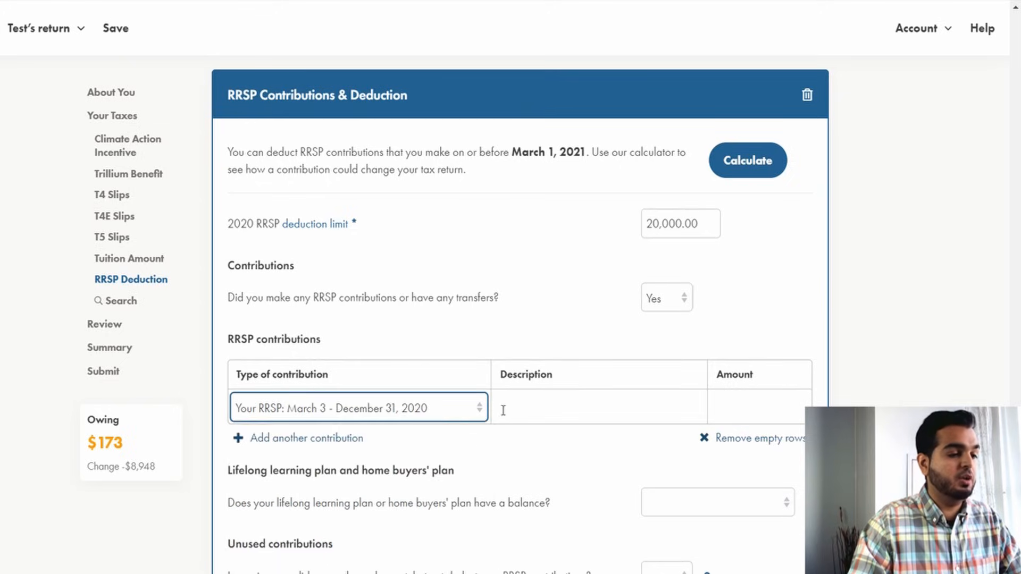
Describe the first RRSP contribution as Personal RRSP and set its amount to 1,845.
left_click(503, 407)
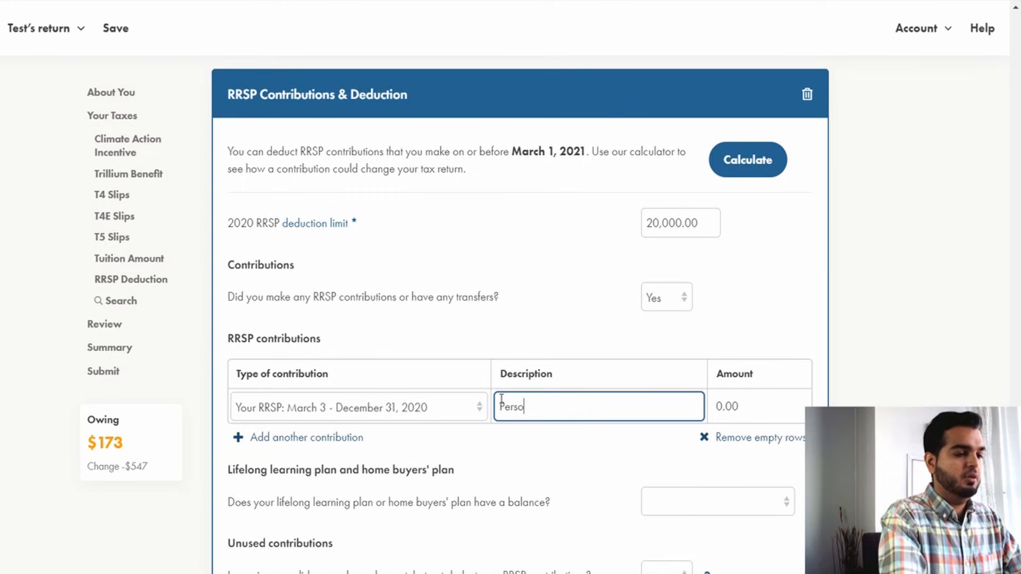
type("Personal RRSP")
key("Tab")
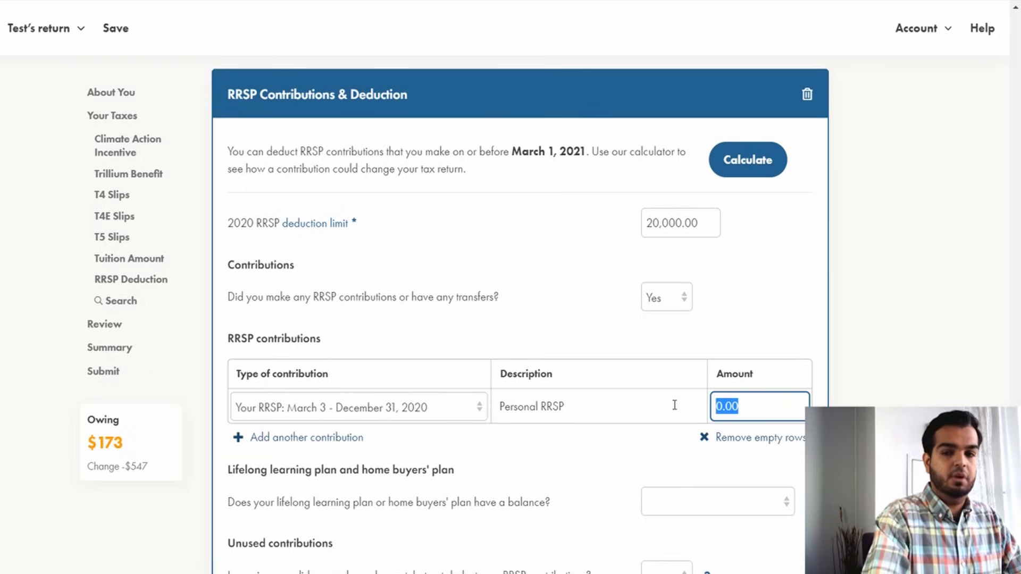
type("1,845")
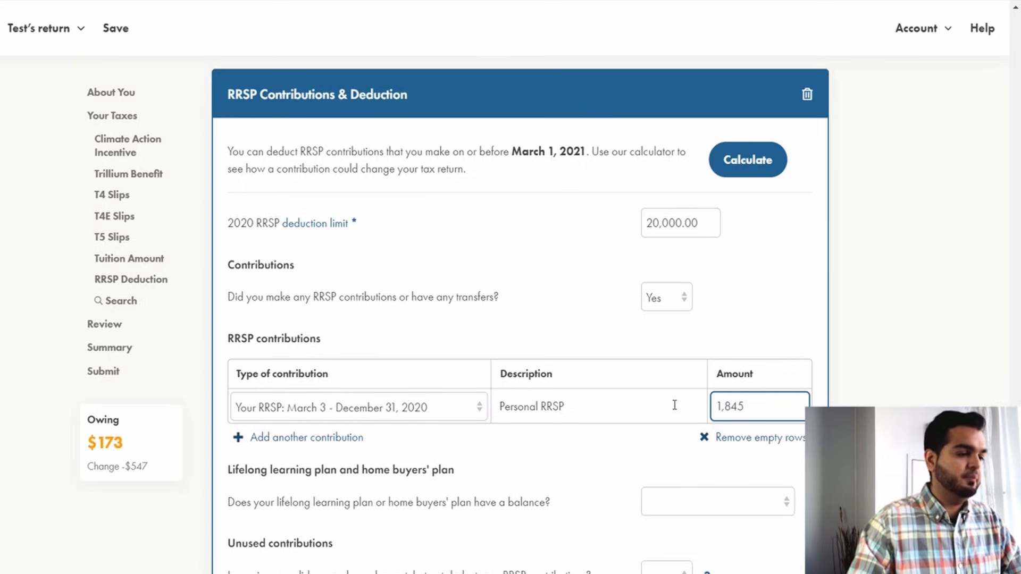
key("Tab")
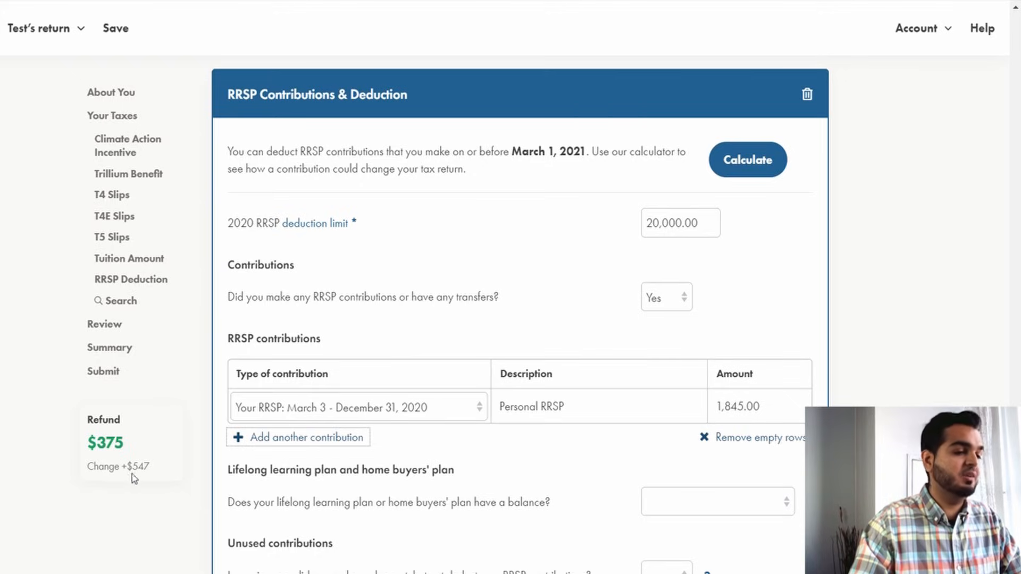
Answer No to having a lifelong learning plan or home buyers' plan balance.
left_click(469, 245)
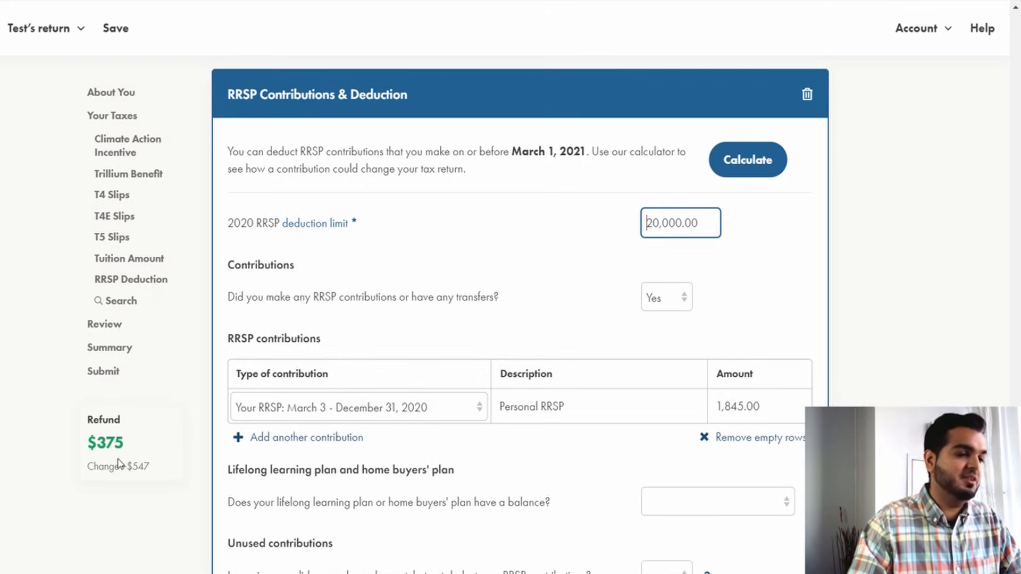
scroll(113, 455, "down", 3)
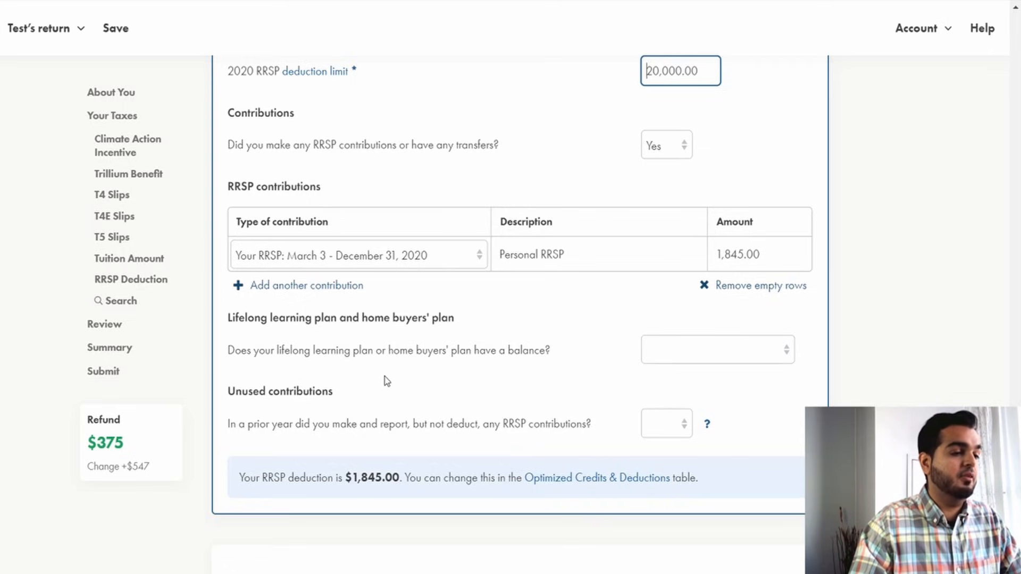
left_click(660, 346)
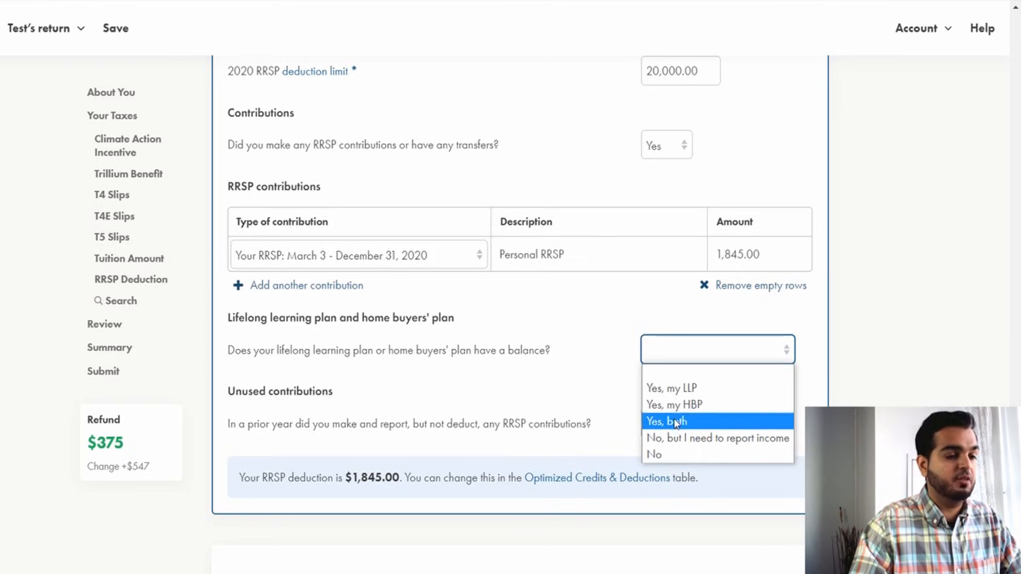
left_click(695, 407)
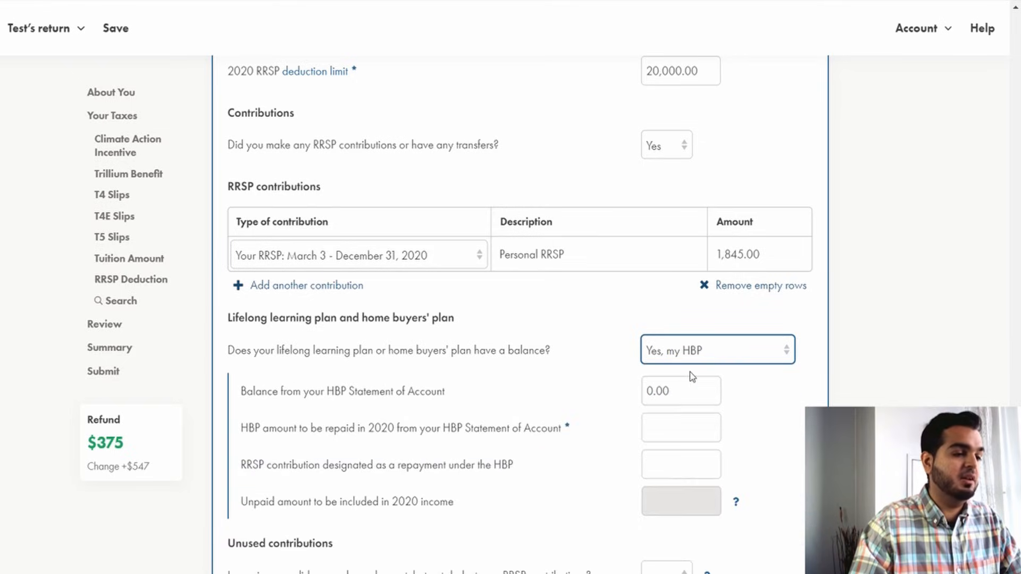
left_click(675, 396)
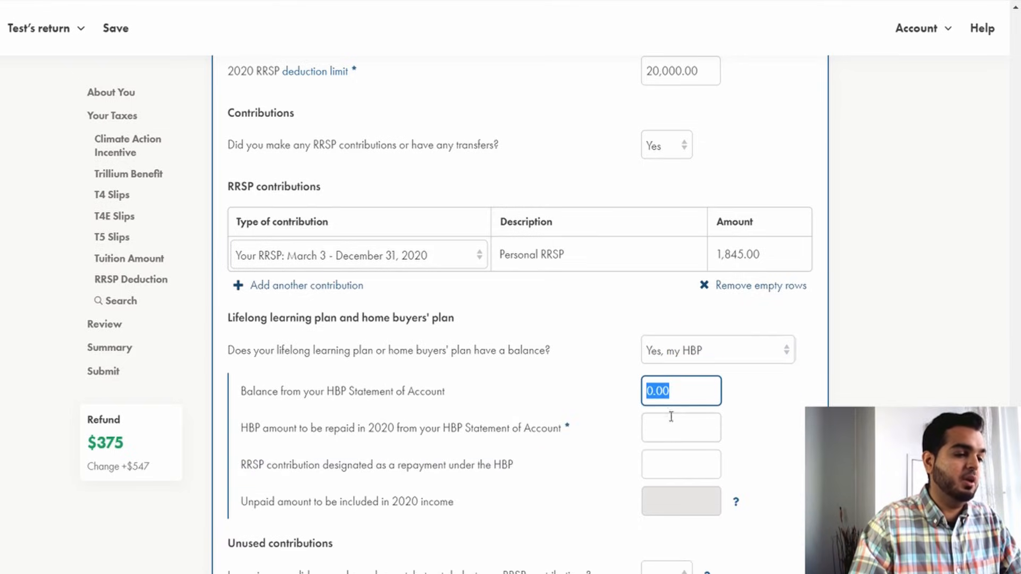
left_click(738, 359)
left_click(701, 453)
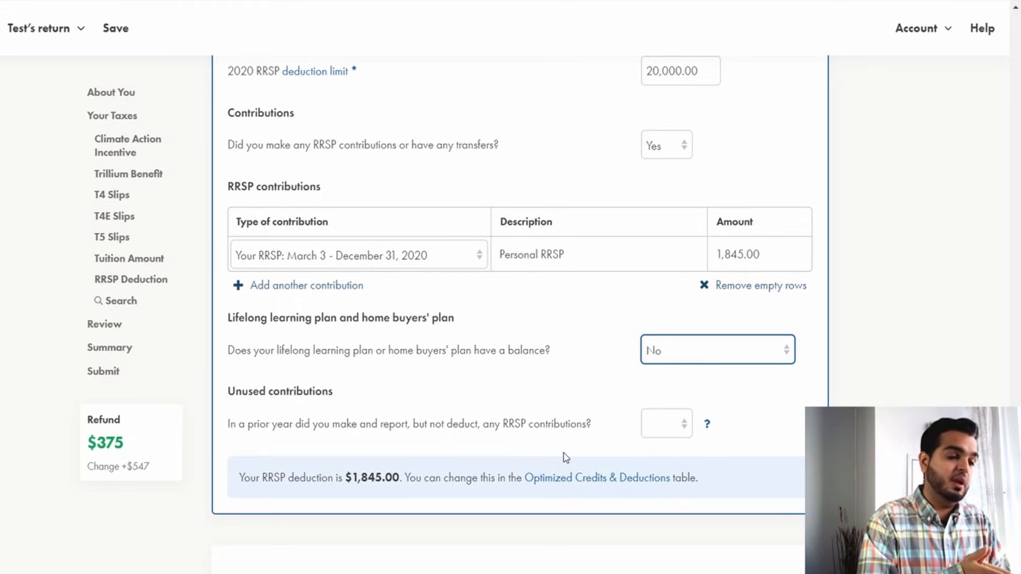
Answer No to having prior-year RRSP contributions that were reported but not deducted.
left_click_drag(570, 426, 576, 426)
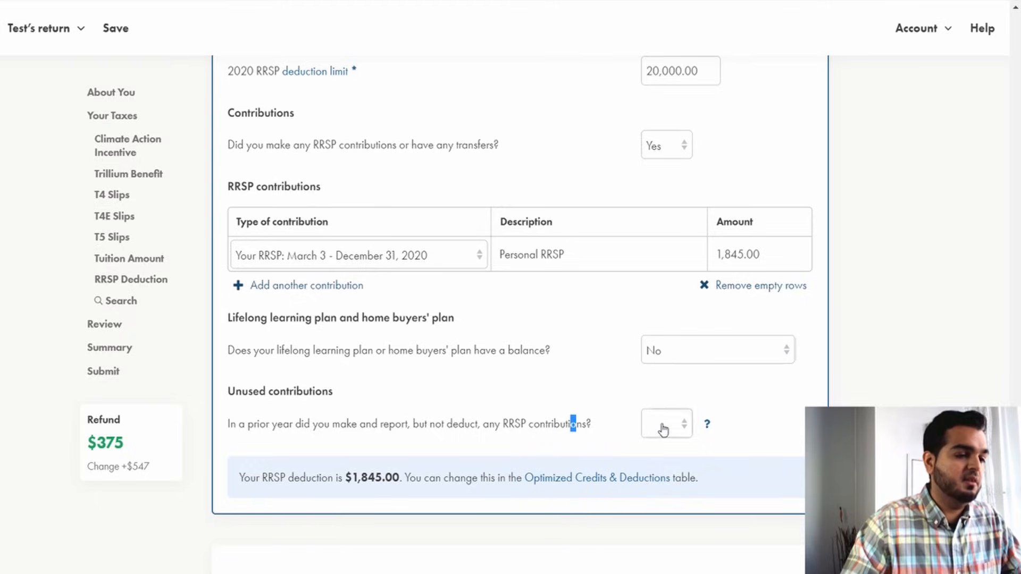
left_click(663, 427)
left_click(668, 478)
left_click(597, 368)
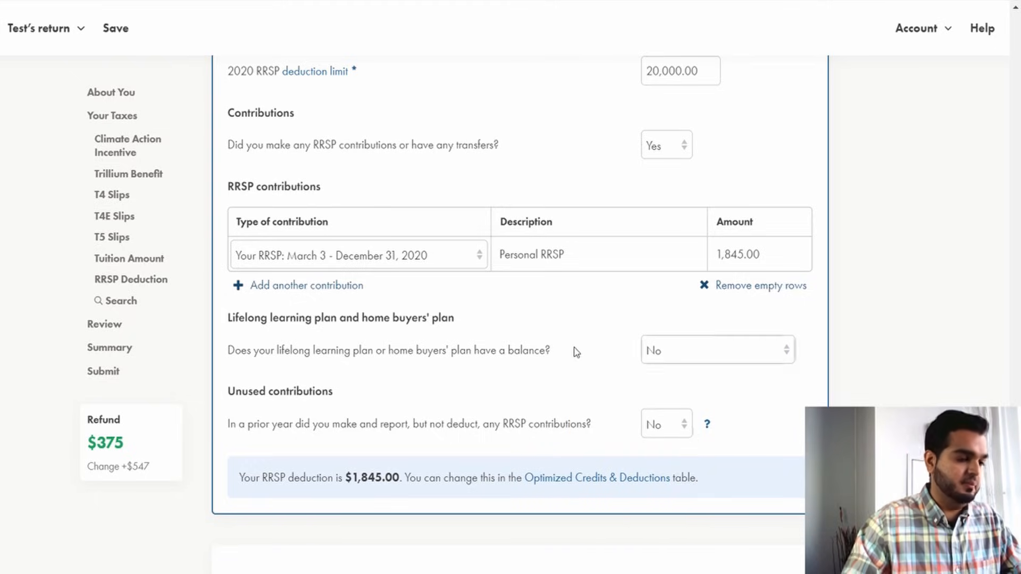
scroll(597, 366, "down", 4)
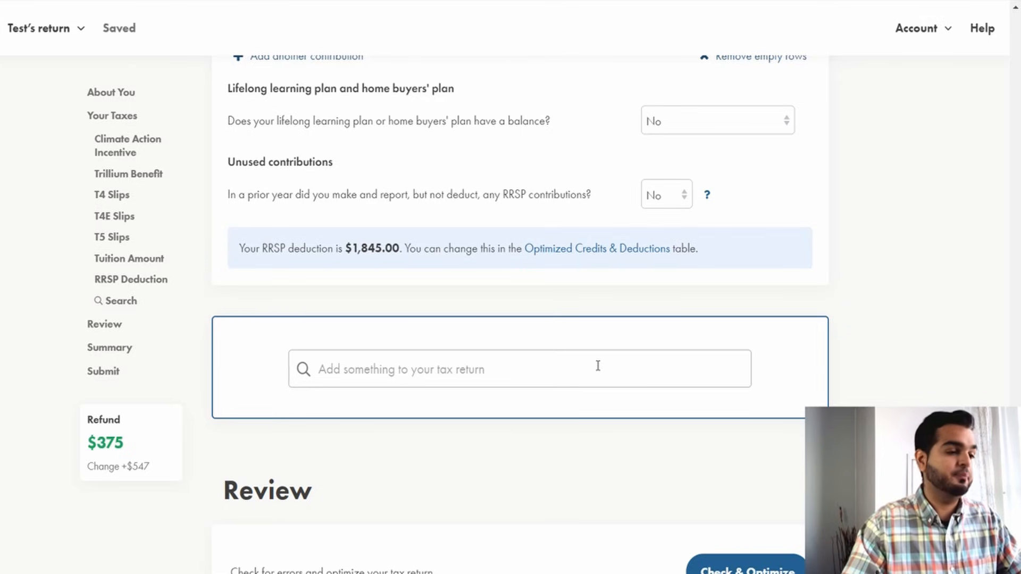
Search the return for T4a and add the Pension, Retirement, Annuity, and Other Income T4A section.
left_click(598, 366)
type("T4a")
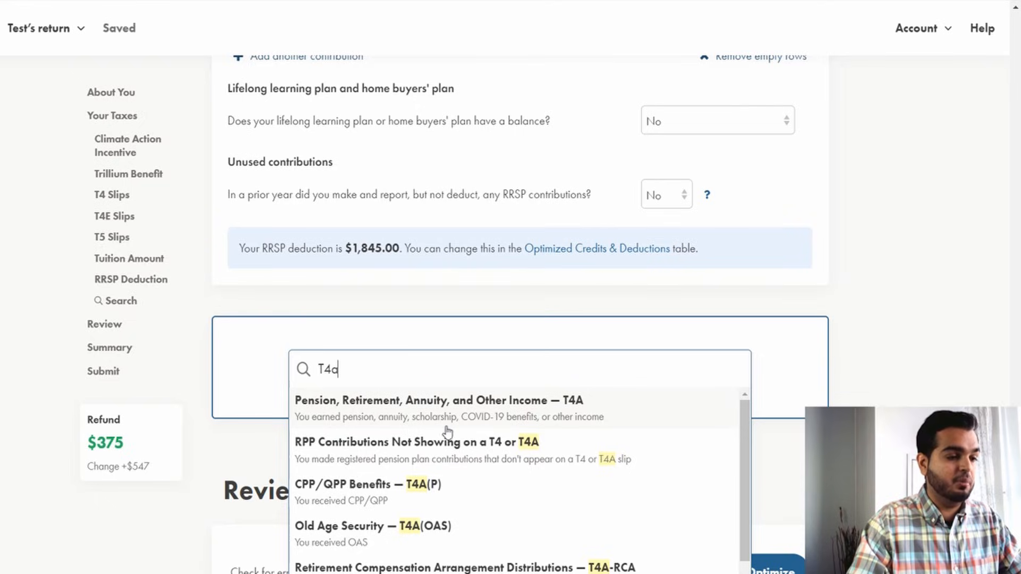
left_click(526, 417)
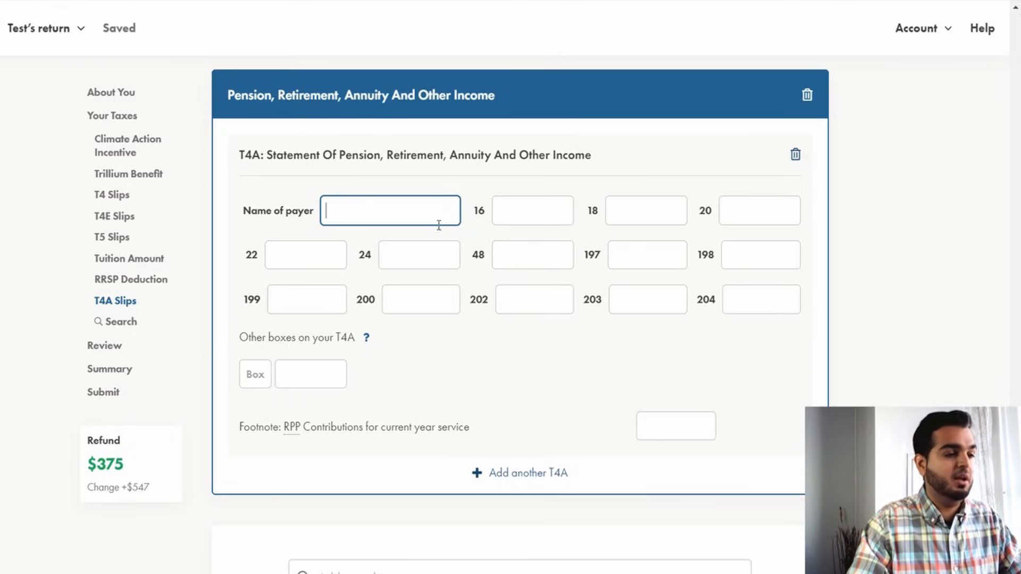
Delete the T4A pension, retirement, annuity and other income section.
left_click(869, 291)
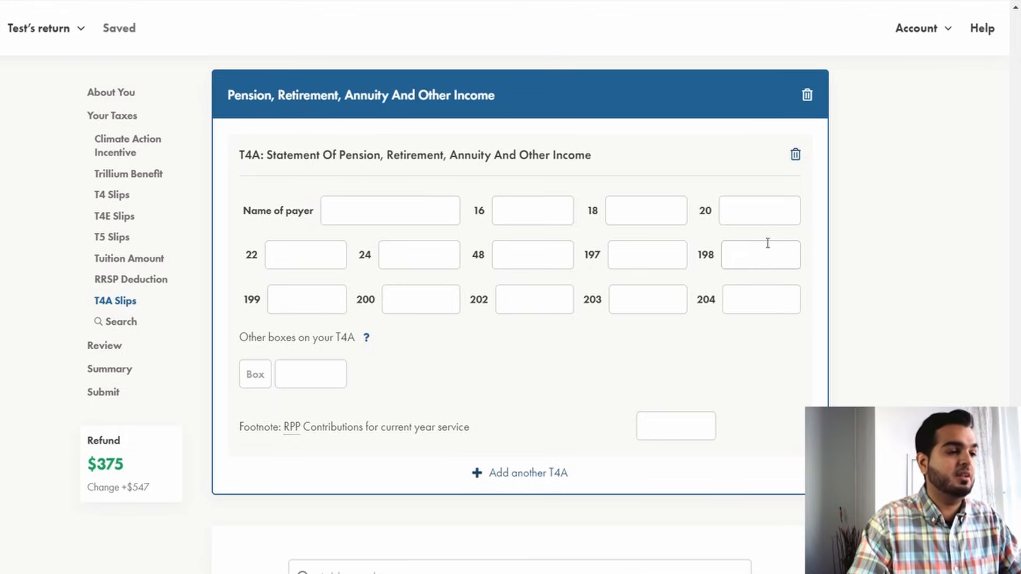
left_click(805, 96)
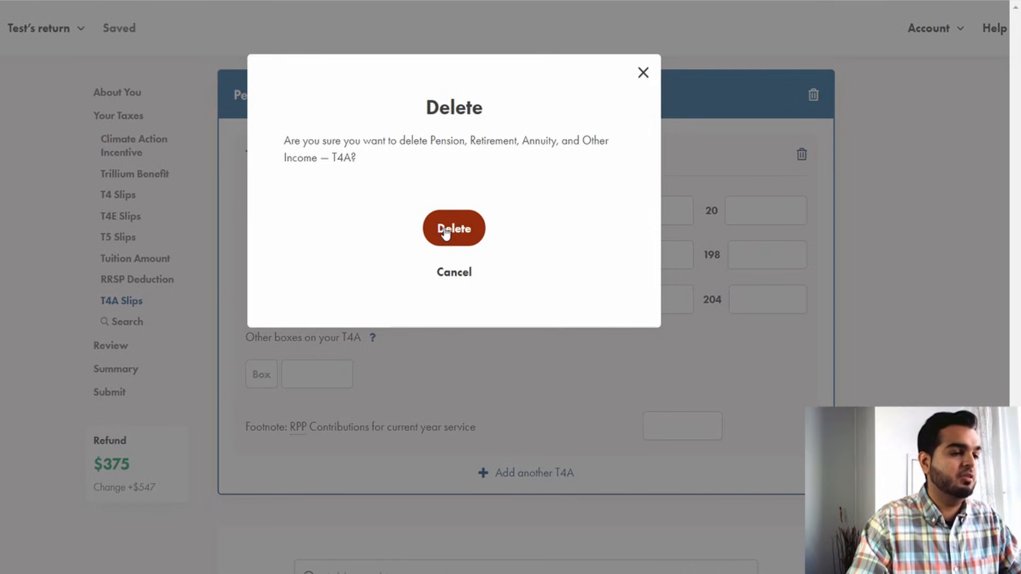
left_click(445, 231)
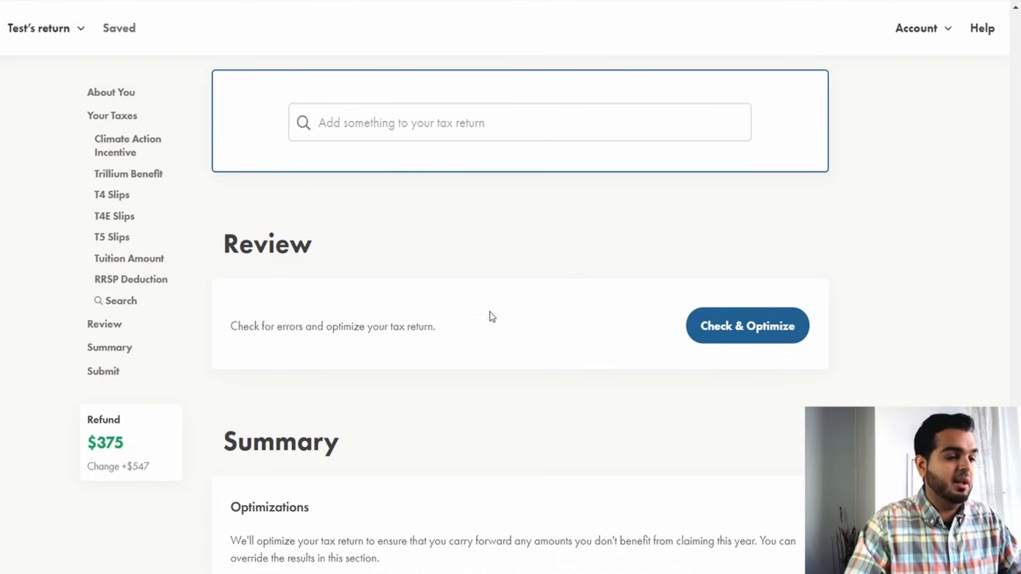
Run Check & Optimize on the return and dismiss the direct deposit suggestion.
left_click(757, 335)
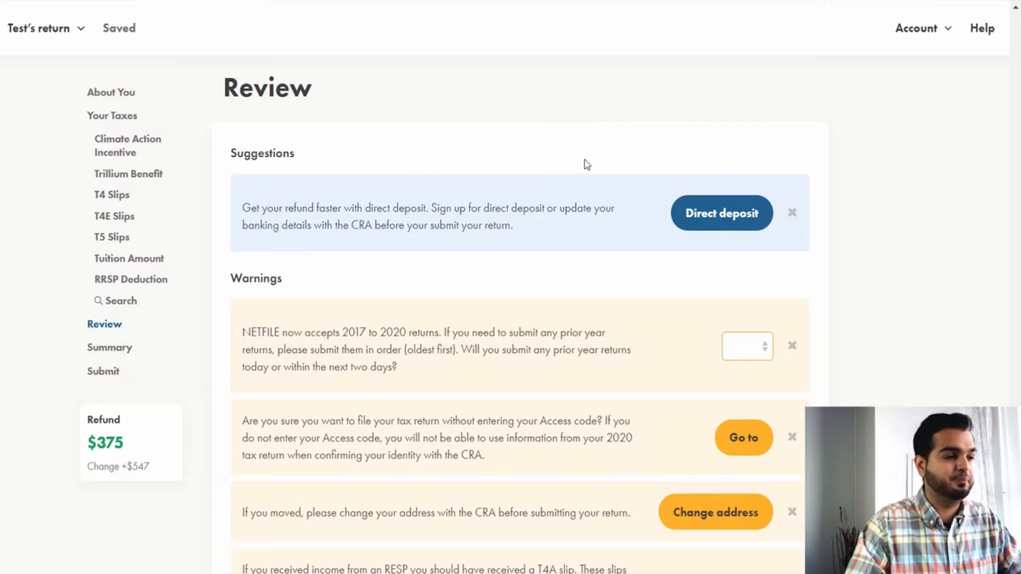
scroll(574, 208, "down", 3)
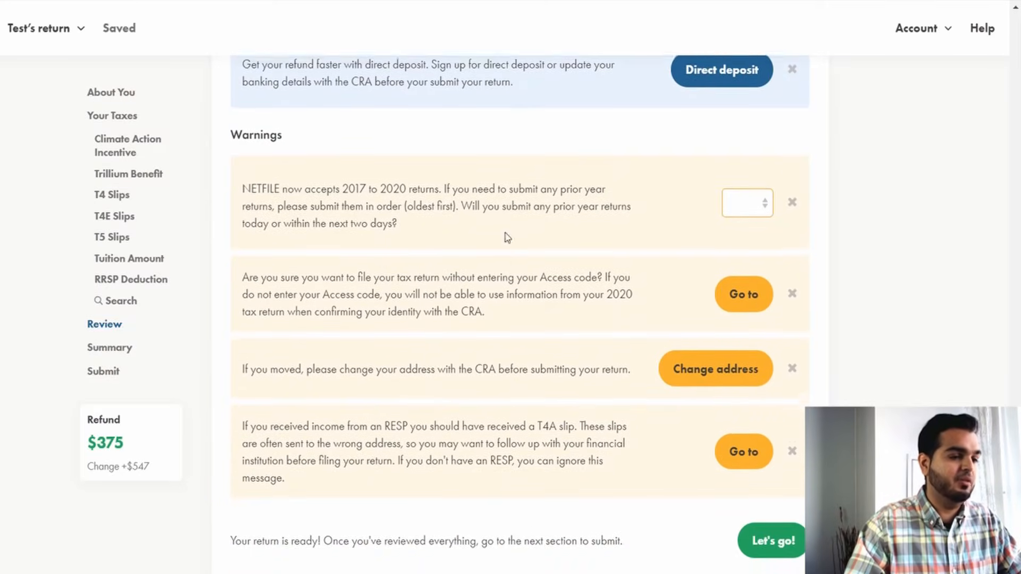
scroll(358, 194, "up", 1)
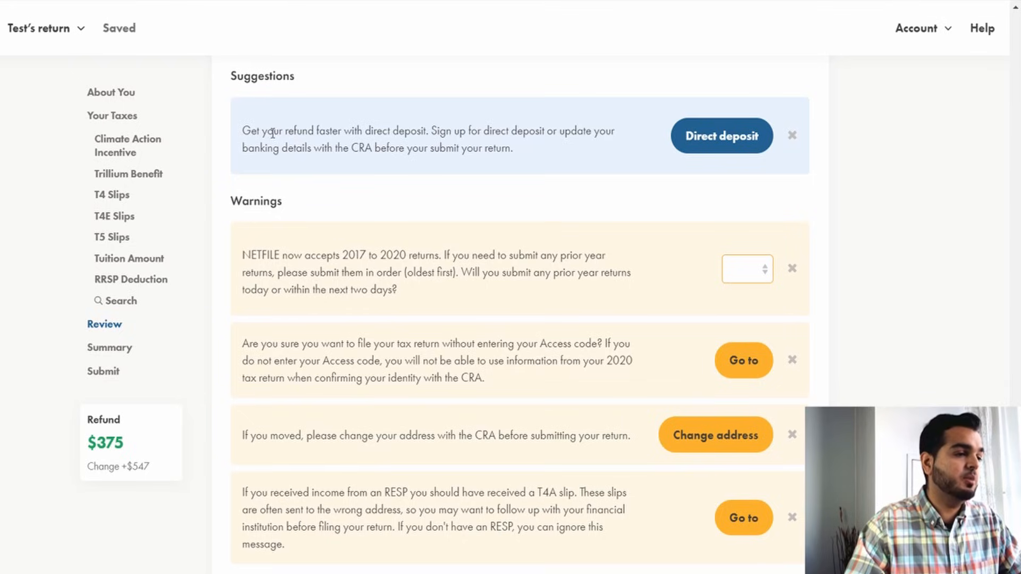
left_click_drag(260, 131, 524, 133)
left_click(523, 148)
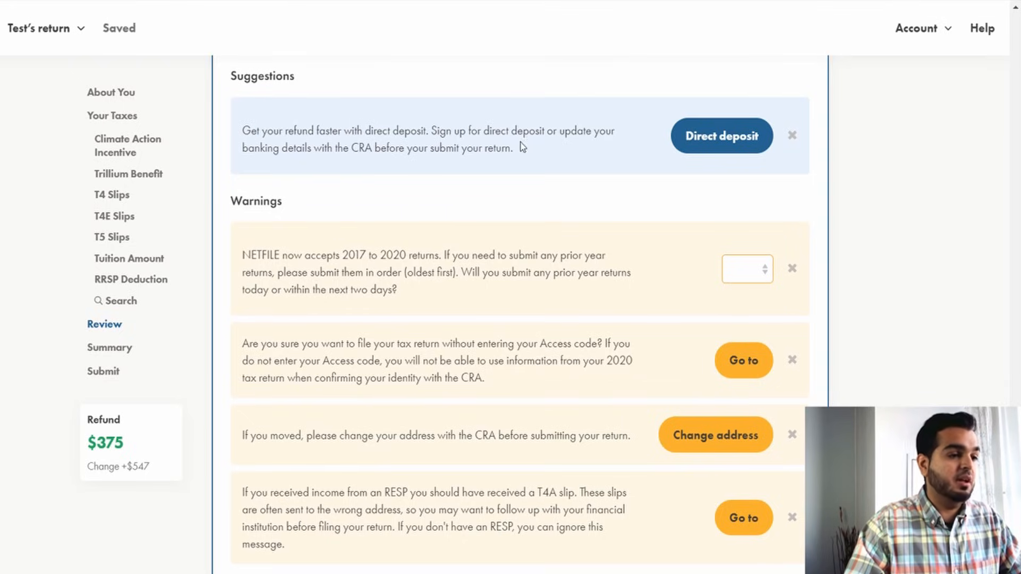
left_click_drag(436, 132, 585, 130)
left_click(404, 152)
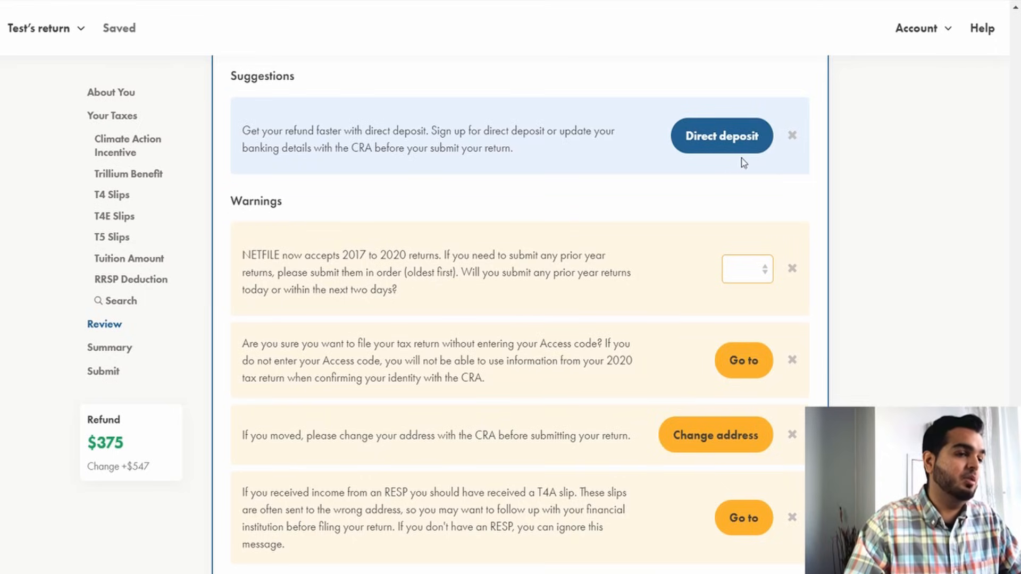
left_click(793, 136)
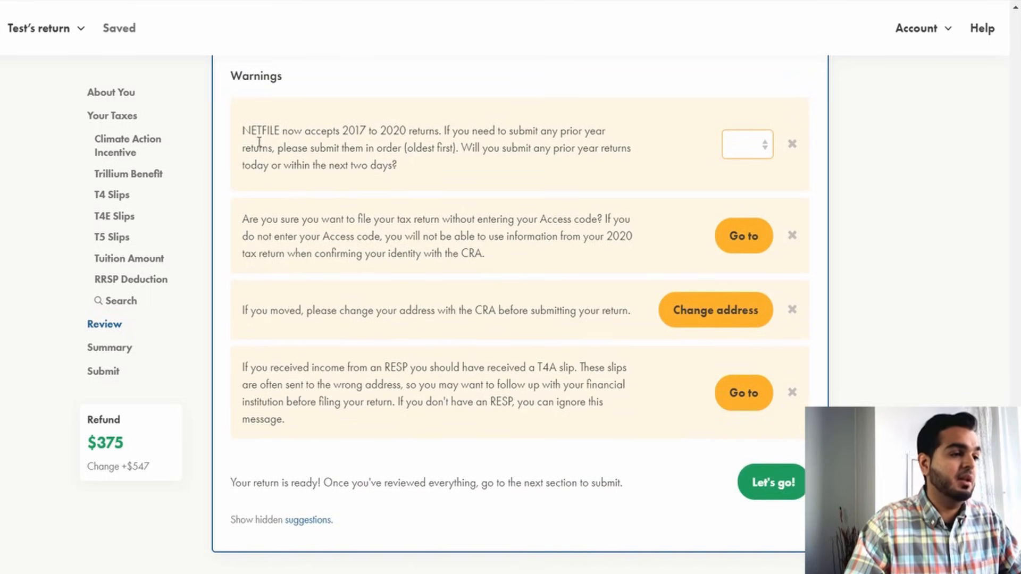
Answer No to submitting prior year returns in the NETFILE warning.
left_click_drag(258, 137, 370, 135)
left_click_drag(377, 133, 423, 133)
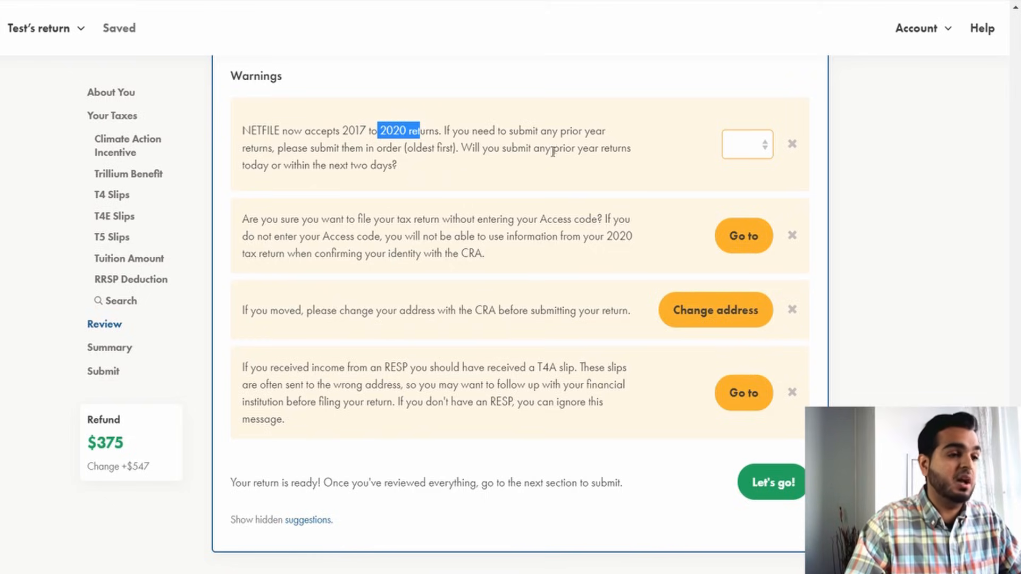
left_click(482, 141)
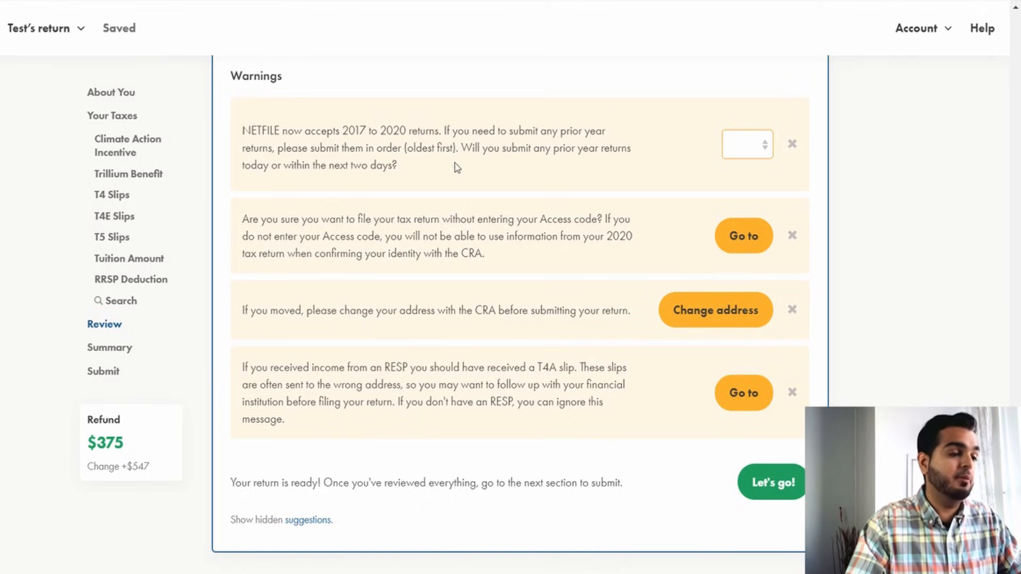
left_click(740, 146)
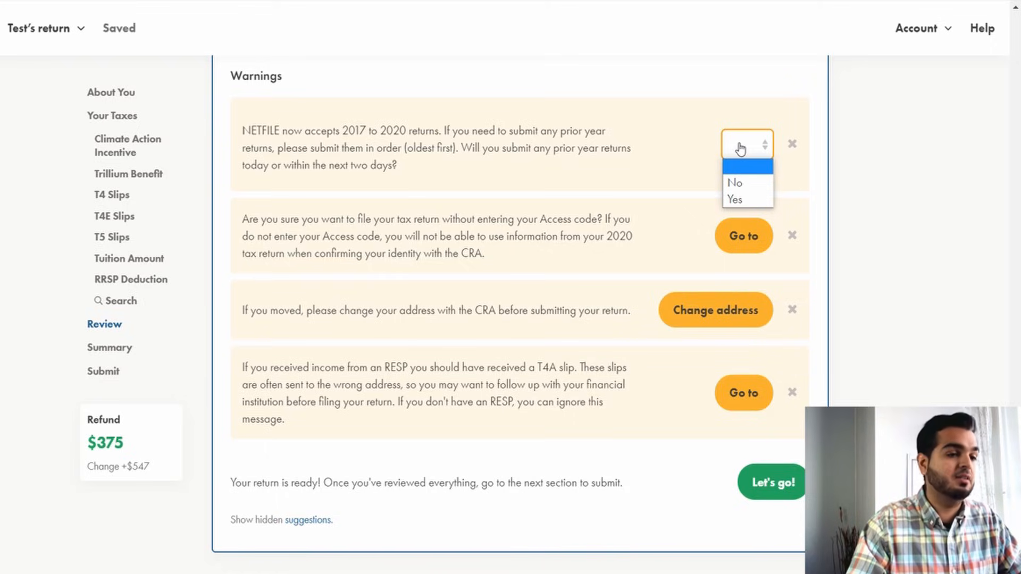
left_click(743, 190)
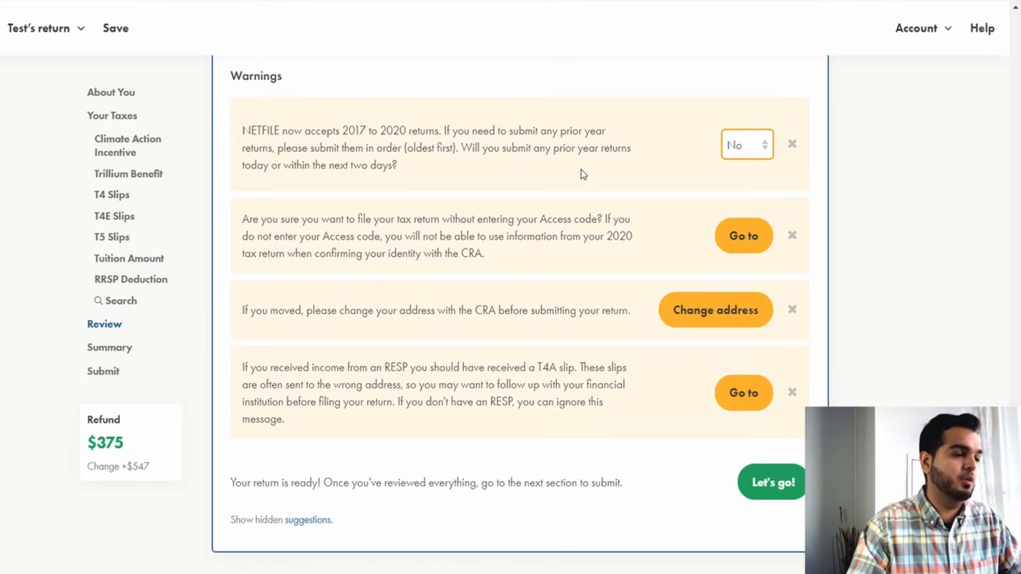
Dismiss the warning about filing without an Access code.
left_click_drag(279, 219, 571, 222)
left_click(571, 222)
left_click_drag(251, 243, 380, 236)
left_click(428, 238)
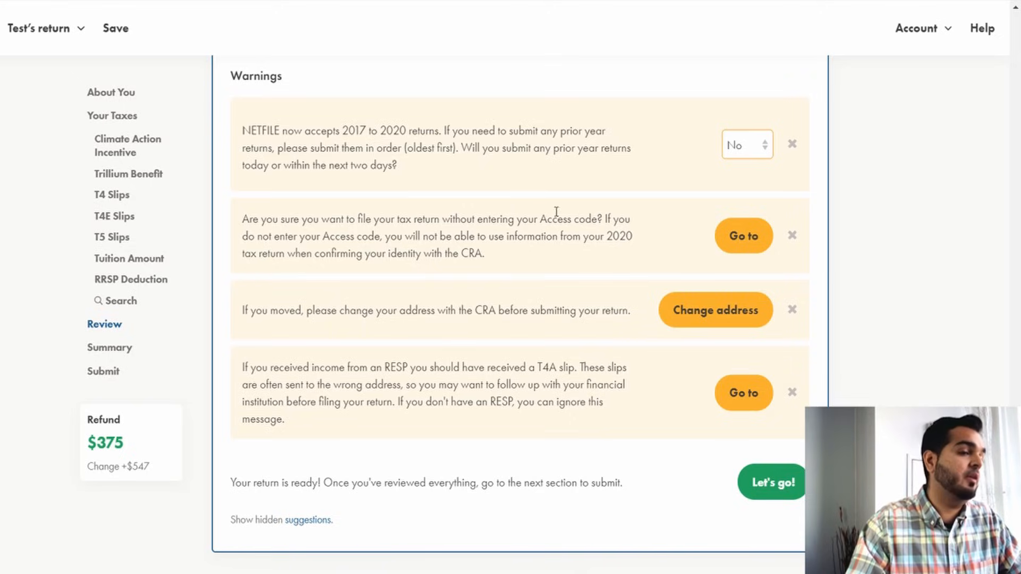
left_click(792, 235)
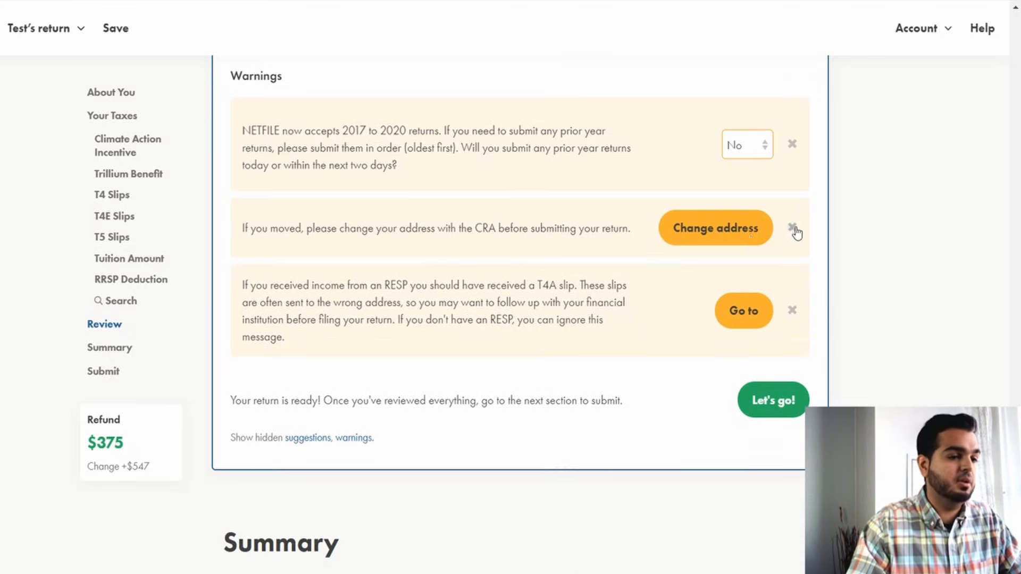
Dismiss the warning about changing your address with the CRA.
left_click_drag(256, 229, 565, 228)
left_click(565, 228)
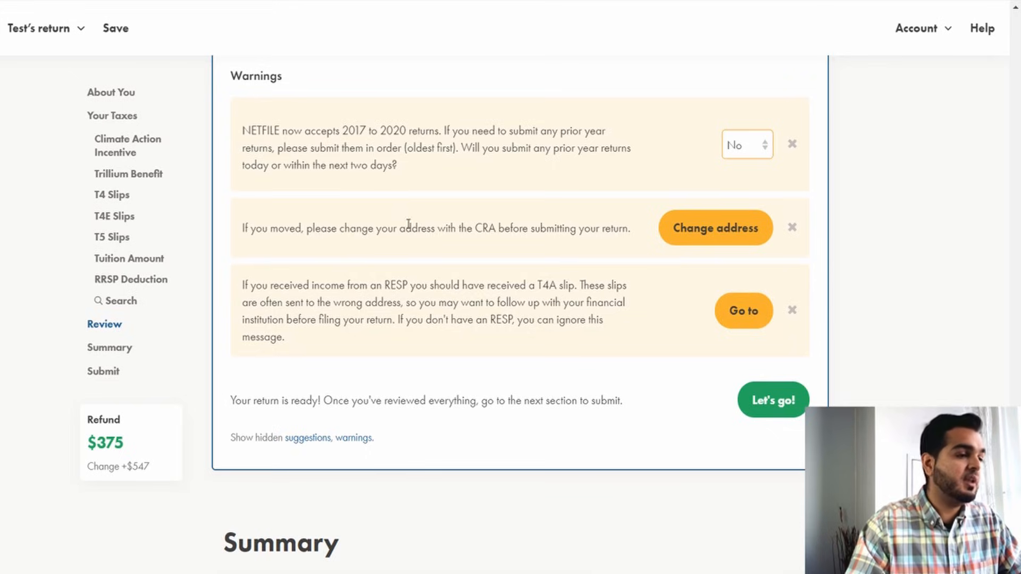
left_click_drag(290, 228, 545, 223)
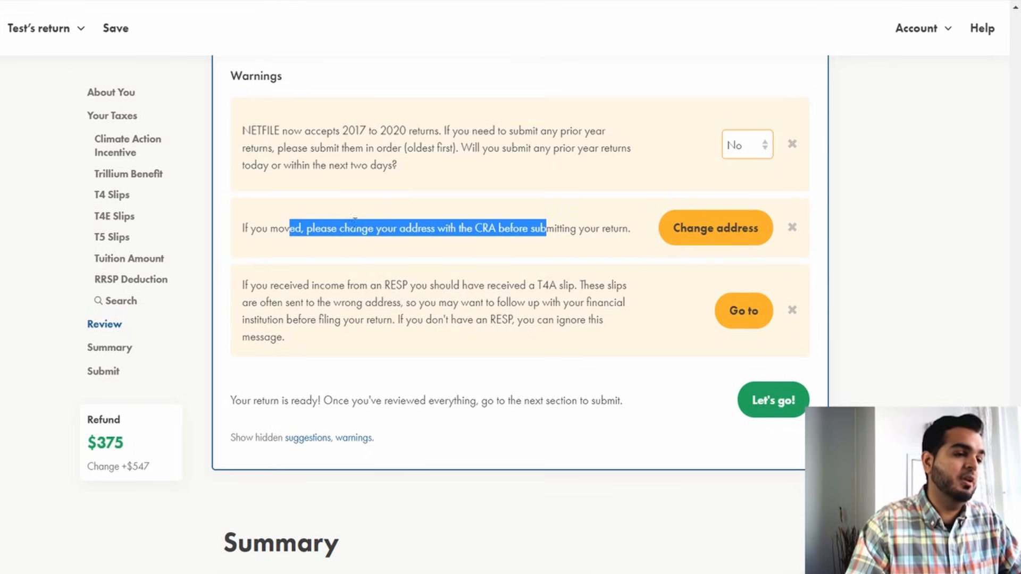
left_click(431, 230)
left_click_drag(381, 228, 521, 228)
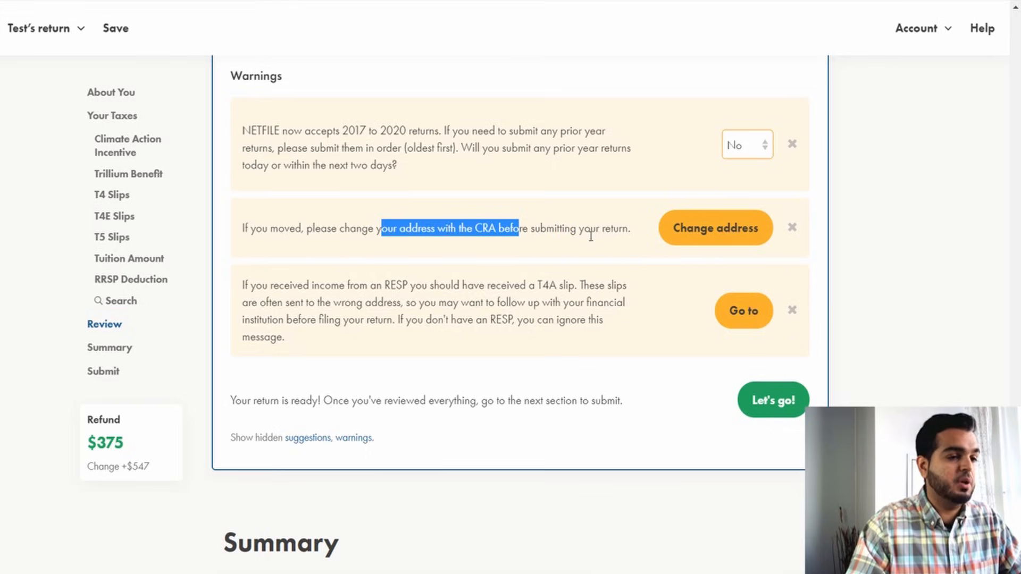
left_click(792, 228)
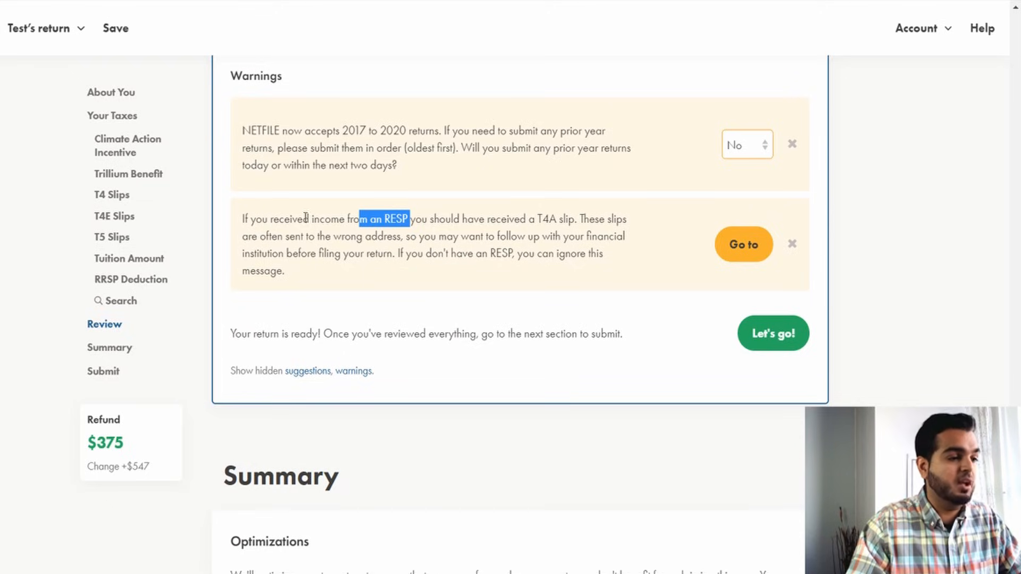
Dismiss the warning about receiving RESP income without a T4A slip.
left_click_drag(357, 222, 412, 222)
left_click_drag(303, 223, 413, 224)
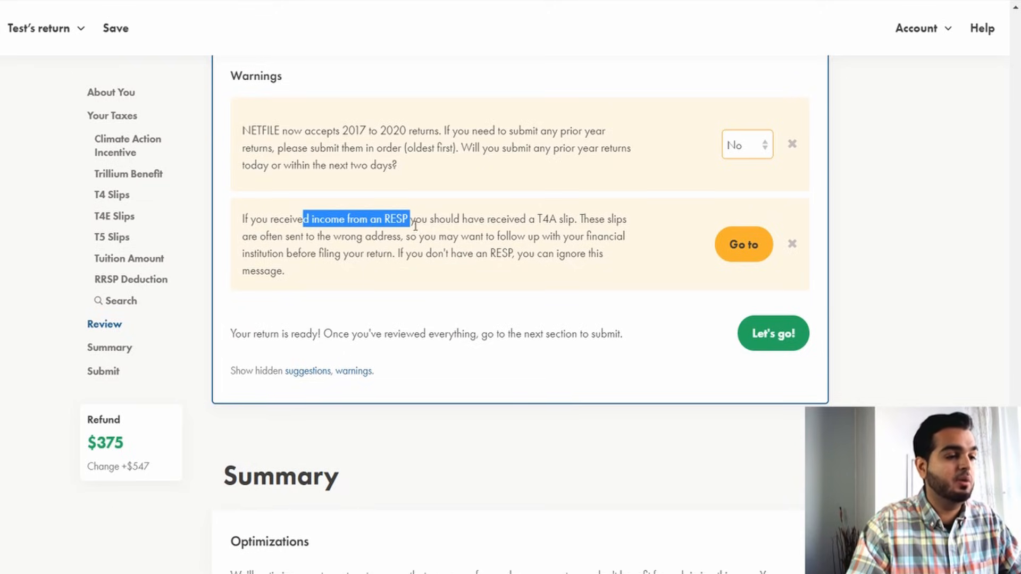
left_click_drag(520, 219, 583, 220)
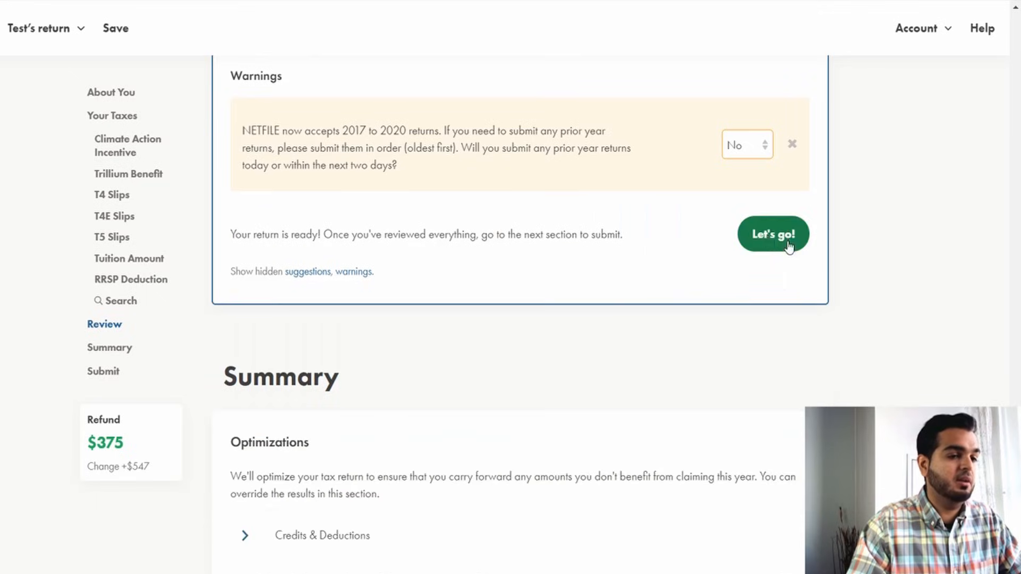
left_click(792, 244)
Dismiss the NETFILE prior-year returns warning in the Review section.
scroll(691, 212, "up", 3)
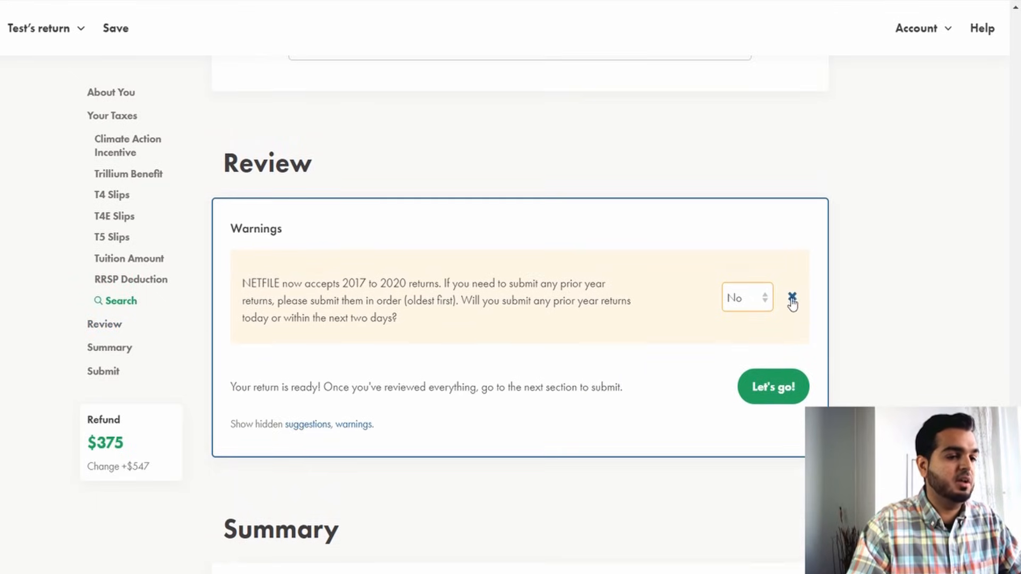
left_click(792, 298)
scroll(757, 278, "down", 10)
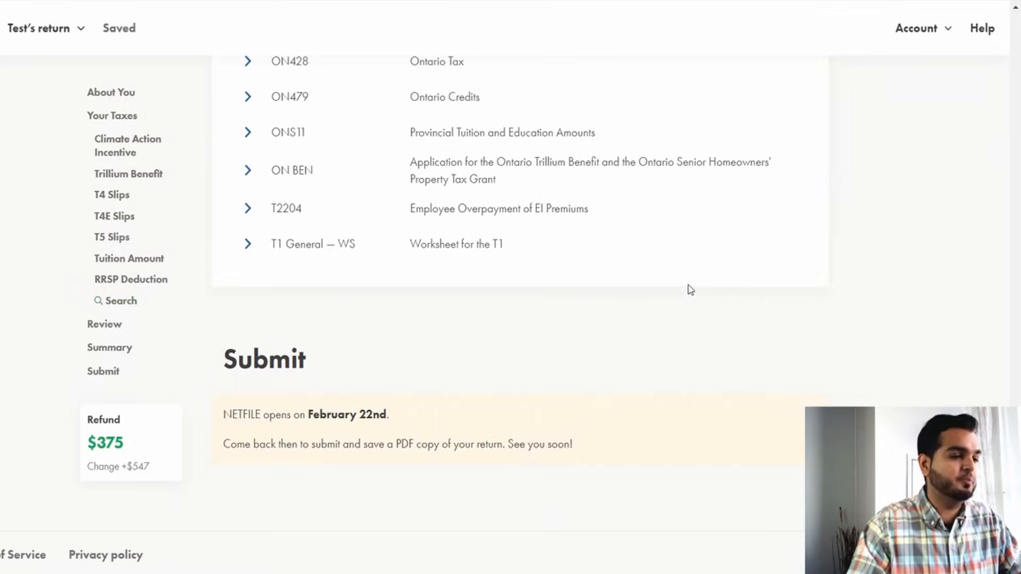
Examine the Submit section's notice about when NETFILE opens.
left_click_drag(218, 367, 339, 352)
left_click(318, 384)
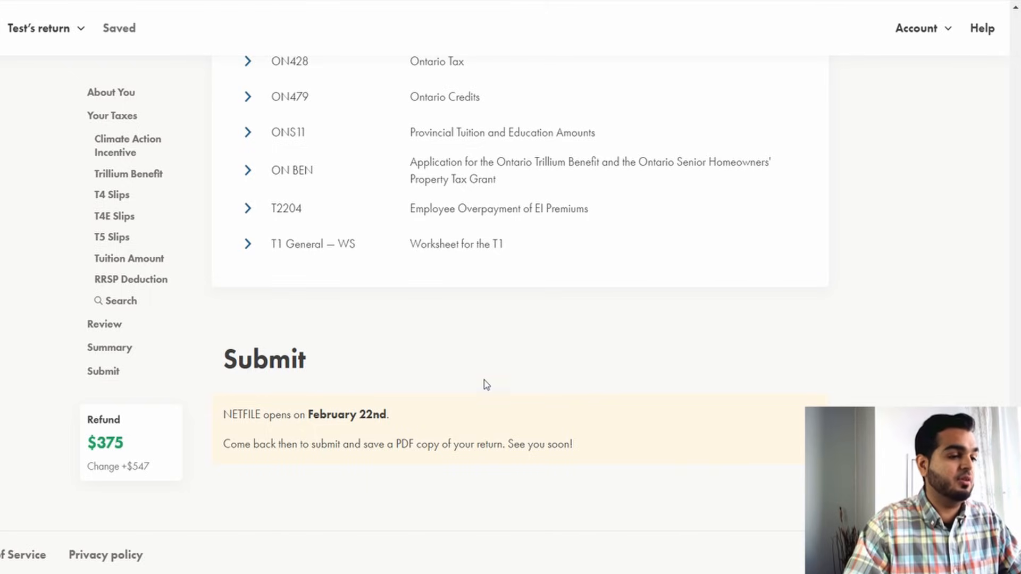
left_click_drag(396, 441, 387, 416)
left_click(351, 420)
left_click(422, 422)
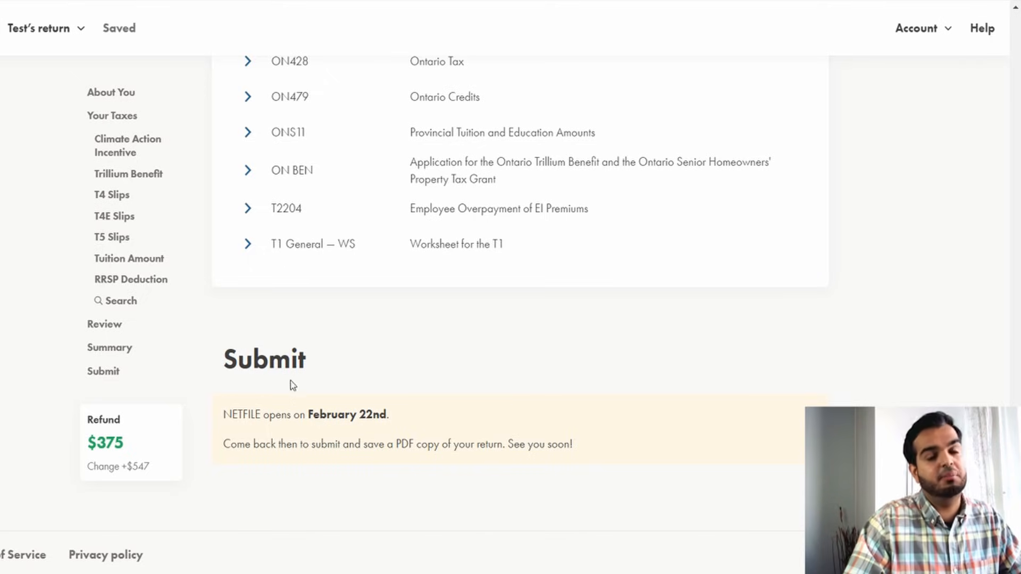
scroll(390, 378, "up", 3)
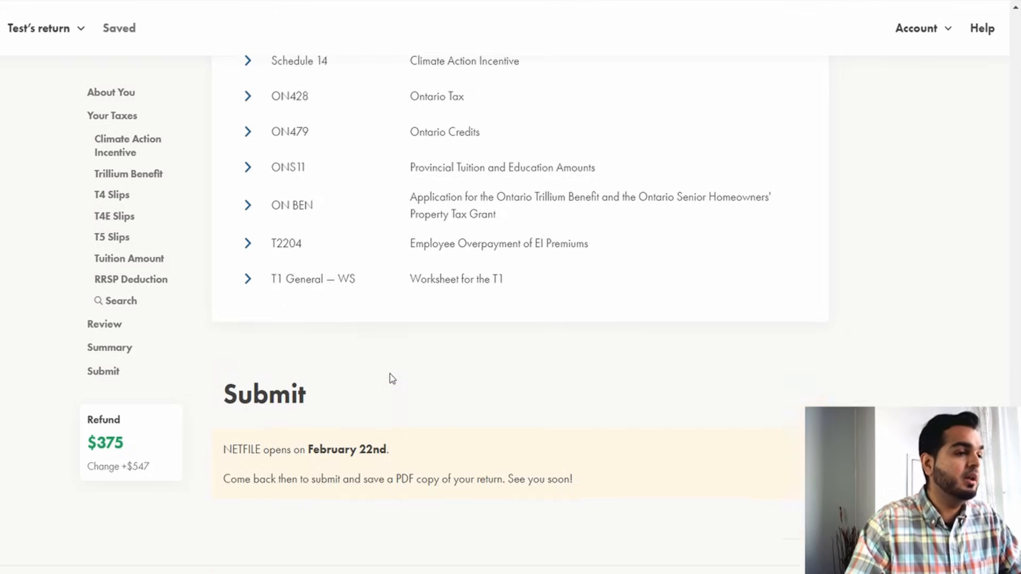
scroll(508, 390, "up", 9)
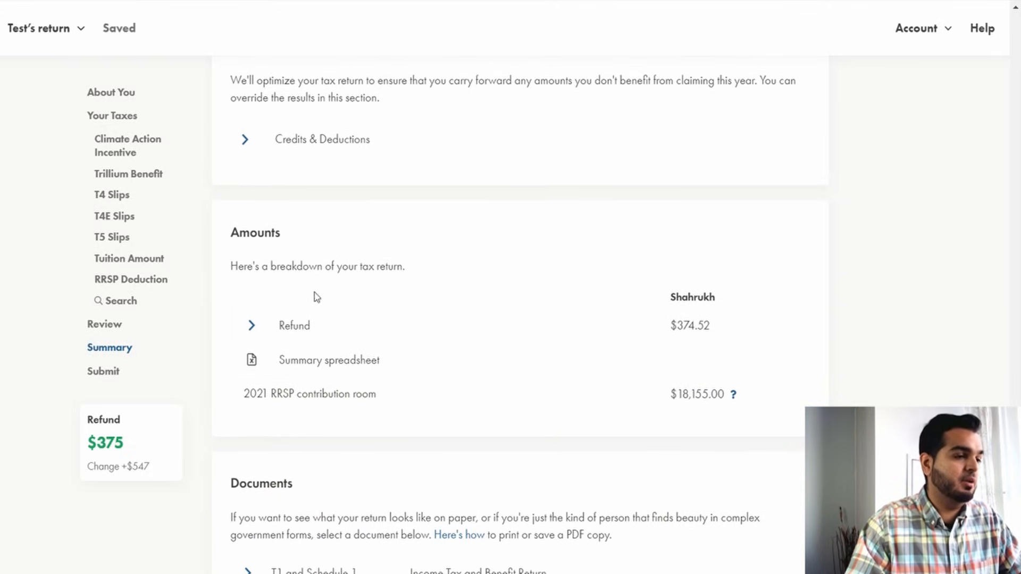
Expand the Refund breakdown in the Amounts summary and review each tax line amount.
left_click_drag(244, 266, 394, 266)
left_click(425, 295)
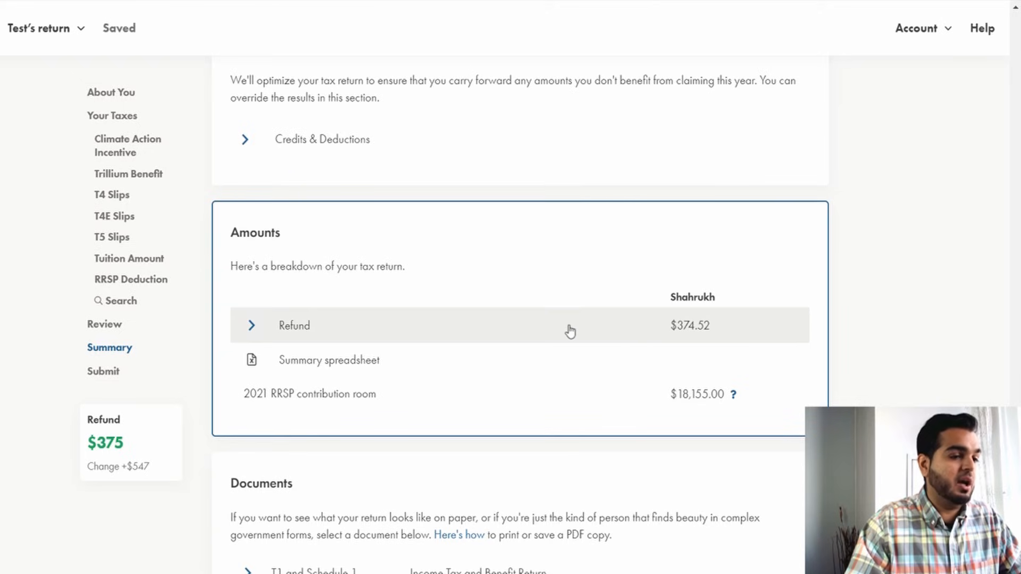
left_click(394, 338)
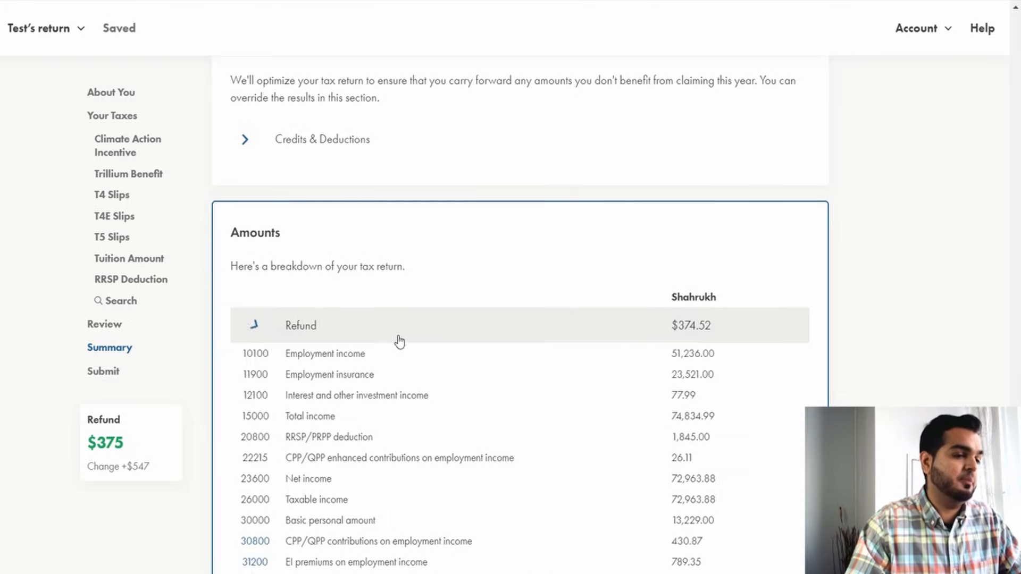
scroll(425, 351, "down", 2)
scroll(437, 356, "down", 1)
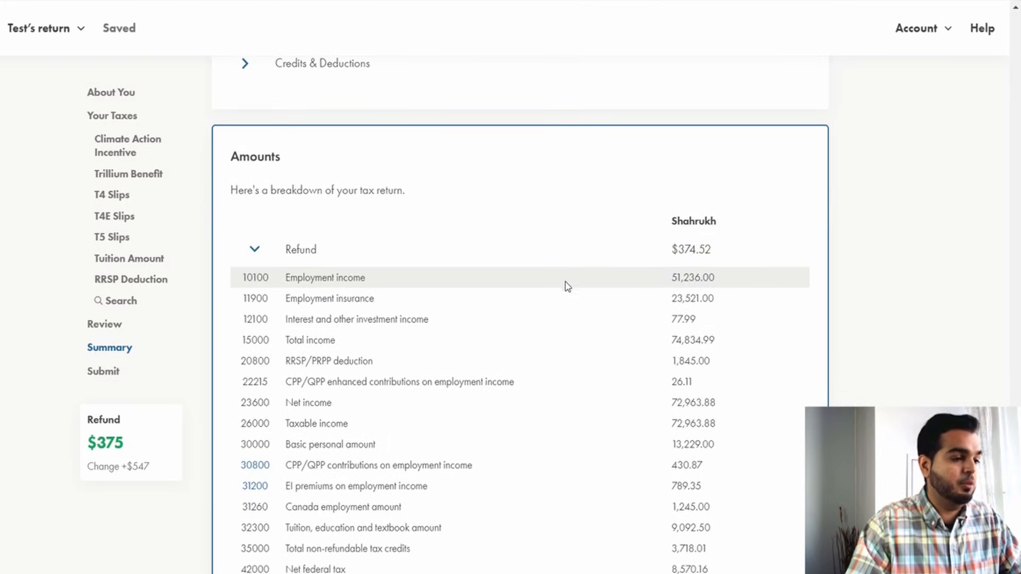
scroll(569, 352, "down", 3)
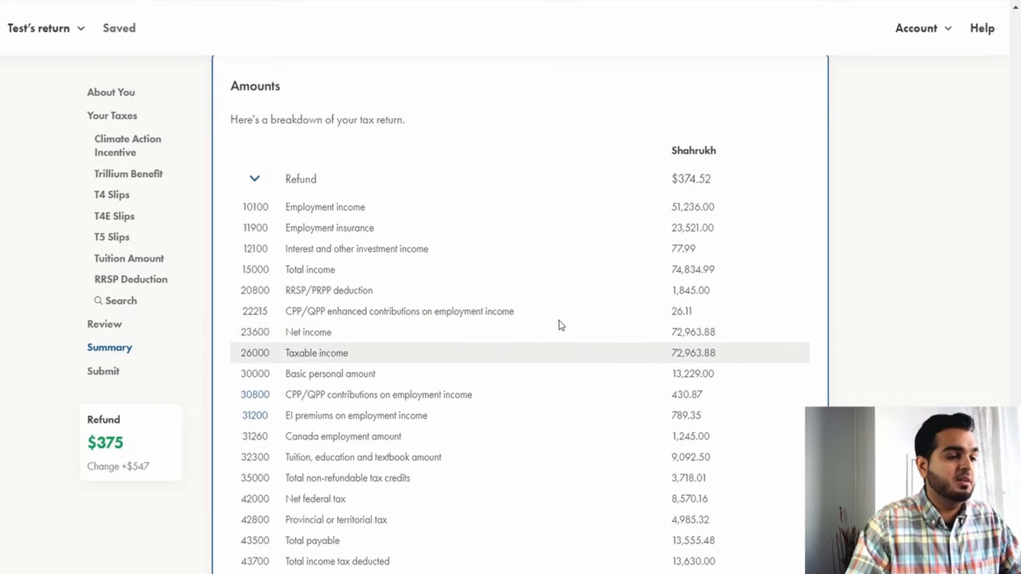
scroll(585, 319, "down", 1)
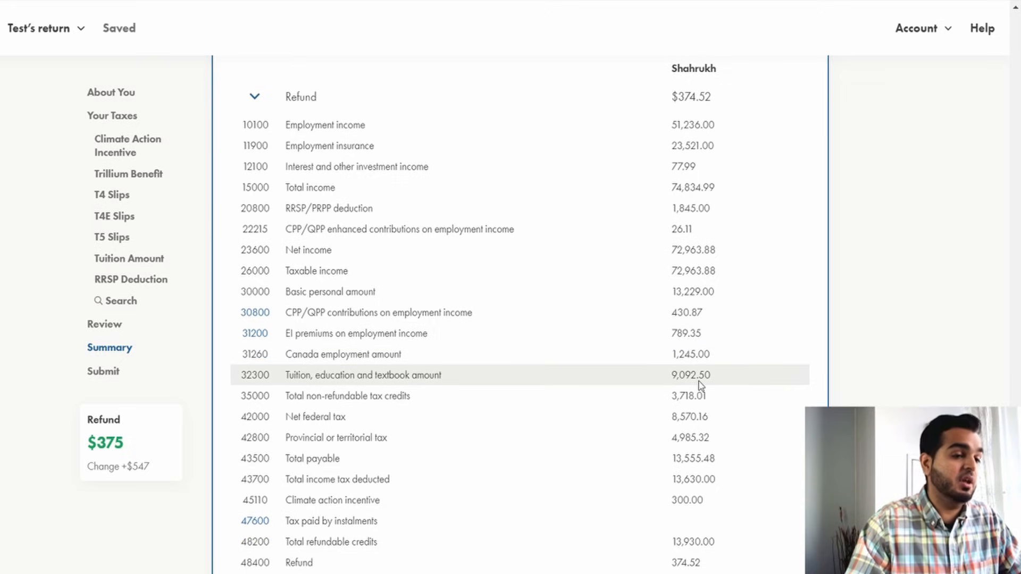
scroll(699, 389, "down", 4)
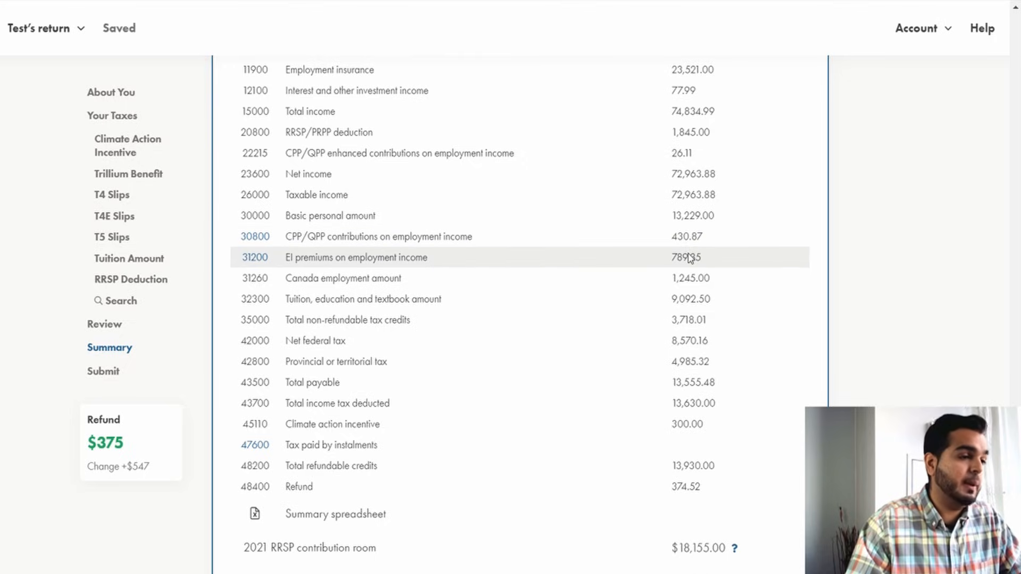
left_click_drag(670, 195, 729, 200)
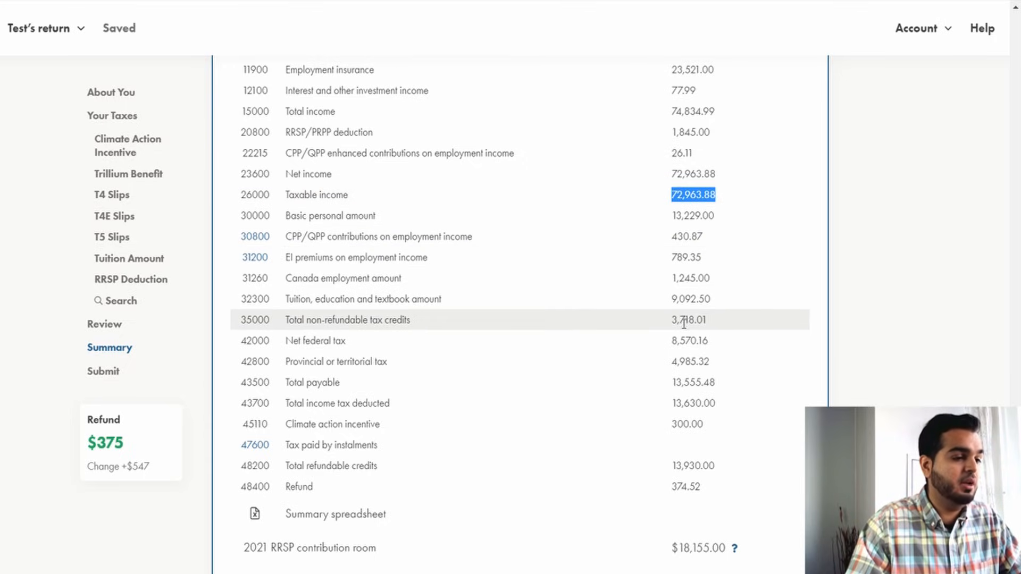
left_click_drag(669, 341, 727, 342)
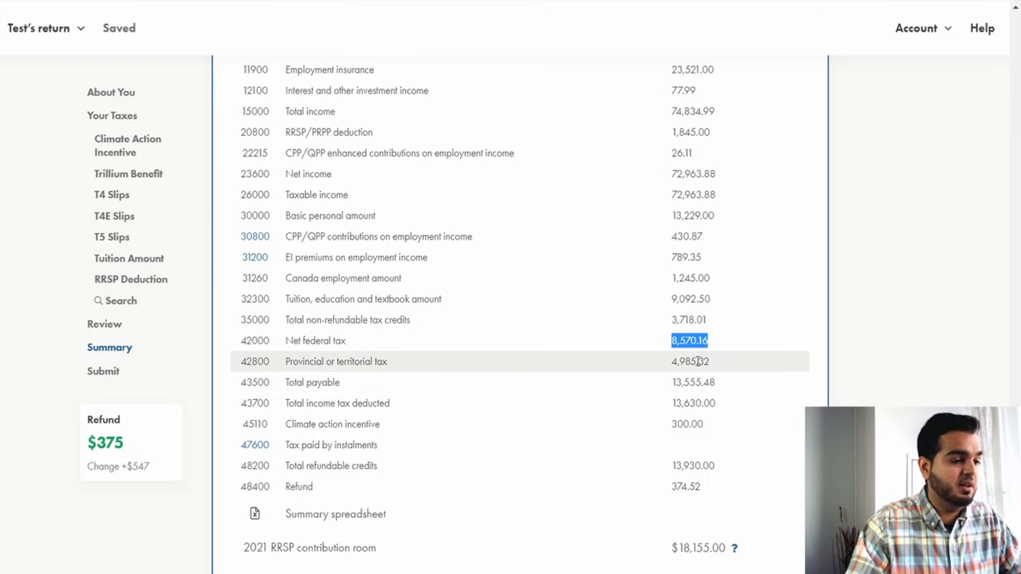
left_click_drag(668, 383, 669, 427)
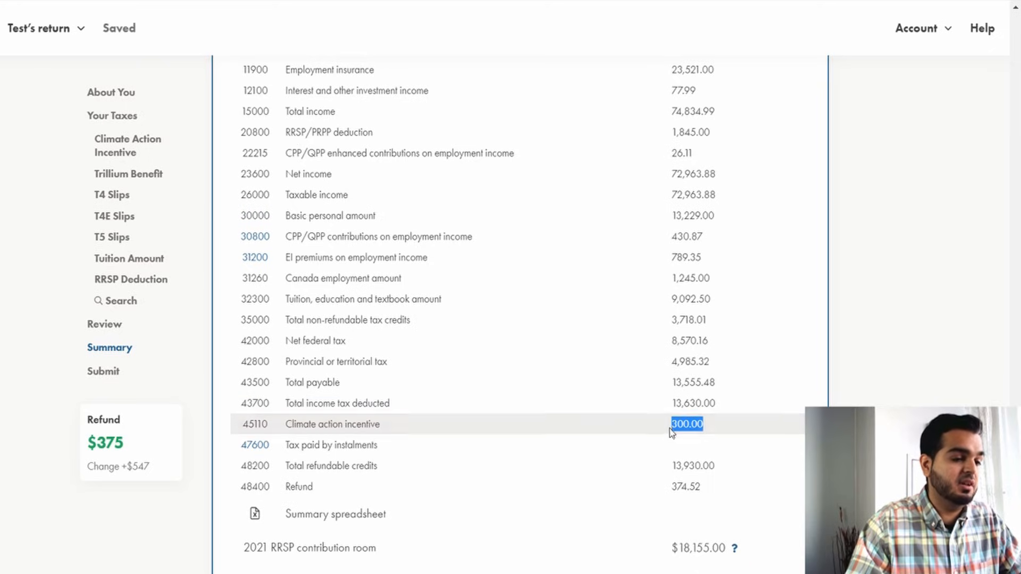
double_click(678, 489)
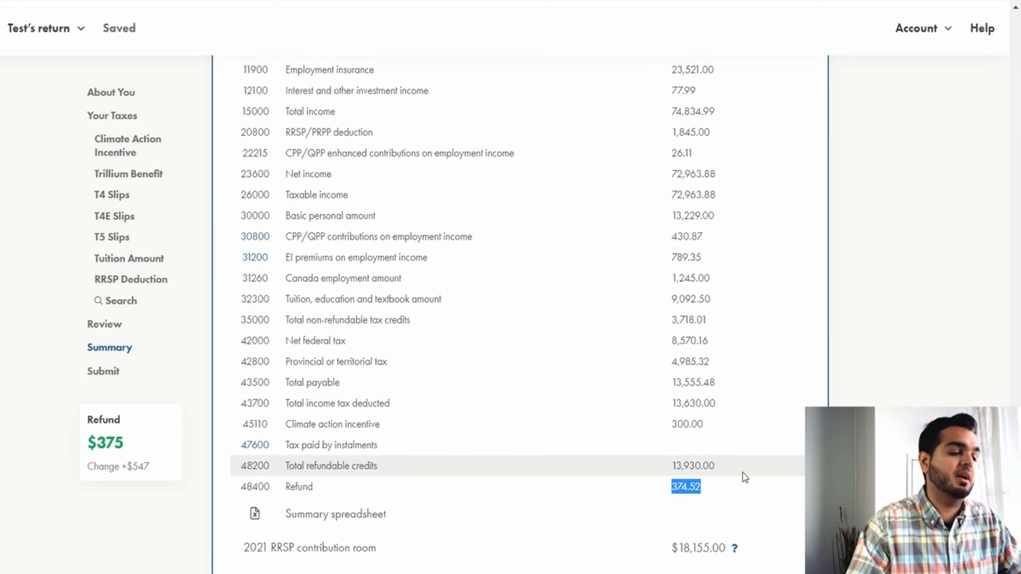
Open the Schedule 11 tuition document from the Documents list, review it, and collapse it.
scroll(548, 303, "down", 3)
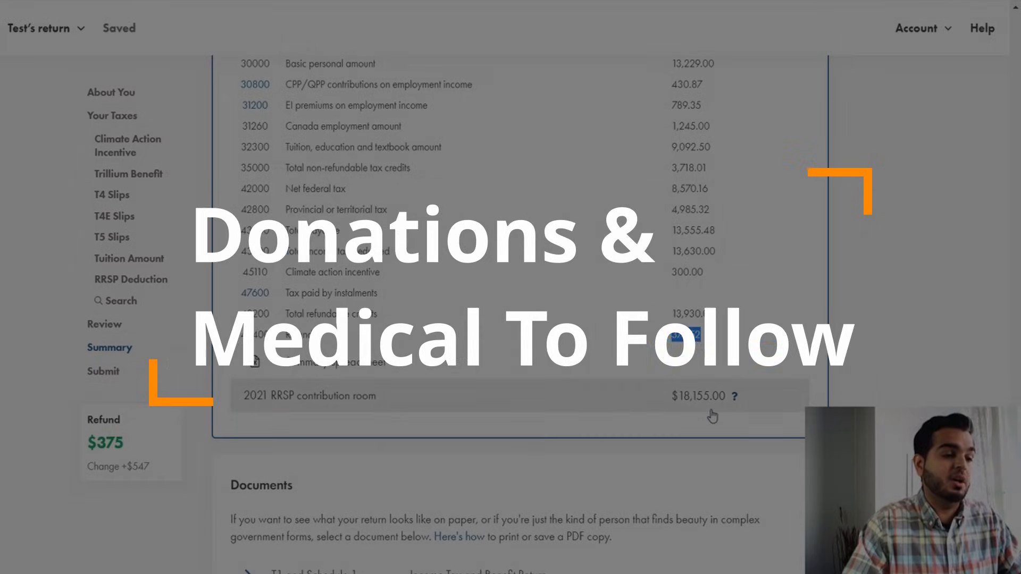
scroll(712, 417, "down", 5)
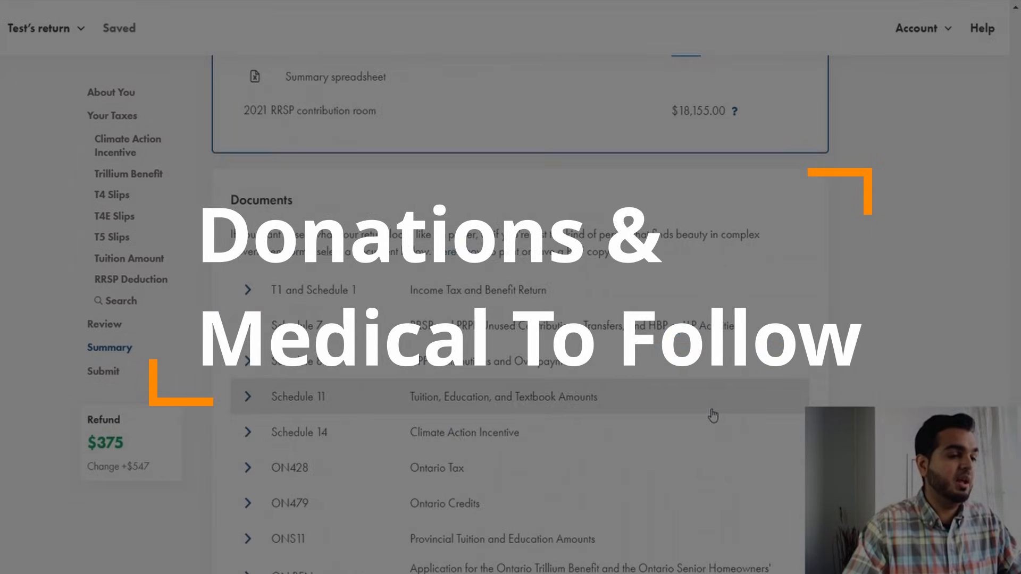
scroll(713, 416, "down", 2)
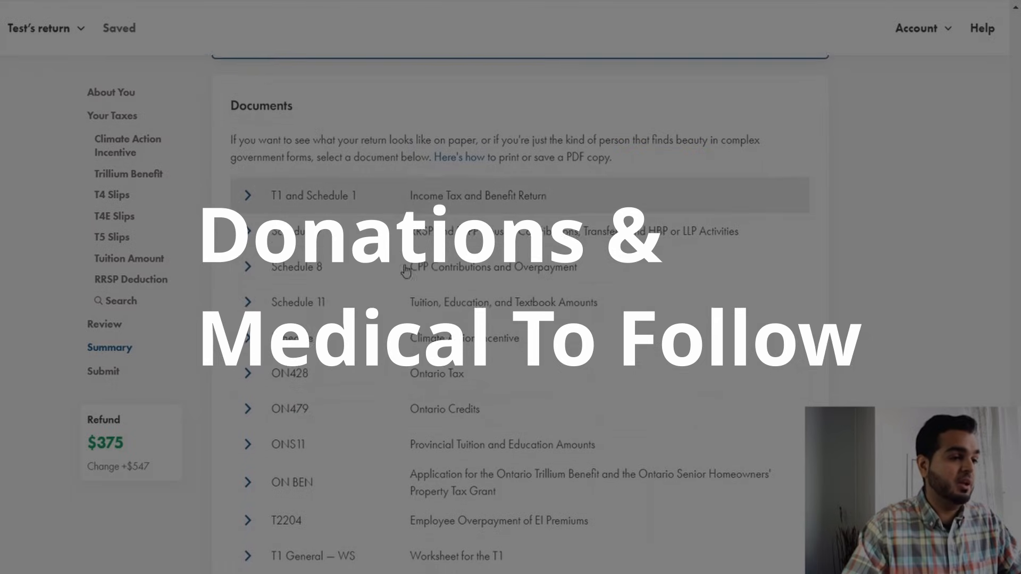
scroll(452, 342, "down", 1)
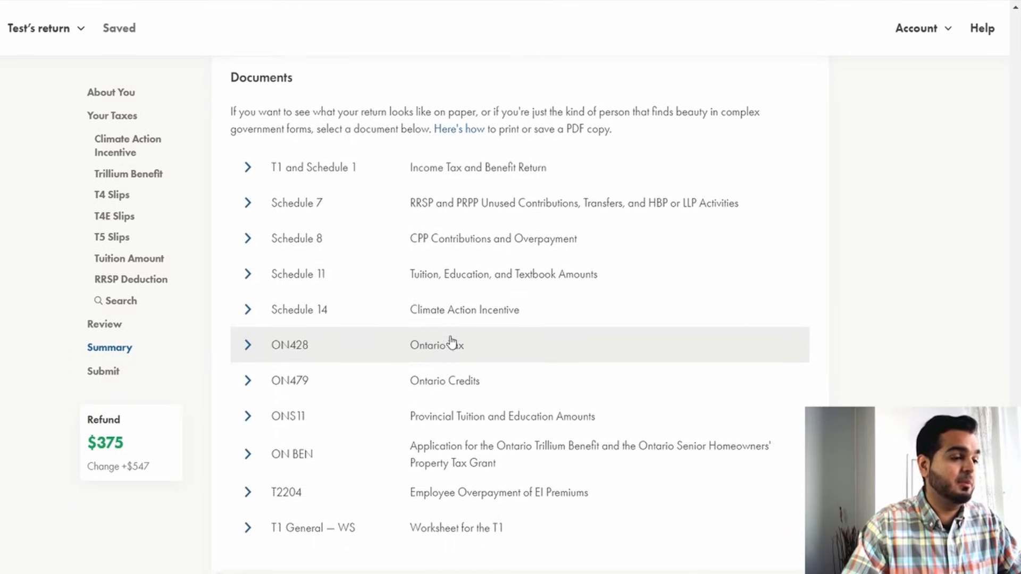
scroll(451, 342, "down", 2)
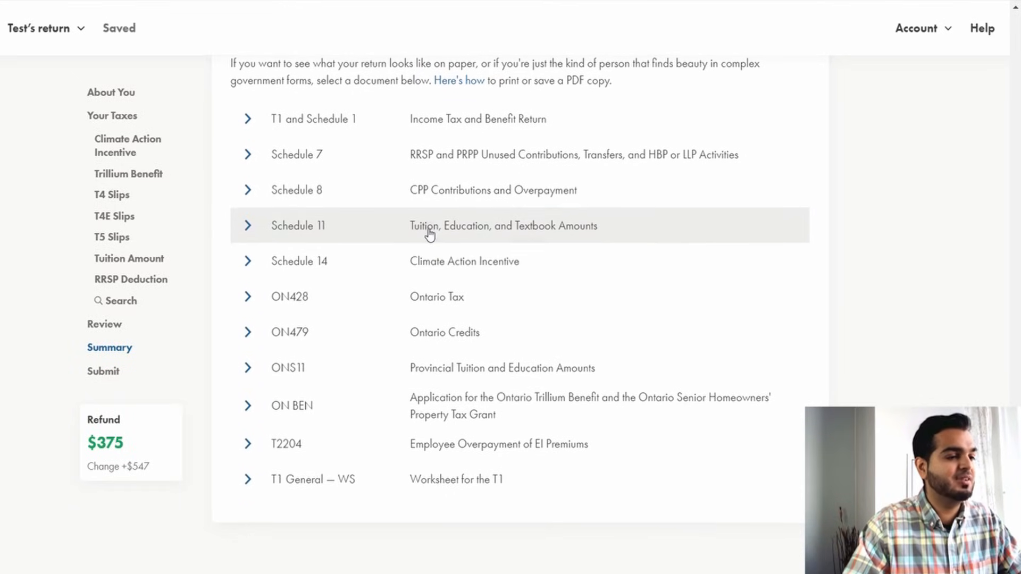
left_click(429, 235)
scroll(466, 329, "down", 3)
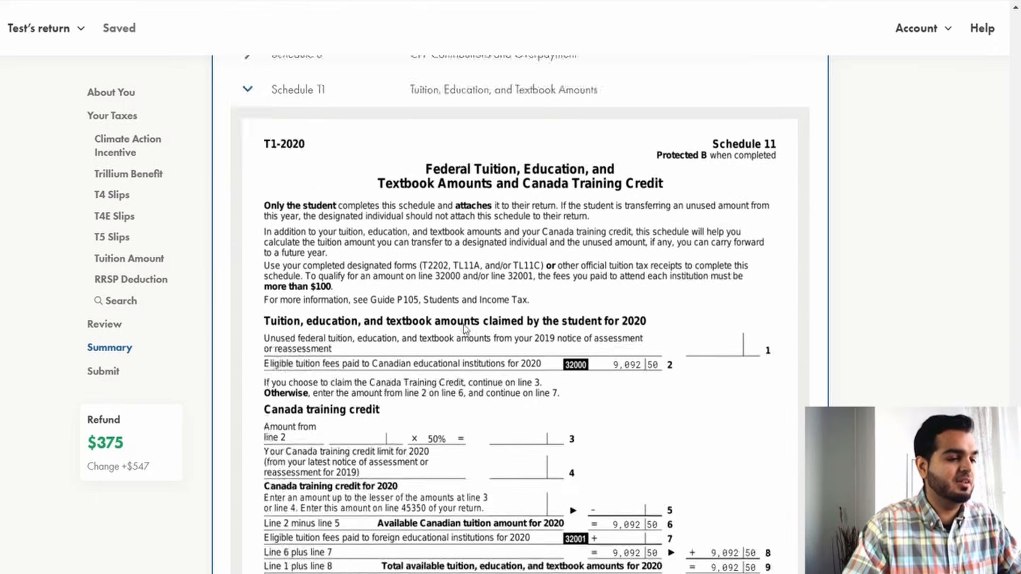
scroll(466, 329, "down", 10)
scroll(631, 333, "up", 6)
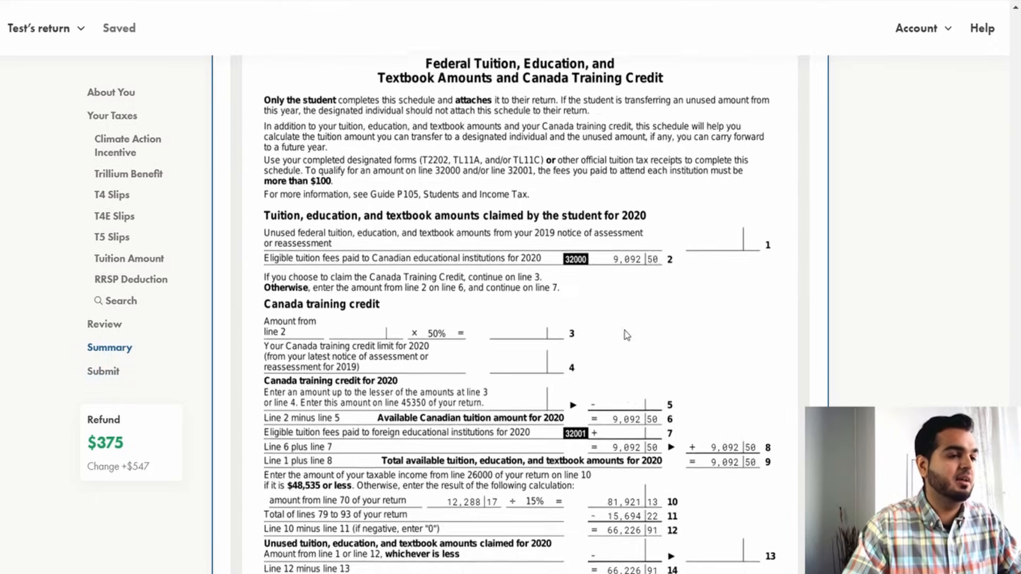
scroll(626, 334, "up", 4)
left_click(319, 141)
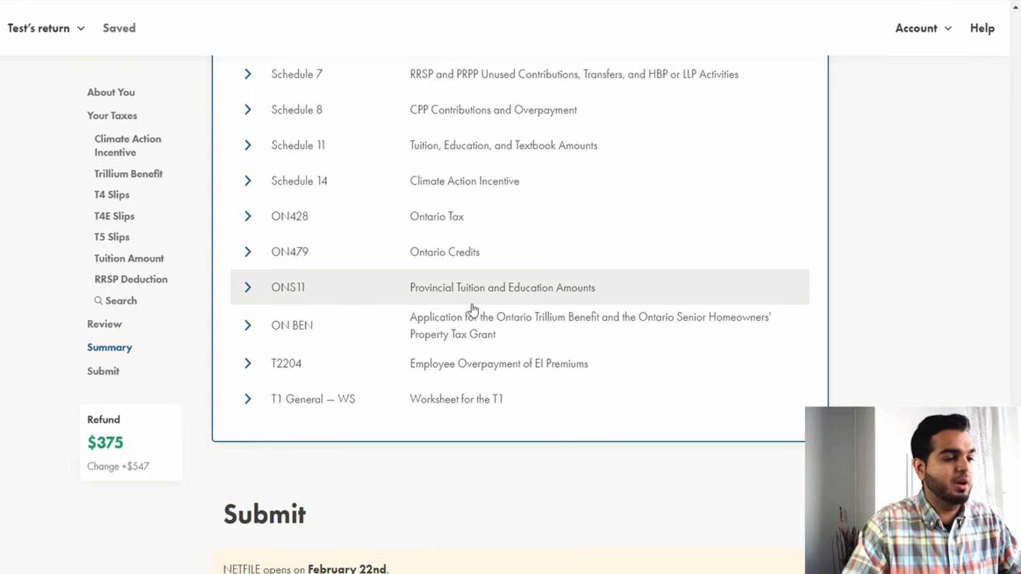
Add the Donations and Gifts section to the return by searching for donations.
scroll(443, 270, "down", 3)
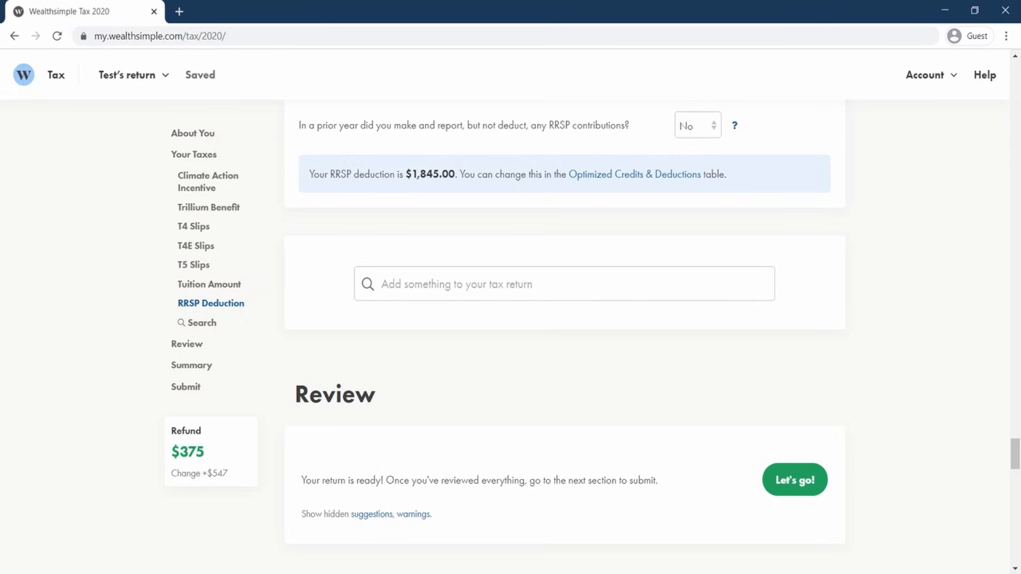
left_click(644, 293)
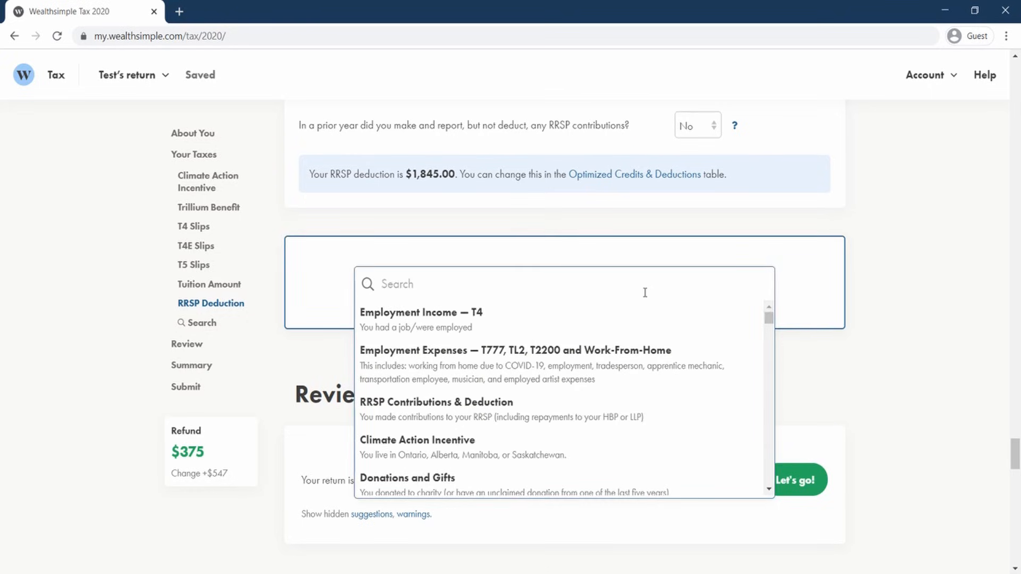
type("donations")
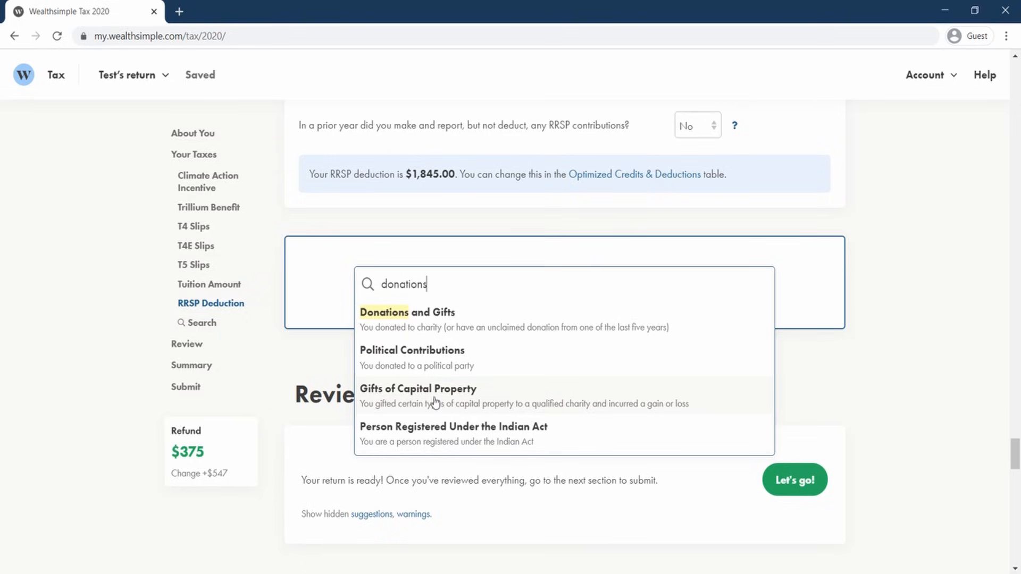
left_click(475, 326)
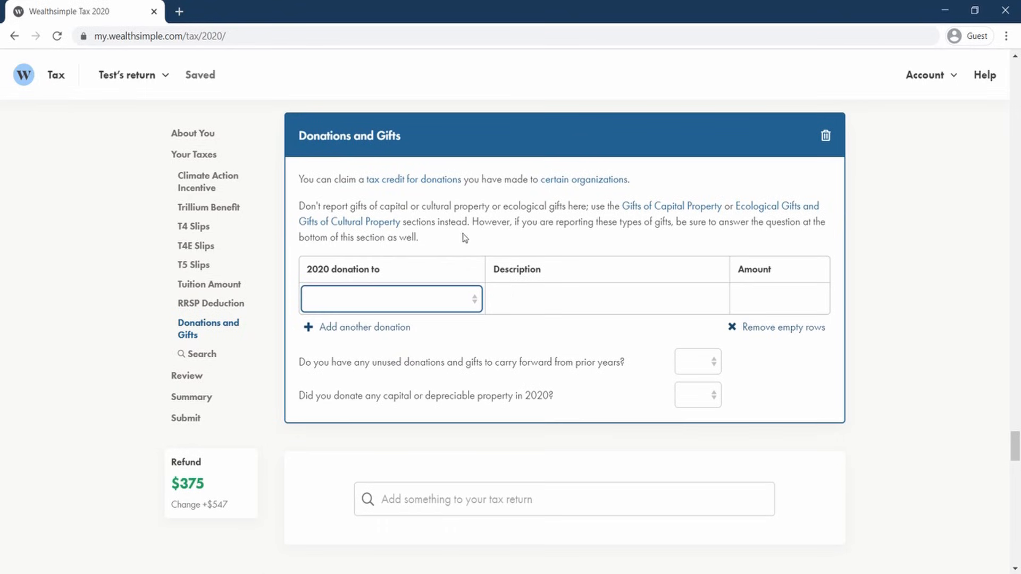
Add a 2020 donation to a Charity with the description Red Cross.
left_click(474, 301)
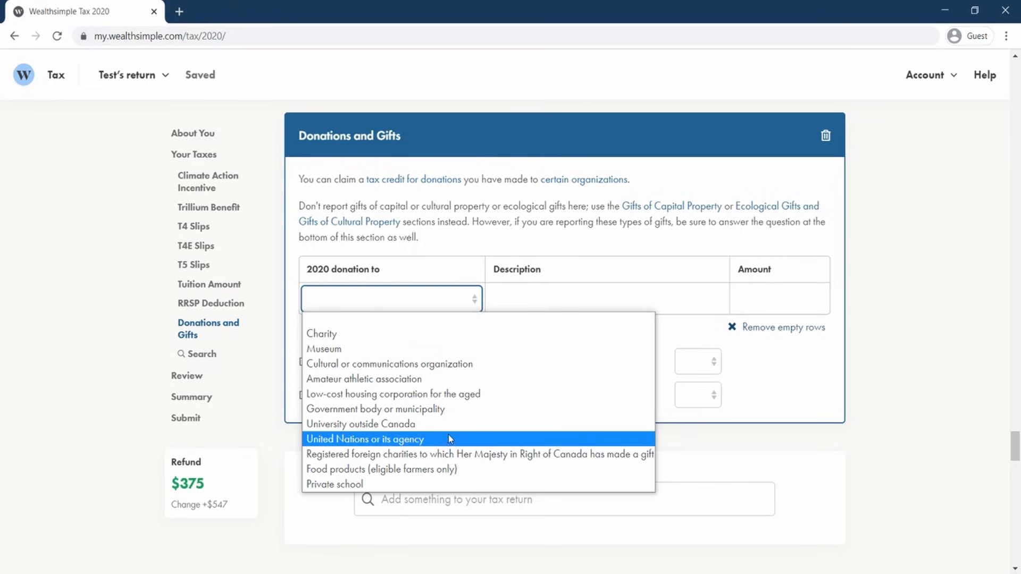
left_click(356, 337)
left_click(569, 308)
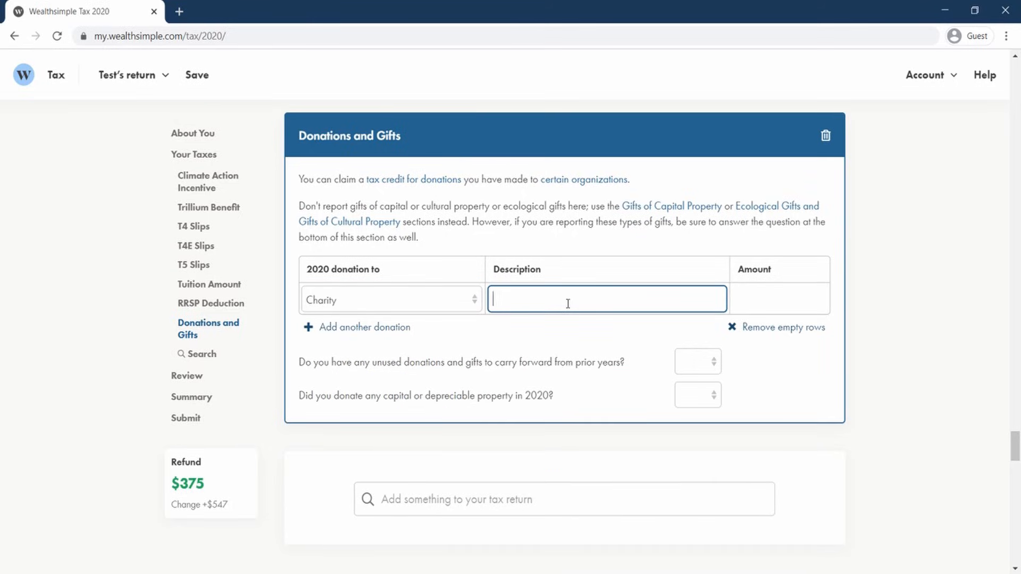
type("Red Cross")
Set the Red Cross donation amount to 100.
left_click(790, 307)
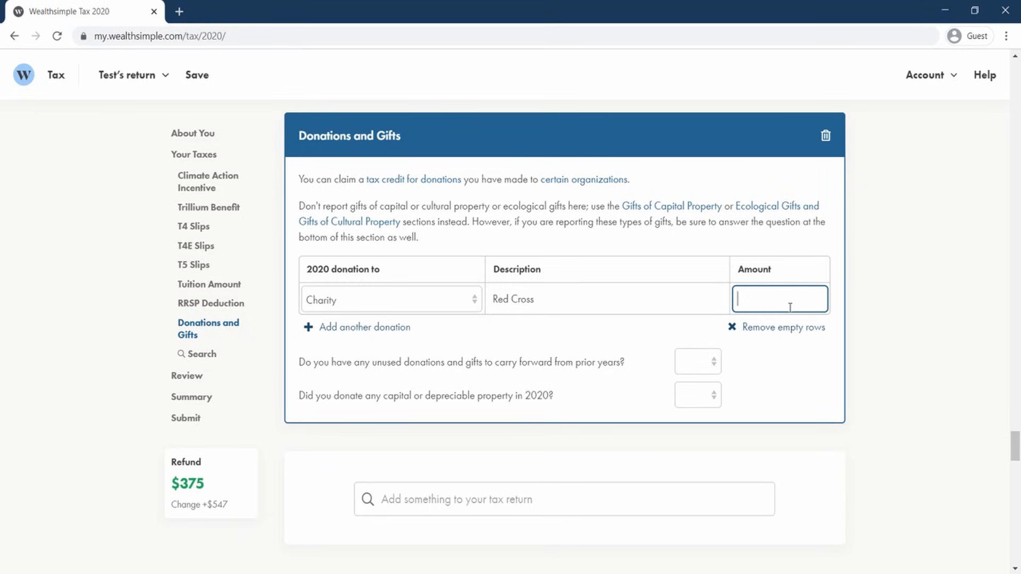
type("100")
key("BackSpace")
key("BackSpace")
key("BackSpace")
key("BackSpace")
key("BackSpace")
left_click(723, 311)
left_click(742, 301)
type("100")
left_click(898, 416)
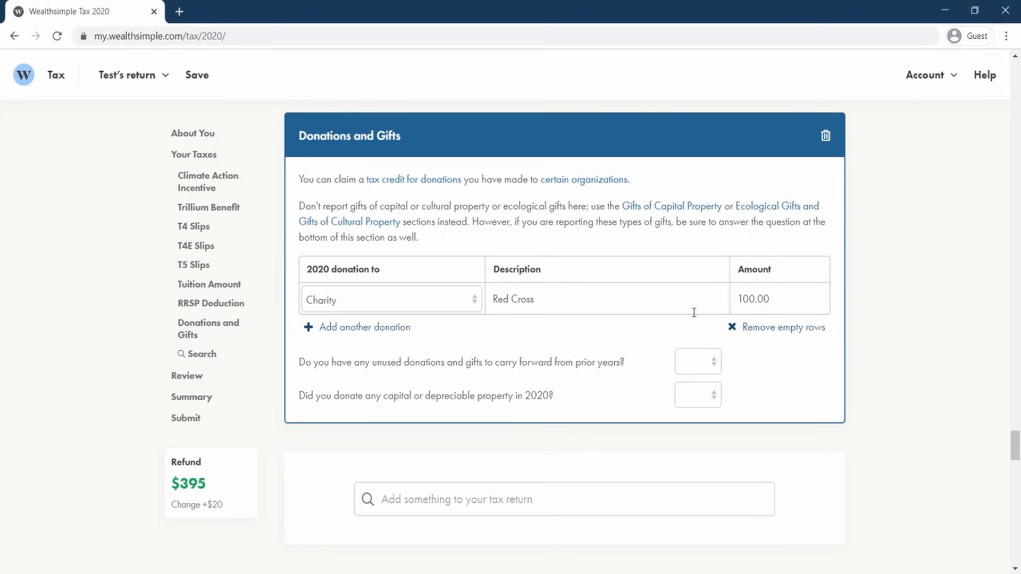
left_click(366, 328)
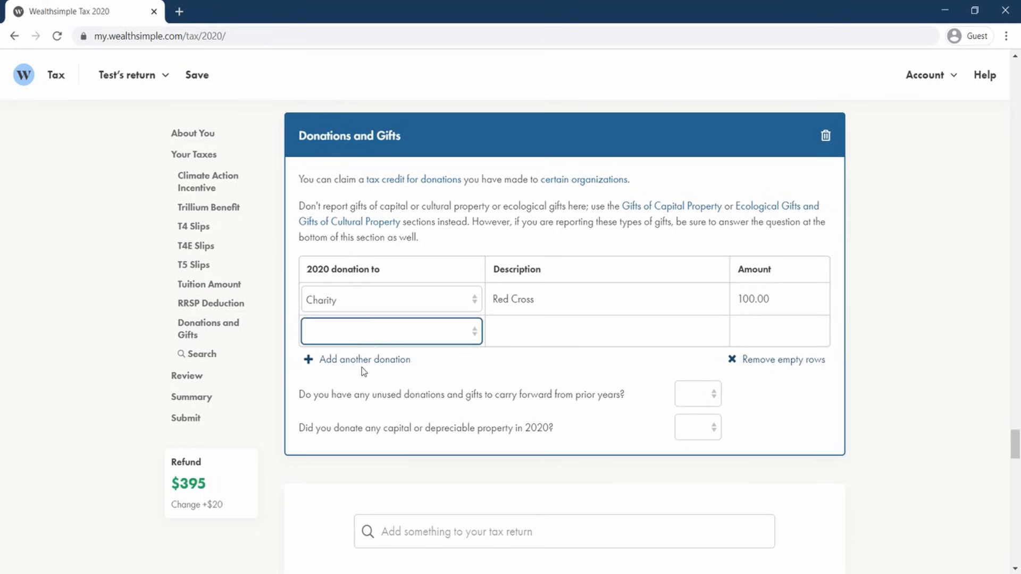
left_click(369, 361)
left_click(372, 391)
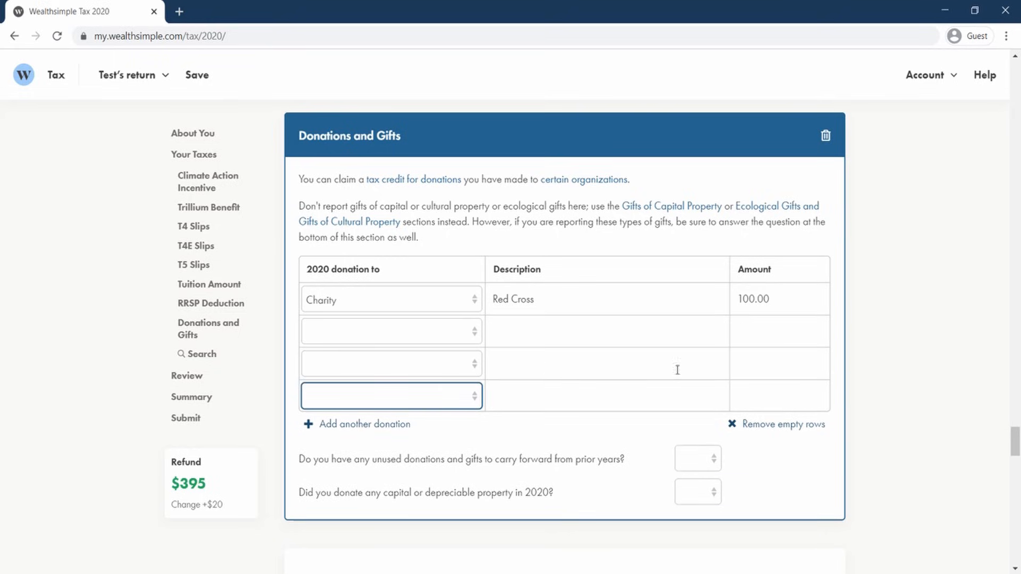
left_click(802, 425)
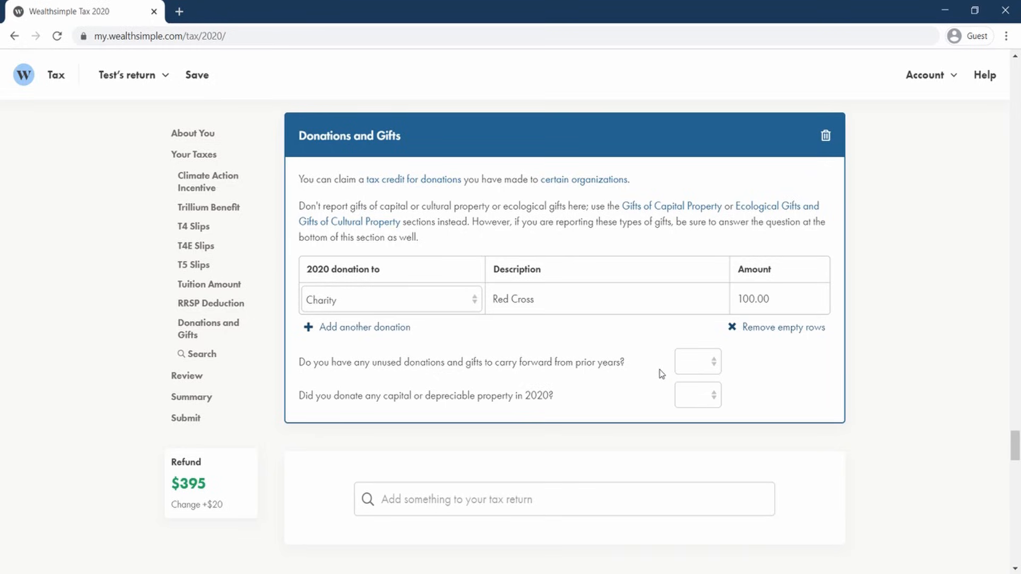
Answer No to both carry-forward donations and donated capital or depreciable property questions.
left_click(689, 369)
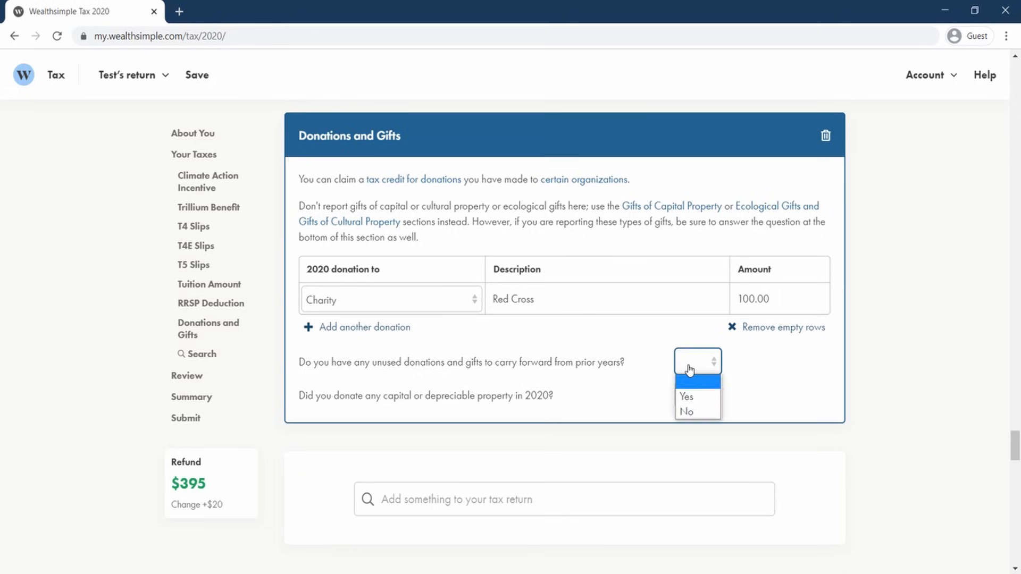
left_click(696, 416)
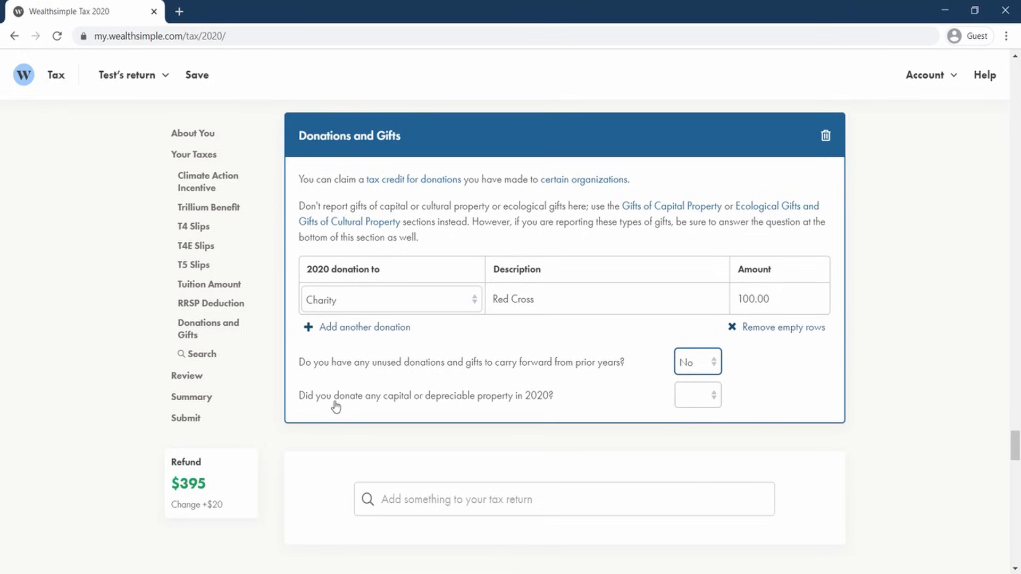
left_click(703, 396)
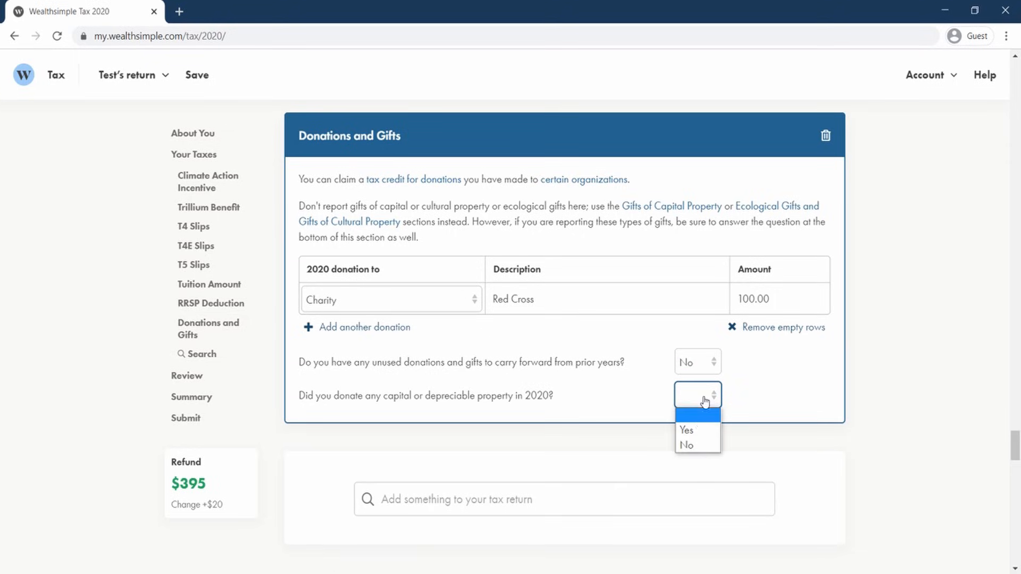
left_click(696, 440)
Add the Medical Expenses section to the return by searching for medical.
scroll(590, 406, "down", 3)
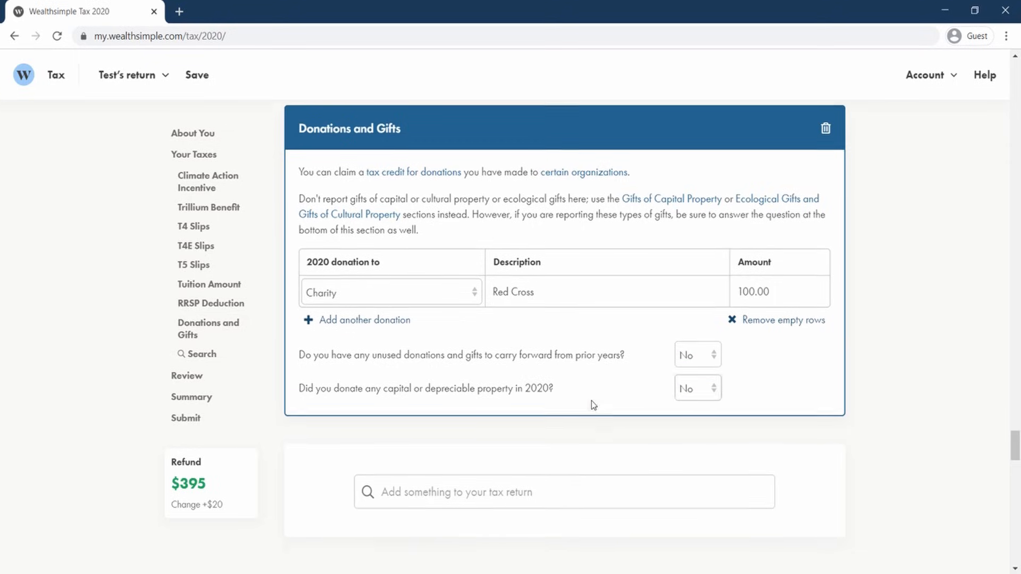
left_click(491, 361)
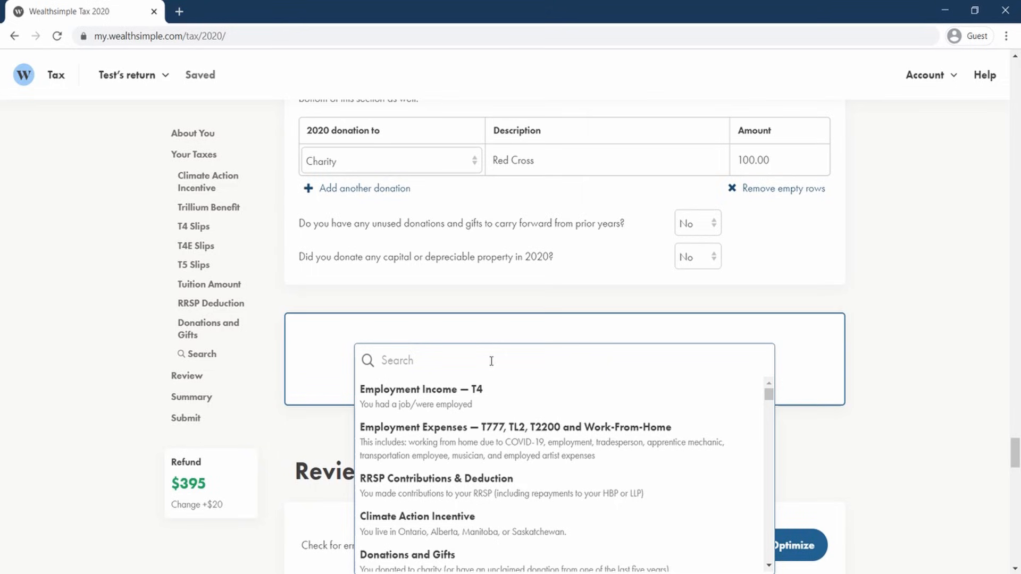
type("medical")
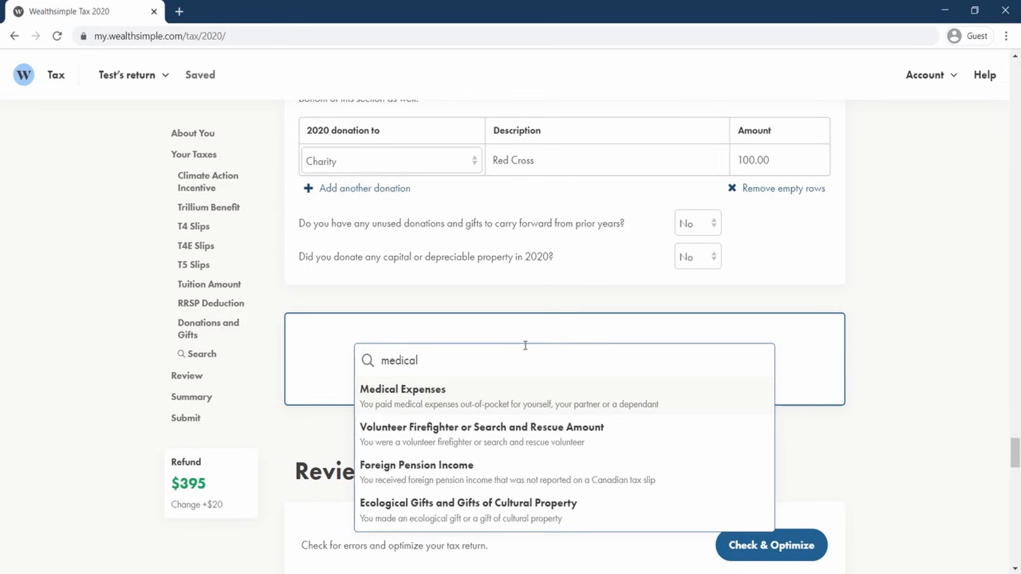
left_click(428, 397)
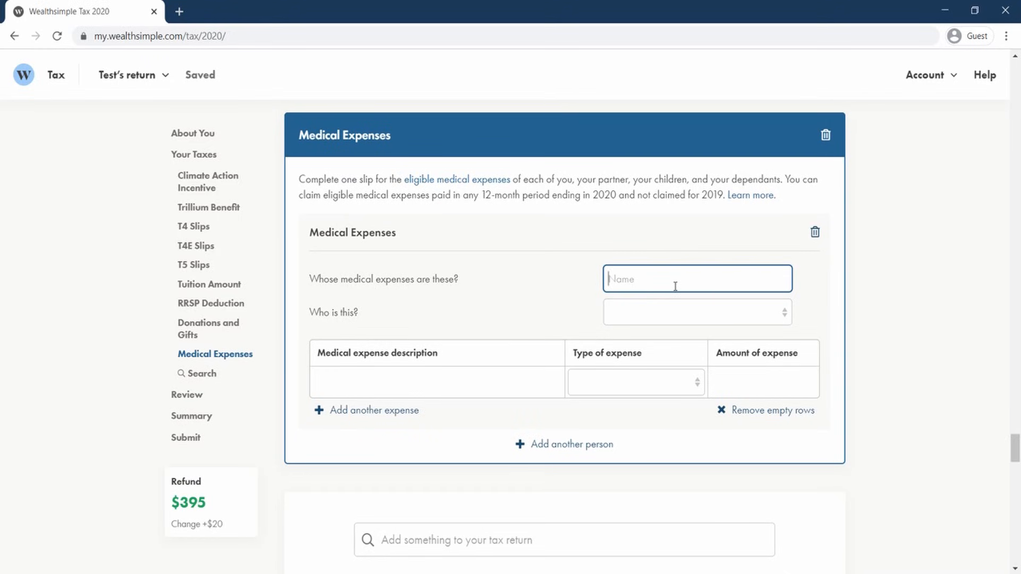
Enter the taxpayer's first name as whose medical expenses these are and set Who is this to Me or my partner.
type("Shahrukh")
left_click(657, 319)
left_click(657, 347)
left_click(671, 324)
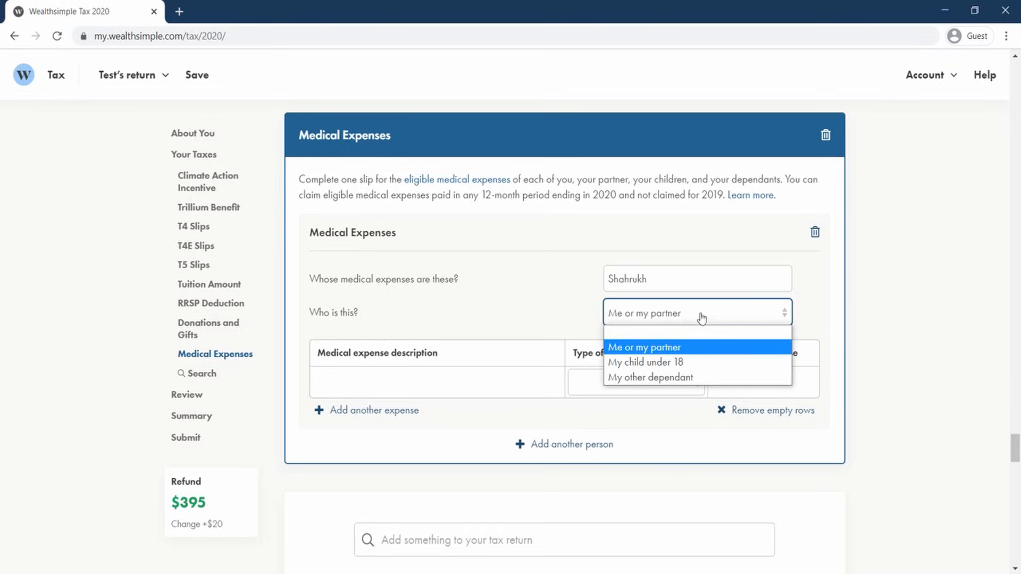
left_click(668, 352)
left_click(448, 383)
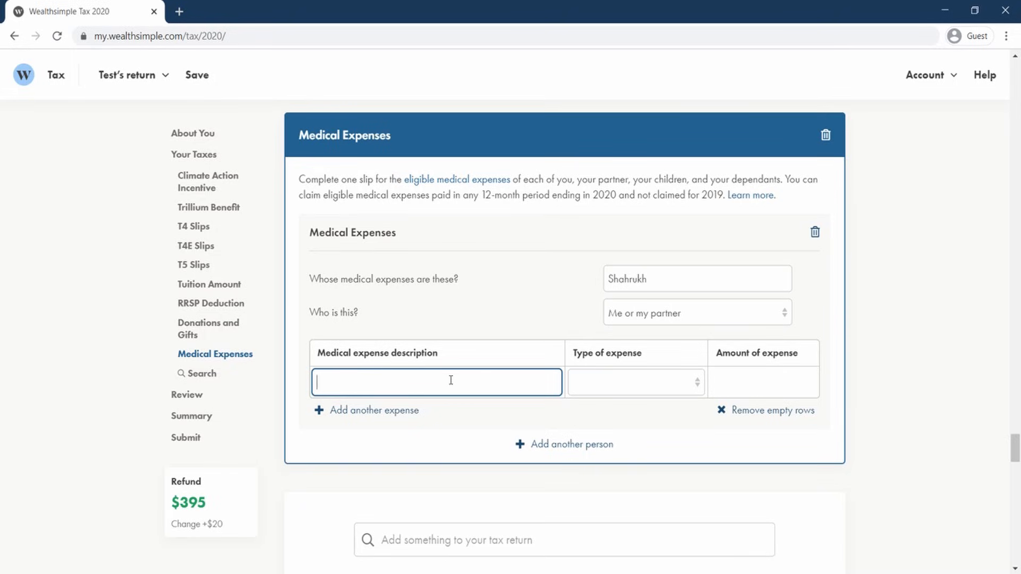
Look up whether vision devices are eligible in the CRA list of common medical expenses.
left_click(508, 277)
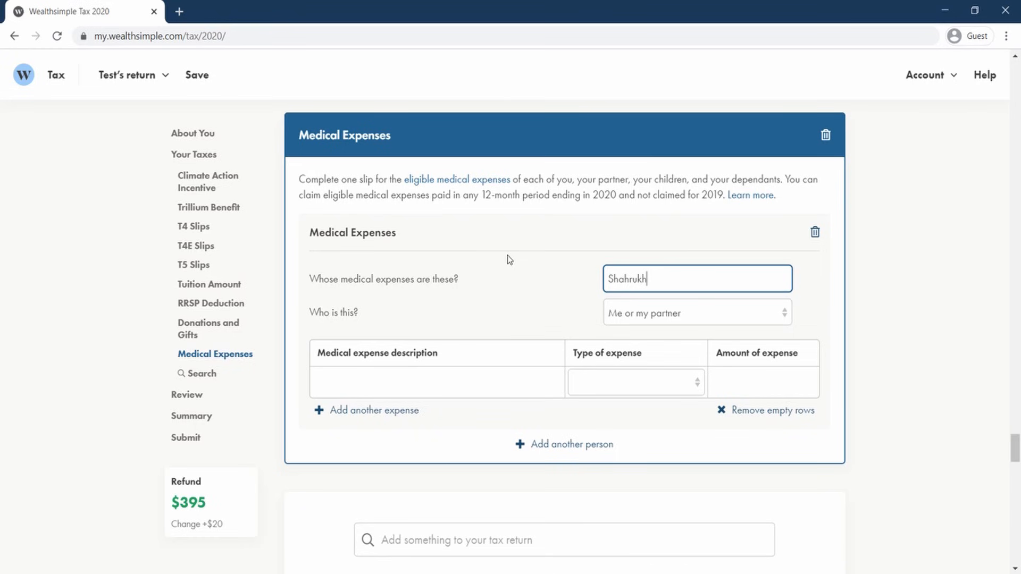
left_click(445, 184)
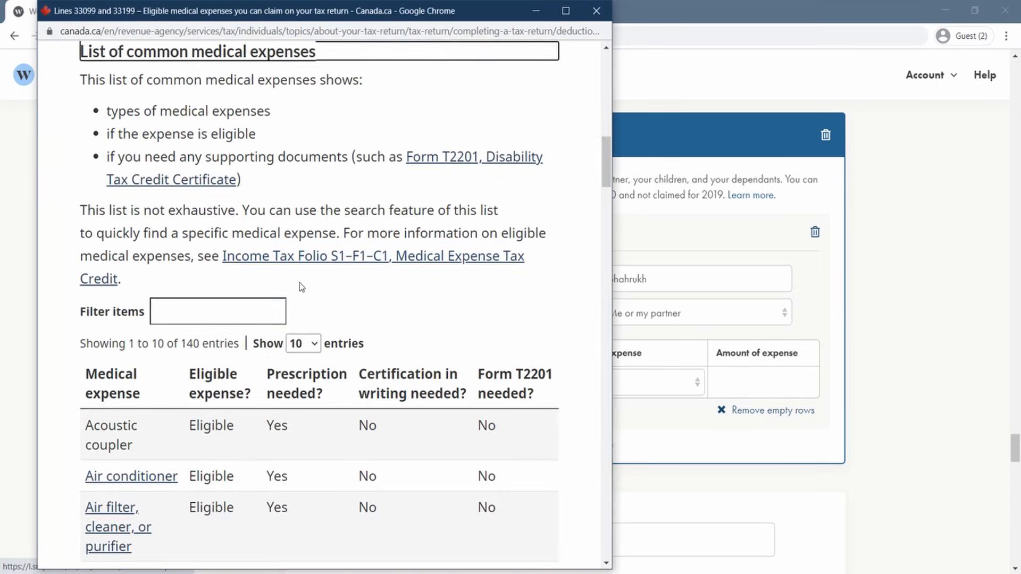
left_click(261, 307)
type("vis")
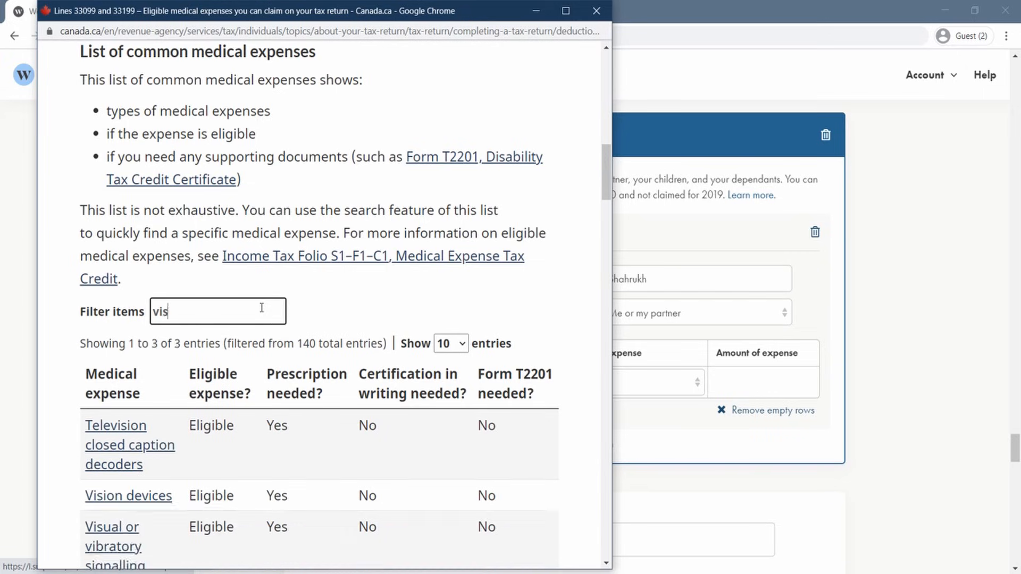
type("ion")
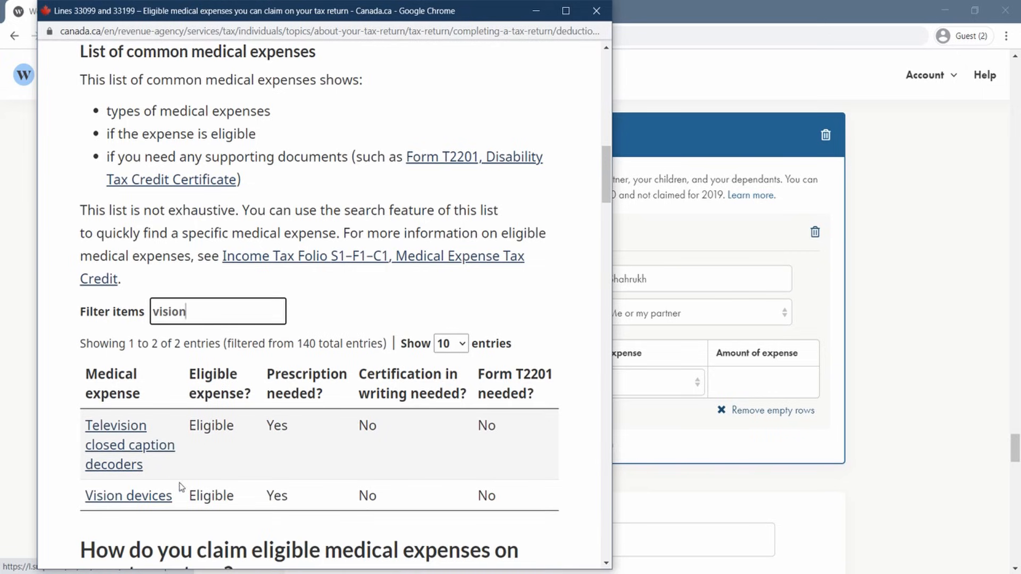
left_click(159, 496)
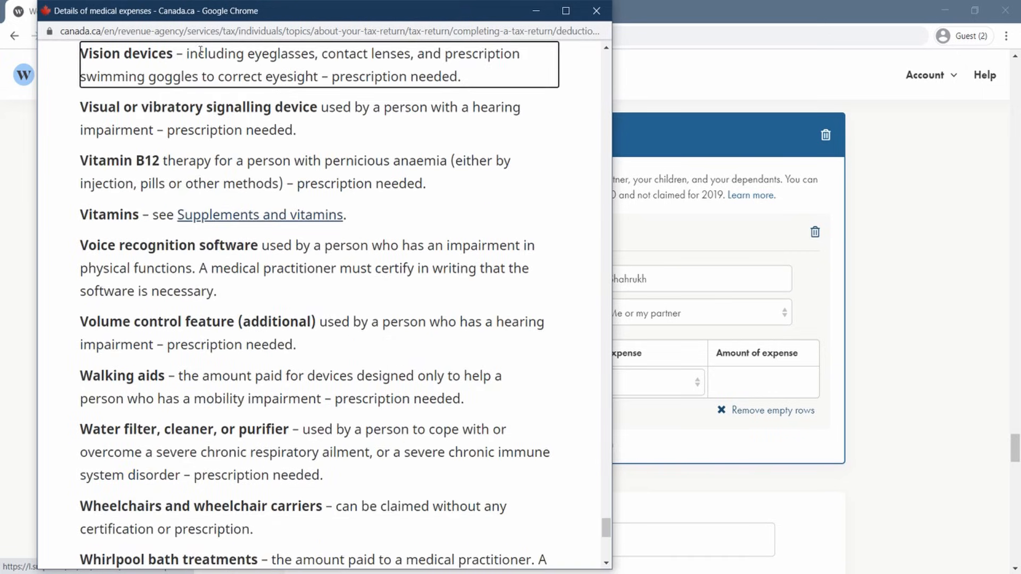
left_click_drag(180, 55, 454, 78)
left_click(592, 16)
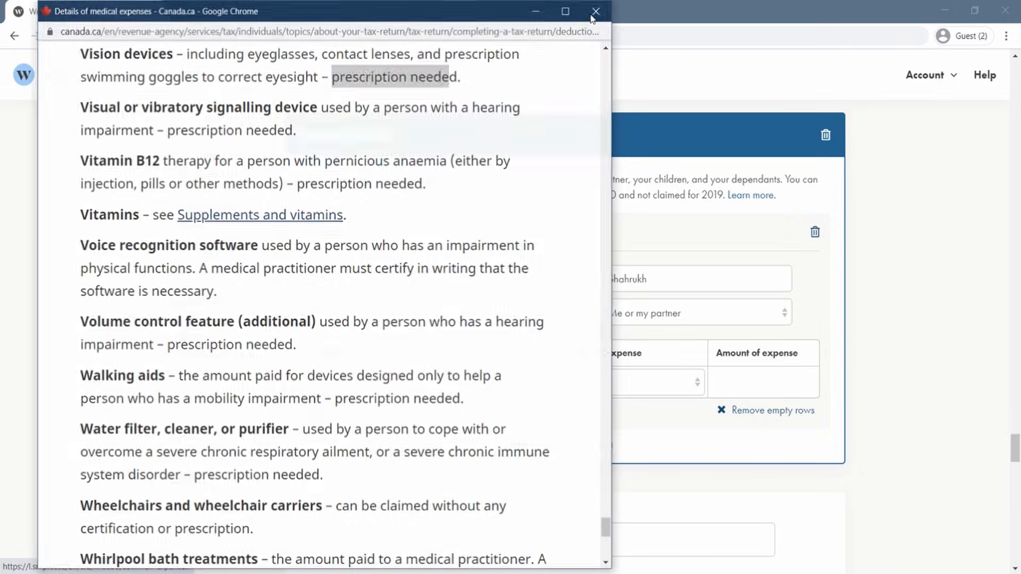
Add a medical expense described as Glasses - not covered by work plan, type Regular, amount 40.
left_click(454, 382)
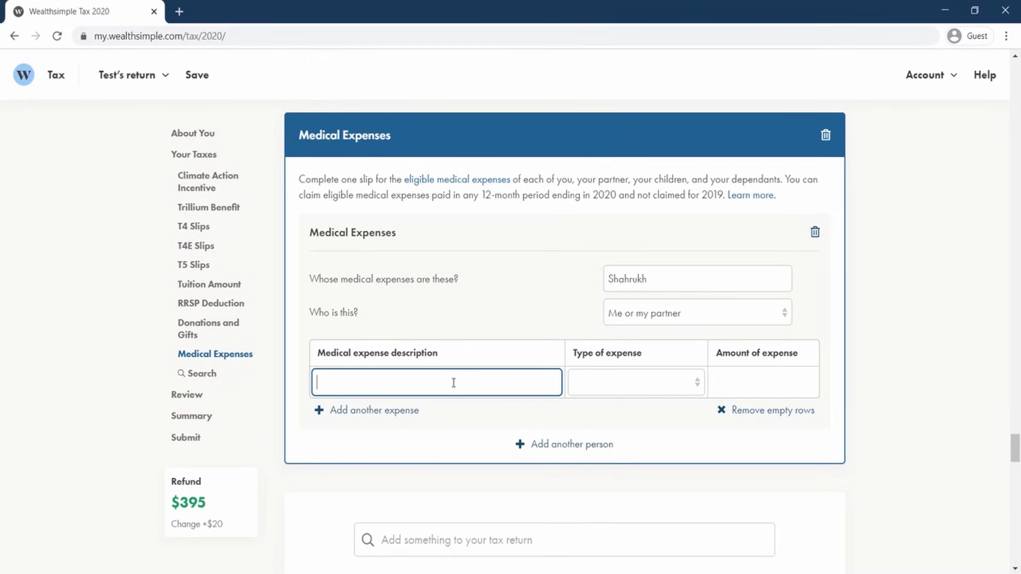
type("Glasses - not covered by wo")
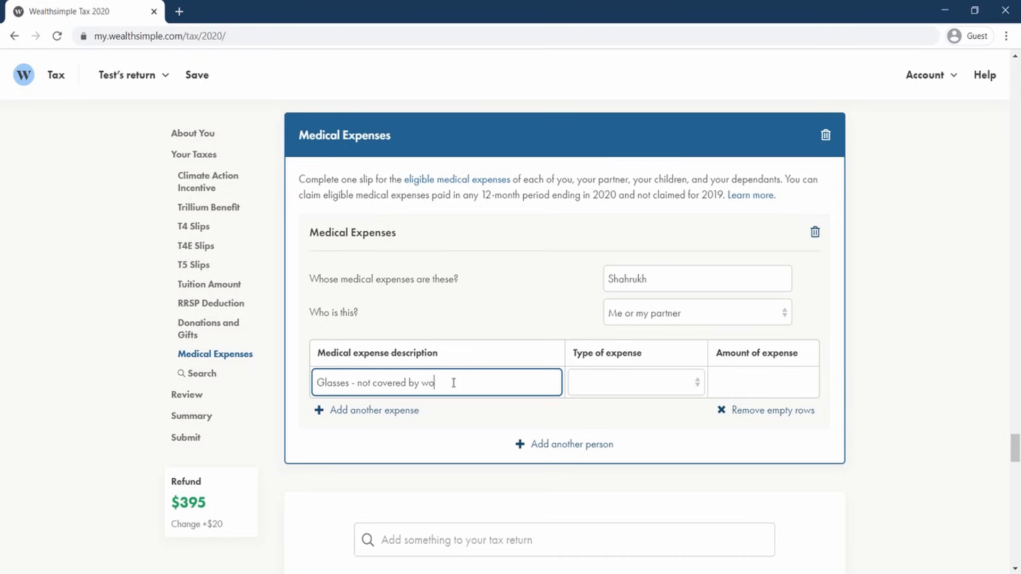
type("rk plan")
left_click(638, 383)
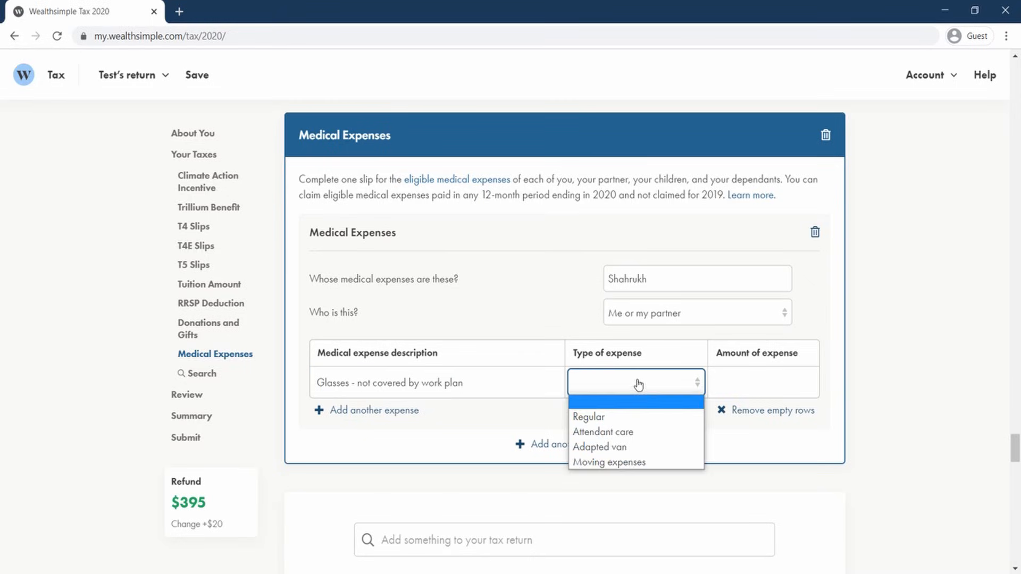
left_click(635, 420)
left_click(766, 387)
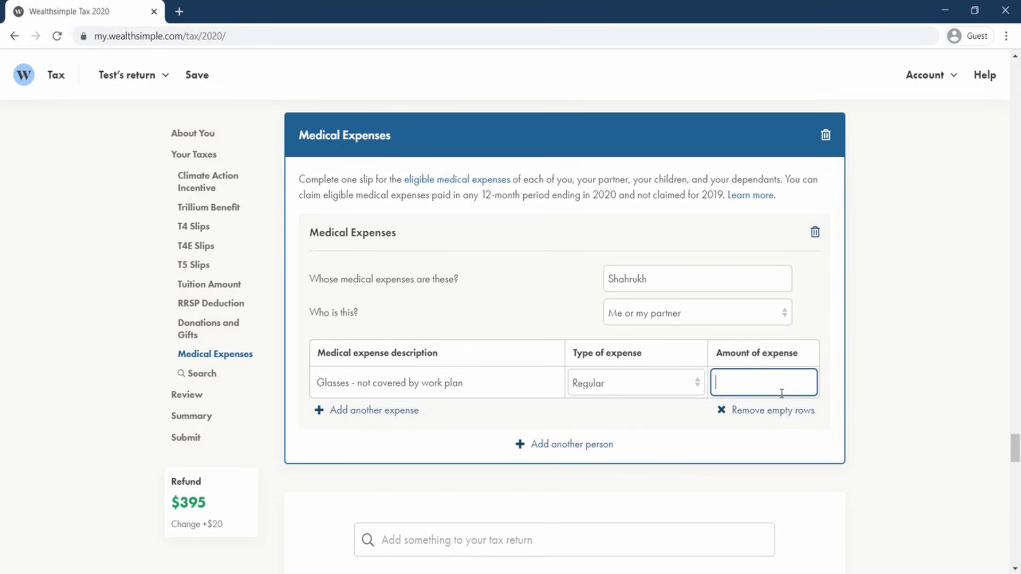
type("40")
Read the CRA guidance on calculating the medical expense amount for line 33099.
left_click(671, 450)
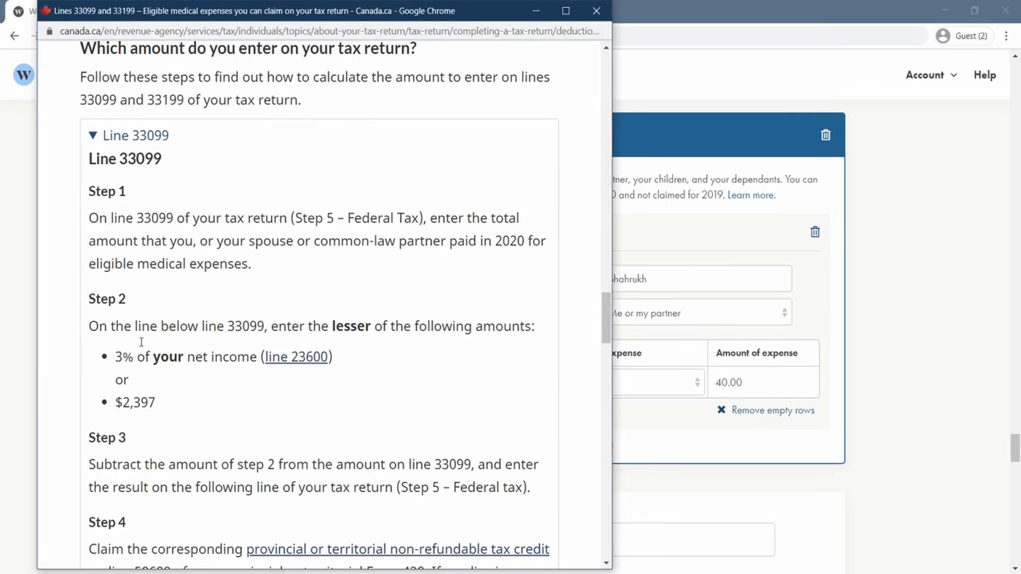
left_click_drag(117, 355, 238, 357)
left_click(156, 401)
left_click_drag(156, 400, 123, 402)
key("alt+Tab")
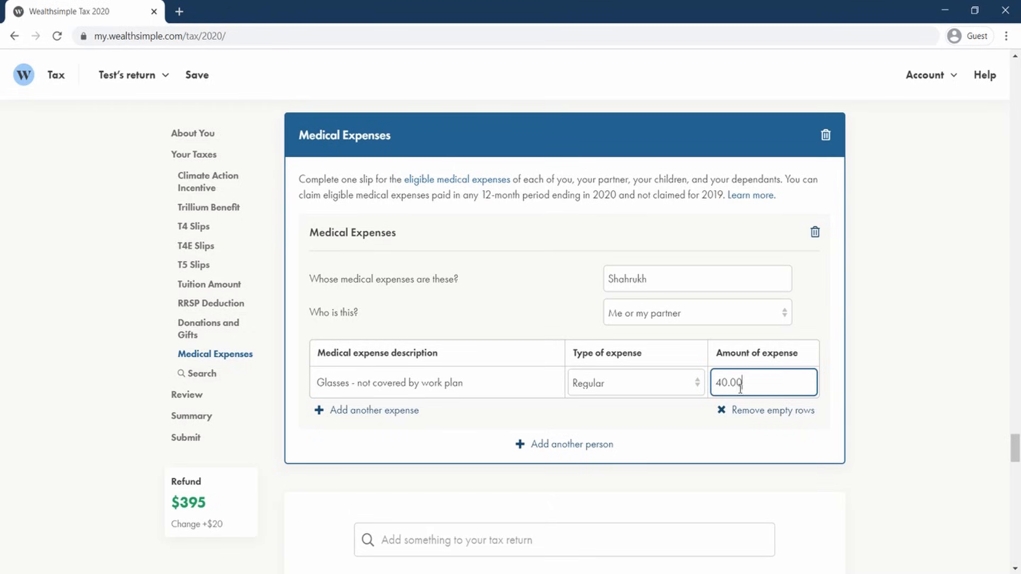
Change the glasses expense amount to 4000.
double_click(718, 376)
type("4000")
key("Tab")
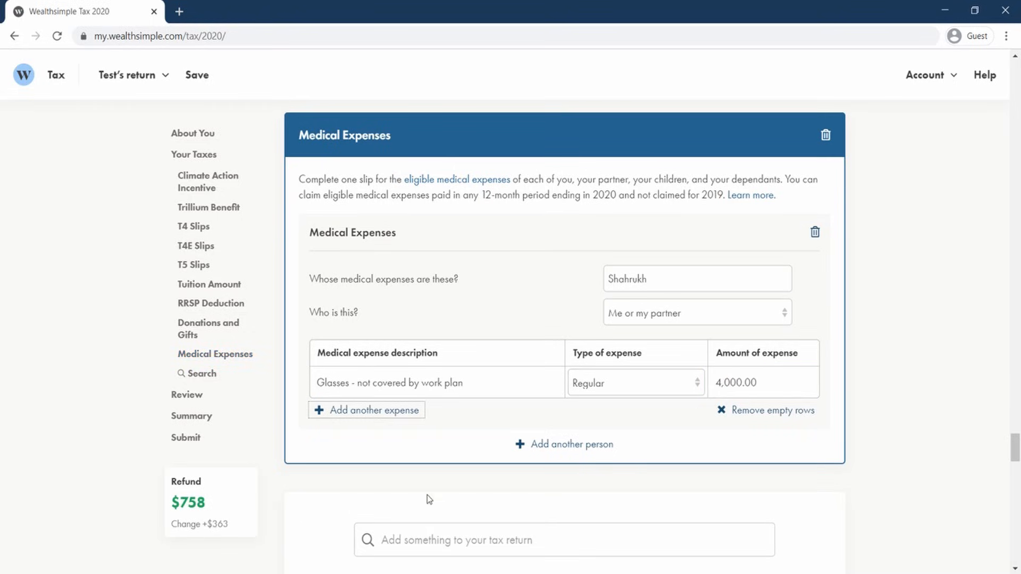